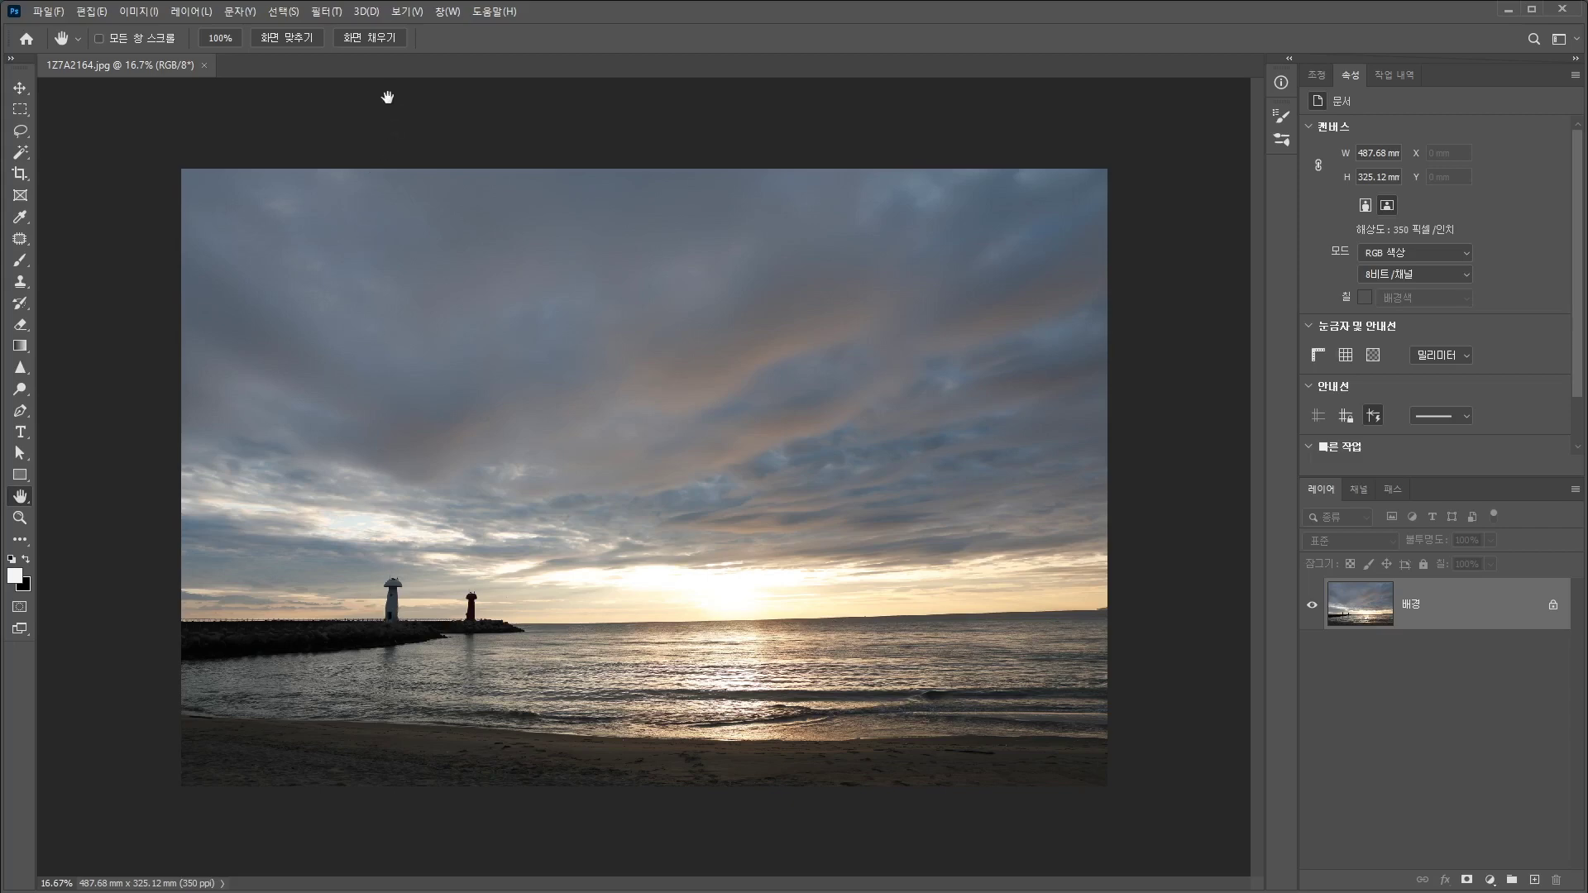
Open the sunset photo in the Camera Raw filter
click(325, 12)
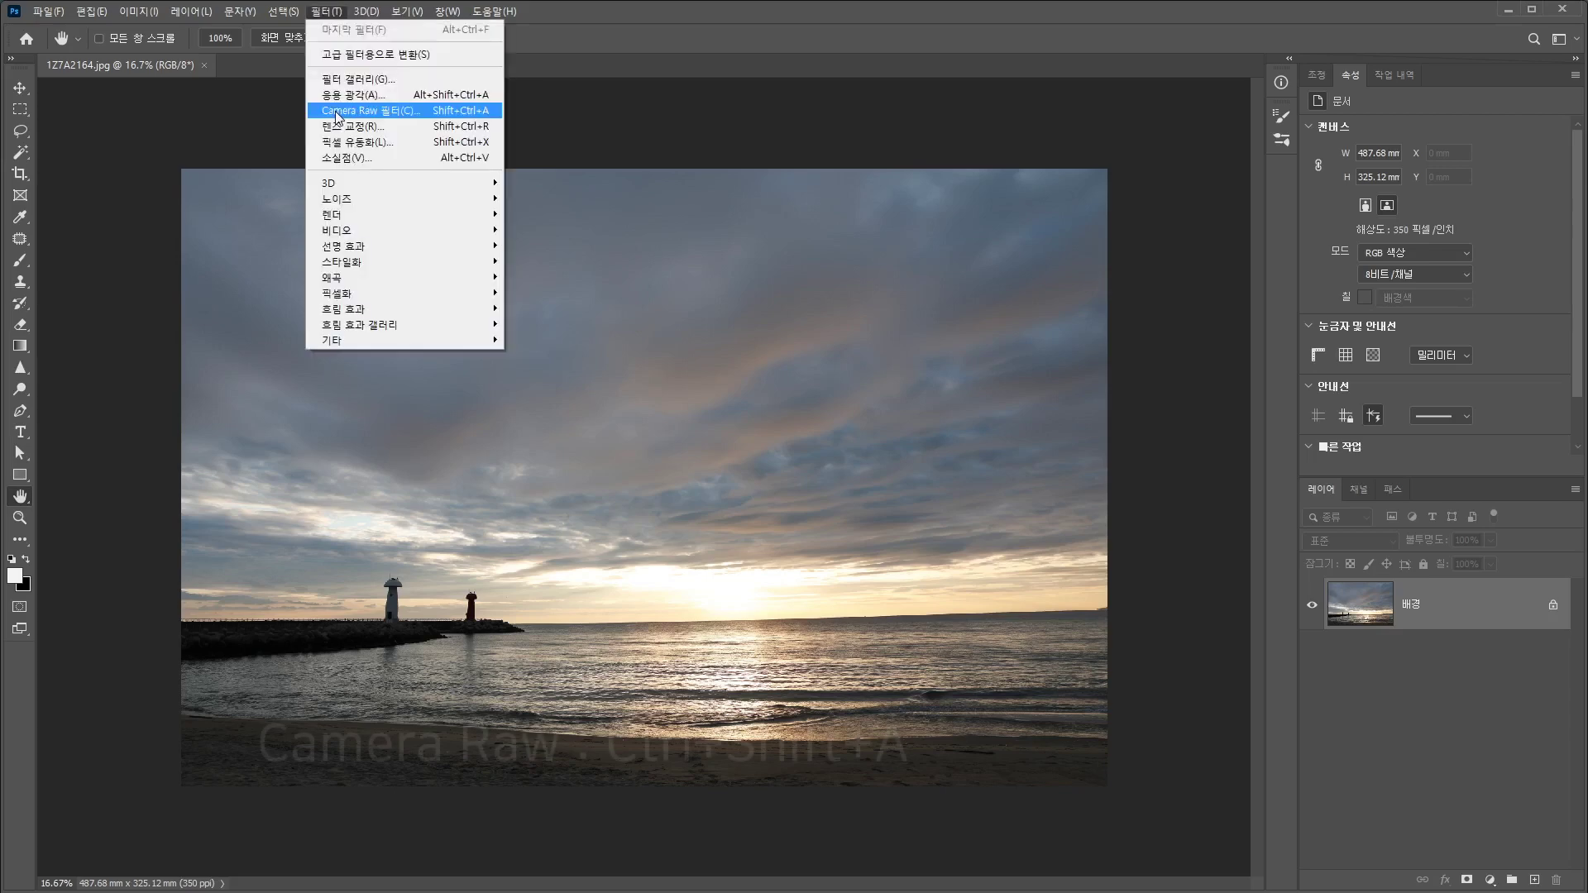
click(335, 112)
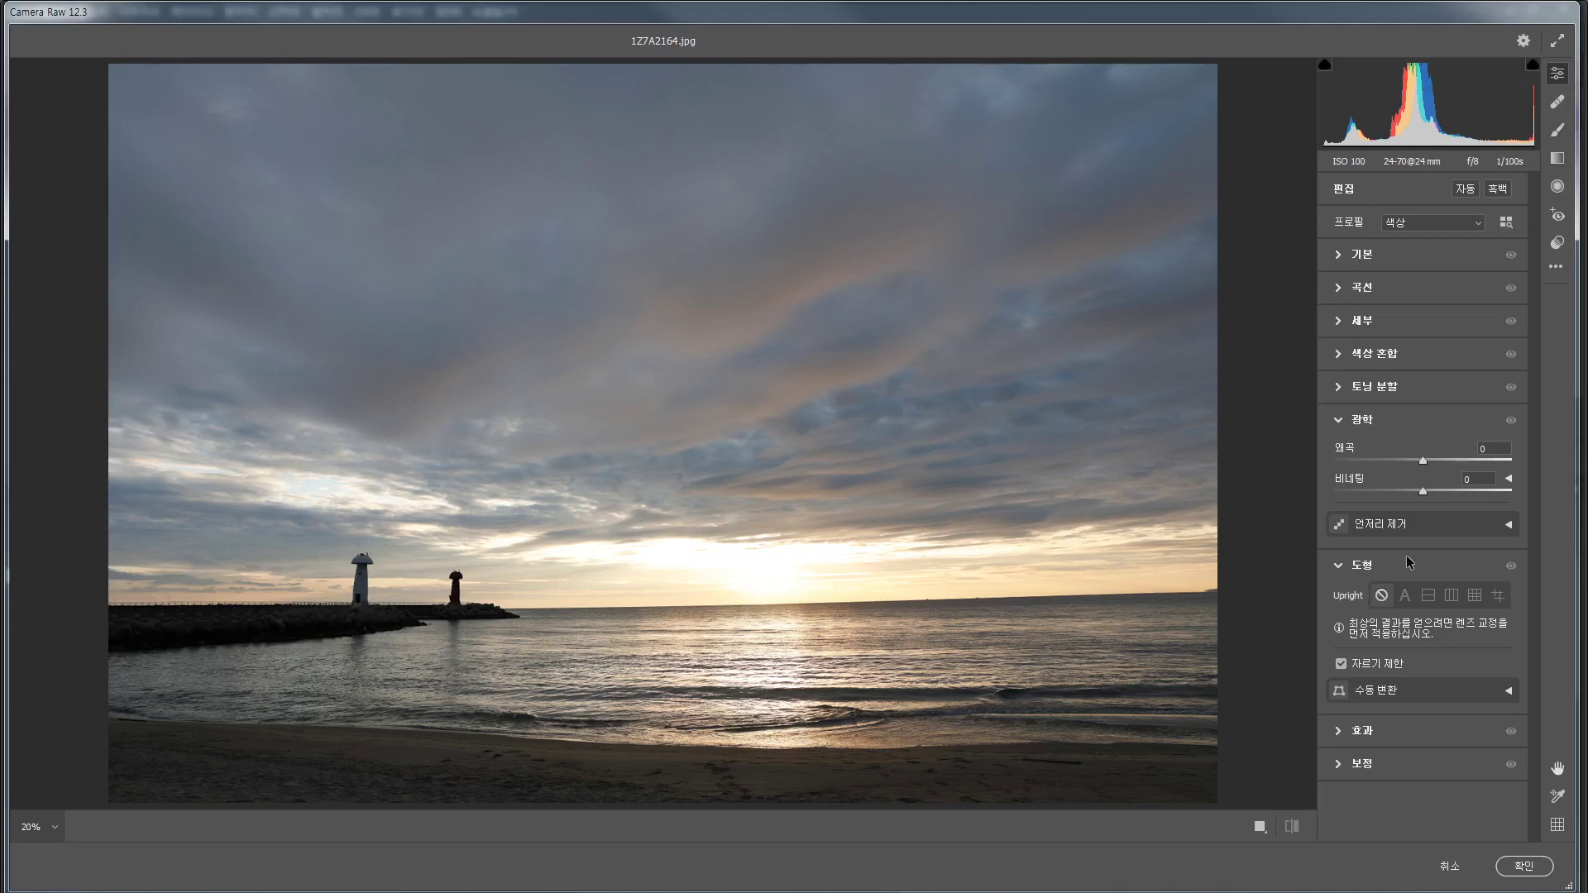
Look through the controls in the Basic, Curve and Detail adjustment sections
click(1340, 255)
click(1341, 256)
click(1341, 290)
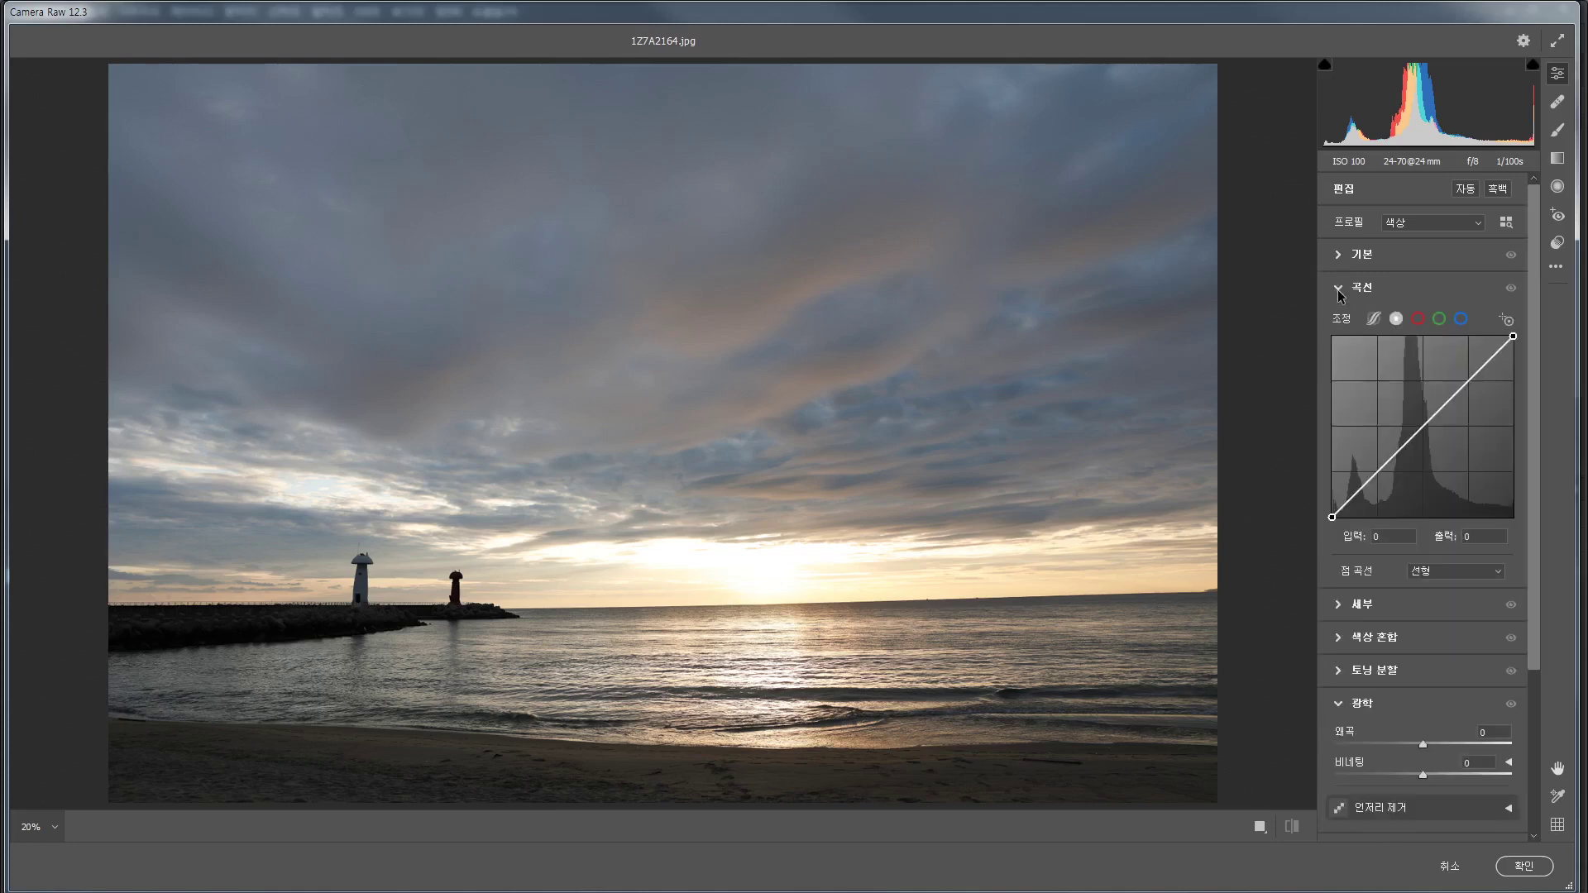
click(1339, 290)
click(1339, 323)
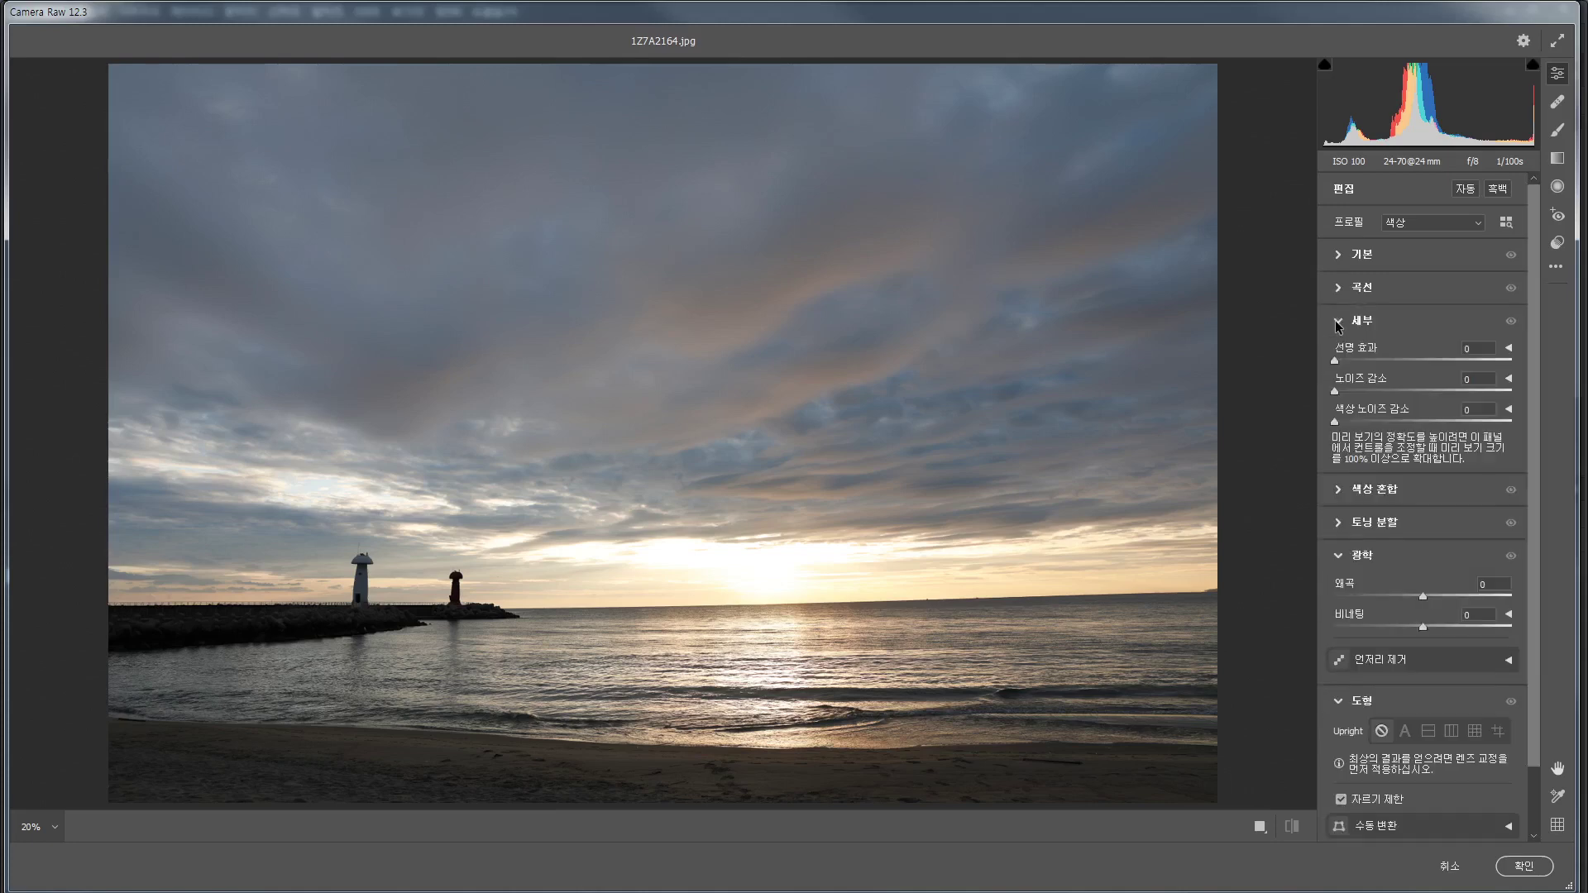
click(1339, 322)
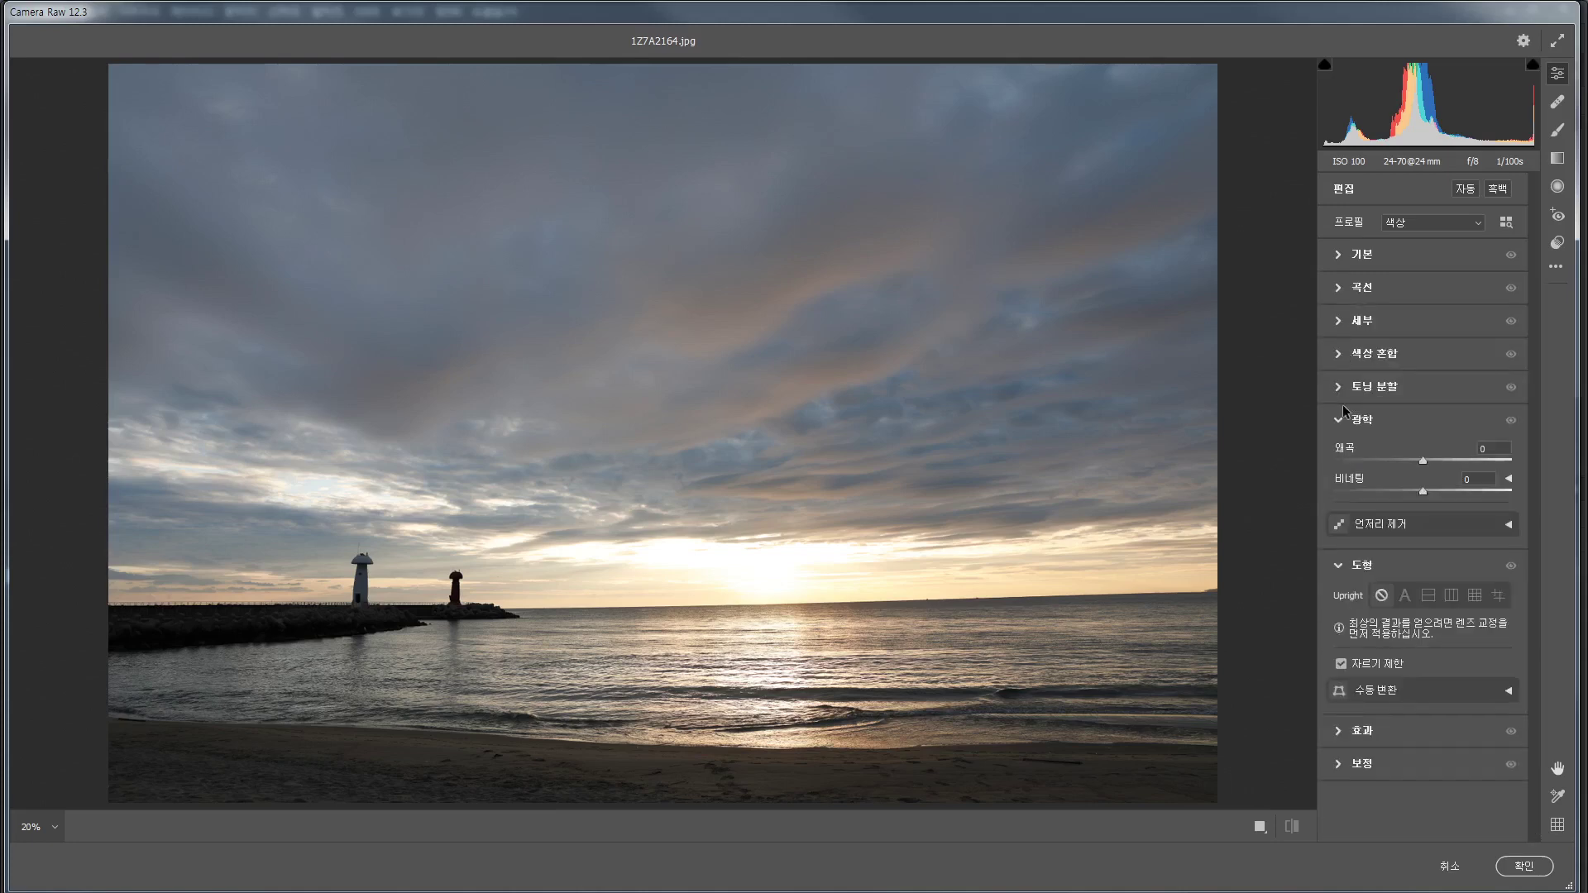
Review the Color Mixer's hue, saturation and luminance sliders, including the combined view of all of them
click(1339, 354)
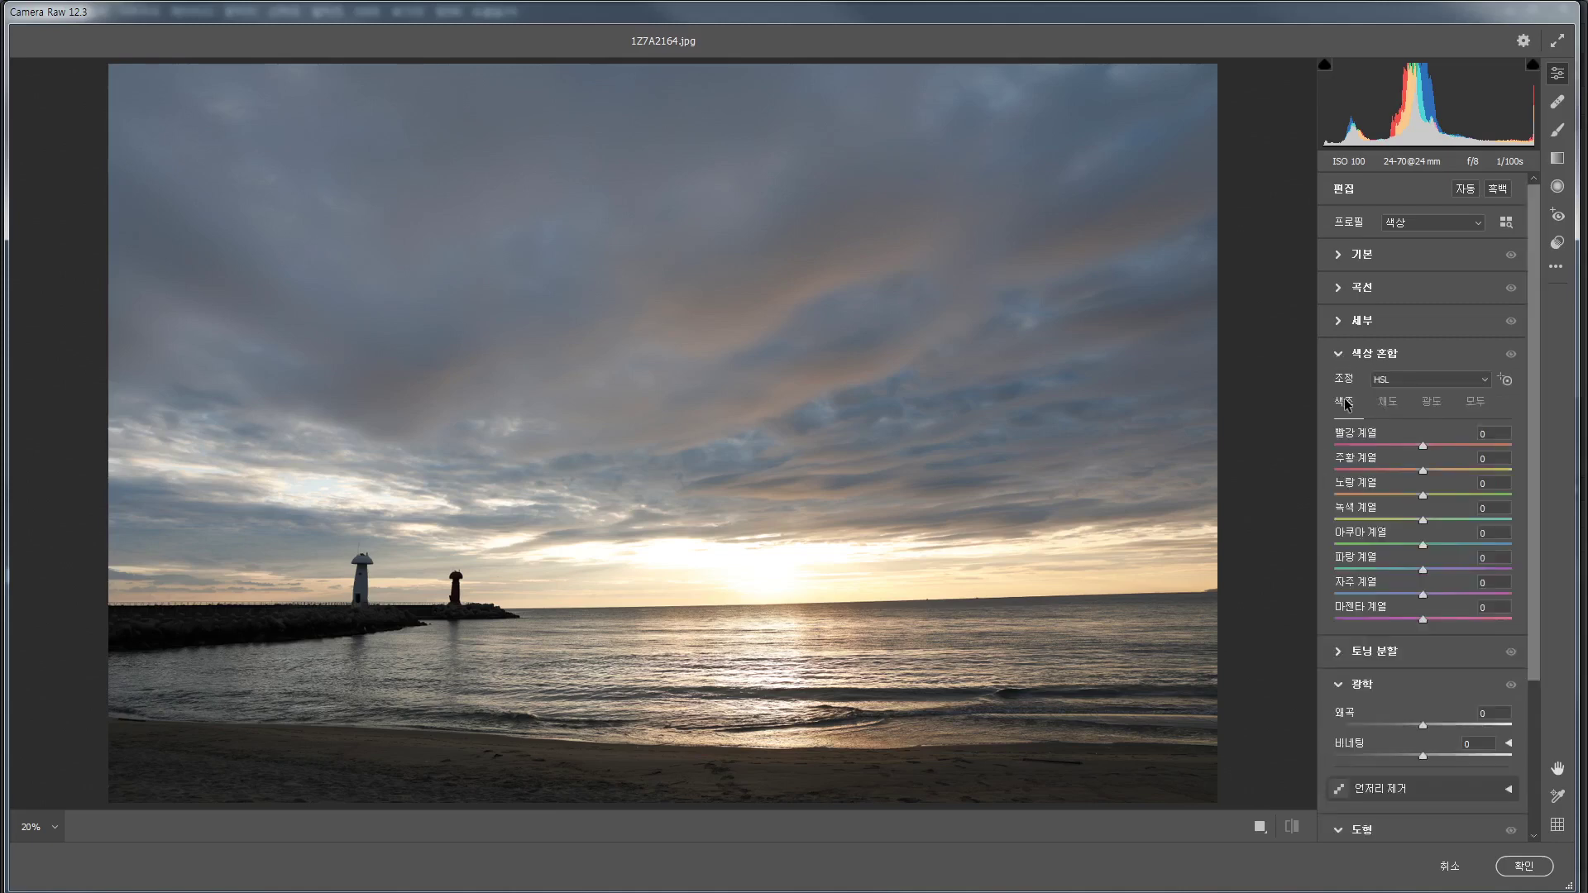
click(1387, 402)
click(1431, 402)
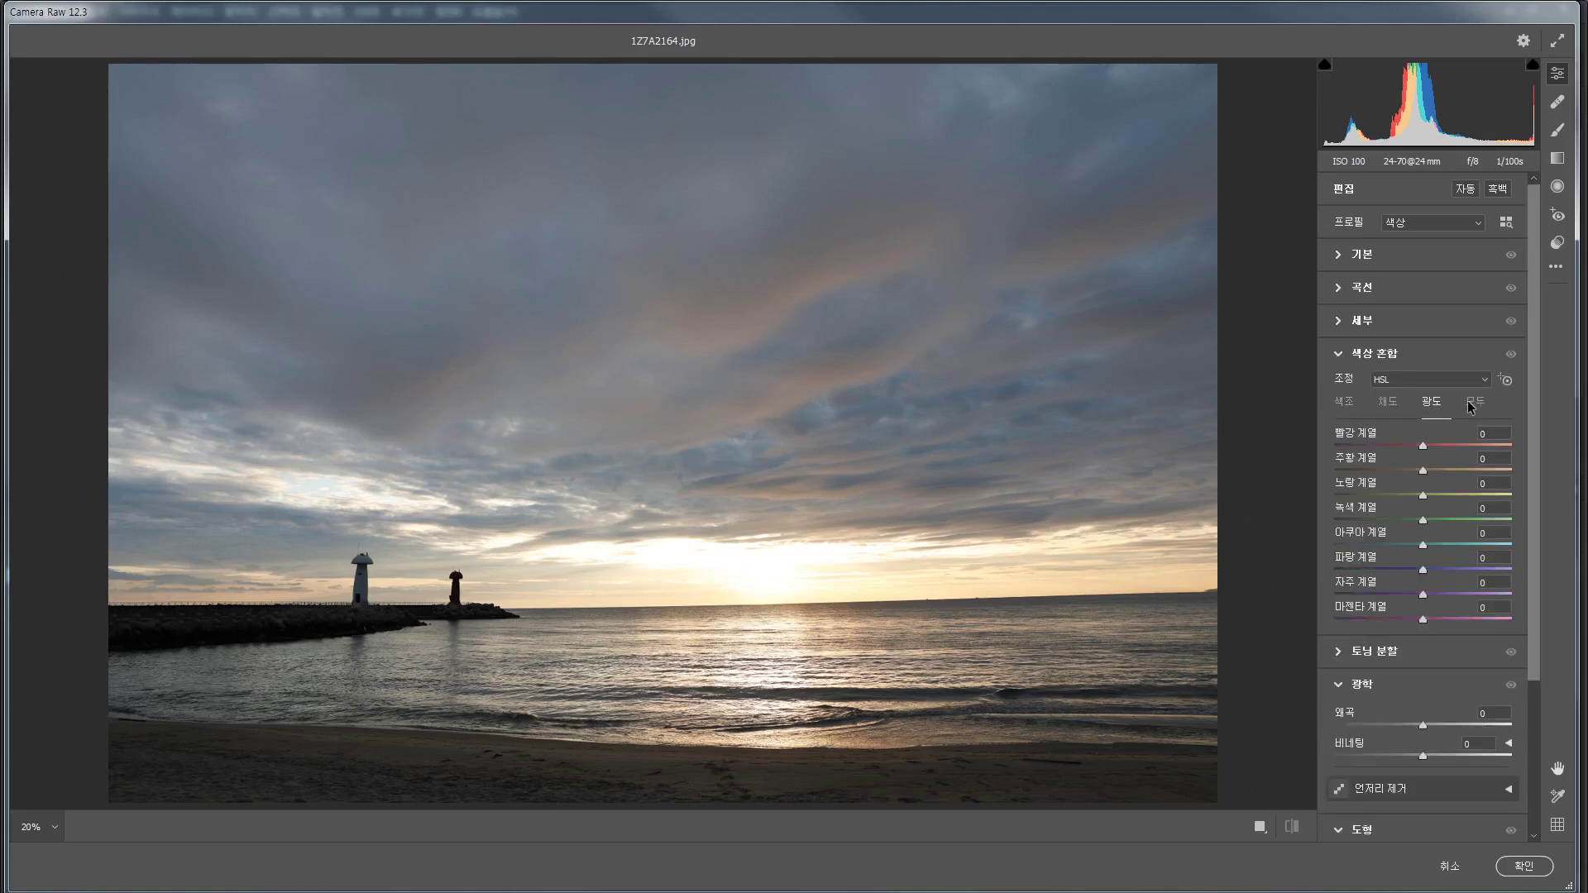
click(1479, 403)
scroll(1448, 480, down, 3)
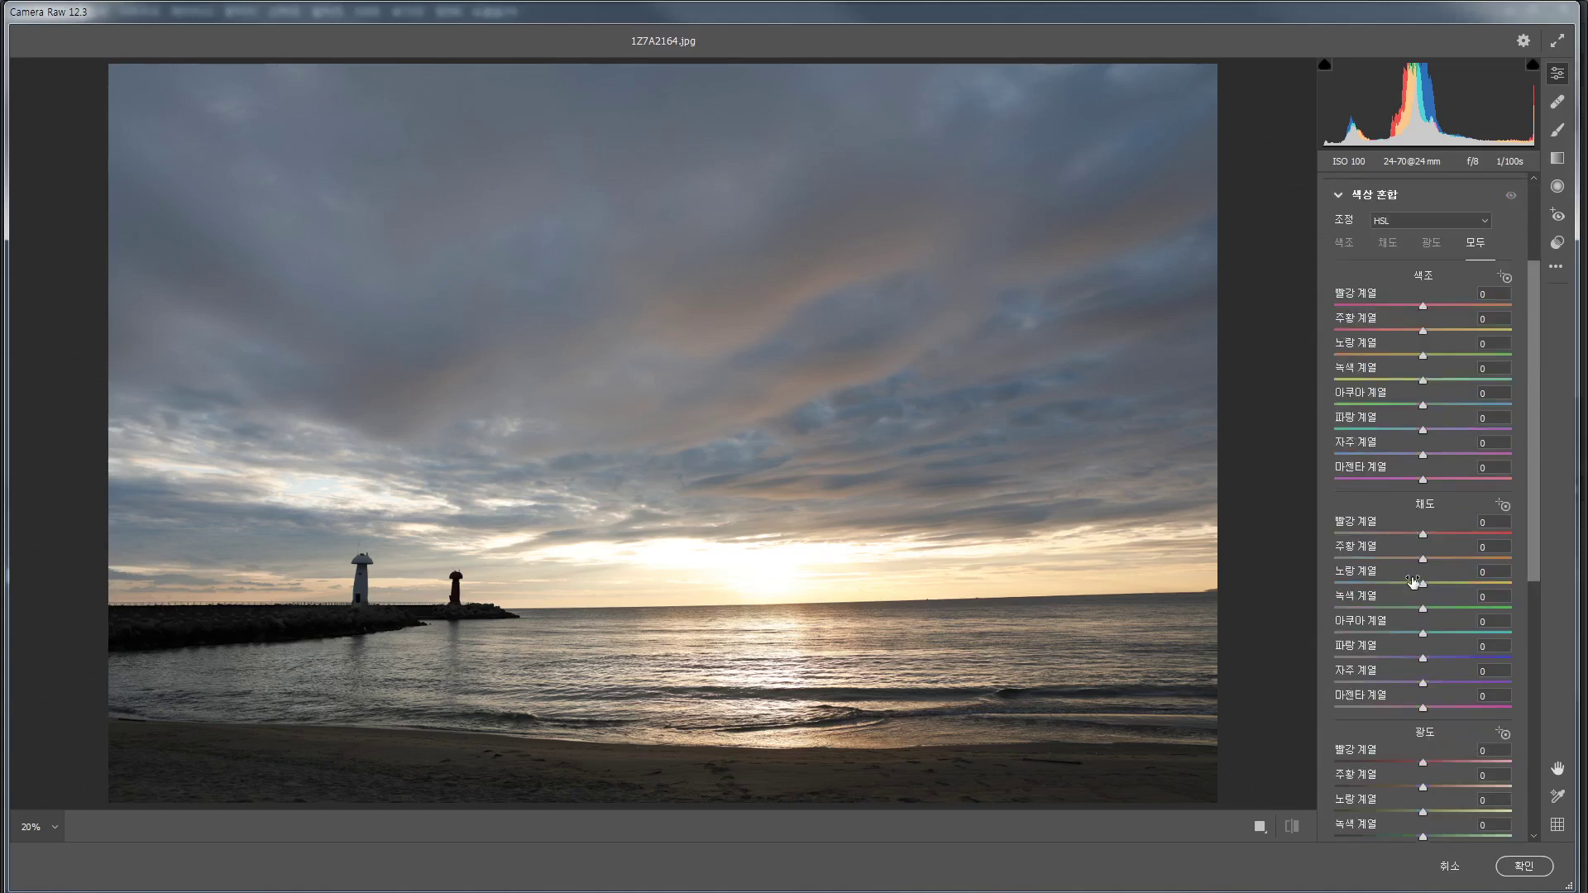
scroll(1448, 480, up, 3)
click(1345, 402)
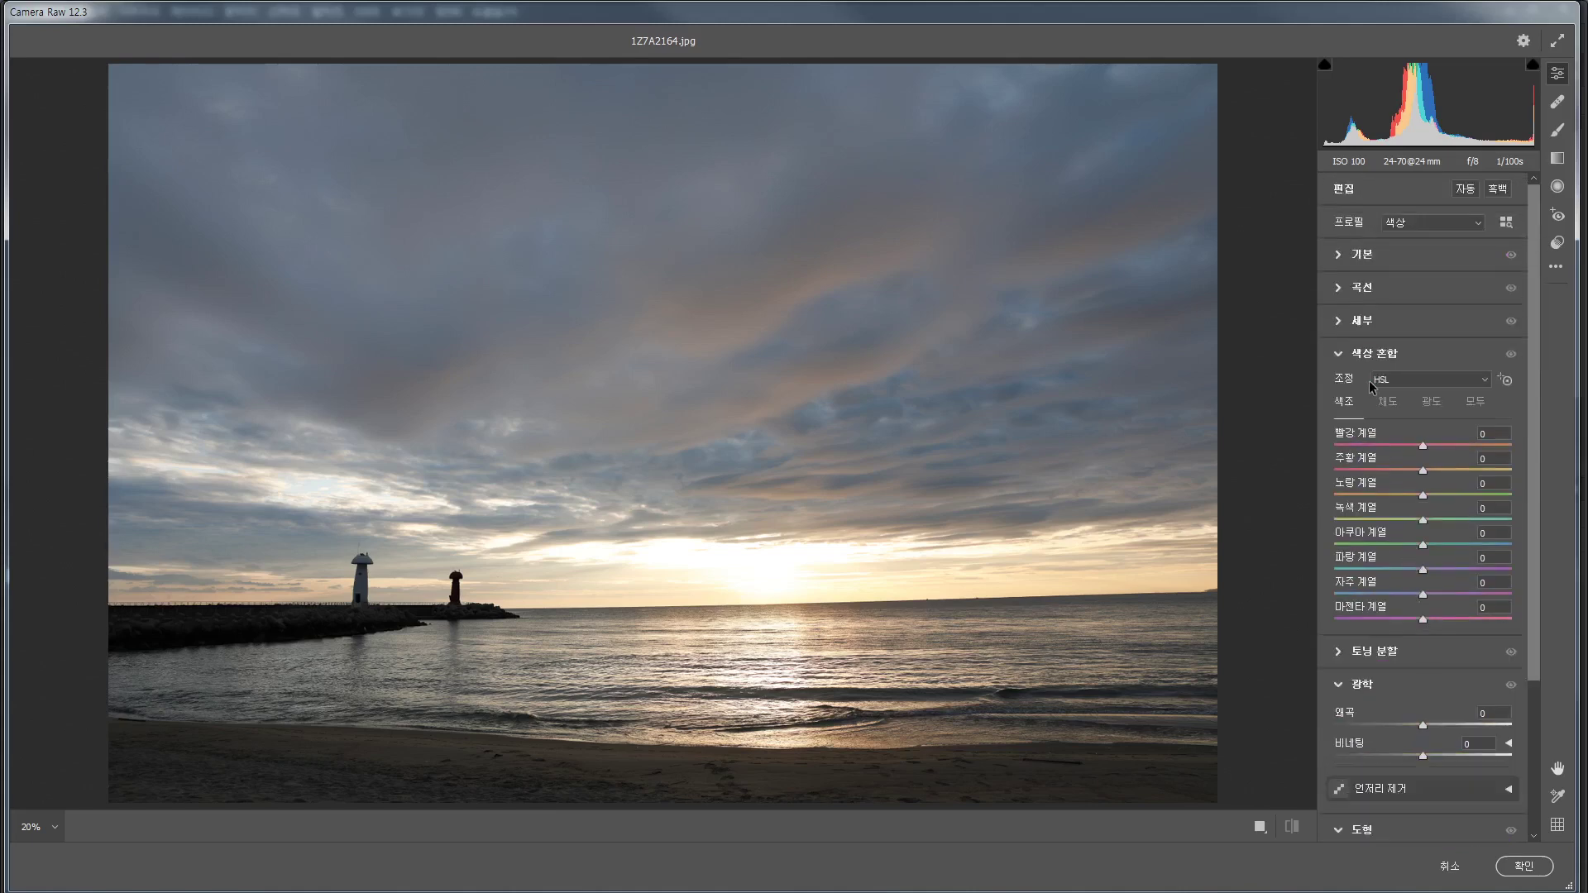
click(1340, 355)
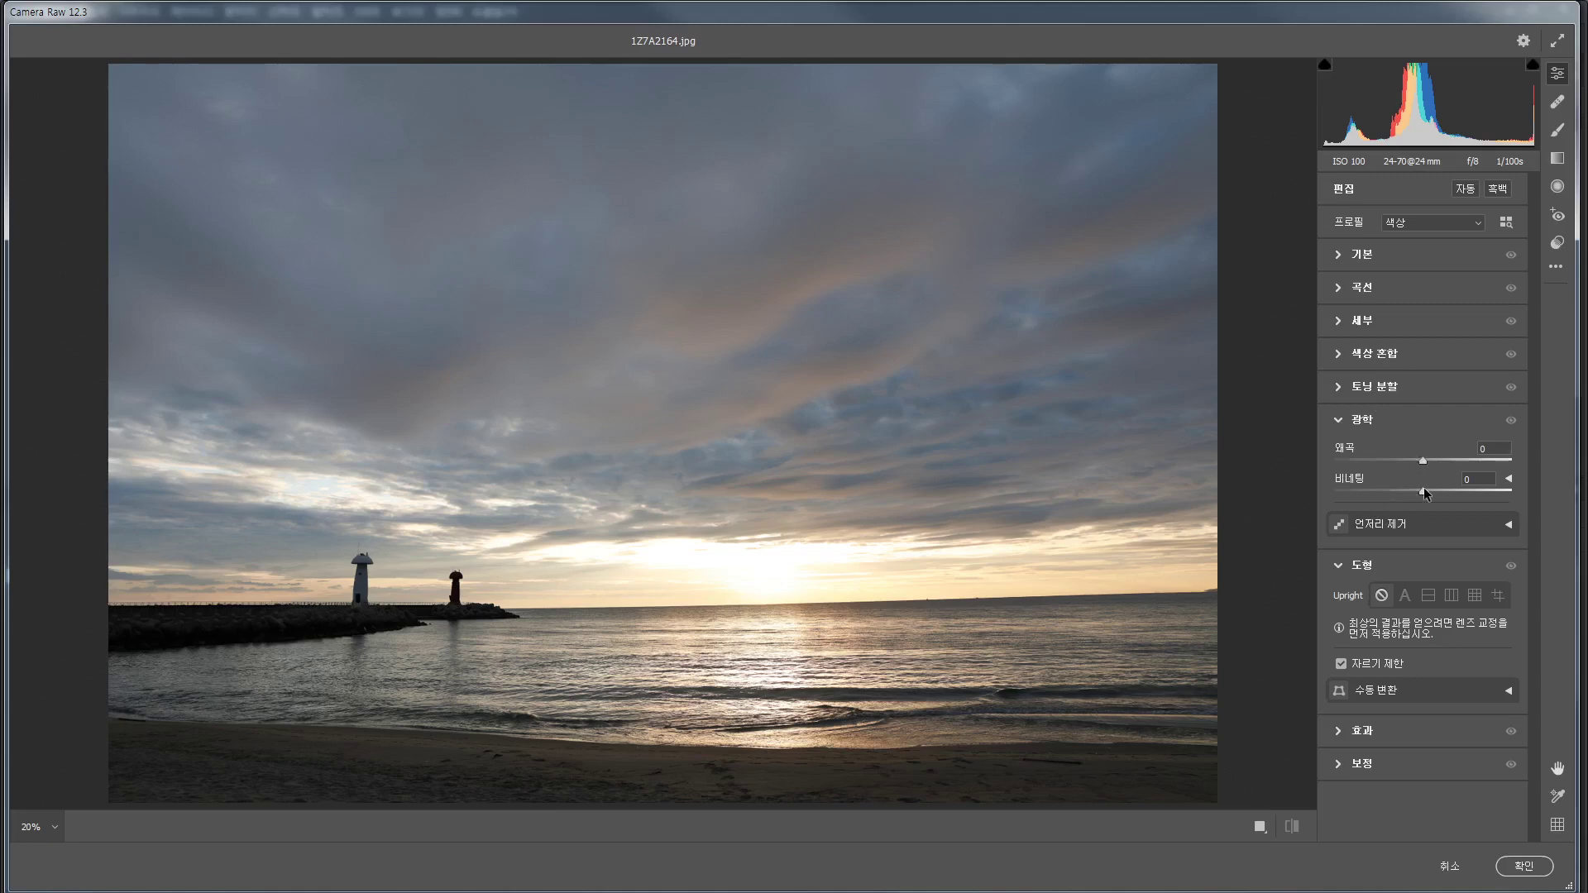
Collapse the Optics section and try the Auto Upright correction on the tilted horizon
mouse_move(1422, 488)
mouse_down()
mouse_move(1381, 490)
mouse_move(1423, 488)
mouse_up()
click(1350, 419)
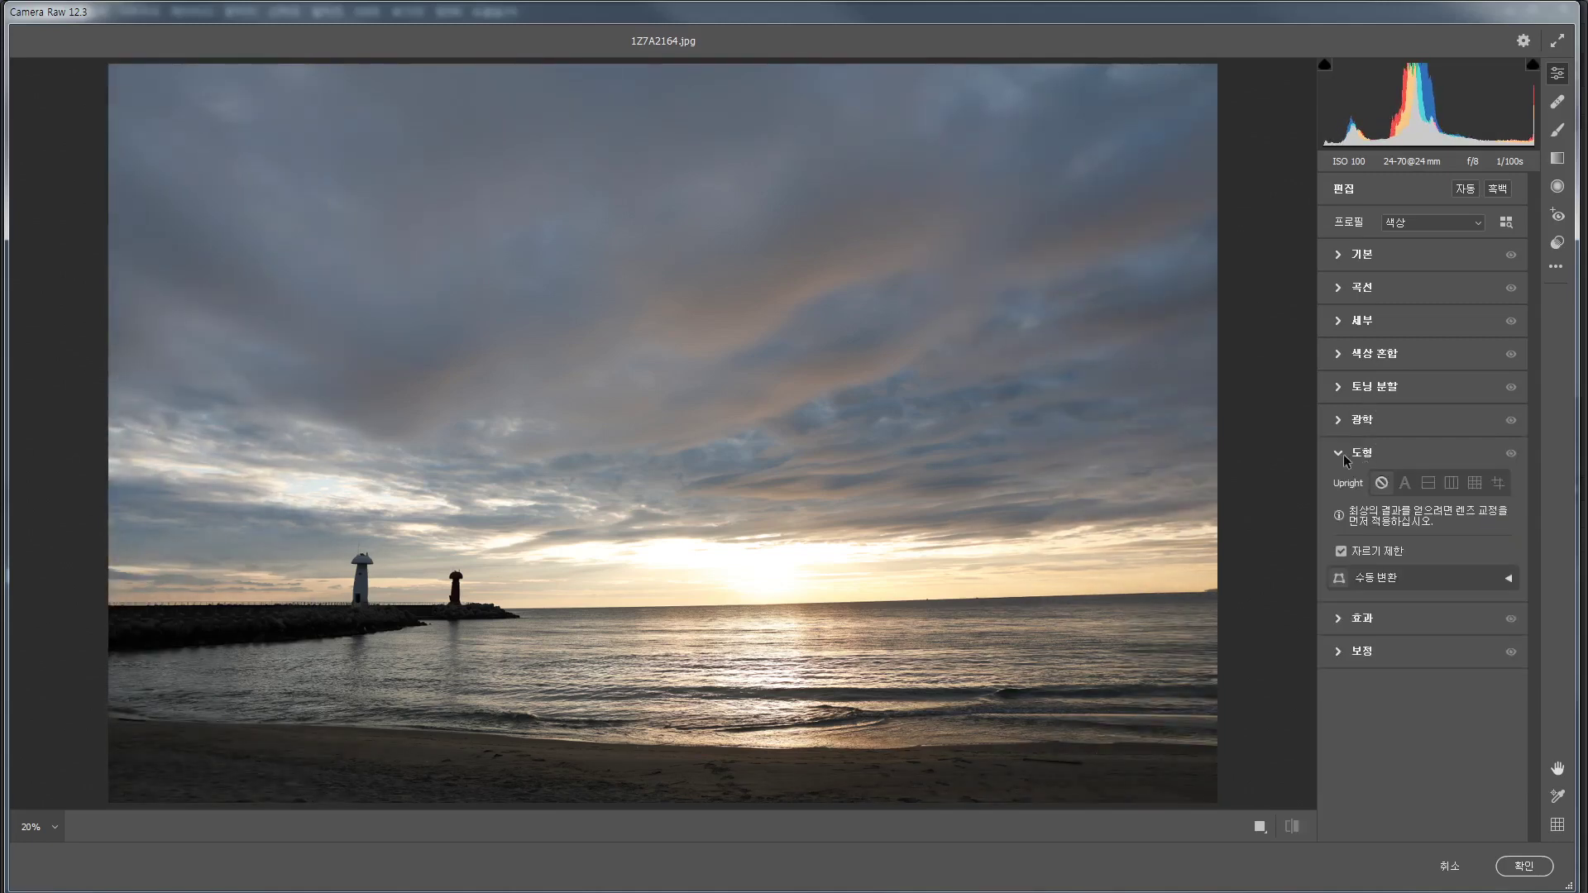
click(1338, 454)
click(1338, 455)
click(1408, 483)
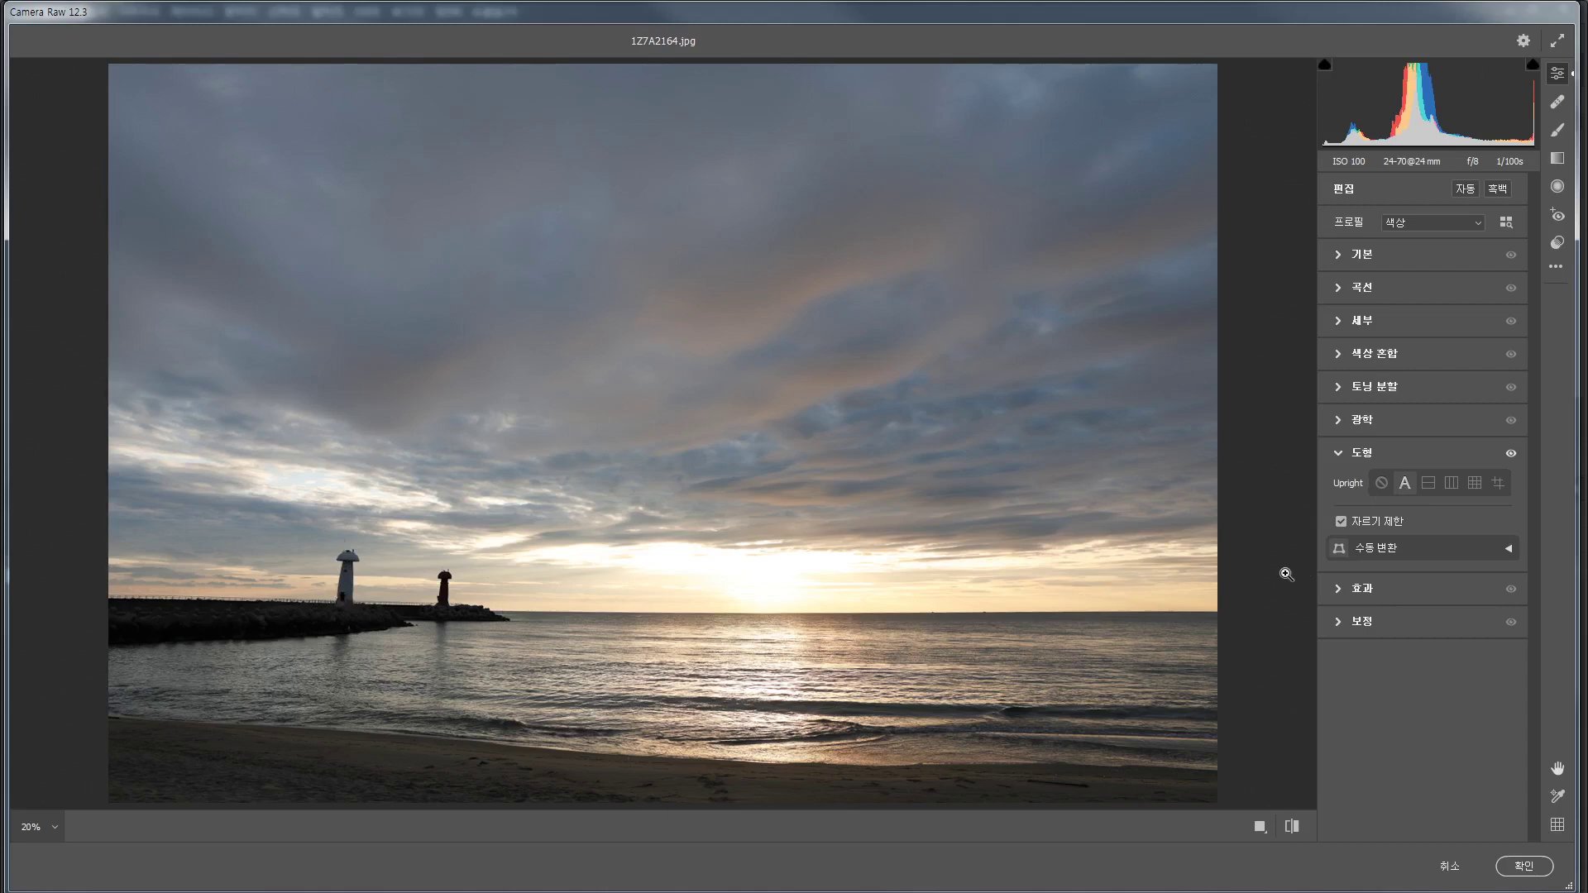
Straighten the photo with Guided Upright, drawing one guide along the sea horizon and a vertical one through the white lighthouse
click(1498, 486)
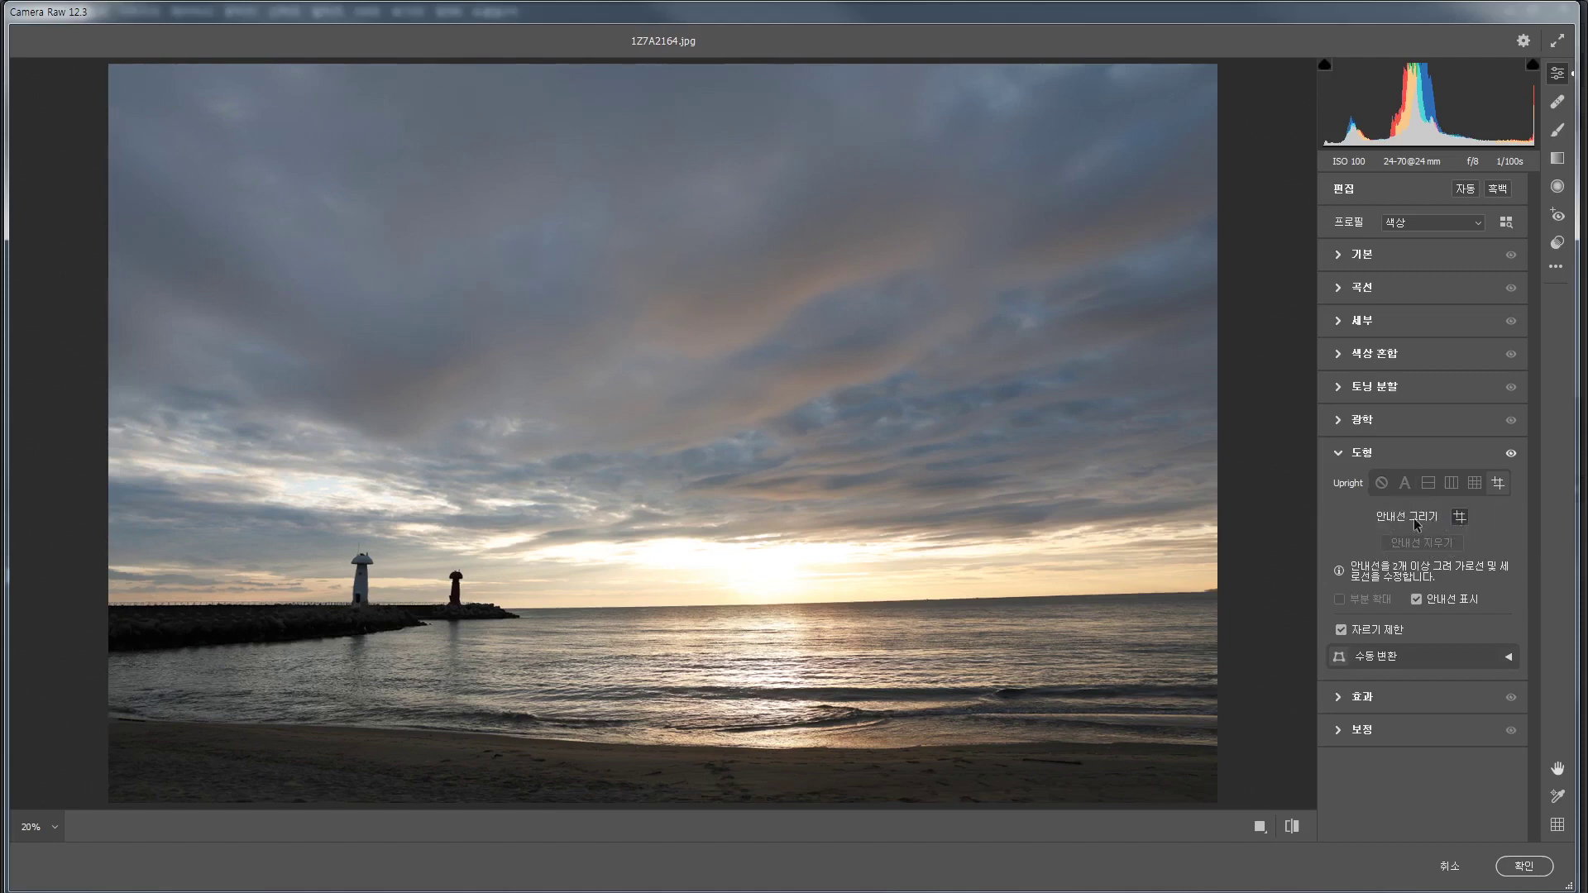
click(1461, 519)
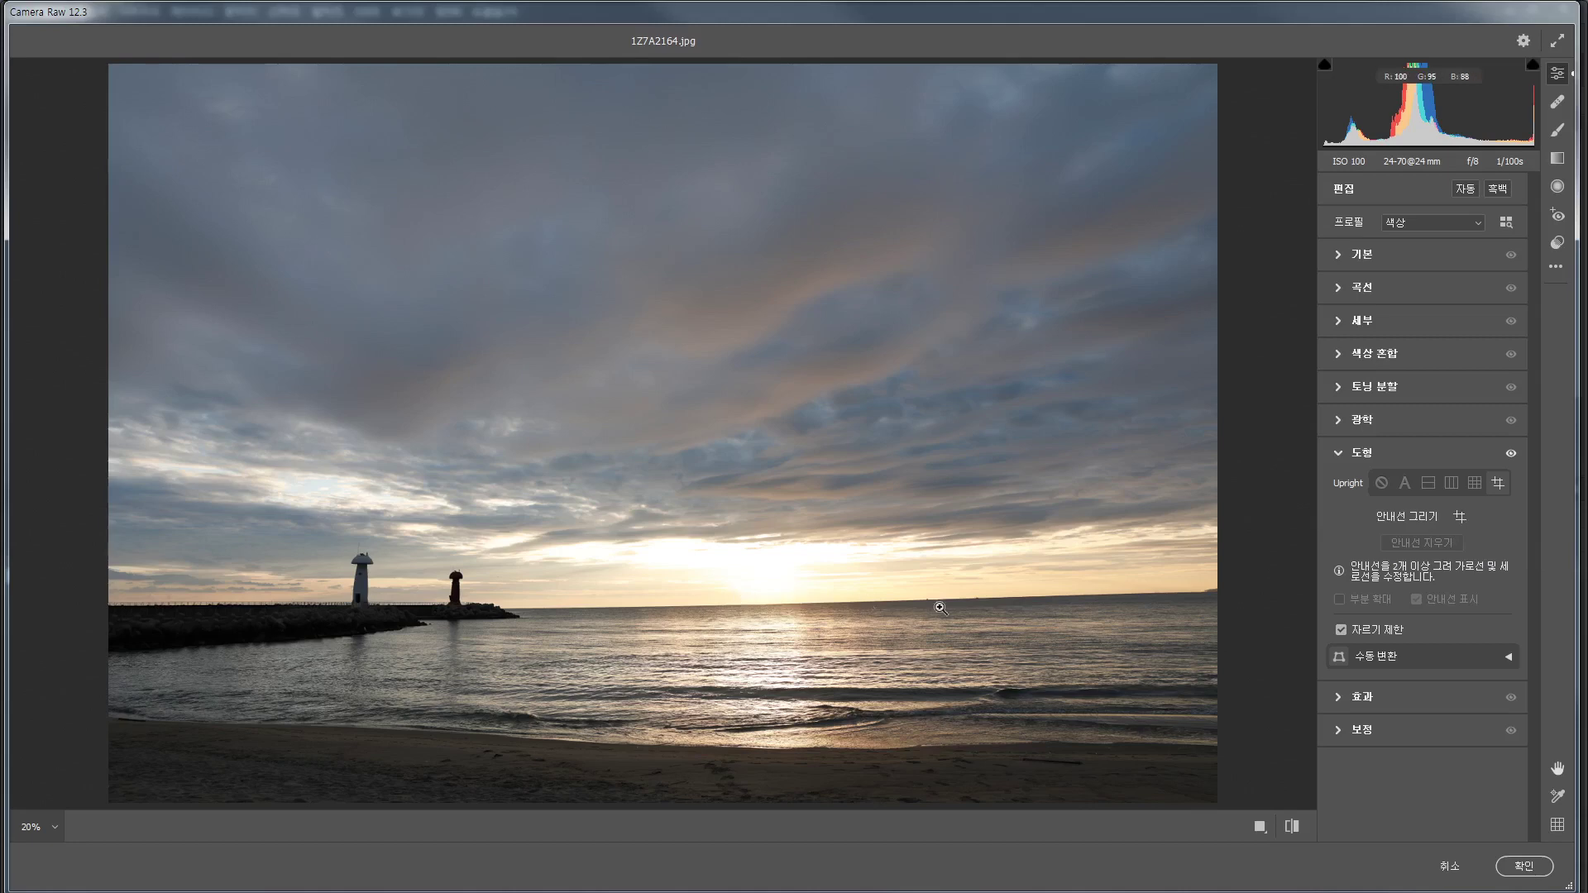
click(1461, 520)
drag(511, 608, 1277, 591)
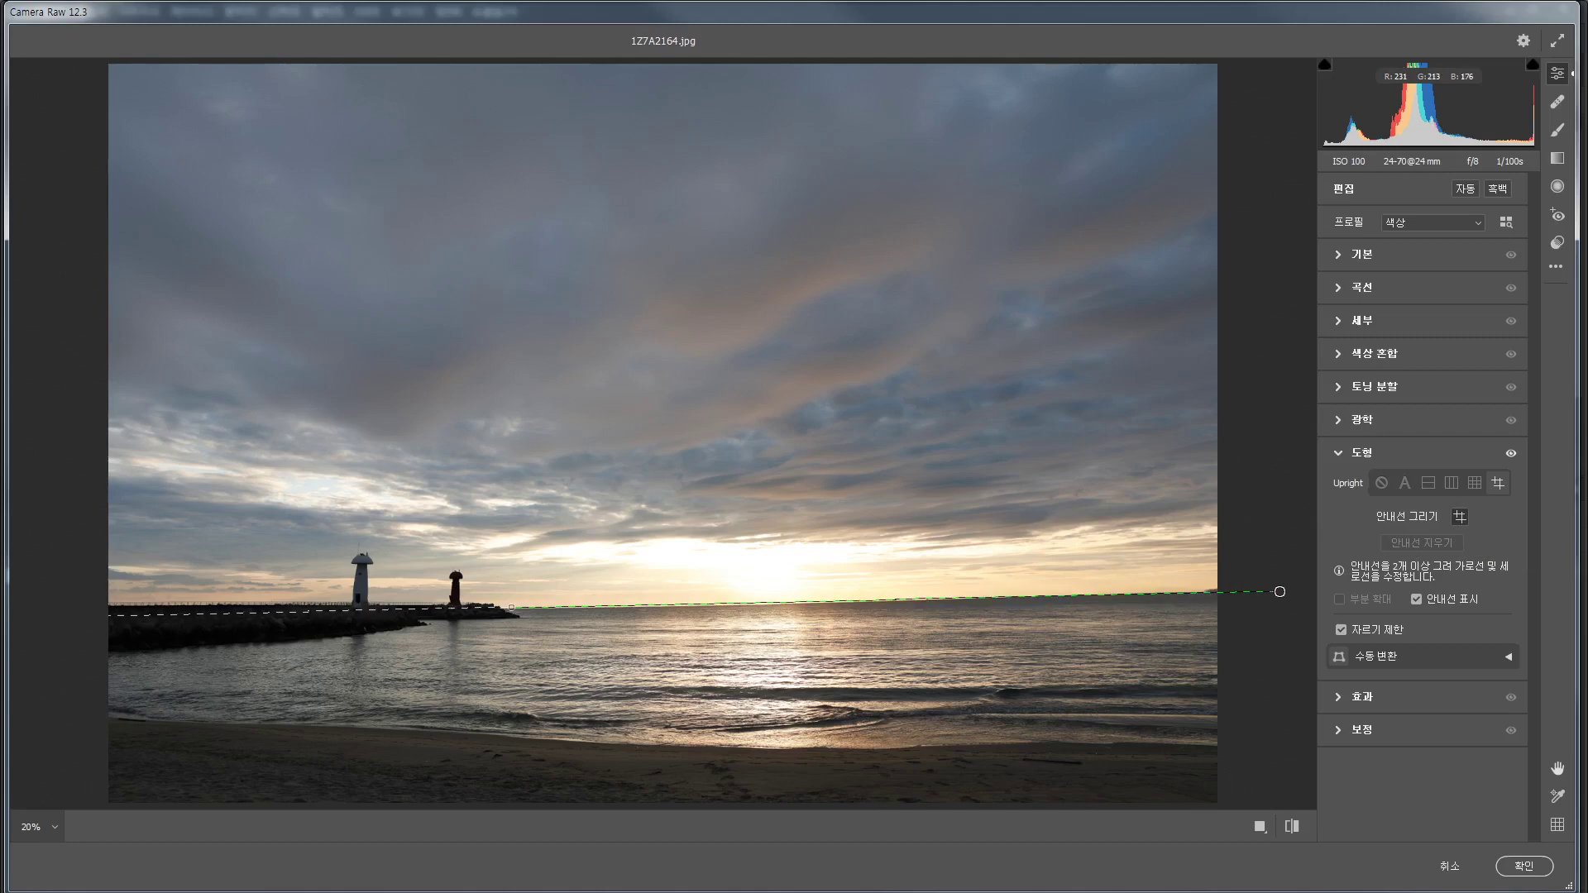
drag(1279, 592, 1280, 590)
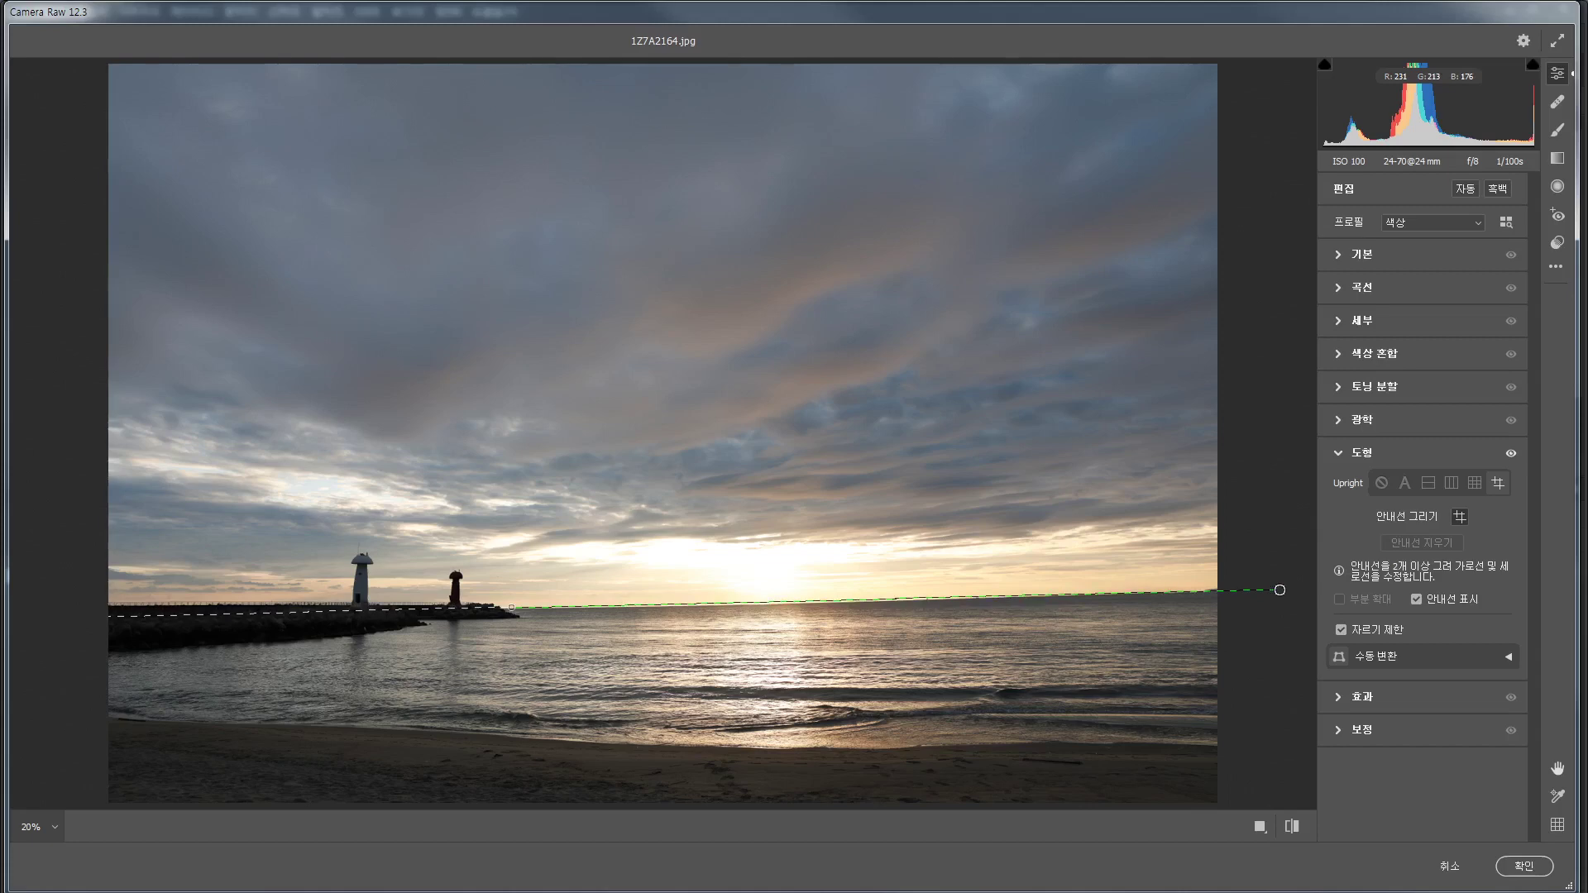
drag(1280, 590, 1279, 590)
drag(362, 558, 365, 473)
drag(366, 473, 365, 472)
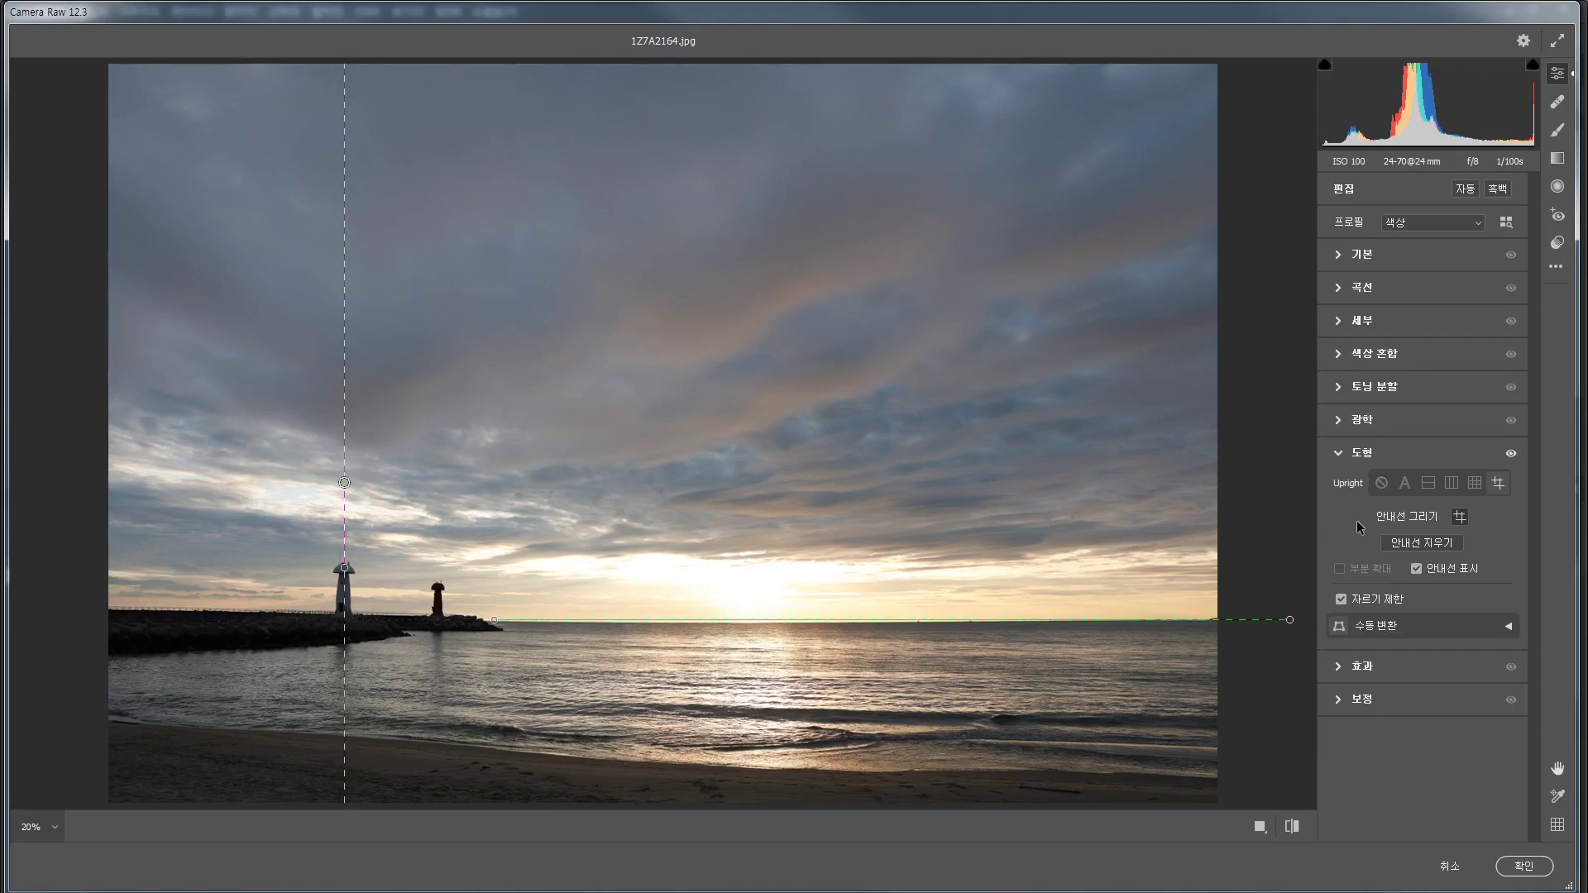
Set the Optics distortion to +9 to correct the bend in the horizon
click(1340, 422)
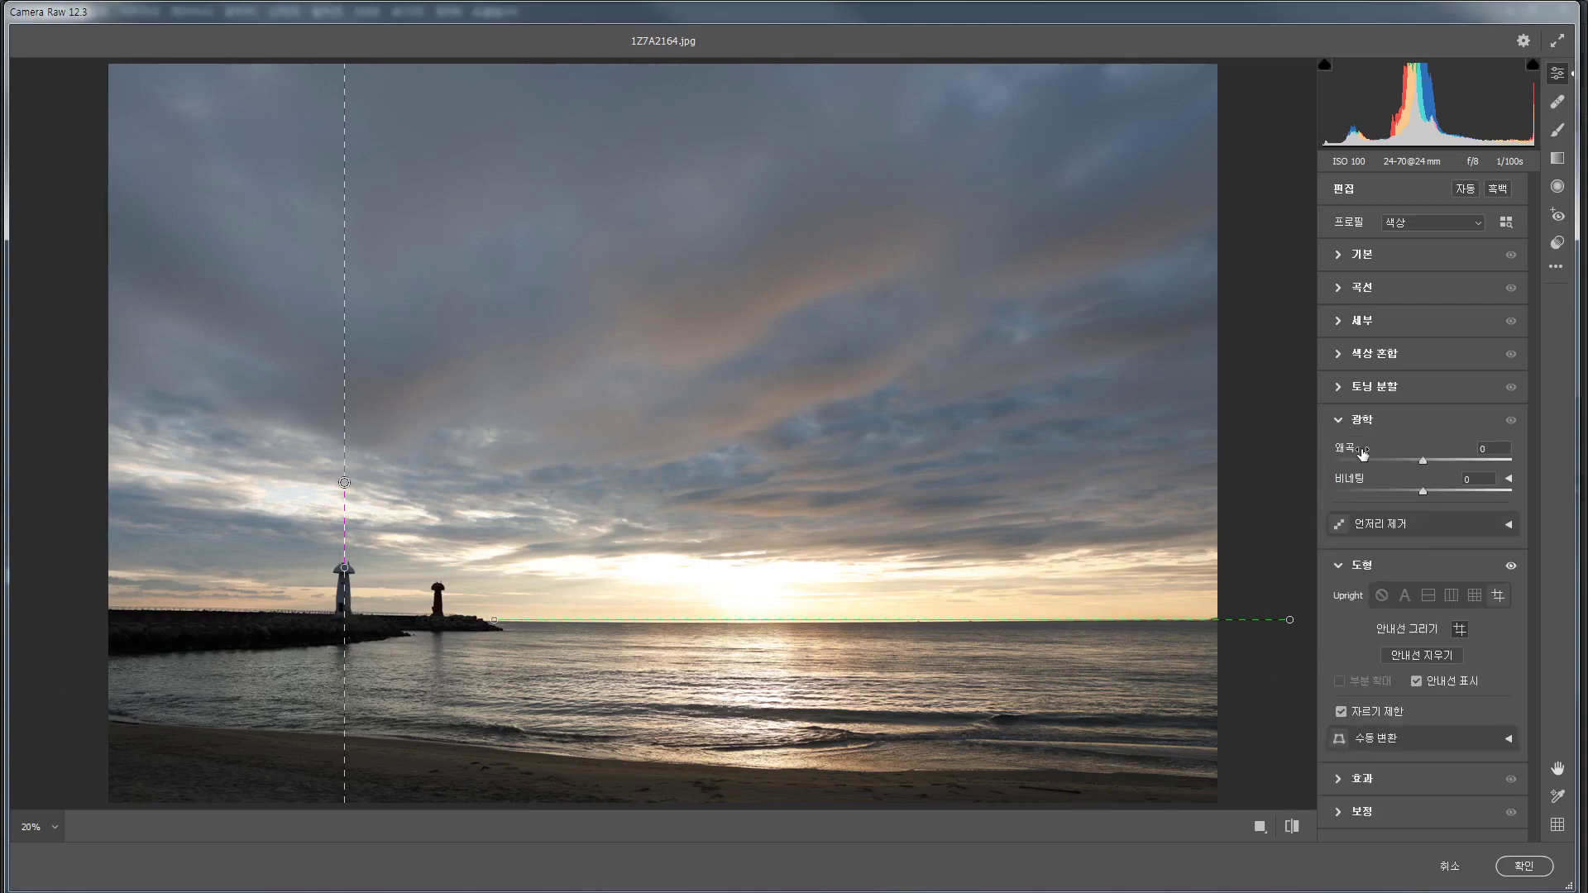
drag(1423, 461, 1369, 461)
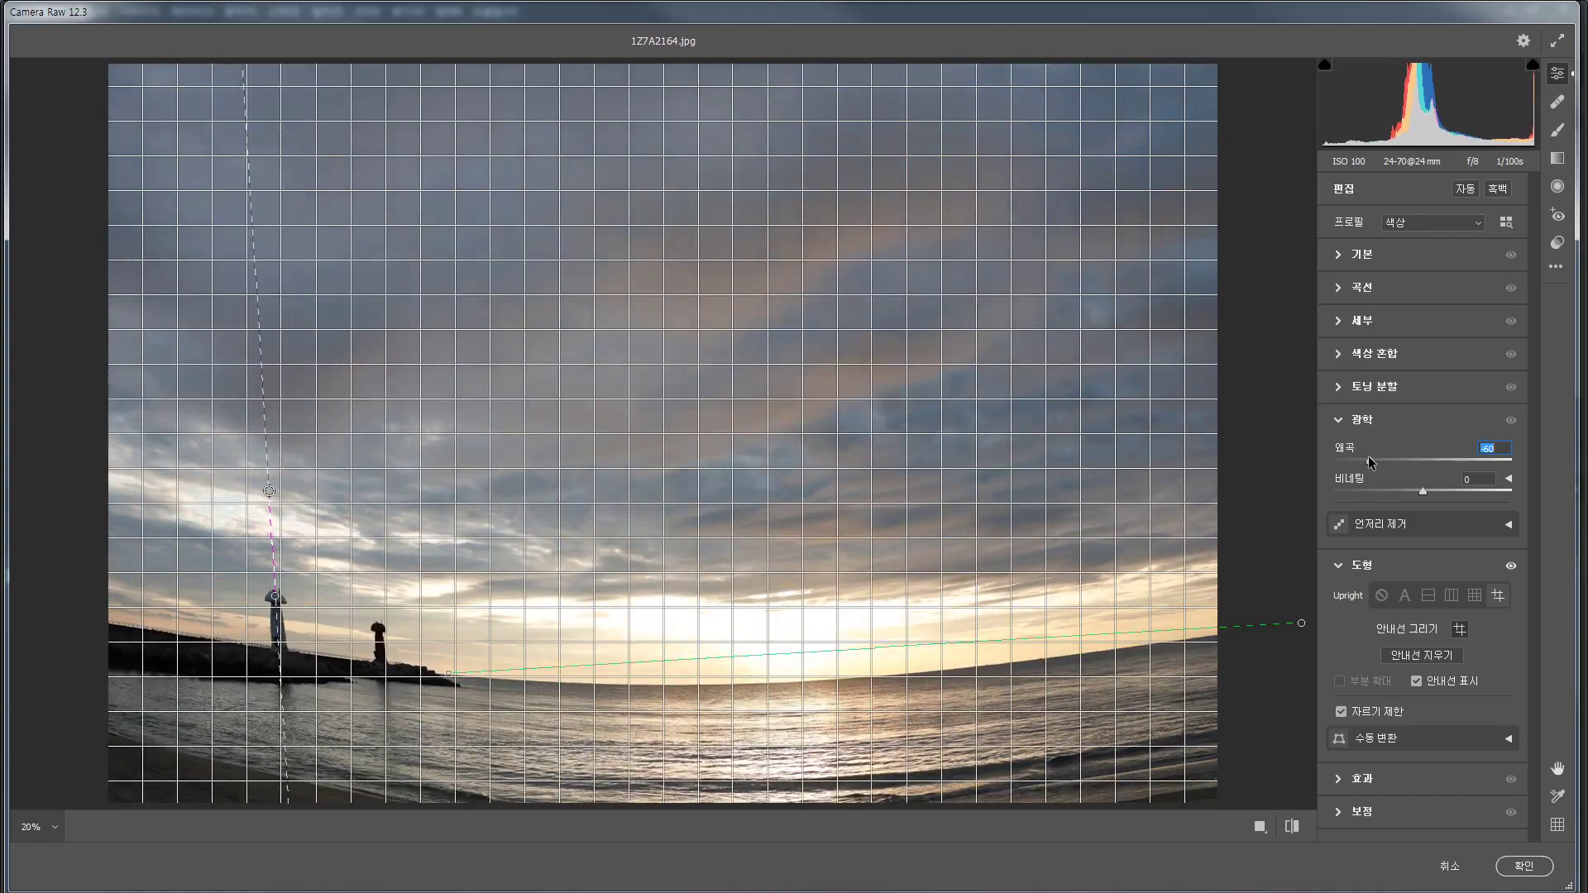
drag(1369, 462, 1432, 467)
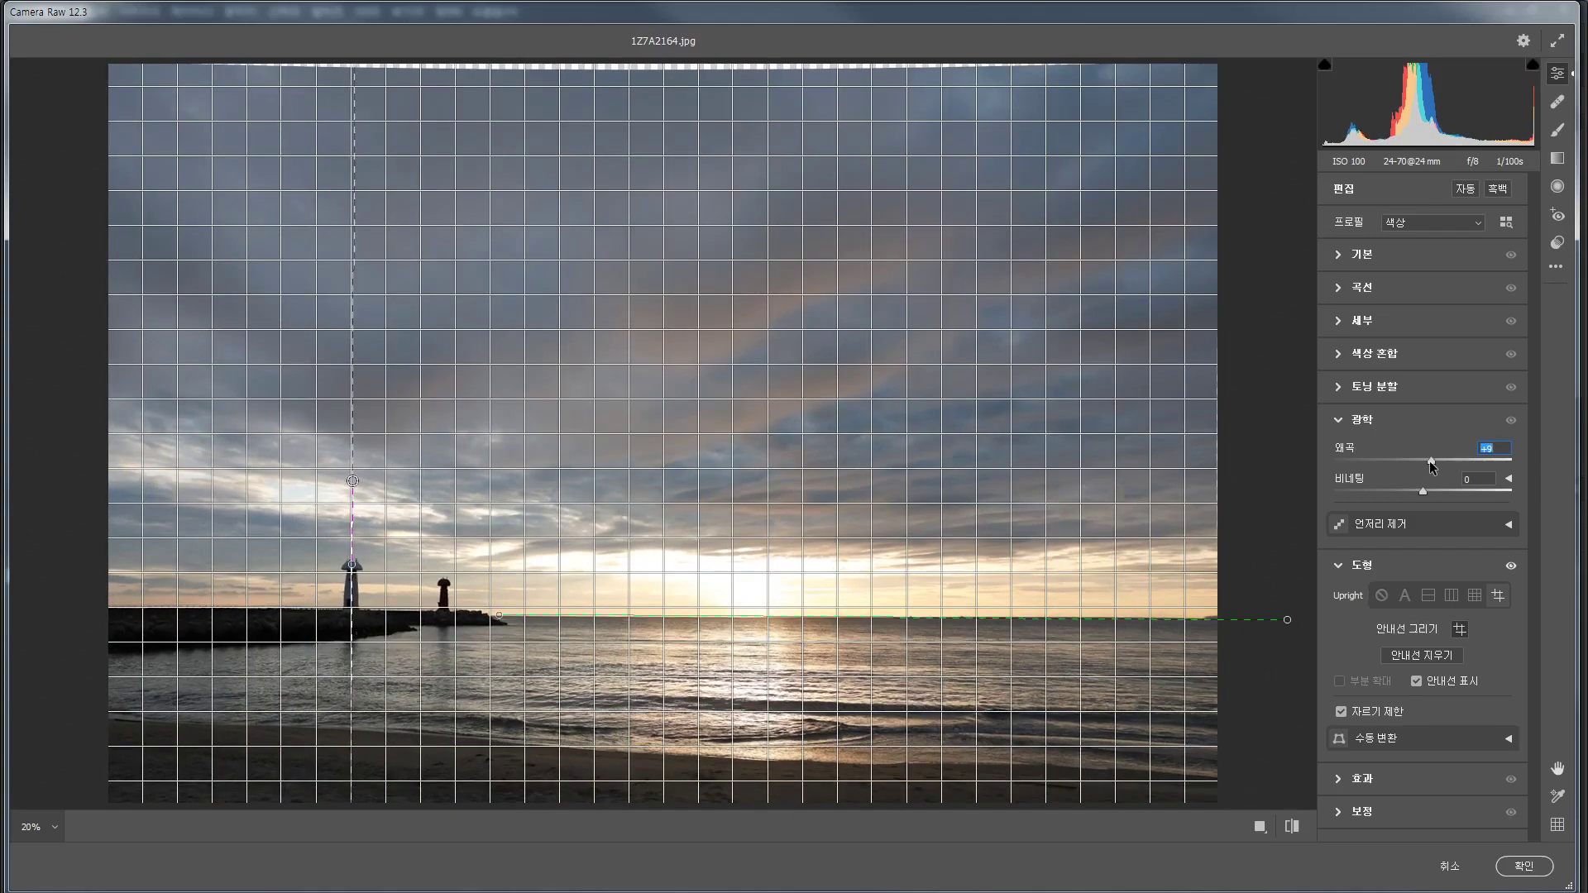
drag(1432, 467, 1431, 466)
Raise the outer end of the horizon guide slightly to match the sea line, and apply the Camera Raw corrections
click(1287, 619)
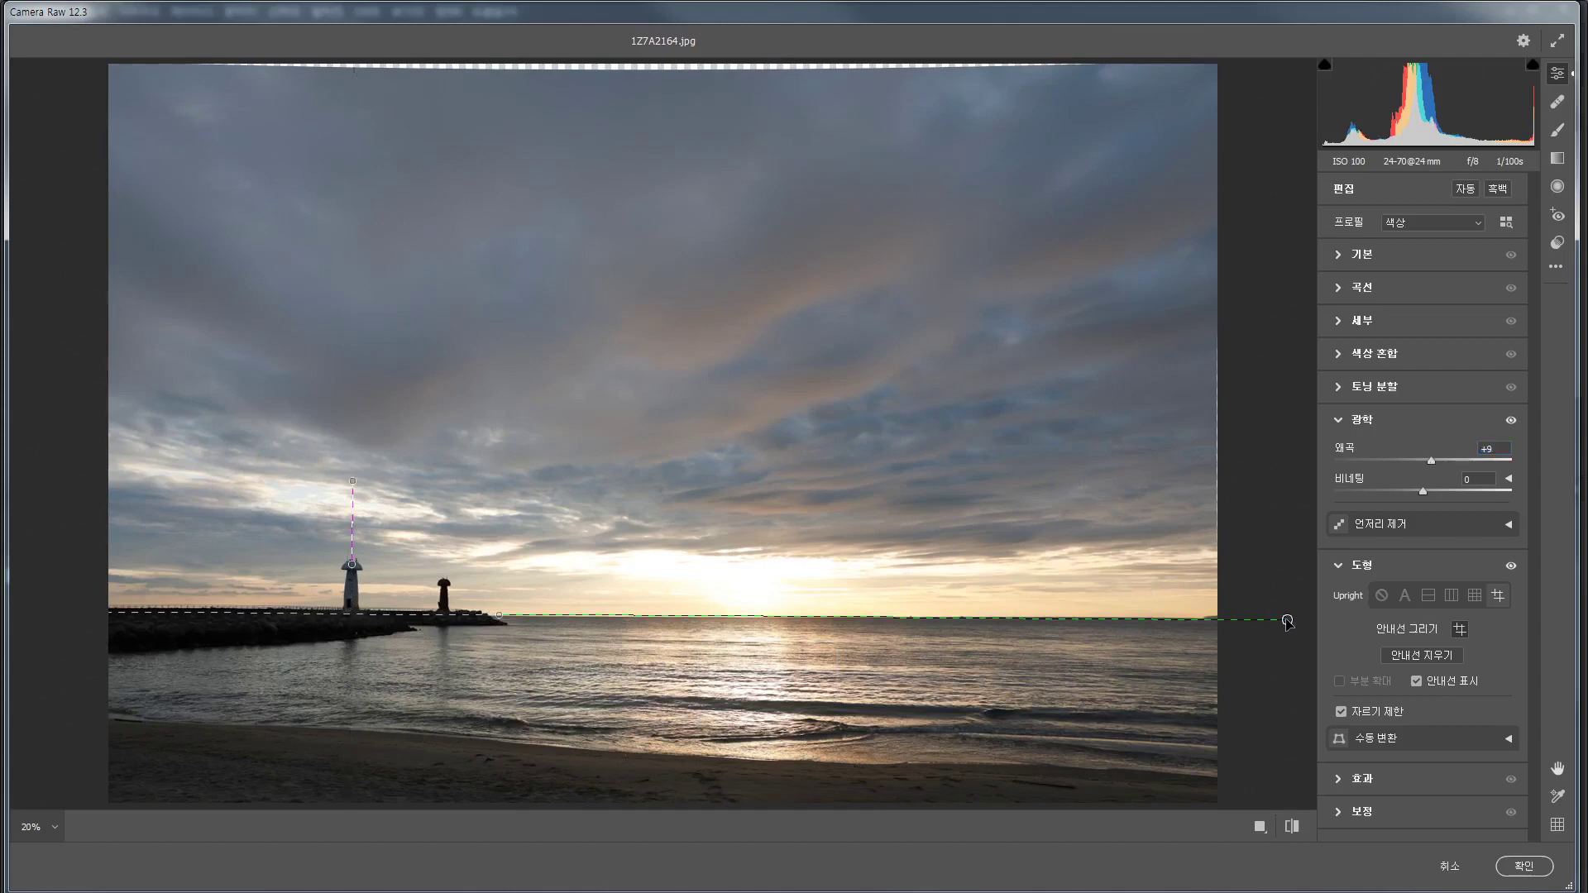
drag(1287, 619, 1289, 615)
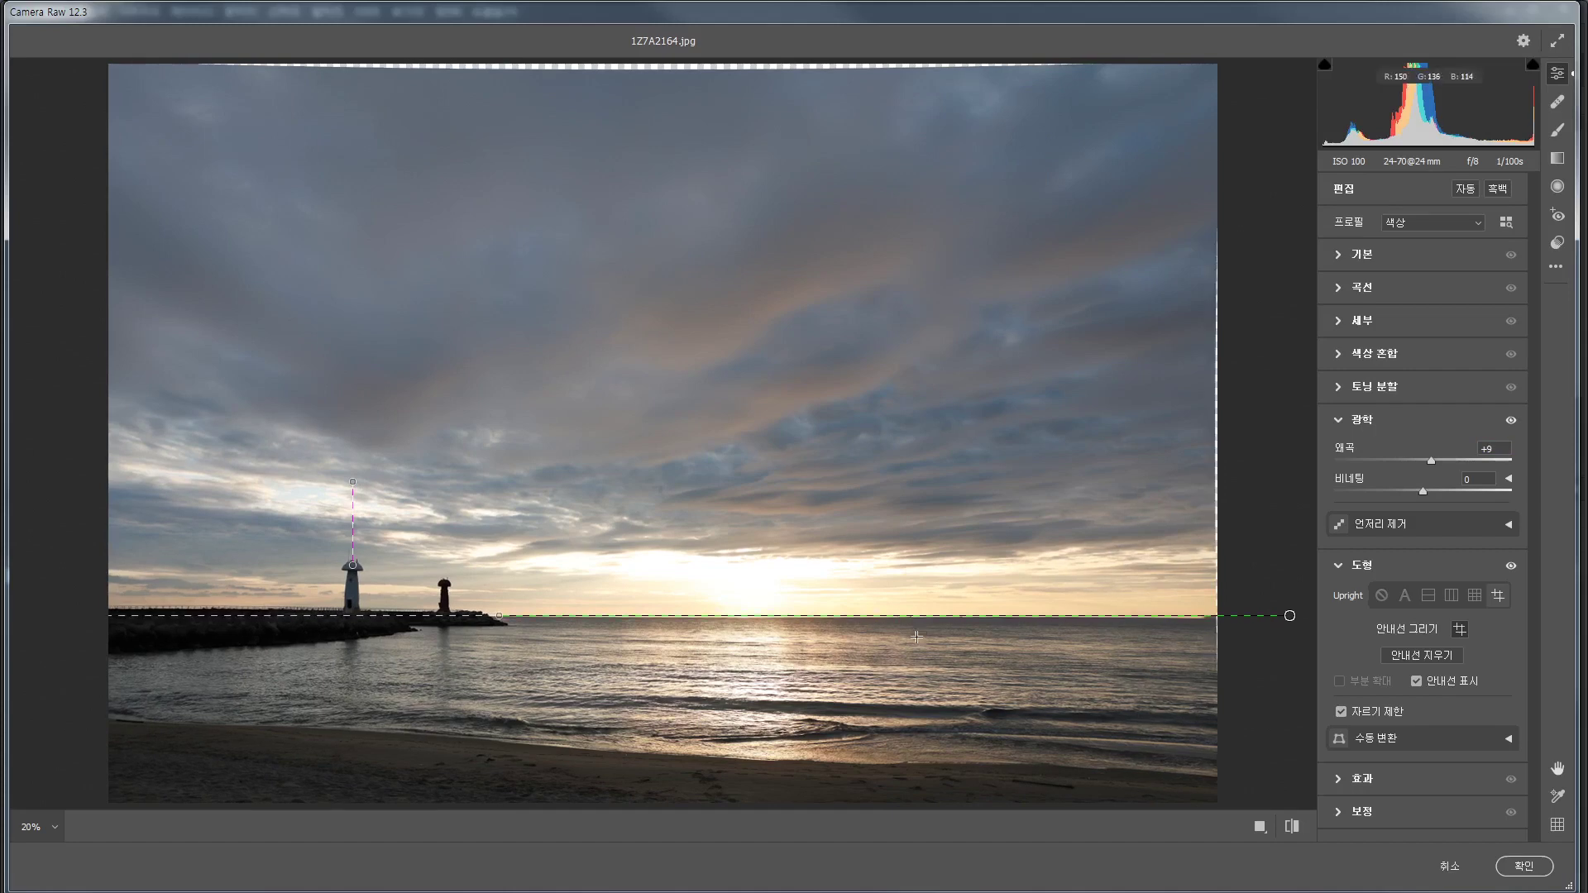
click(1521, 867)
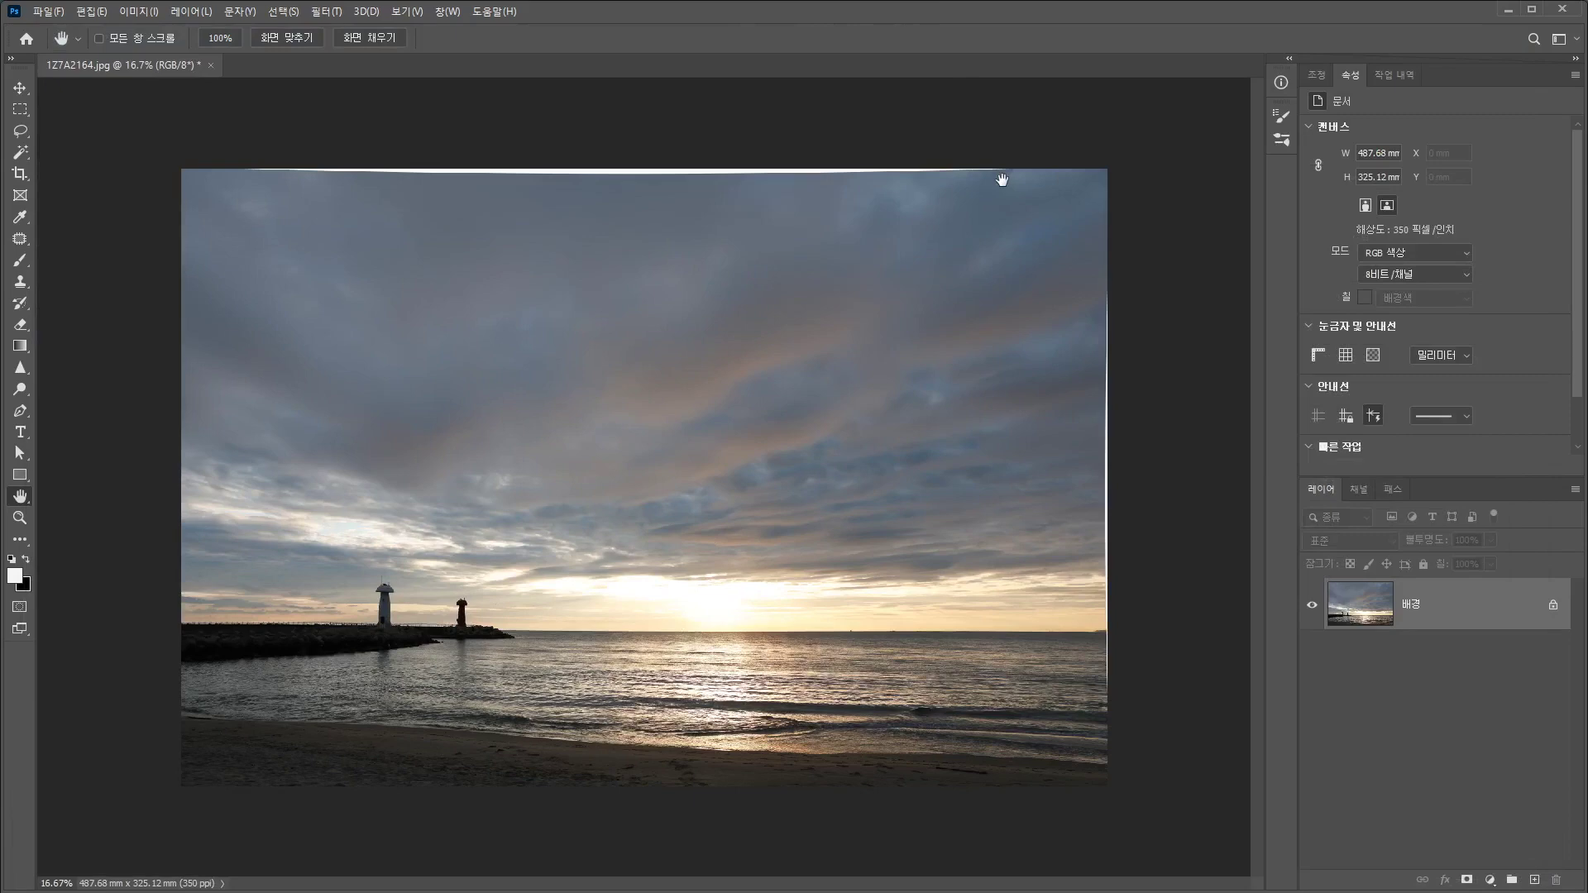
Select a full-width strip along the photo's upper edge and stretch it upward to 118.18% height to cover the white gap
click(20, 109)
drag(161, 128, 1216, 213)
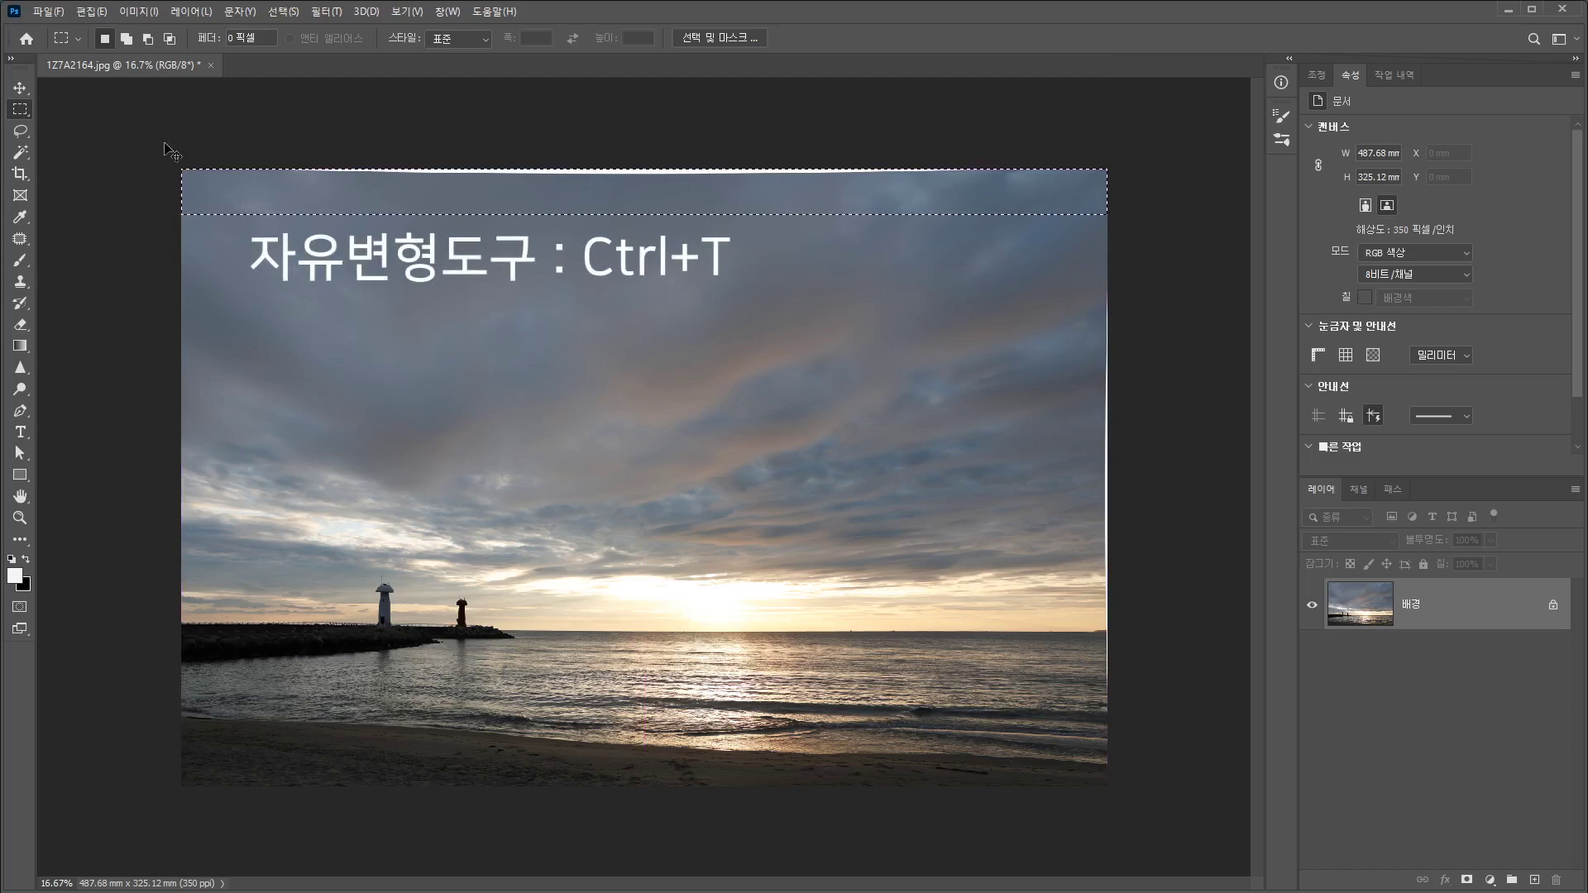
key(ctrl+t)
drag(644, 169, 647, 155)
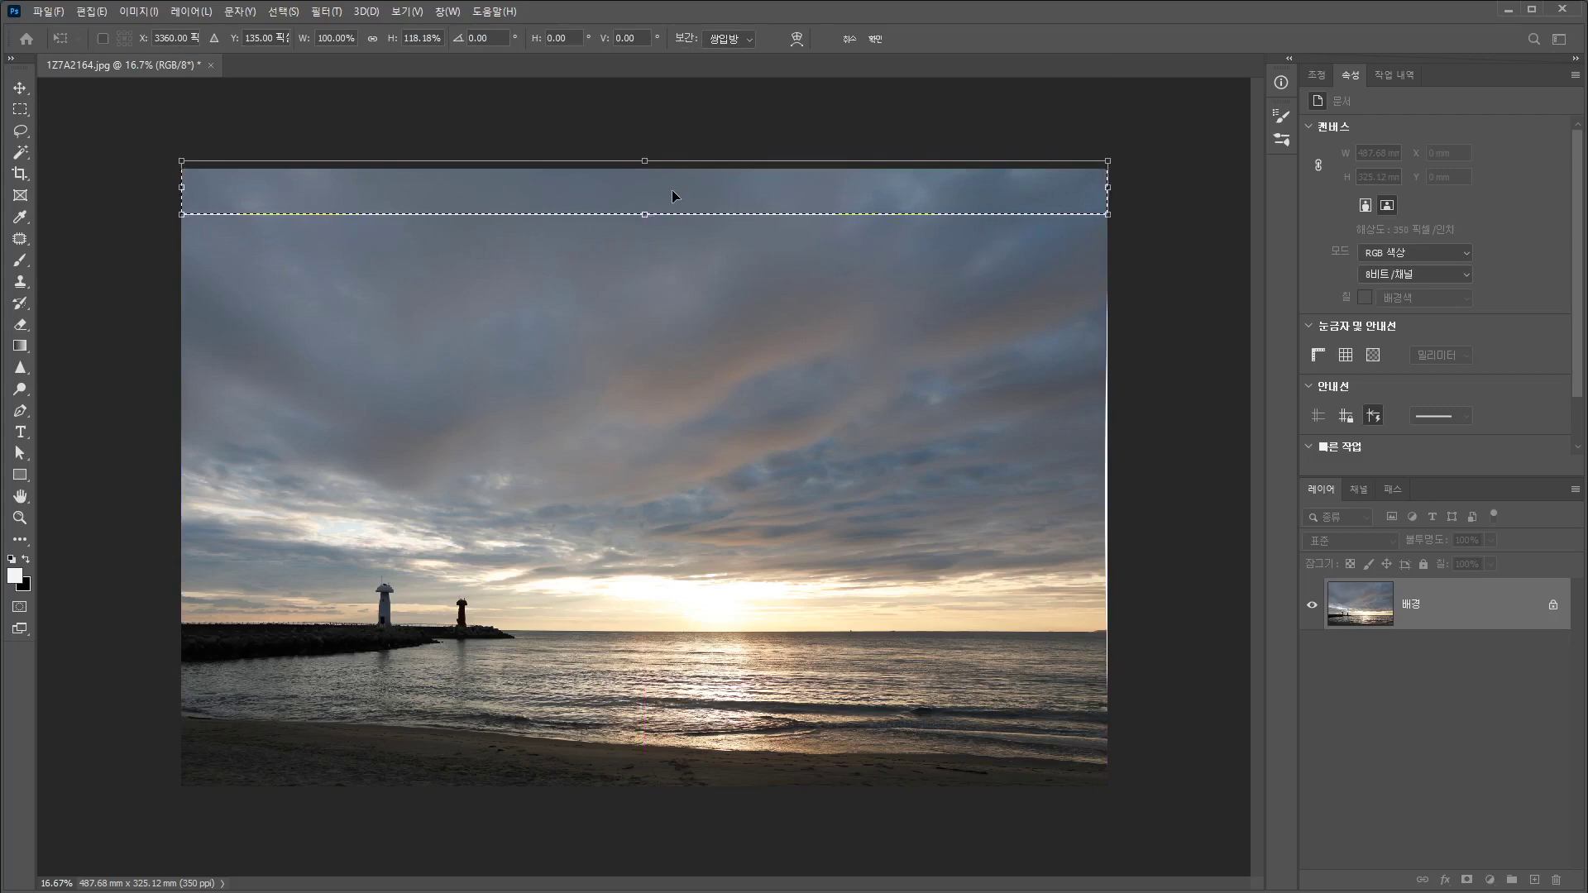
key(Return)
key(ctrl+d)
Select a full-height strip along the photo's right edge and stretch it outward to 118.92% width to cover the white gap
drag(1049, 776, 1084, 841)
click(1134, 603)
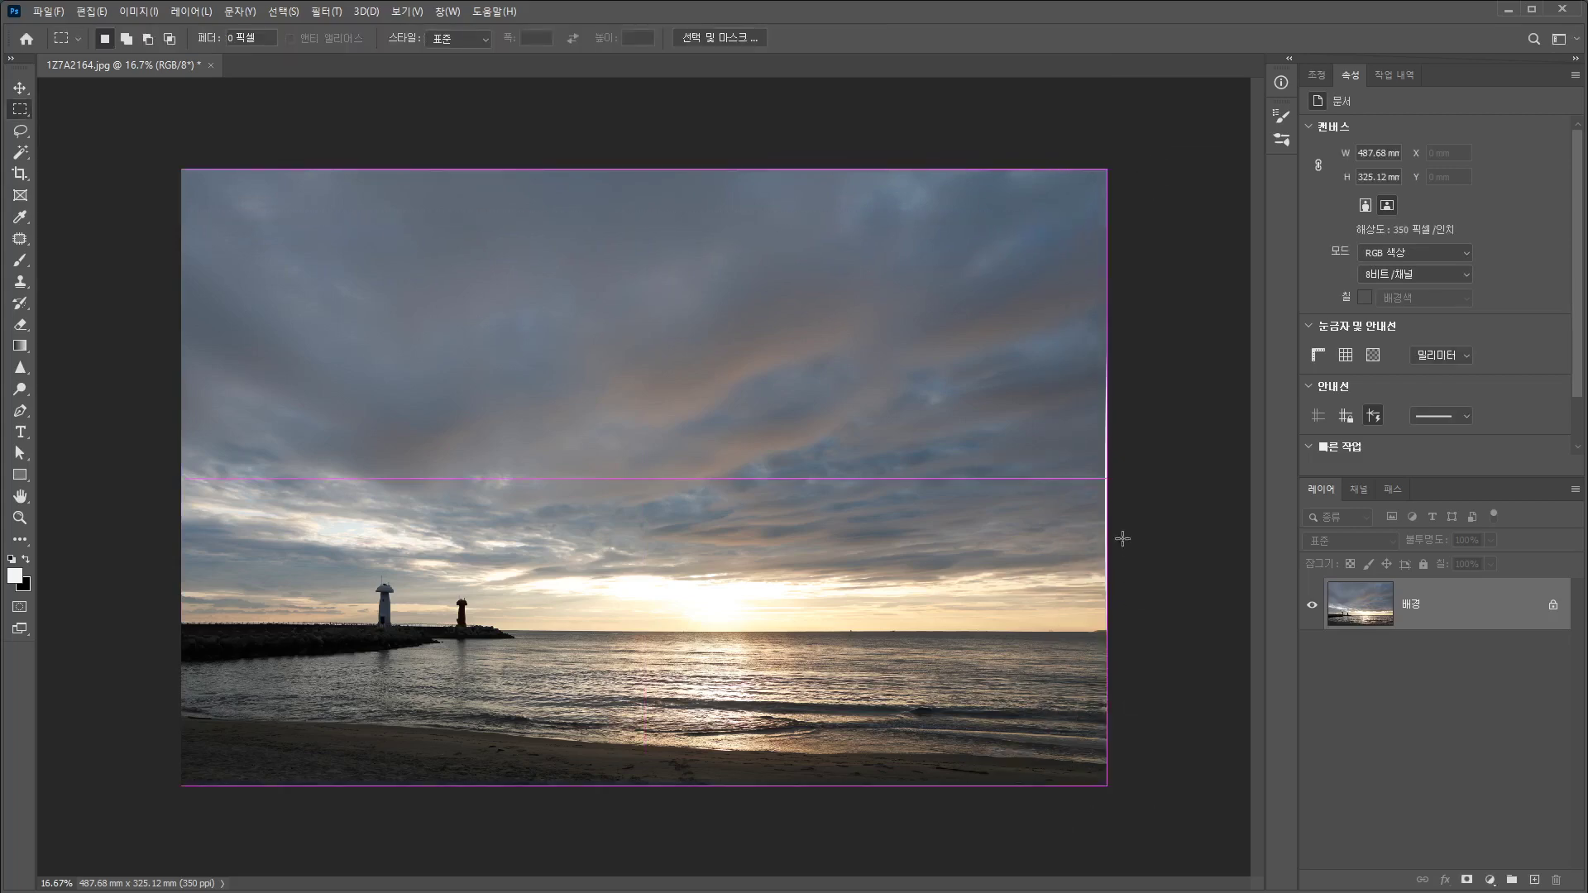
key(ctrl+z)
key(ctrl+t)
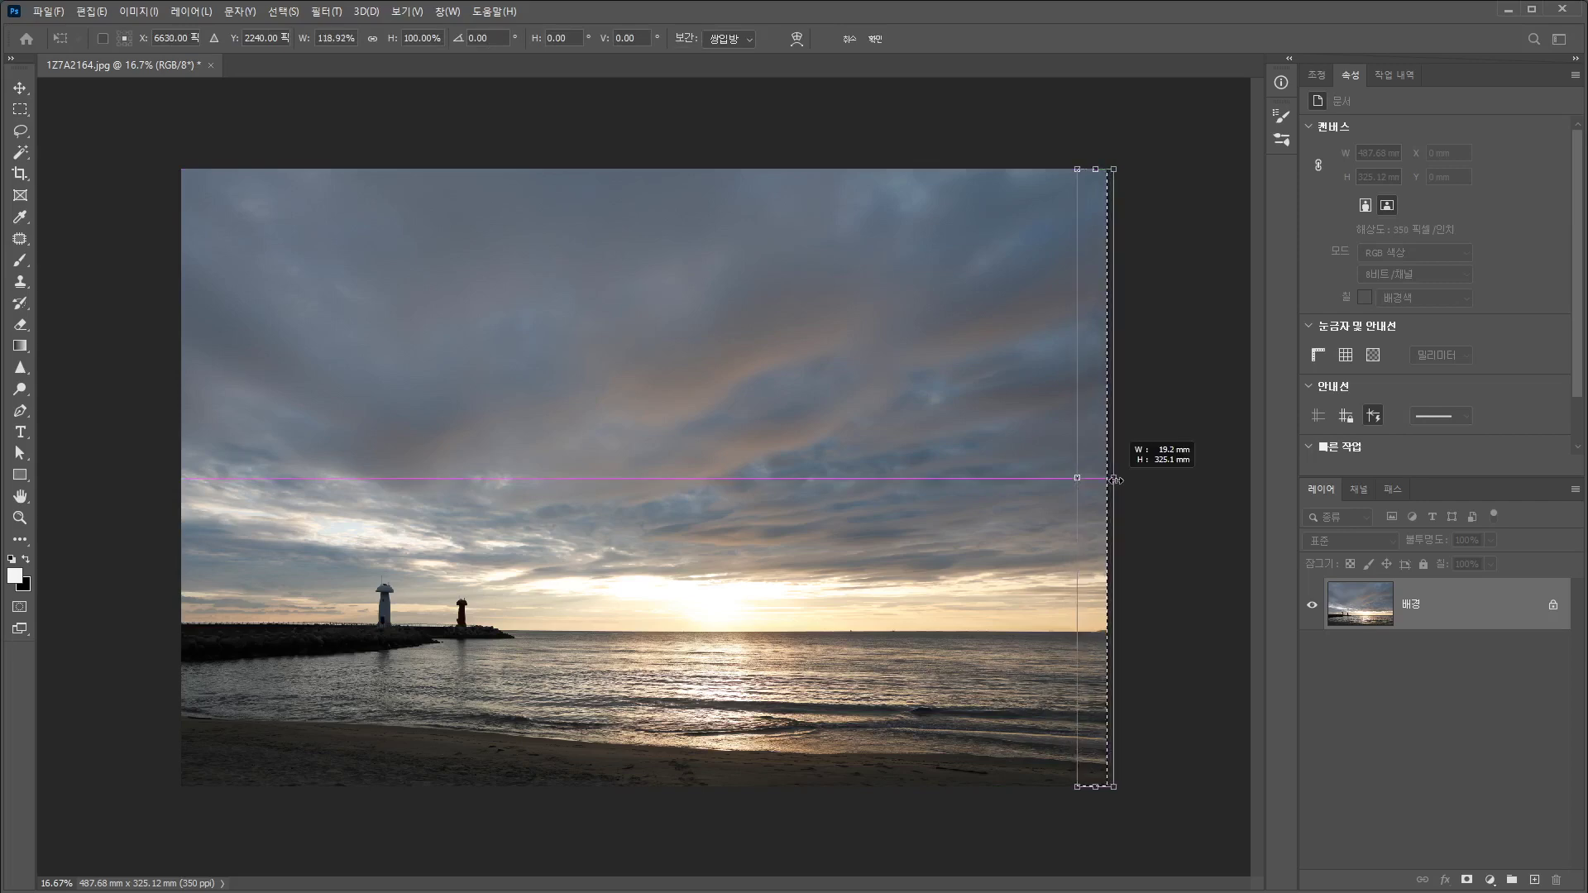
key(Return)
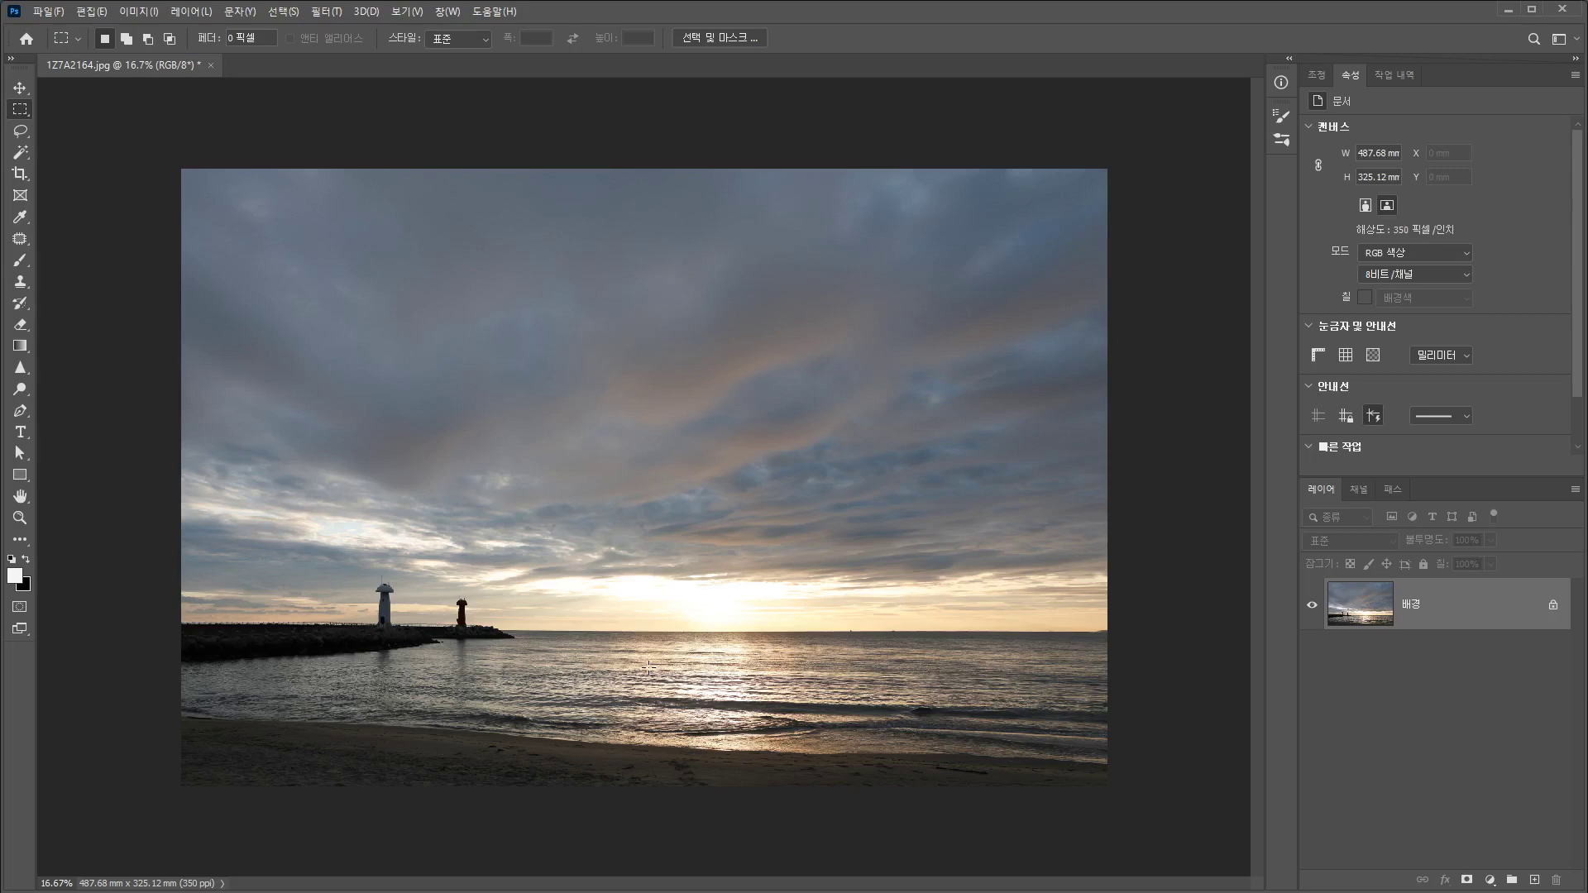
Select the sea and beach from the horizon down and copy that area to a new layer
drag(1223, 802, 113, 631)
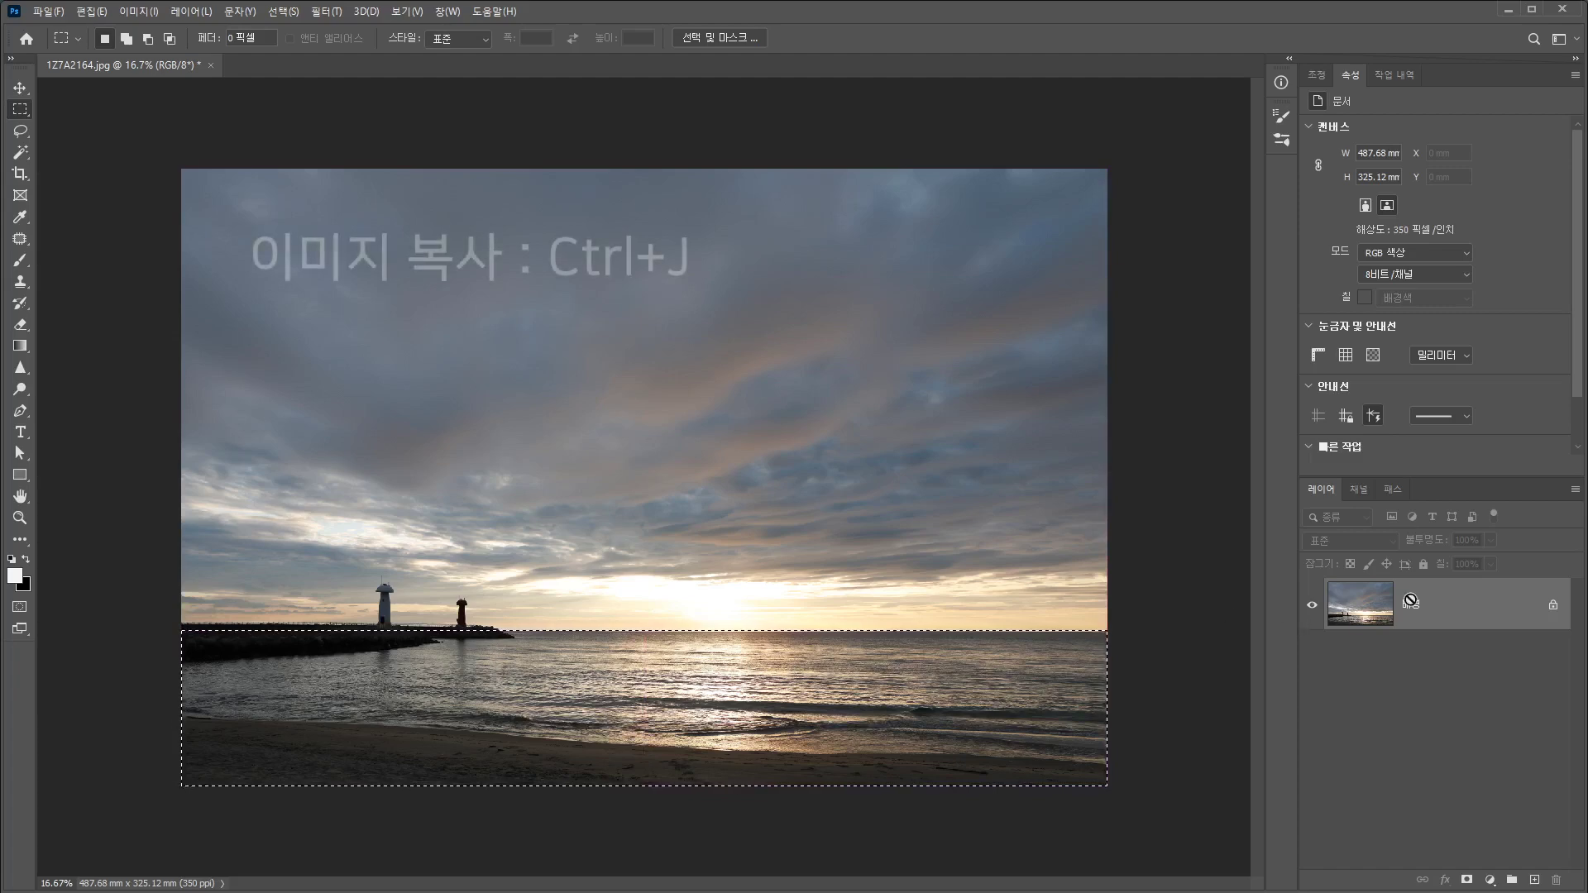
key(ctrl+j)
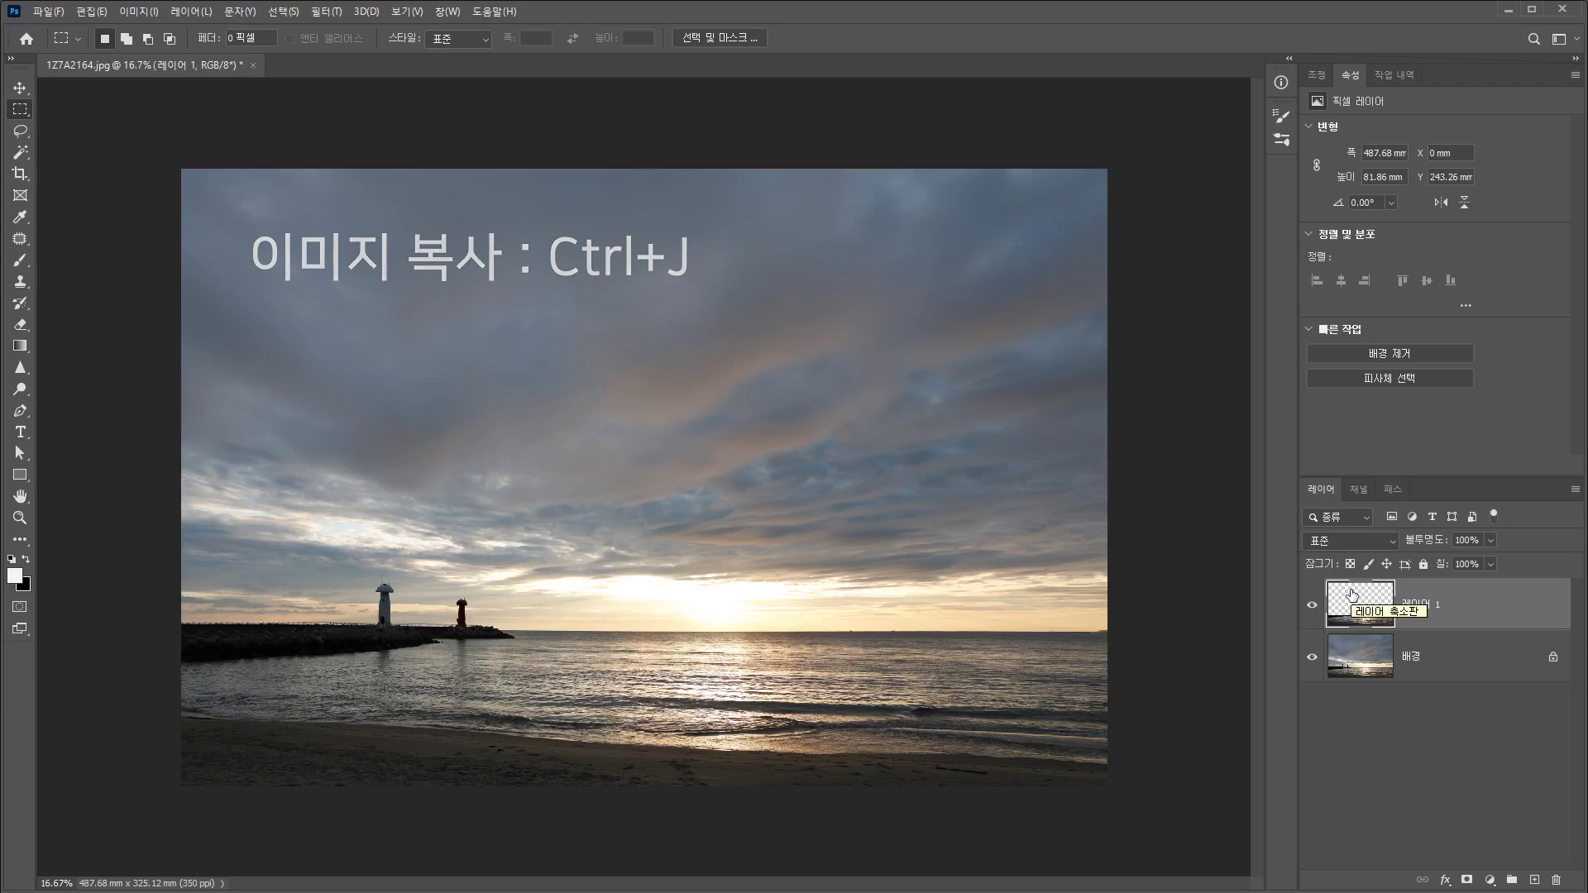
Start a Motion Blur on the copied sea layer, preview a diagonal angle, and set the blur angle to 0°
click(326, 11)
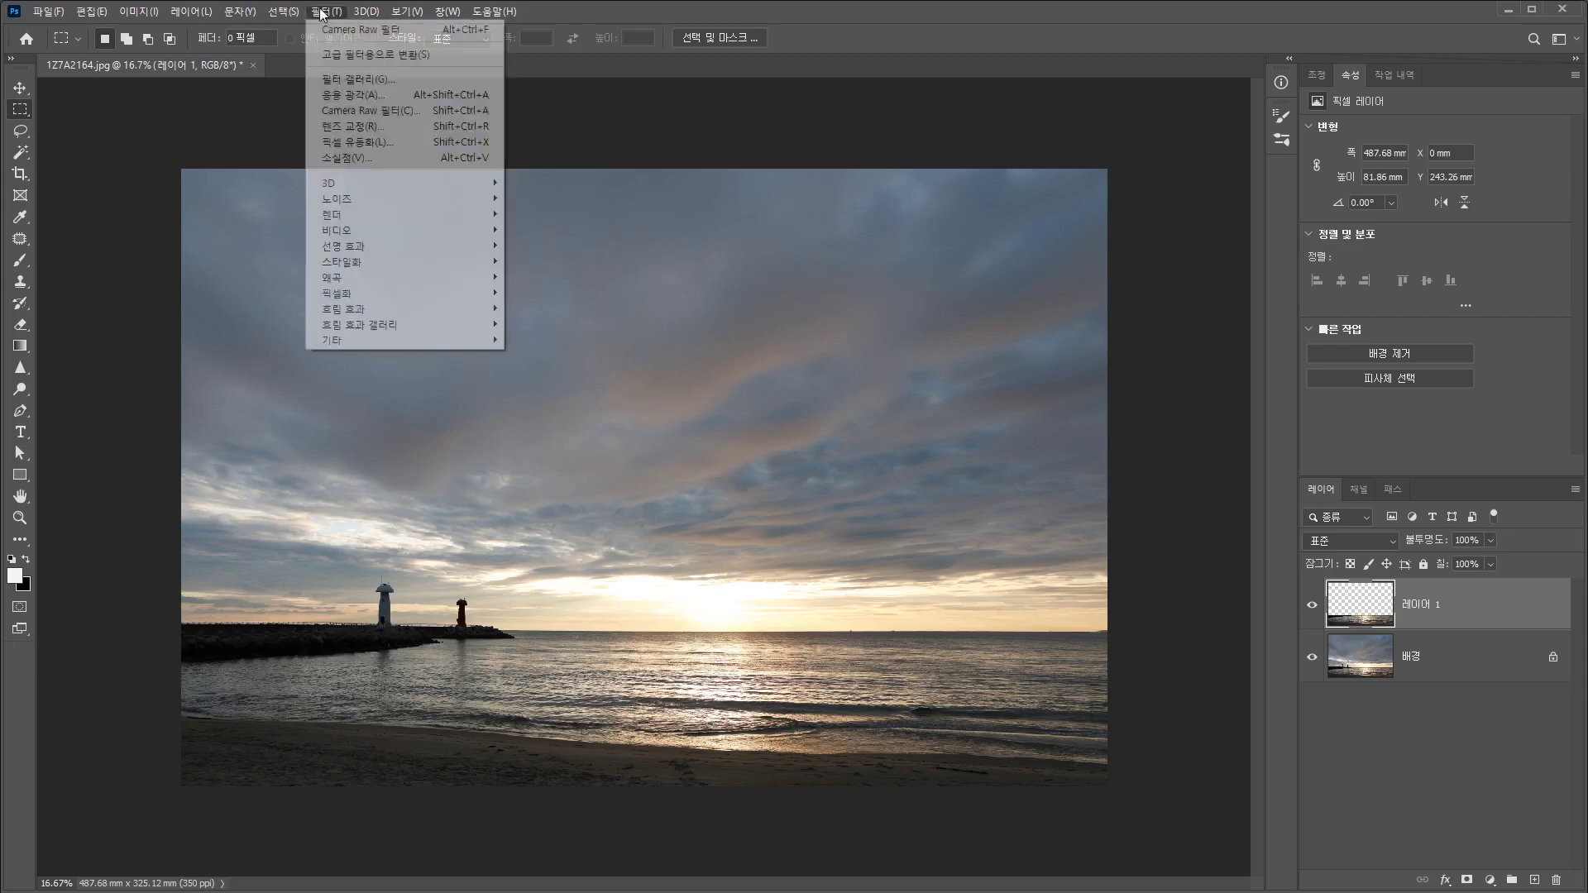
mouse_move(383, 311)
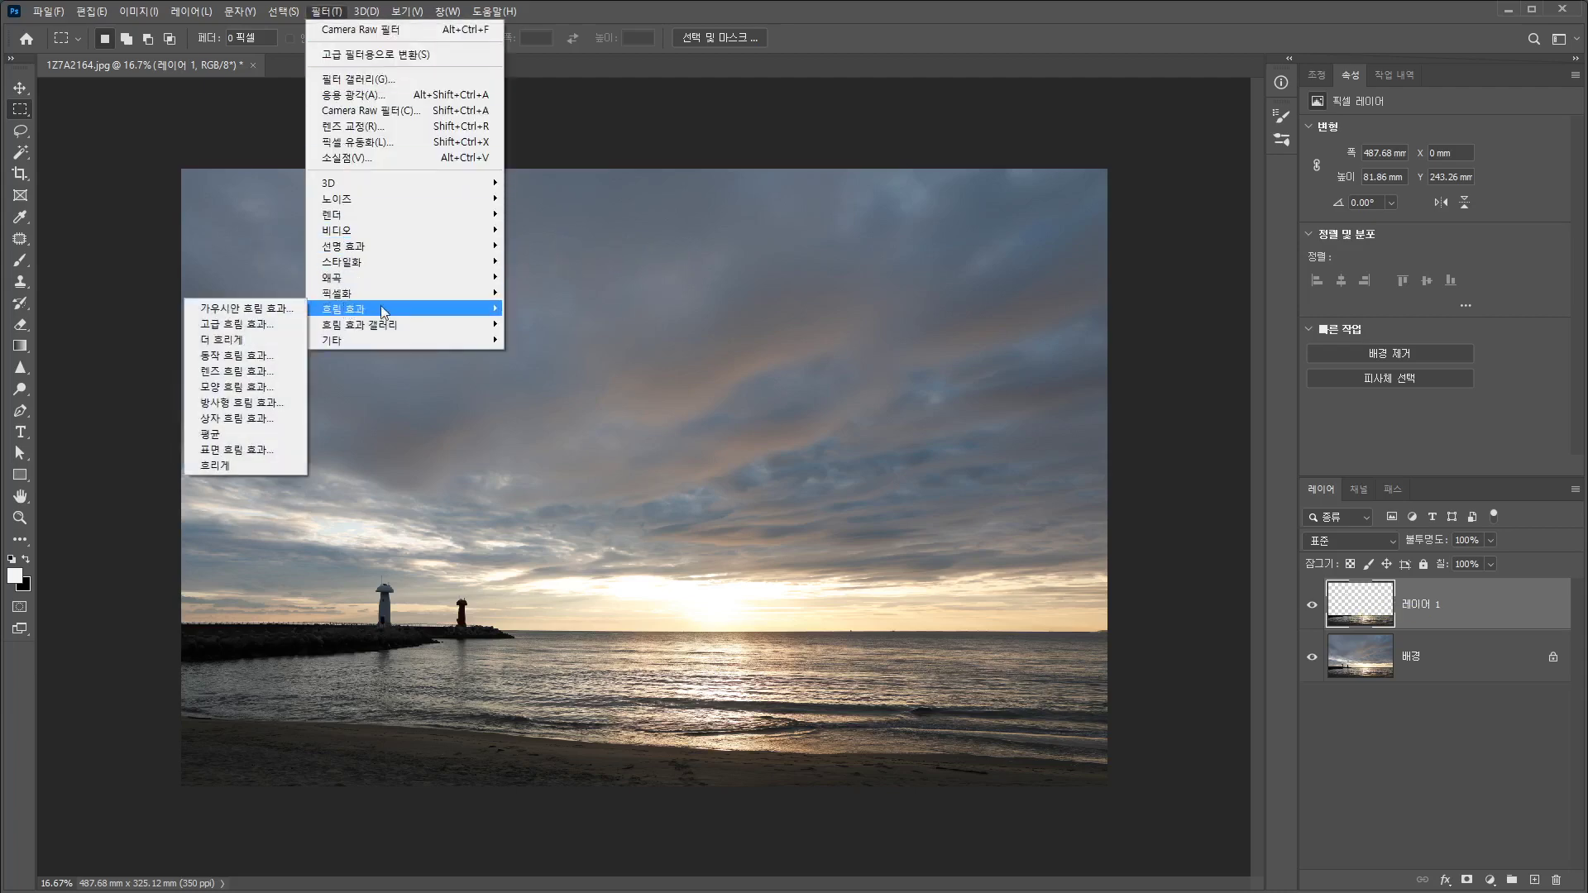
click(280, 353)
drag(931, 244, 935, 285)
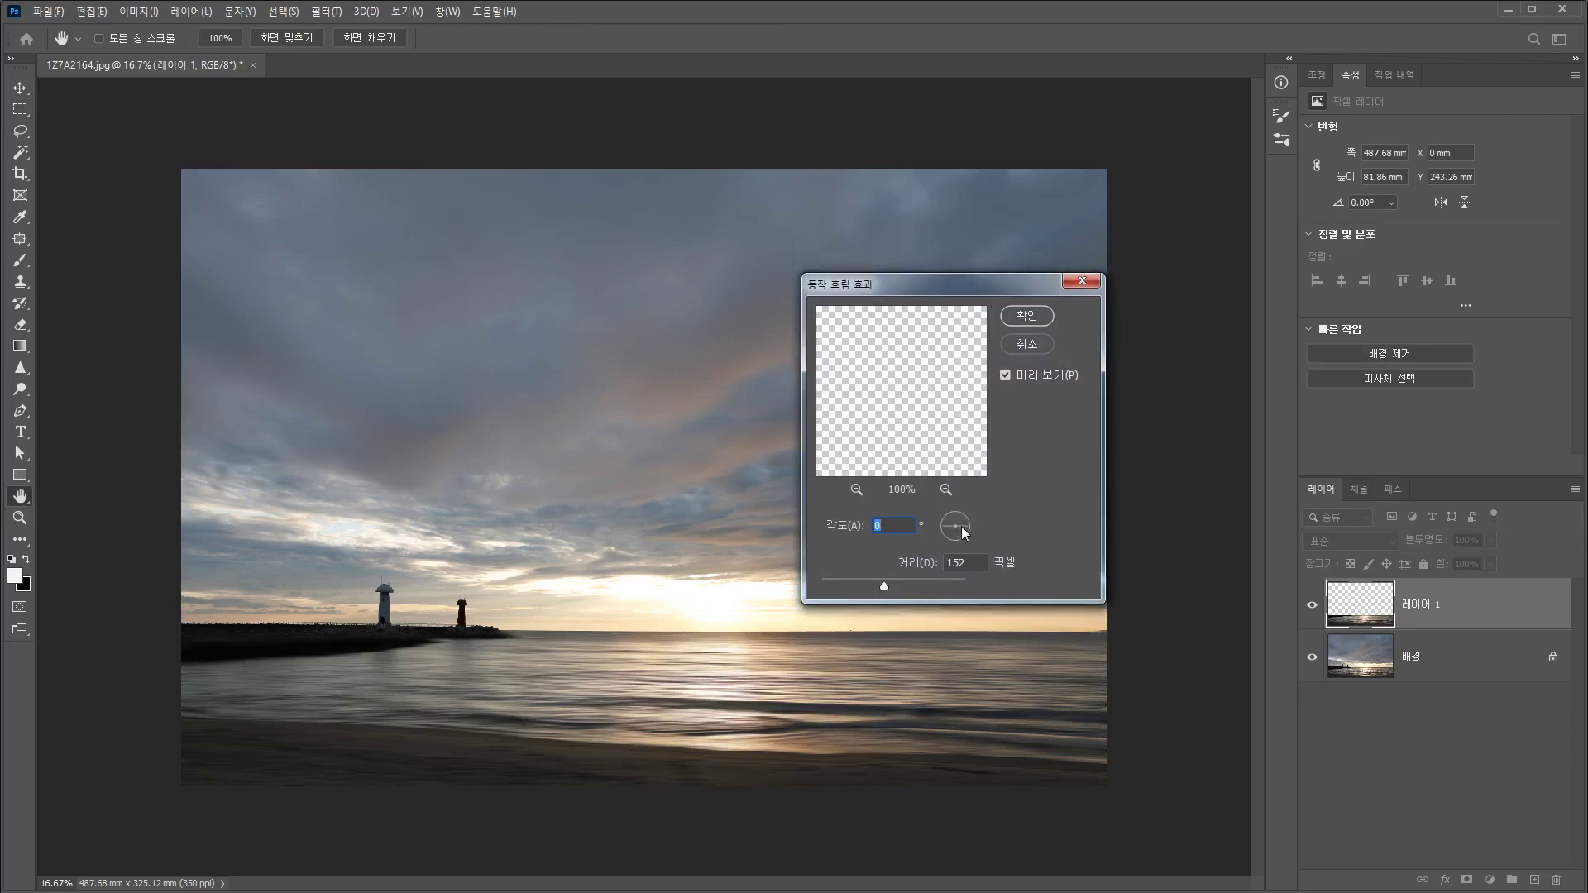
mouse_move(943, 524)
mouse_down()
mouse_move(956, 504)
mouse_move(943, 520)
mouse_up()
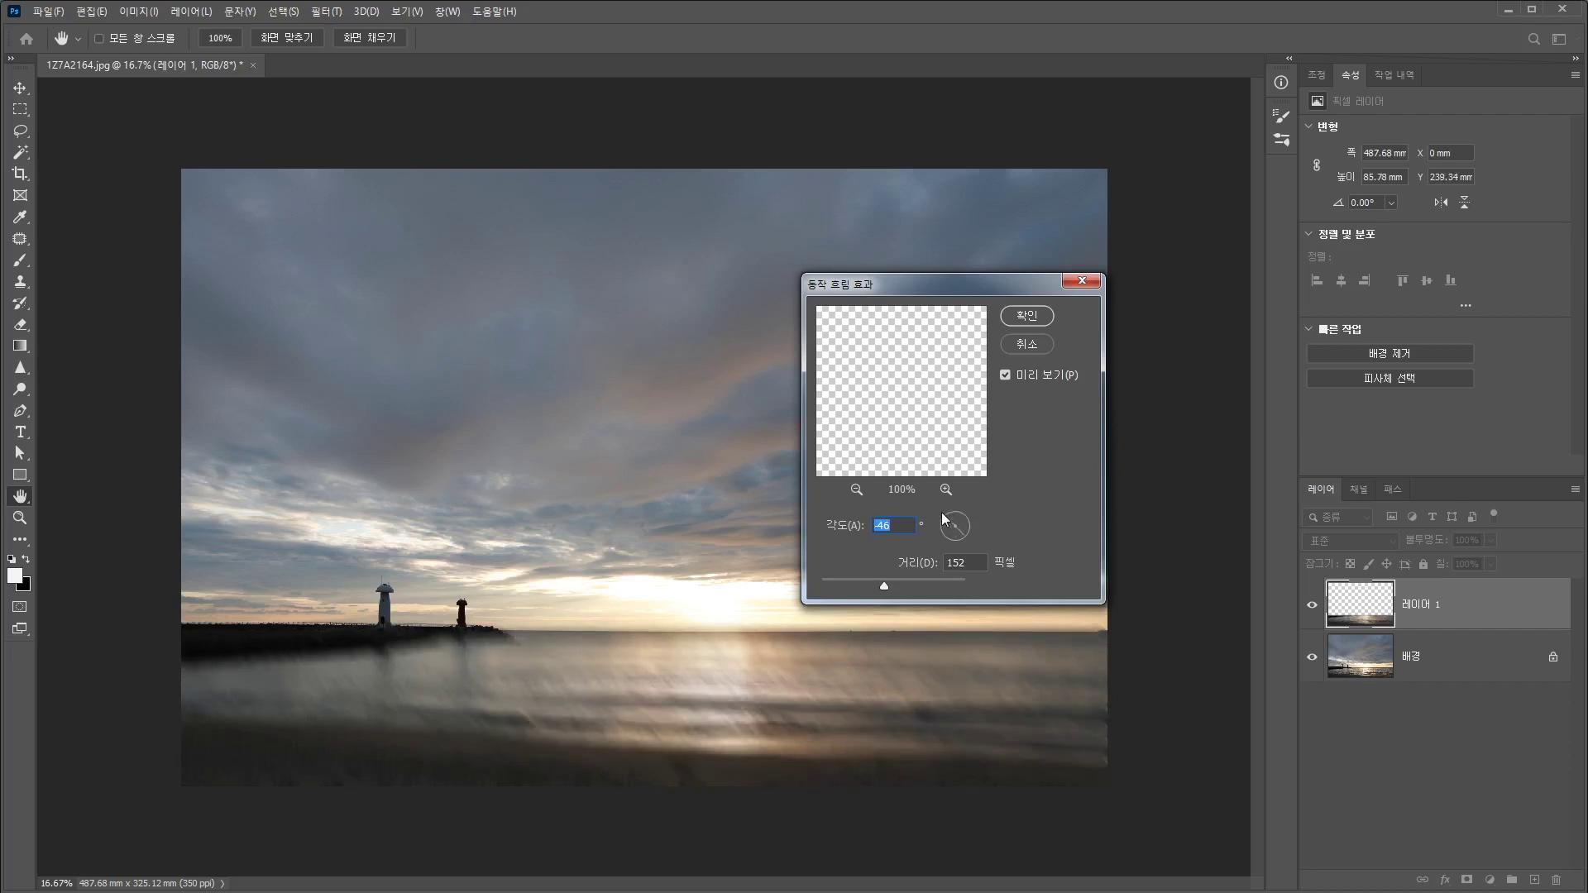
drag(950, 525, 939, 526)
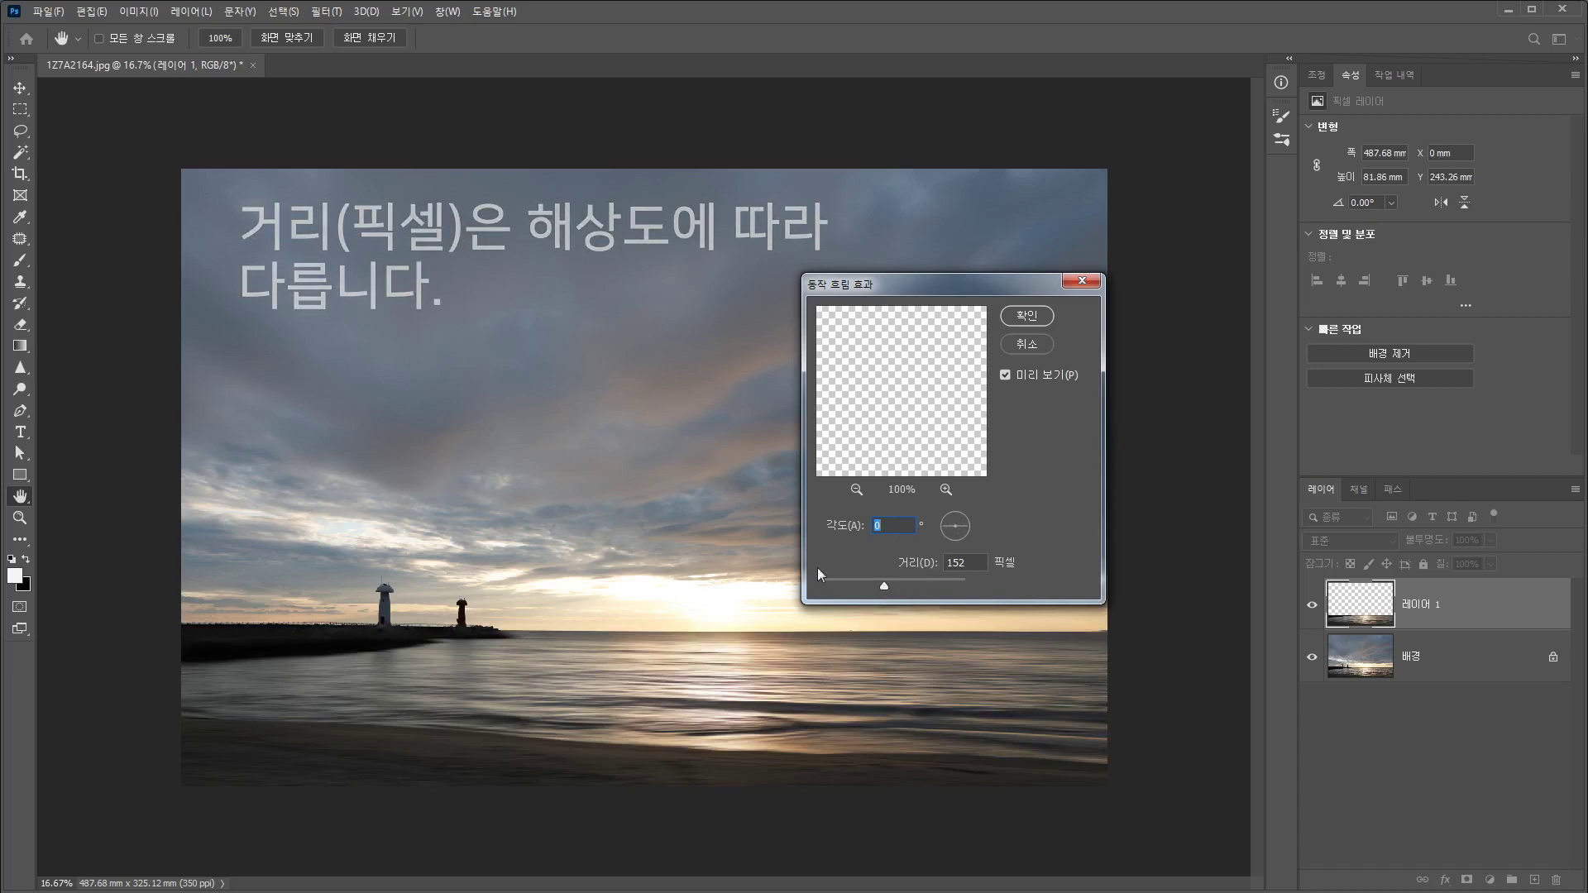
Compare weaker and stronger blur distances, set the distance to over 200 pixels, and apply the Motion Blur
drag(885, 587, 847, 588)
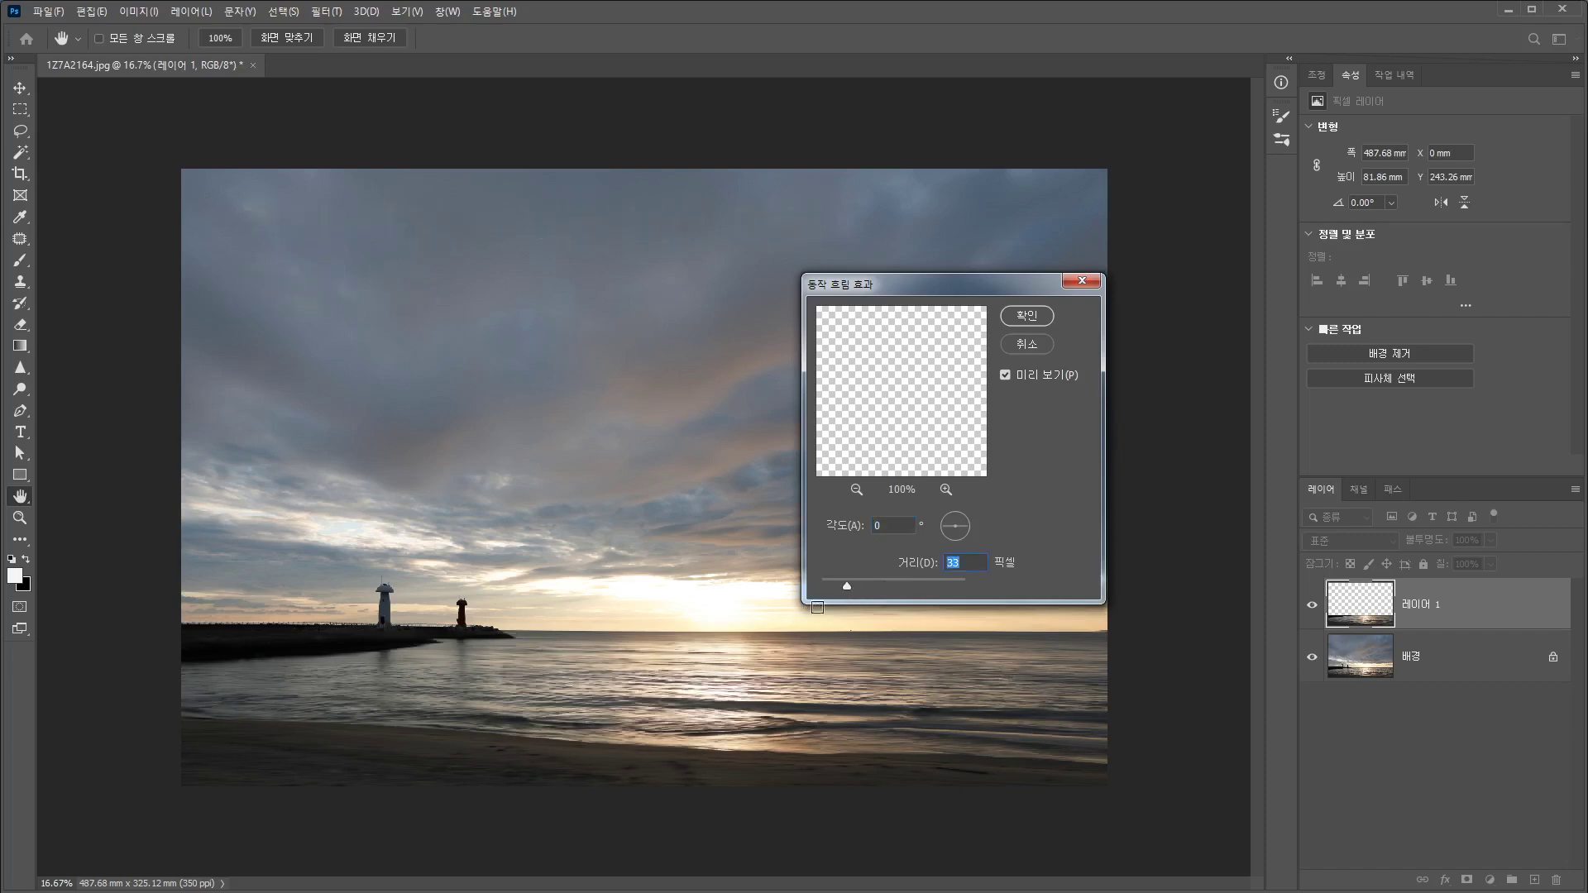
drag(847, 587, 900, 584)
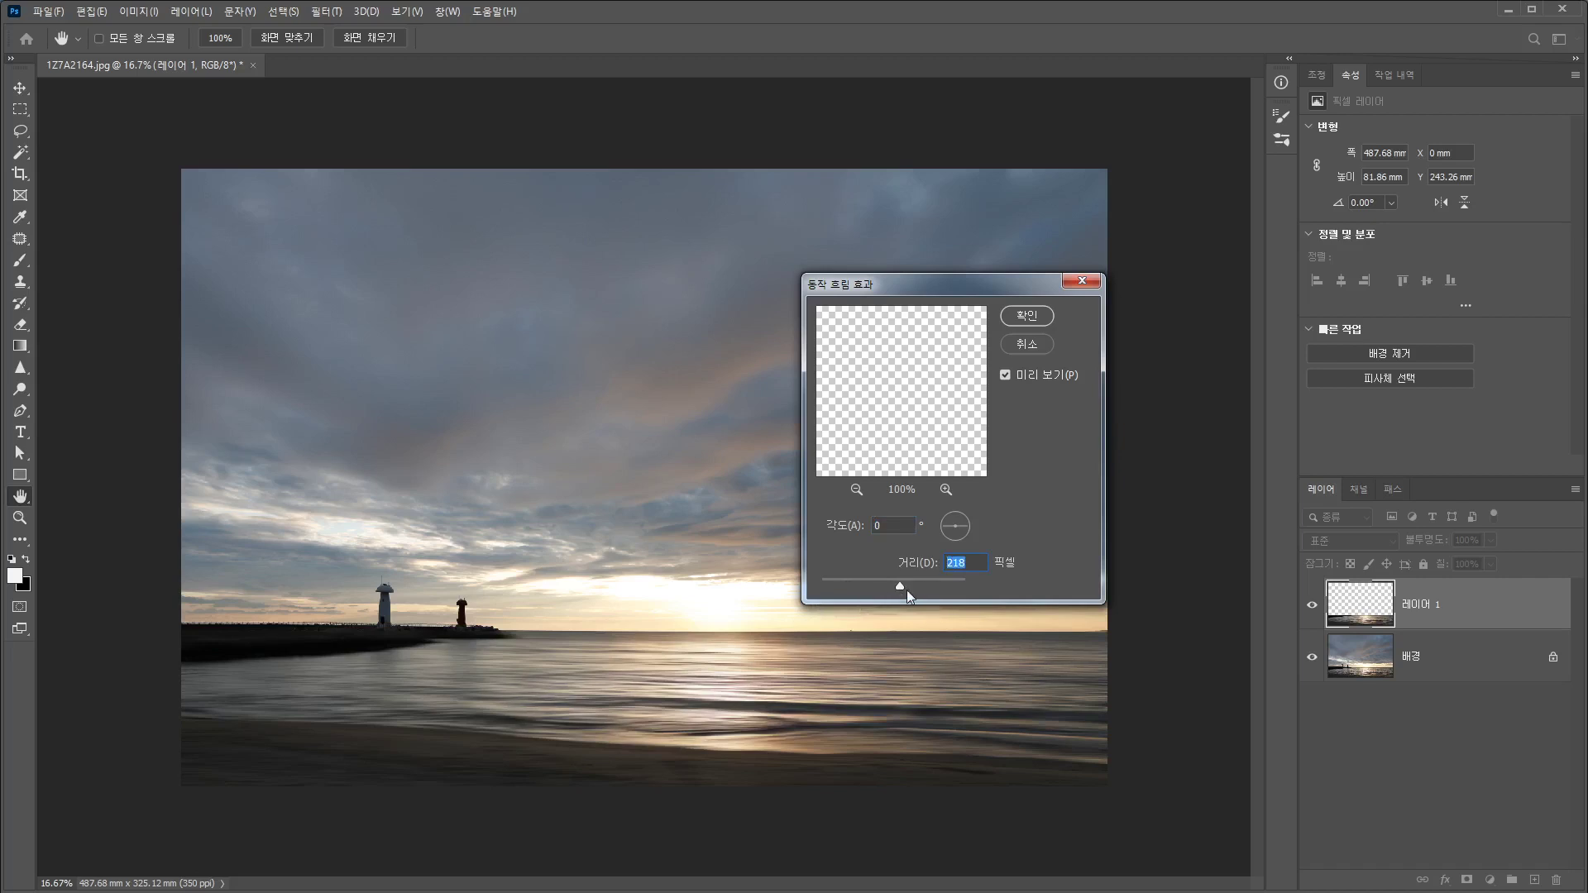
drag(900, 588, 902, 587)
click(1023, 318)
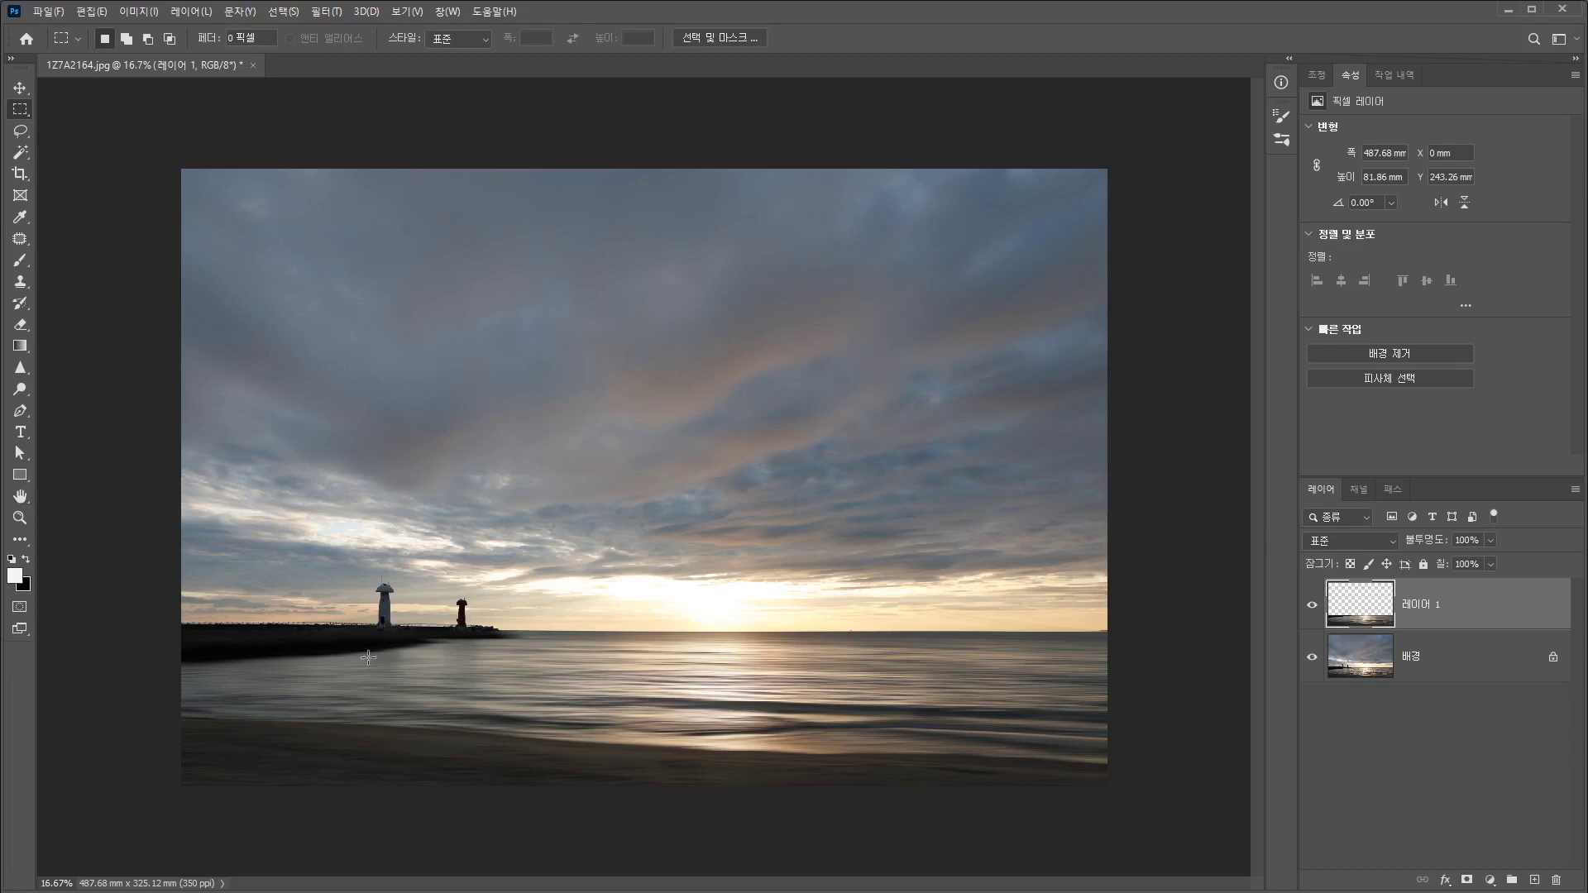
Stretch the blurred sea layer outward past the photo's left edge to 114.76% width with Free Transform
ctrl+click(500, 642)
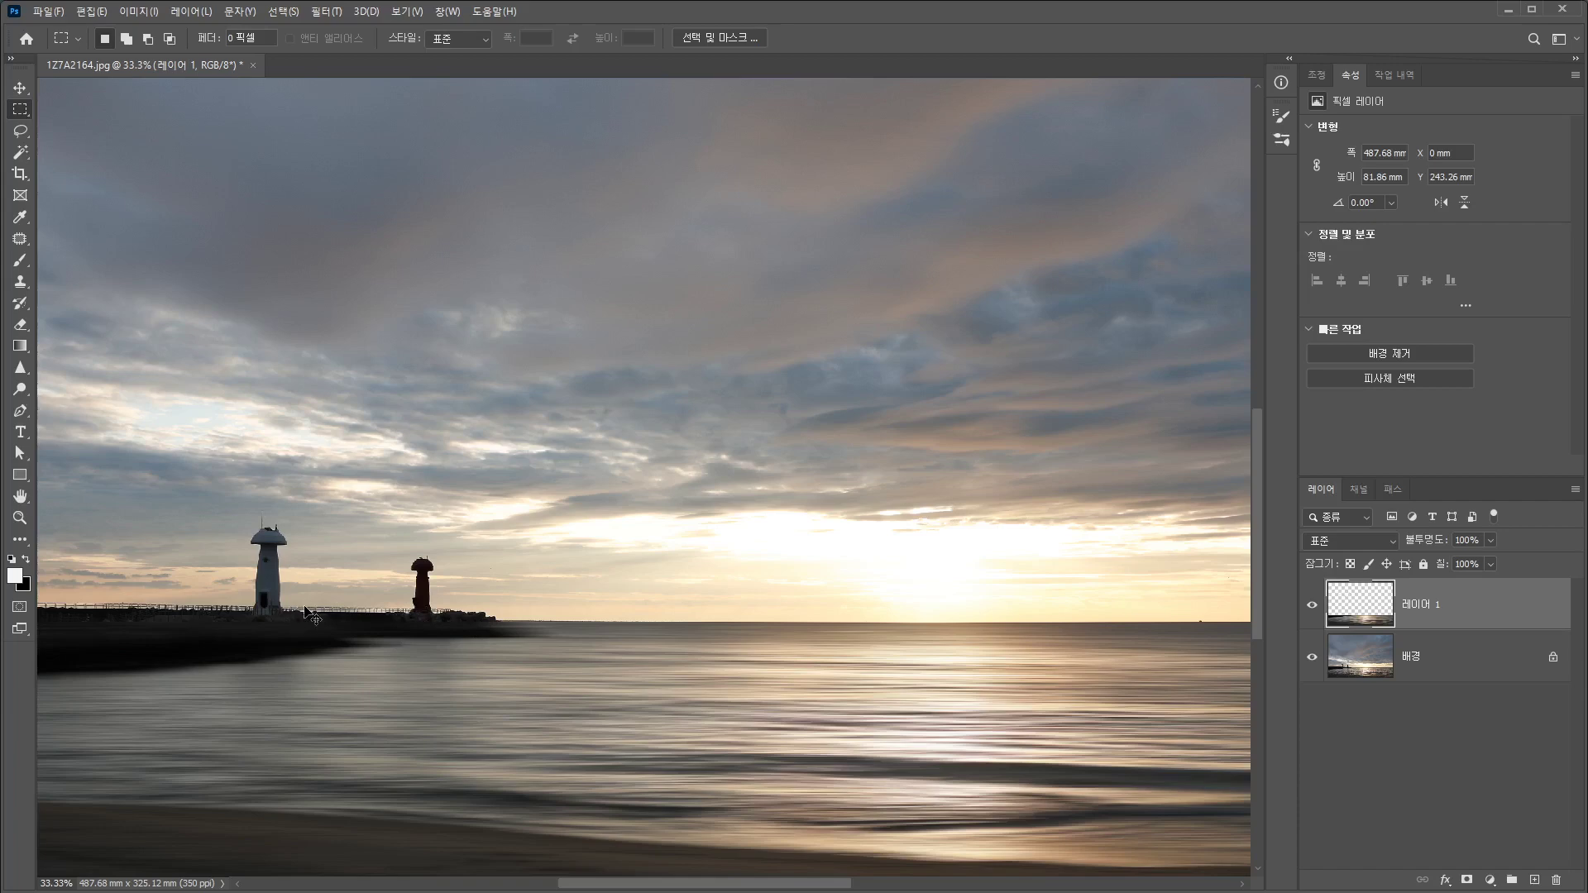
key(ctrl+minus)
key(ctrl+minus)
key(ctrl+minus)
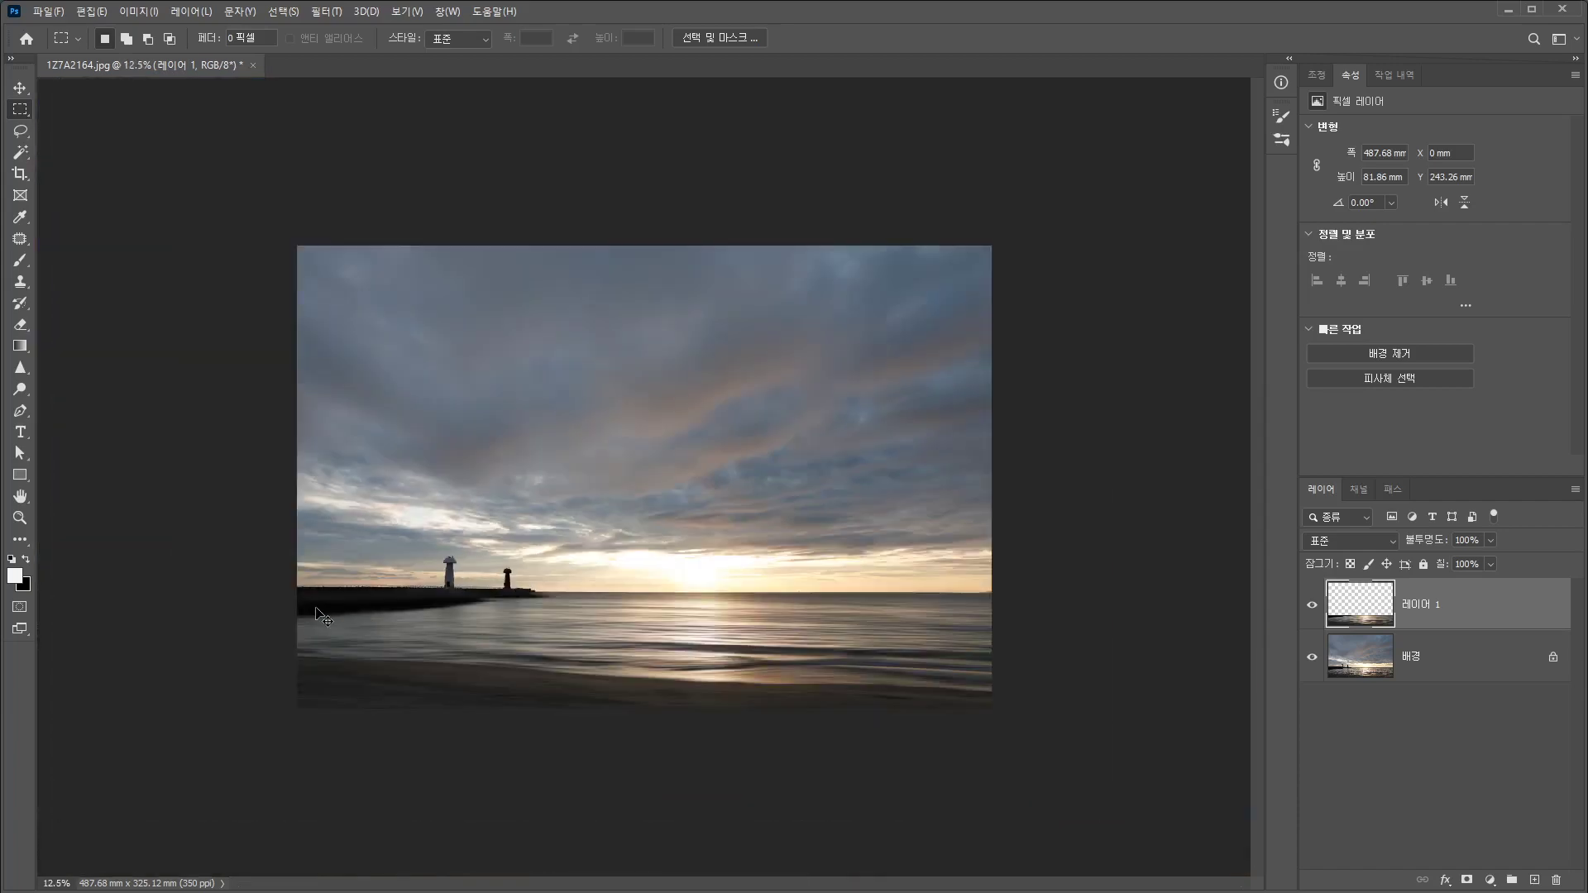
key(ctrl+t)
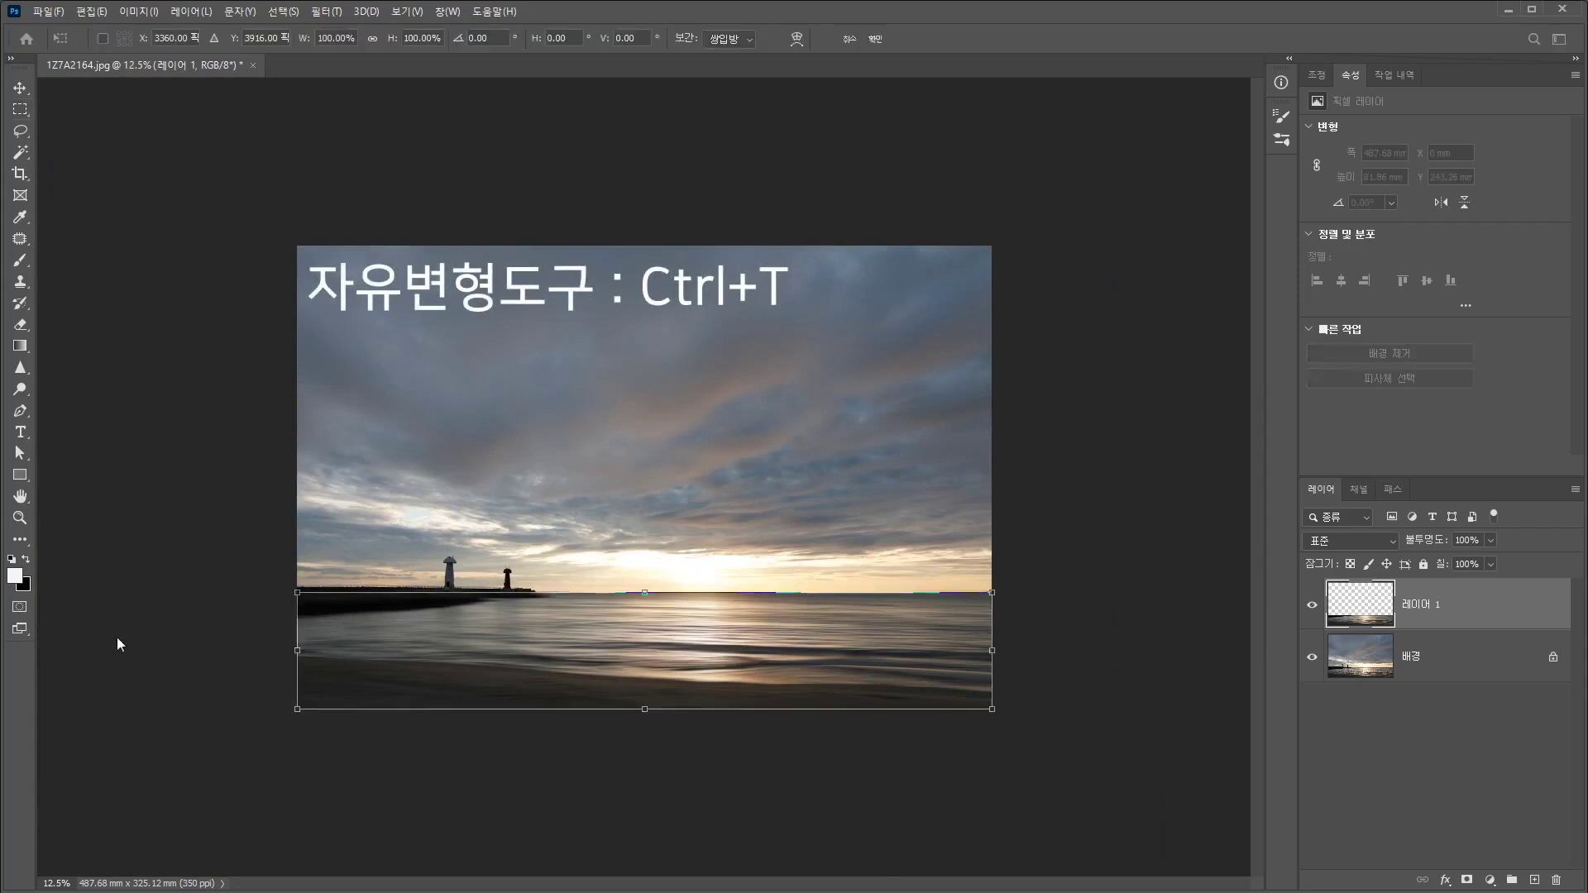
drag(297, 650, 194, 650)
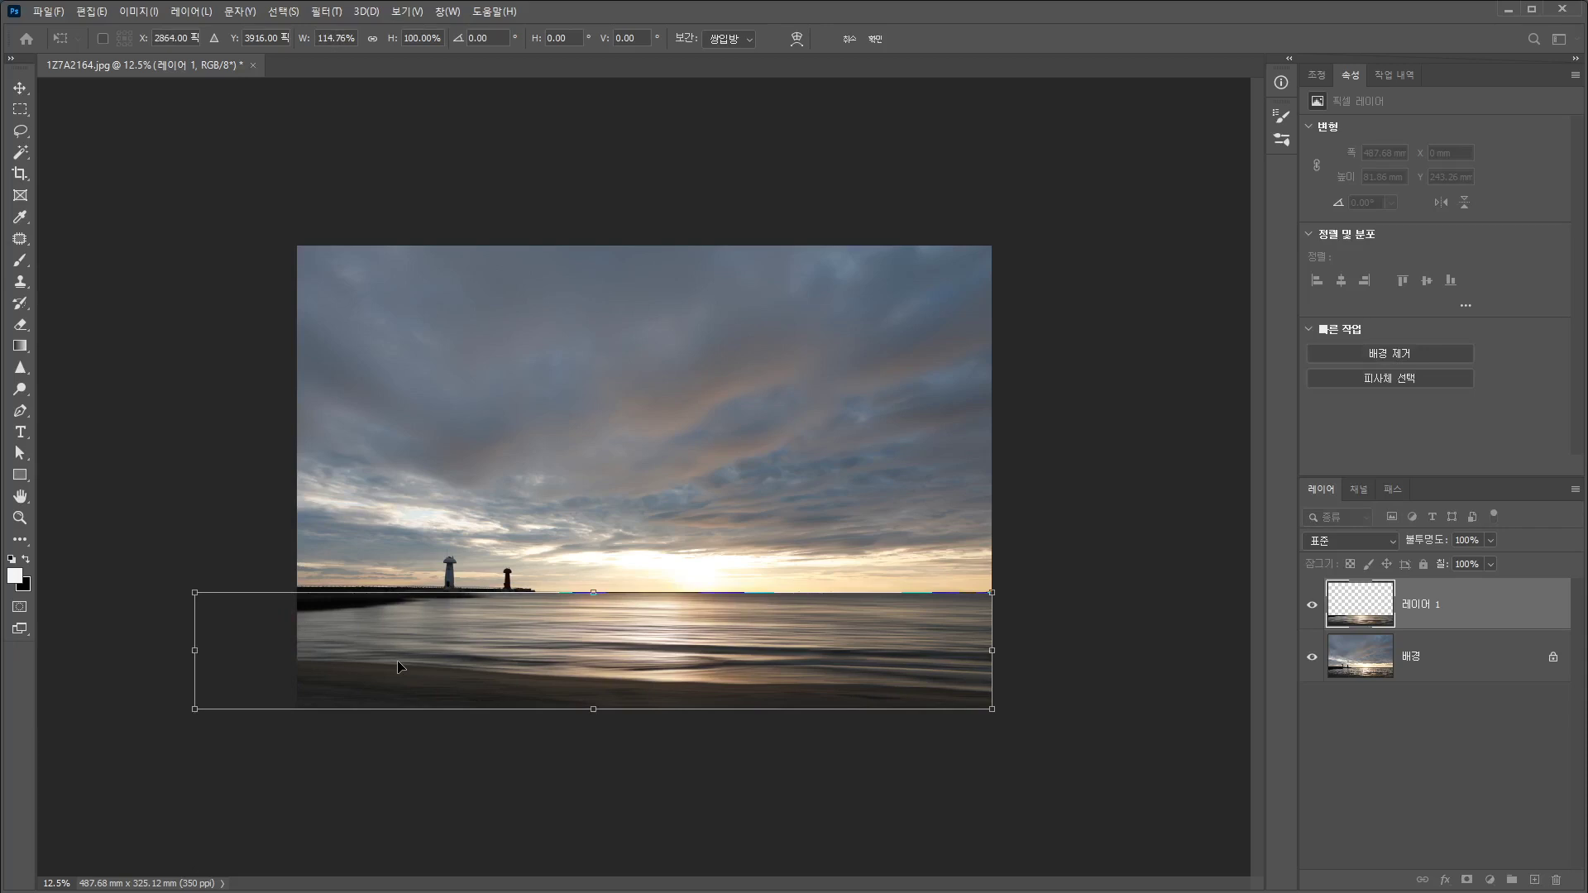
click(874, 39)
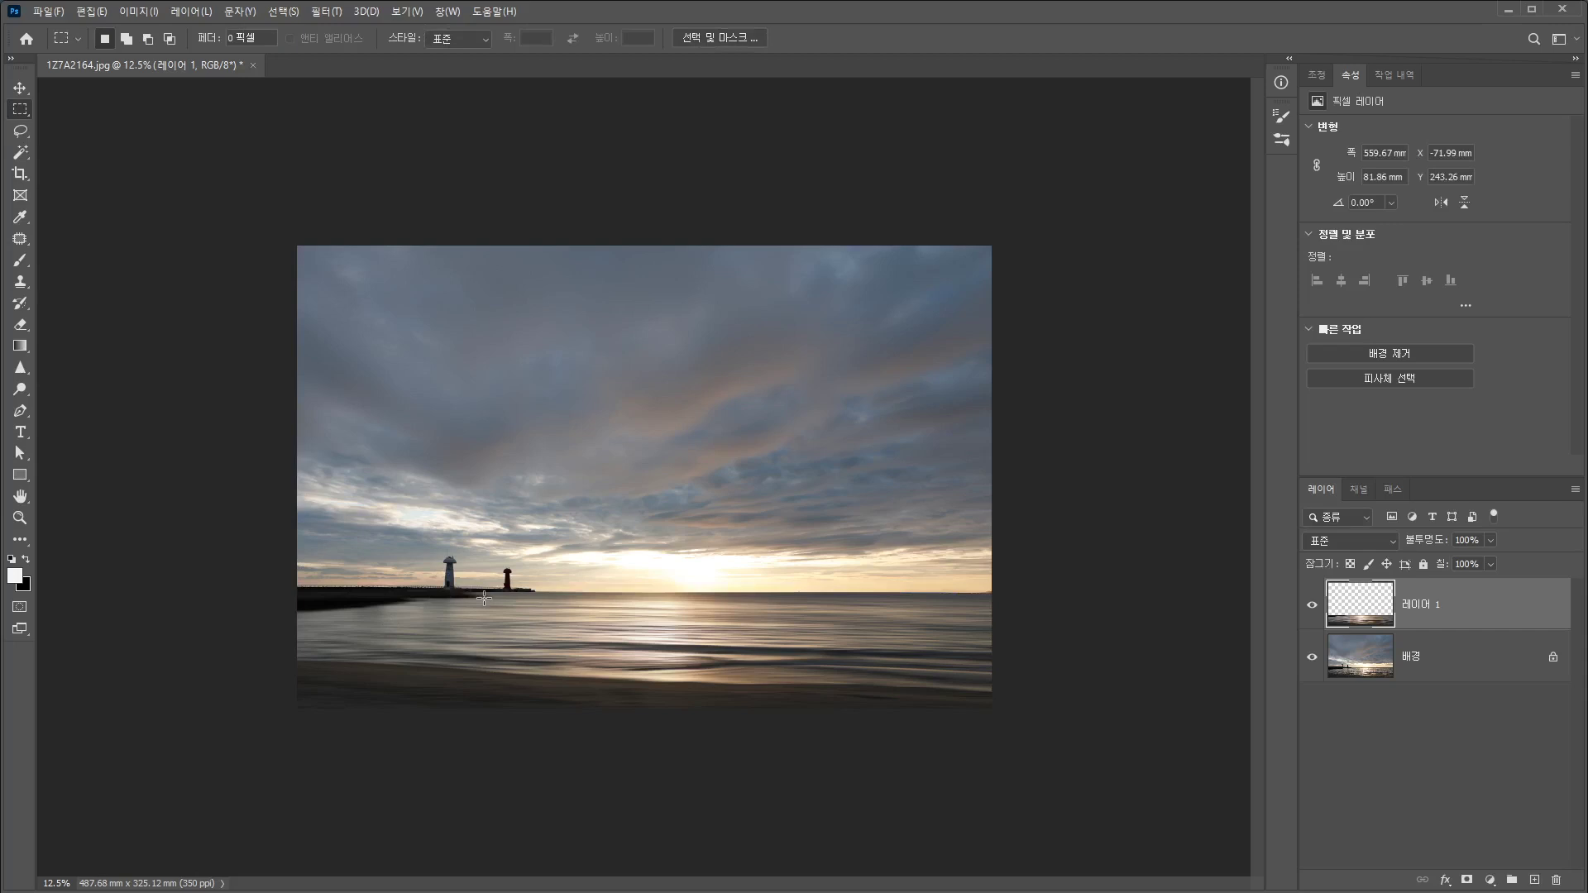
Compare the blurred layer with the original around the breakwater by hiding and showing the layer
drag(285, 526, 564, 664)
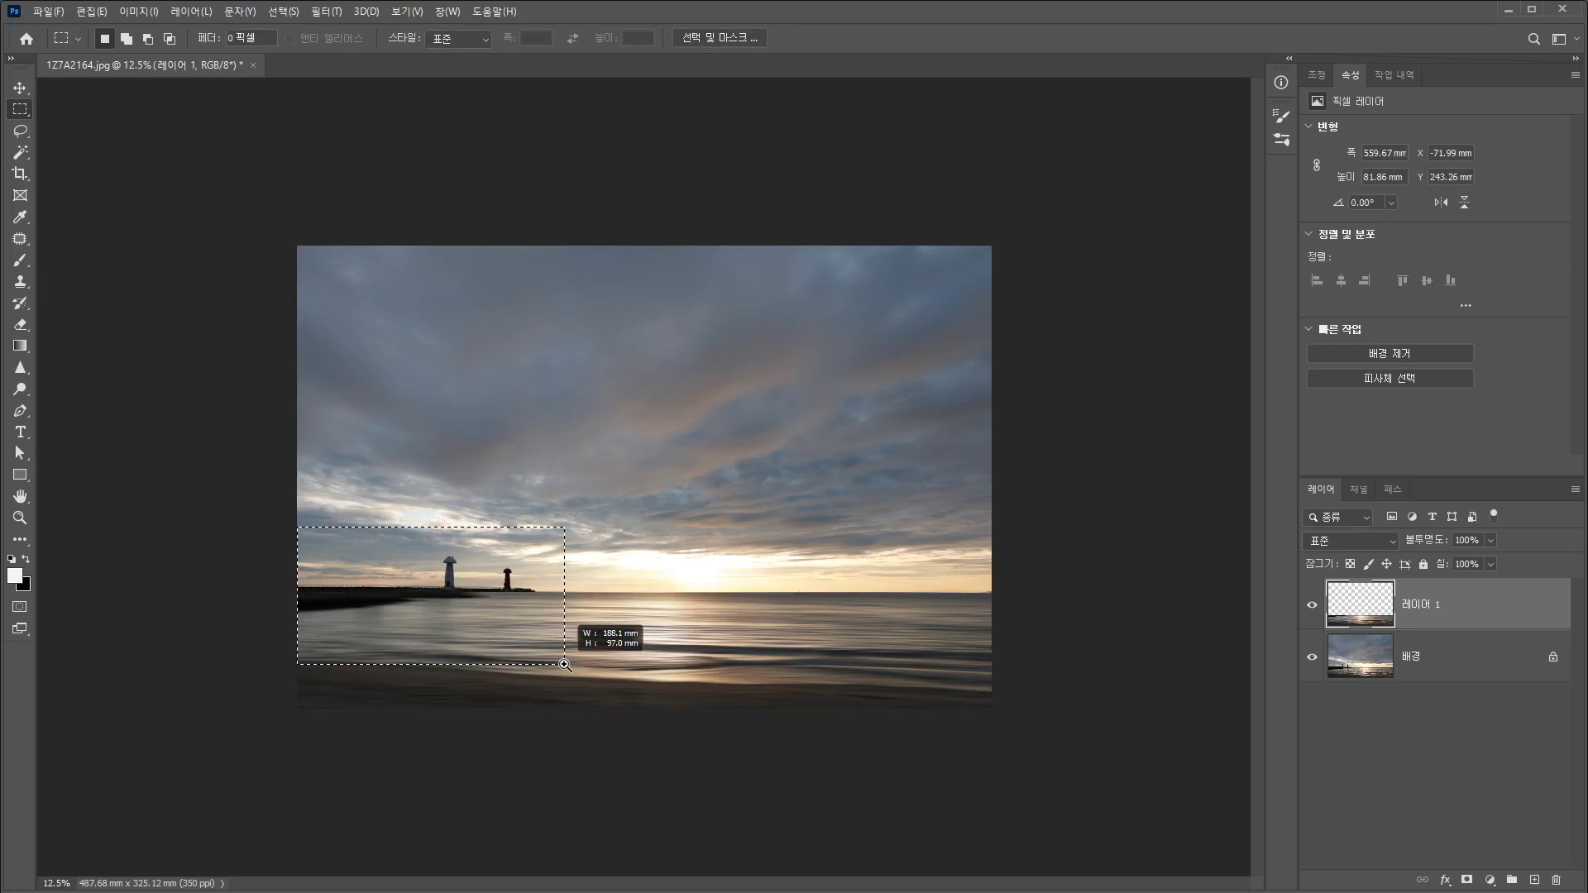
drag(565, 664, 560, 661)
drag(921, 532, 815, 560)
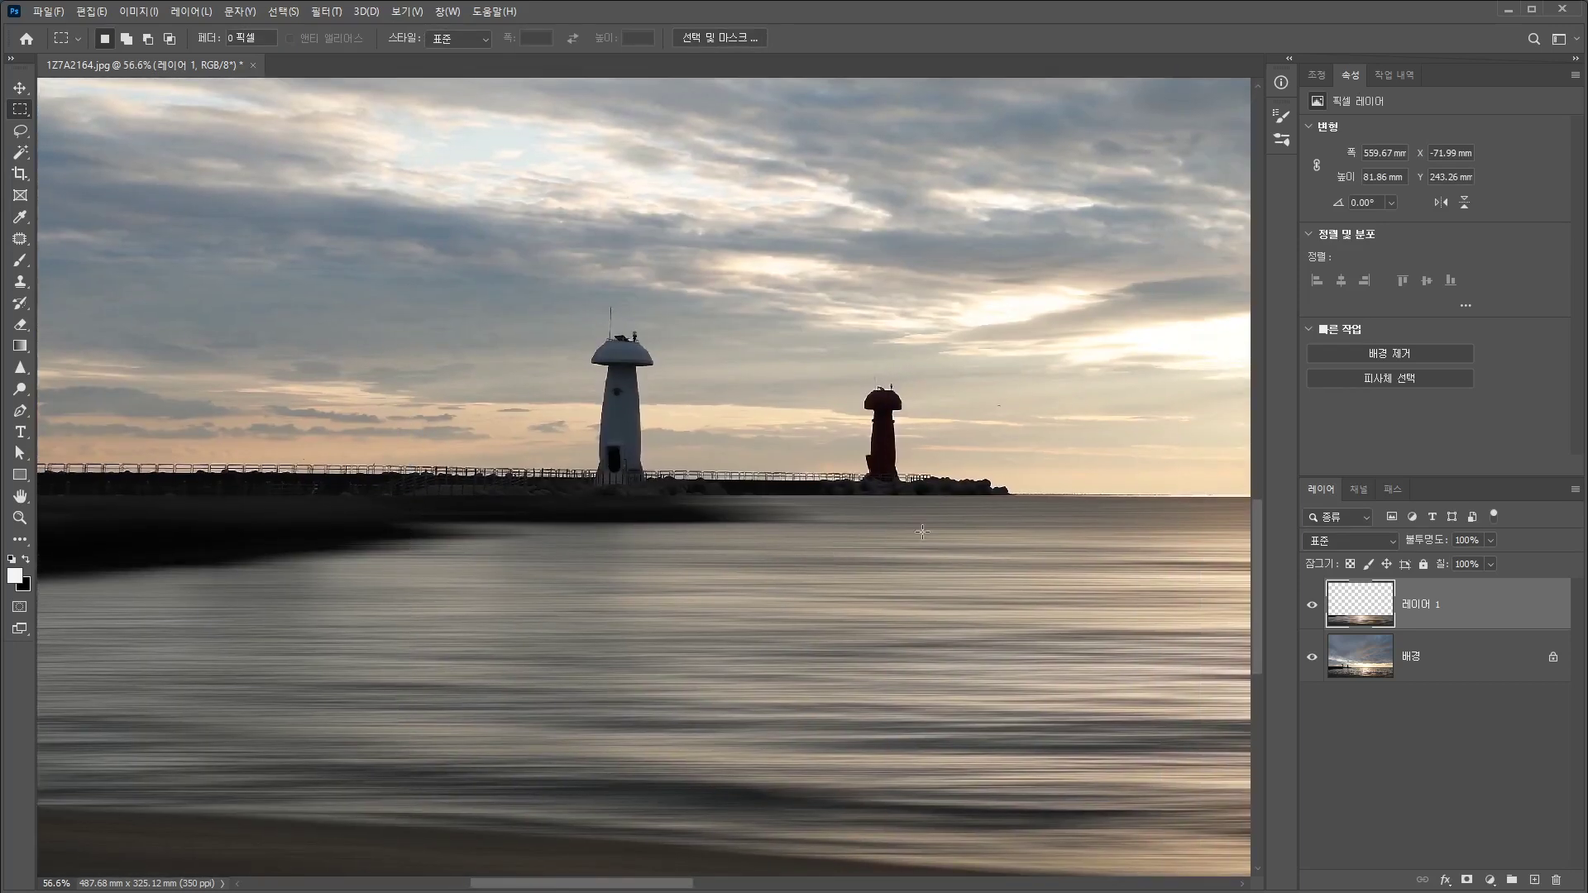
click(1313, 607)
click(1313, 610)
click(1314, 609)
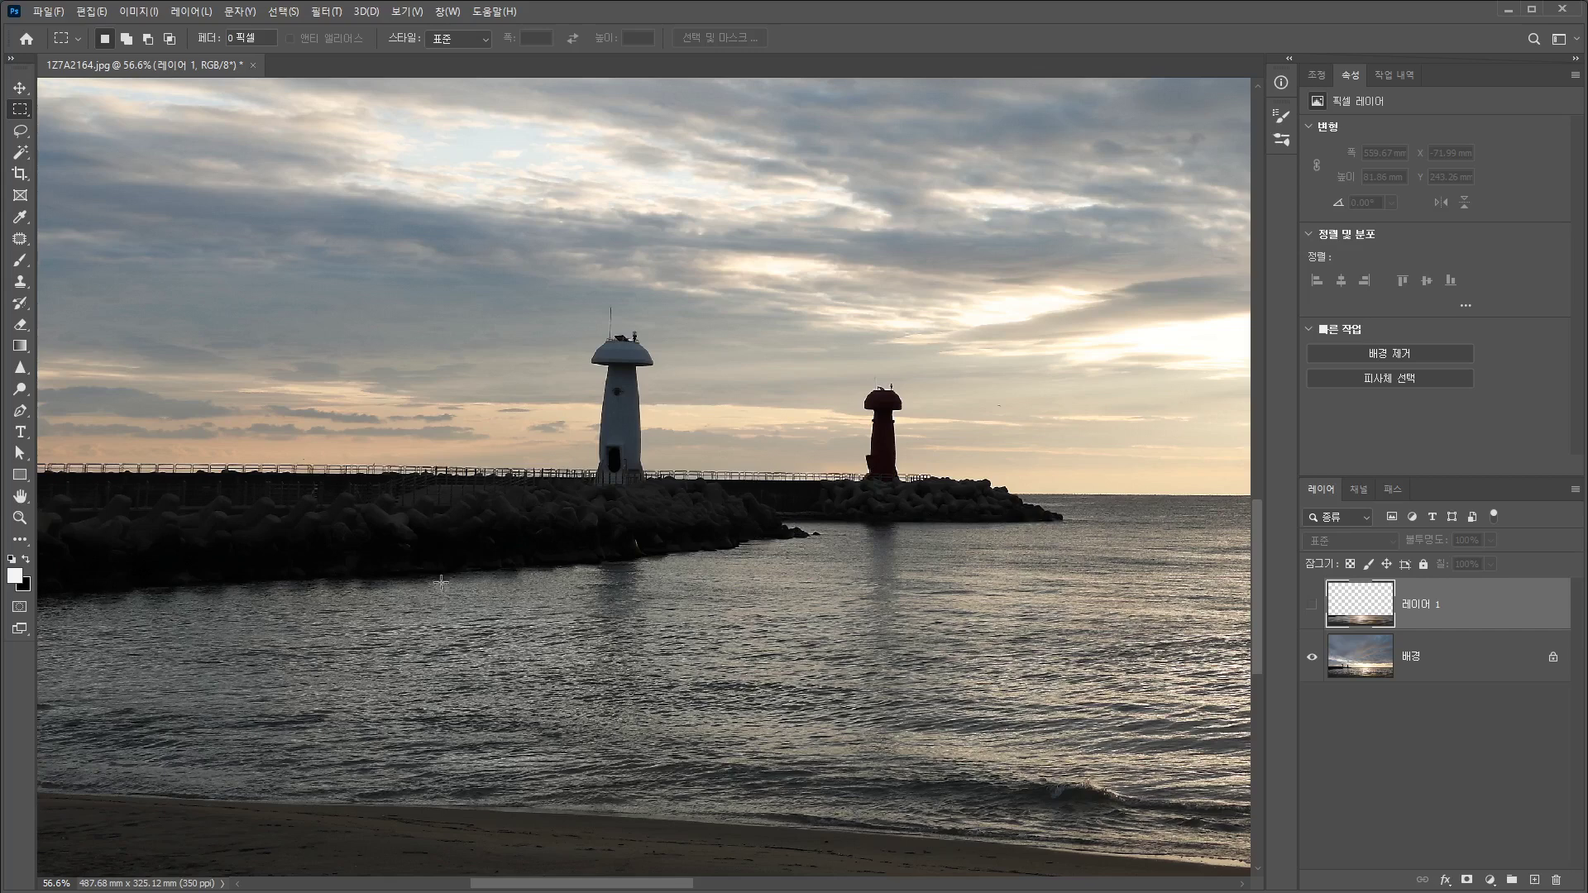
click(1312, 609)
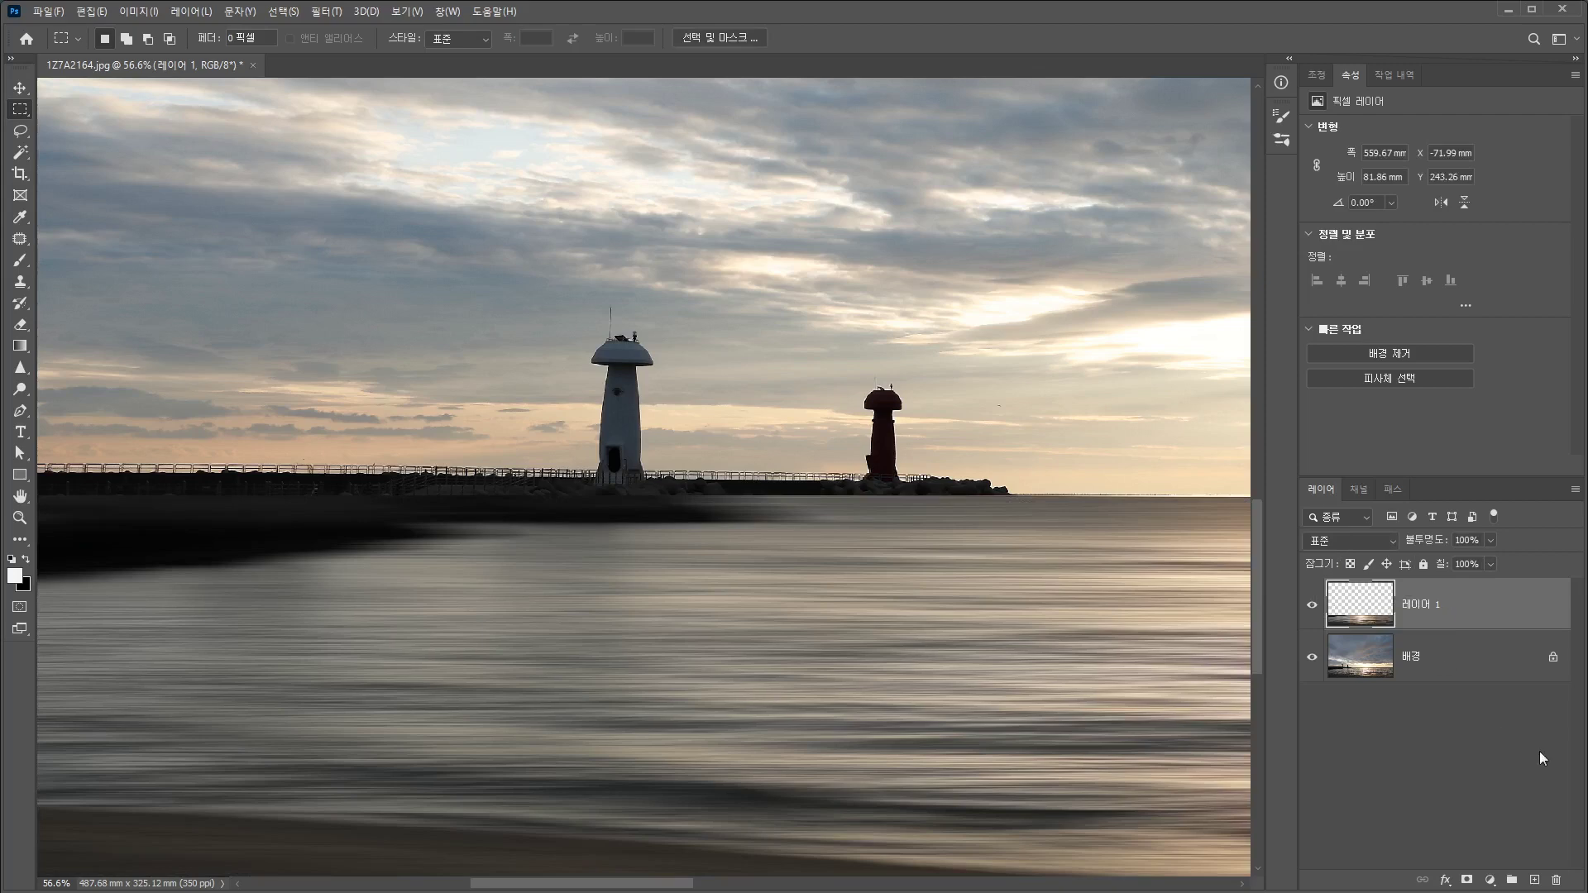
Add a layer mask to the blurred sea layer and set up the Brush with black foreground colour and 100-pixel size
click(1466, 882)
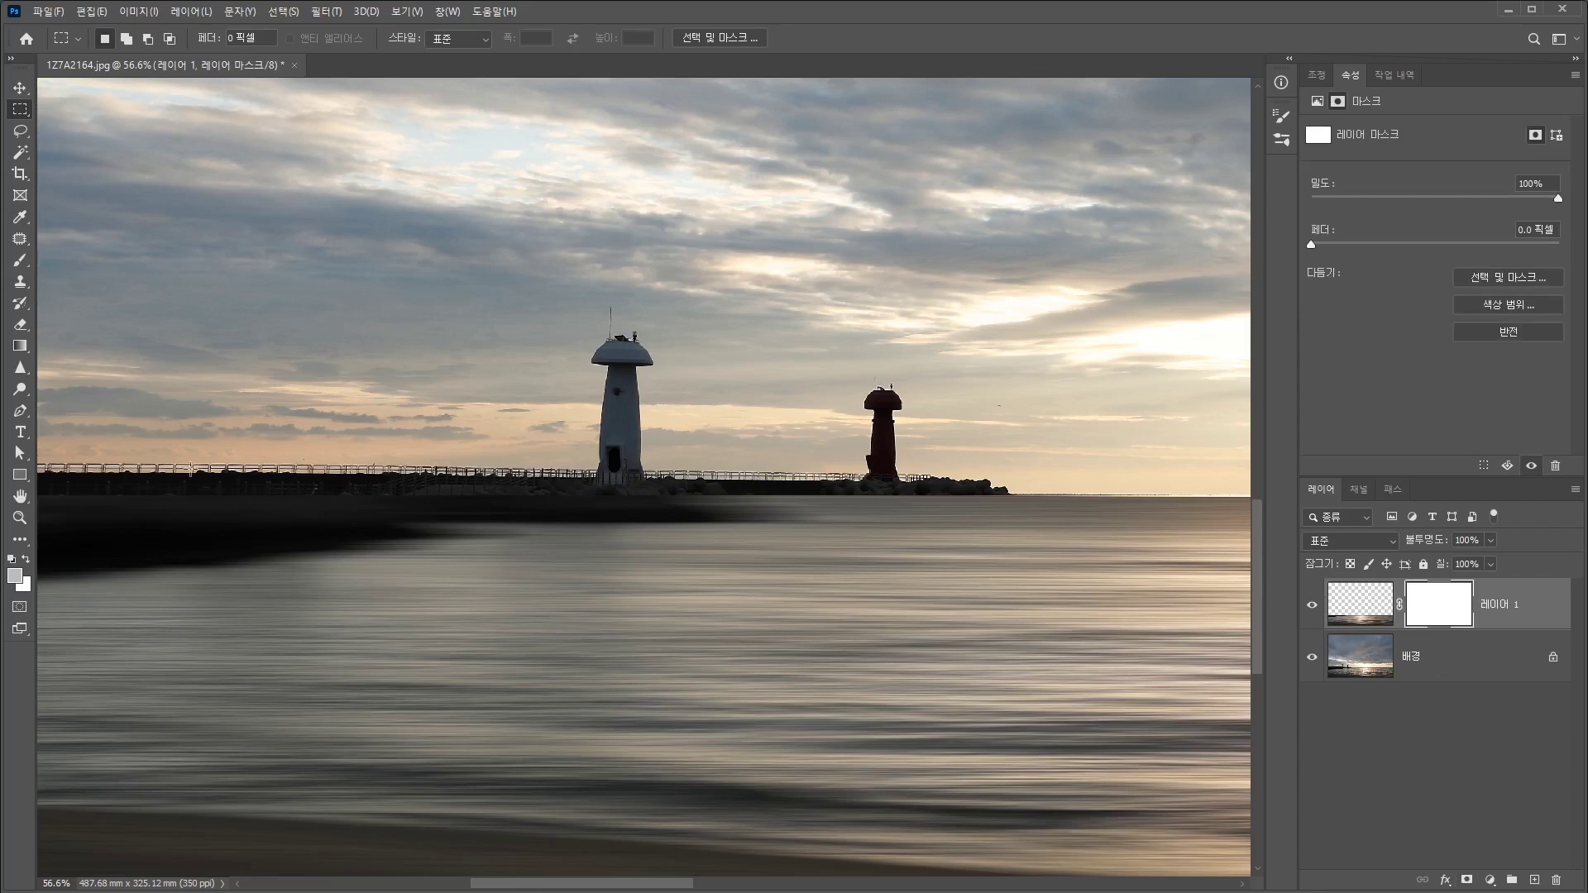
click(13, 265)
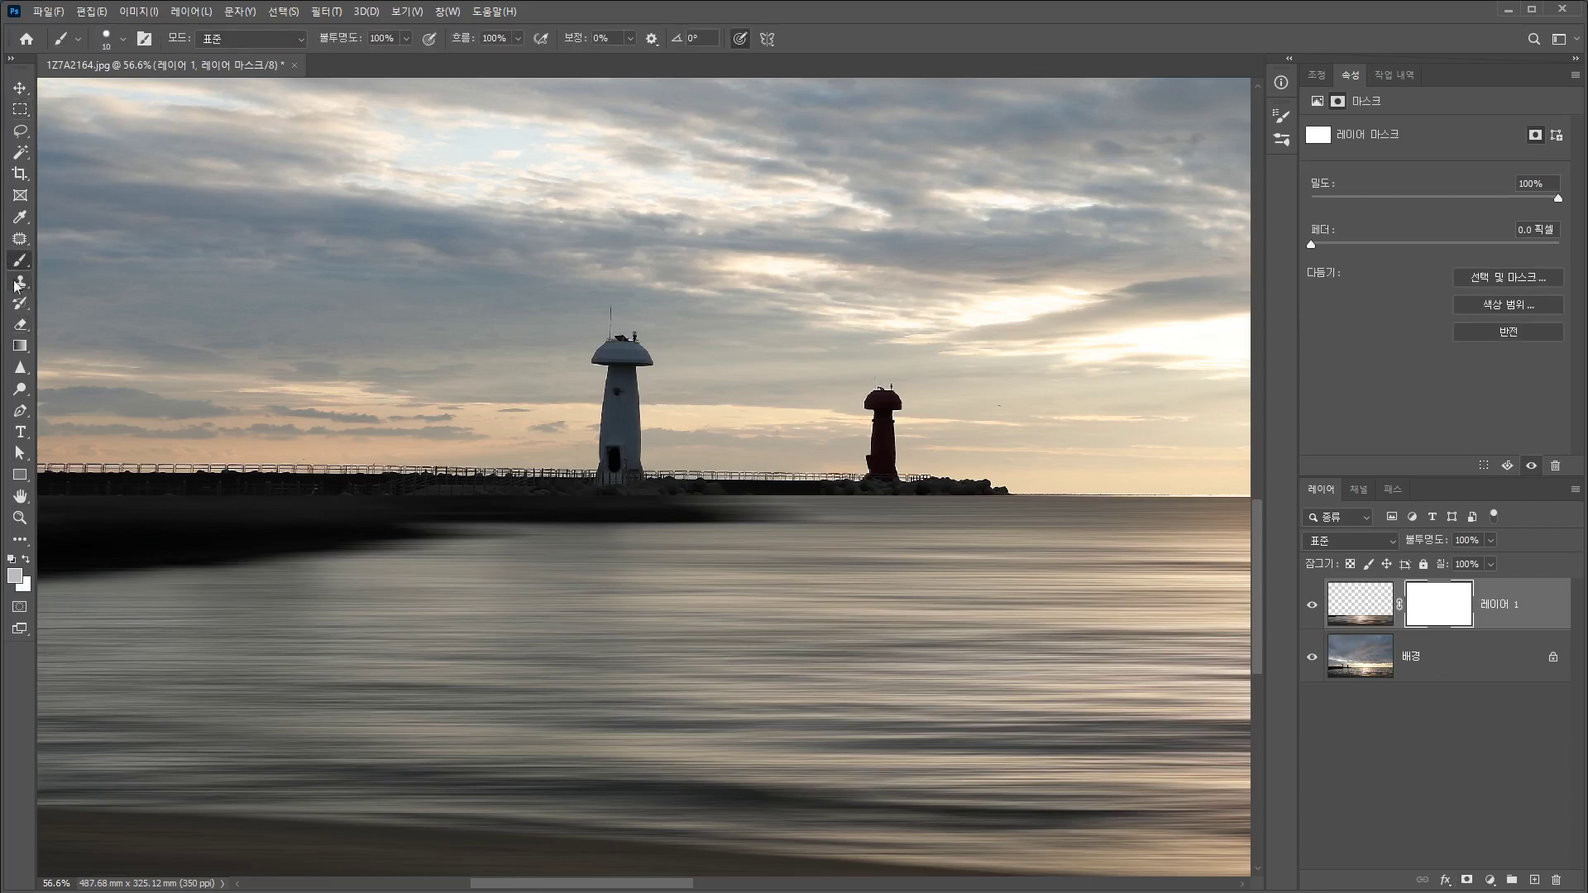
click(12, 565)
click(26, 562)
key(bracketright)
key(bracketright)
key(bracketright)
key(bracketright)
key(bracketright)
key(bracketright)
key(bracketright)
key(bracketright)
key(bracketright)
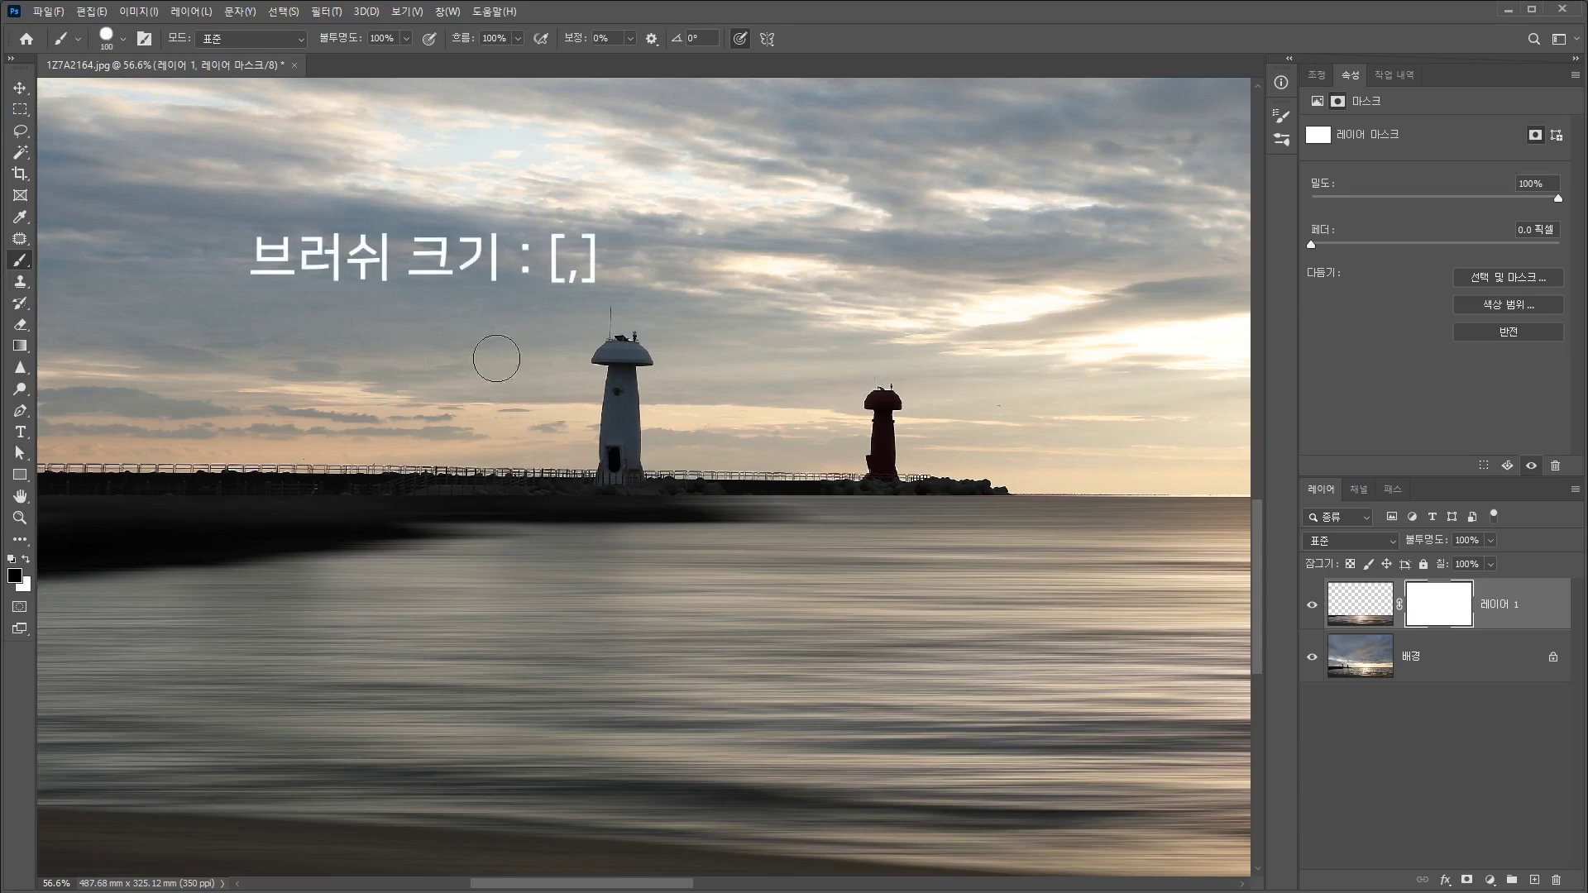
Try masking the breakwater rocks with a brush at 100% hardness, and undo the stroke
click(125, 40)
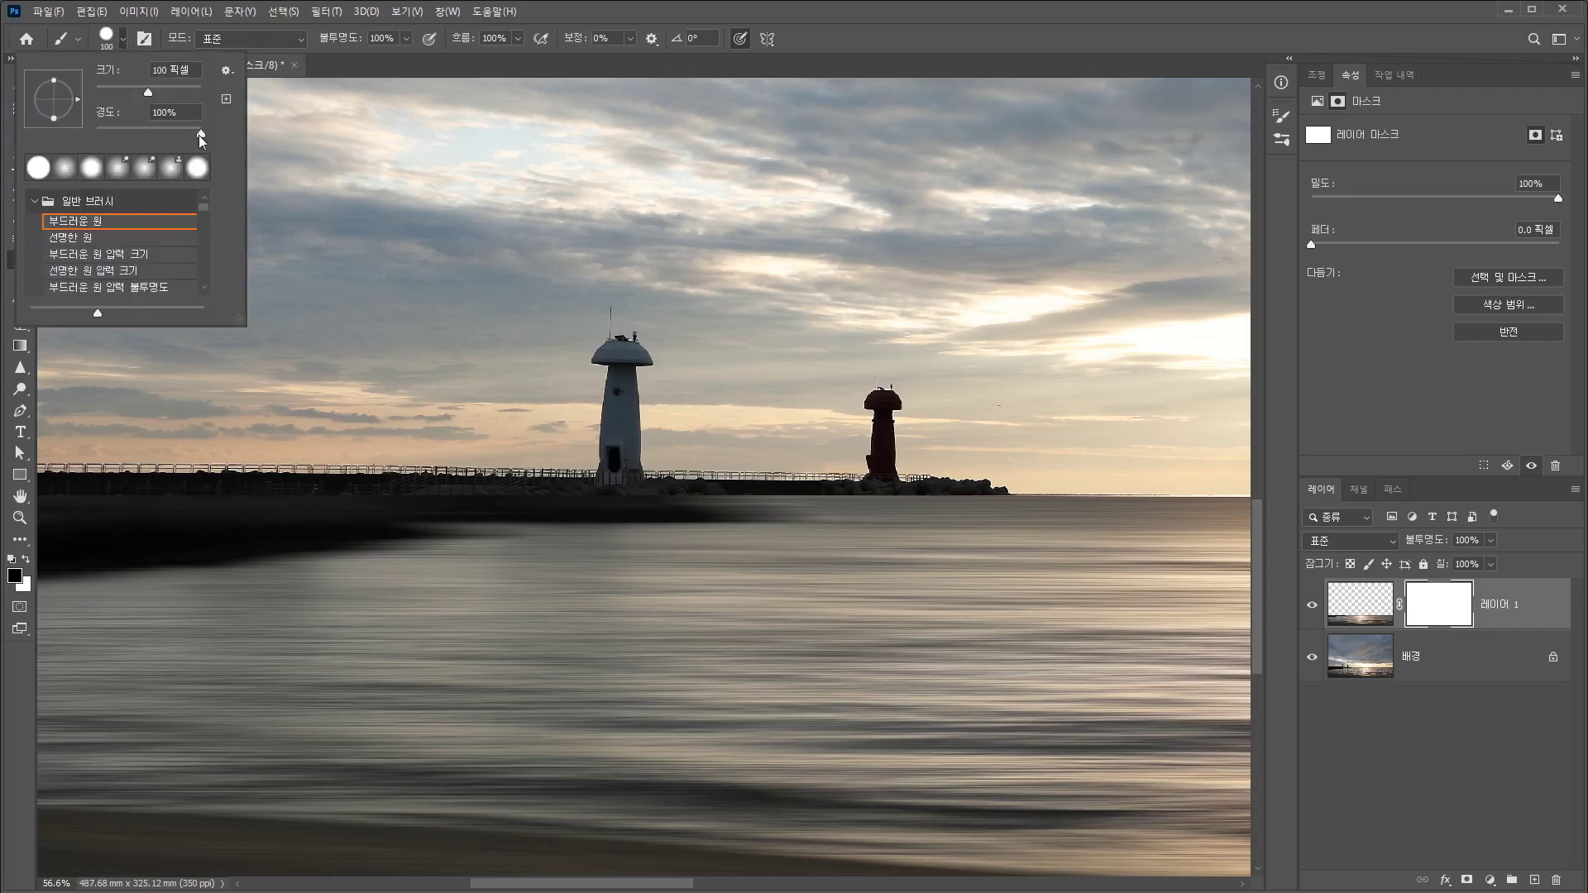
drag(454, 515, 889, 526)
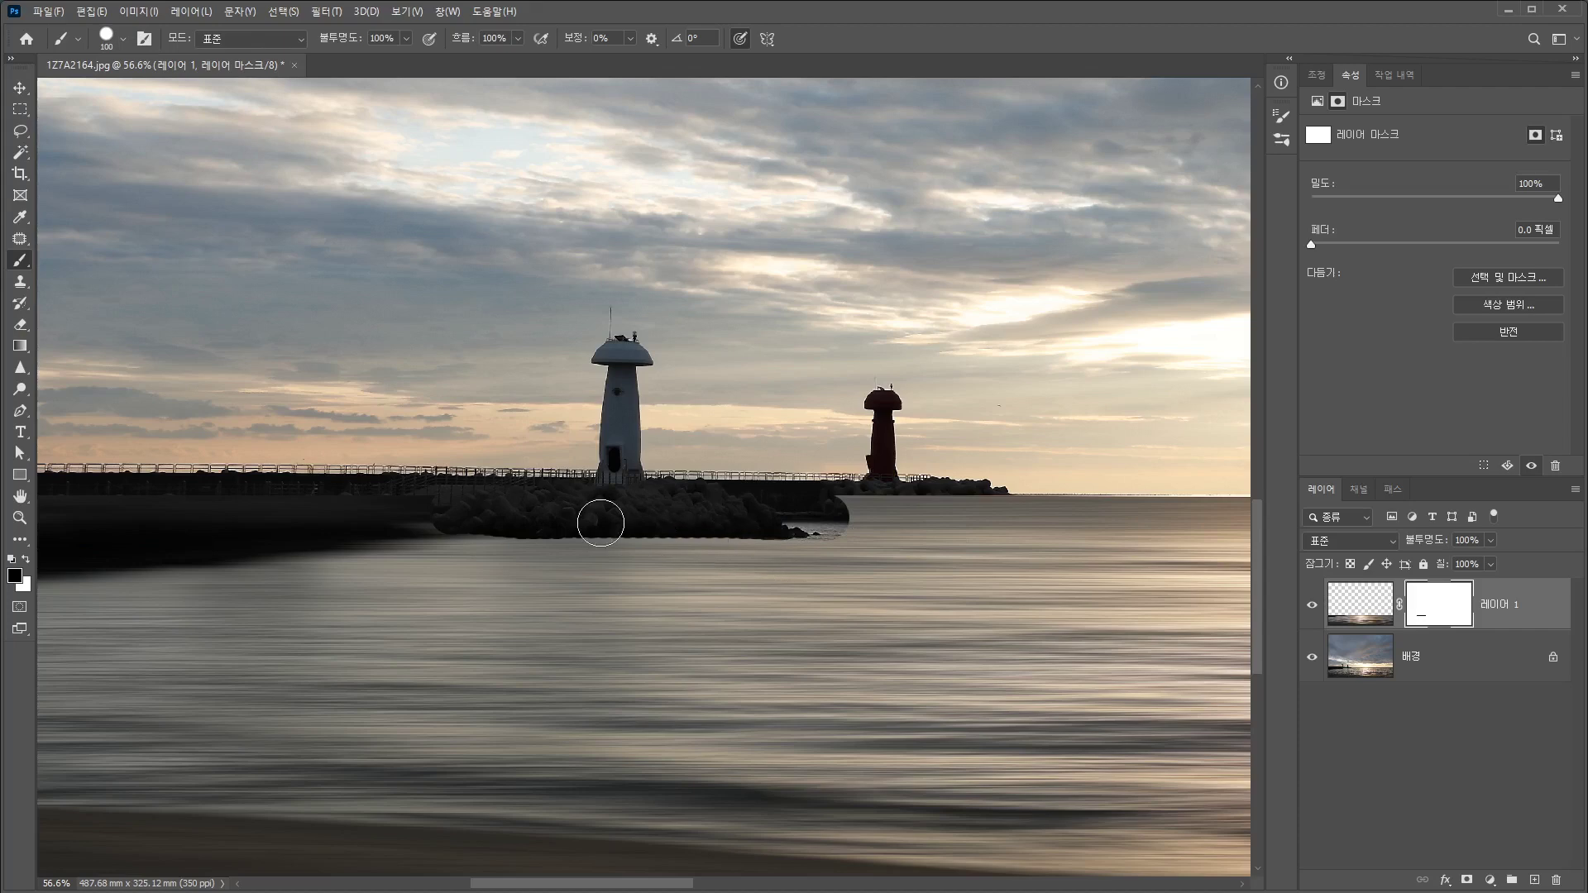
key(ctrl+z)
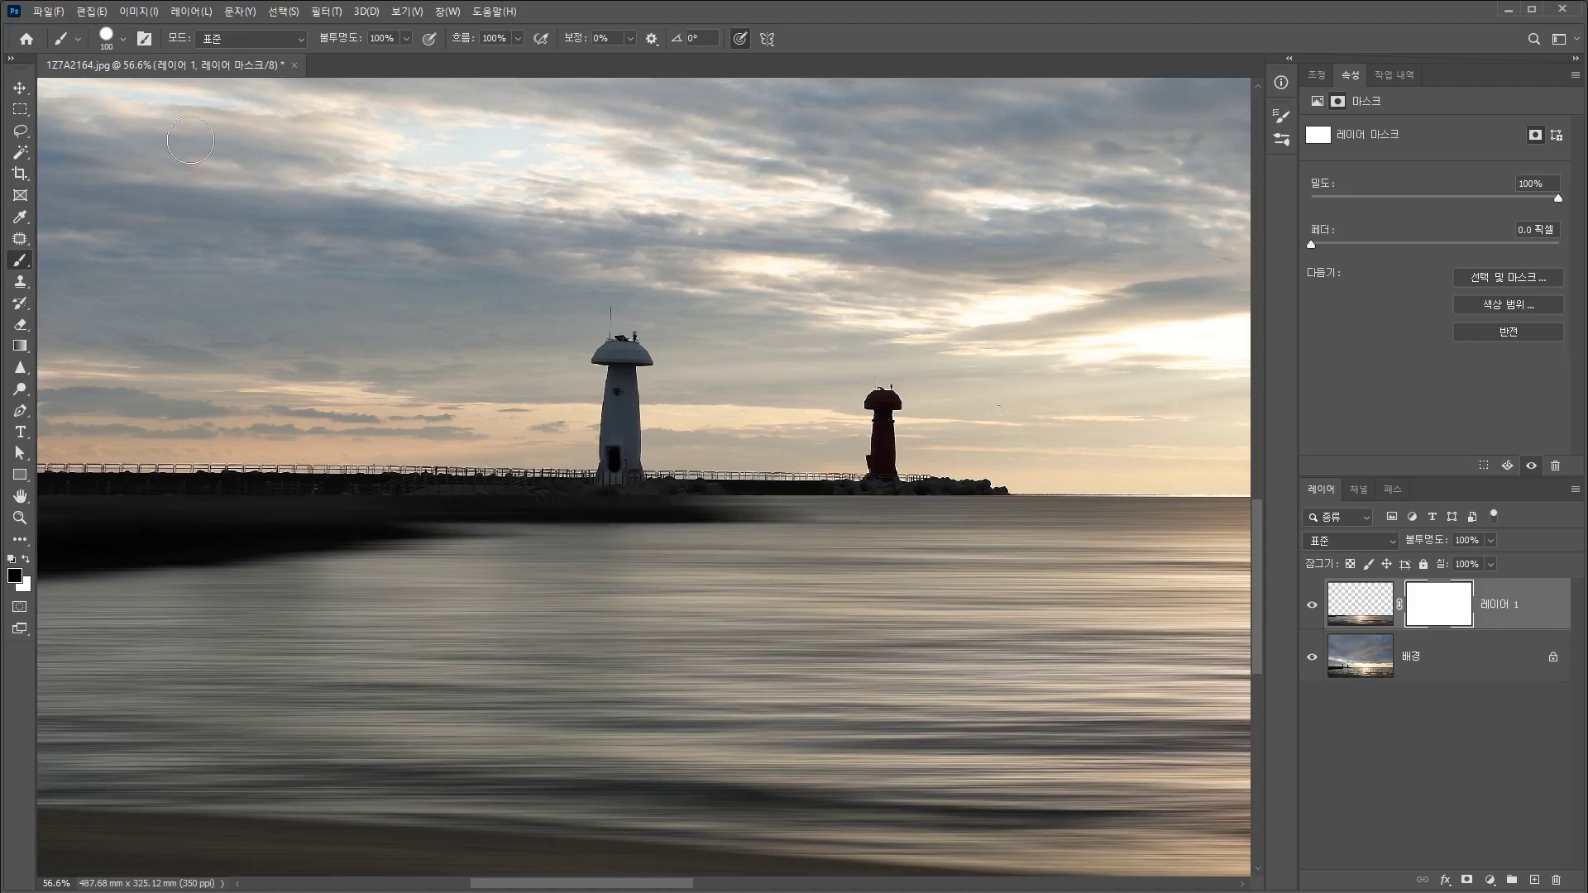
Reveal the sharp breakwater out to the photo's left edge by painting black on the mask with a soft 250-pixel brush
click(124, 39)
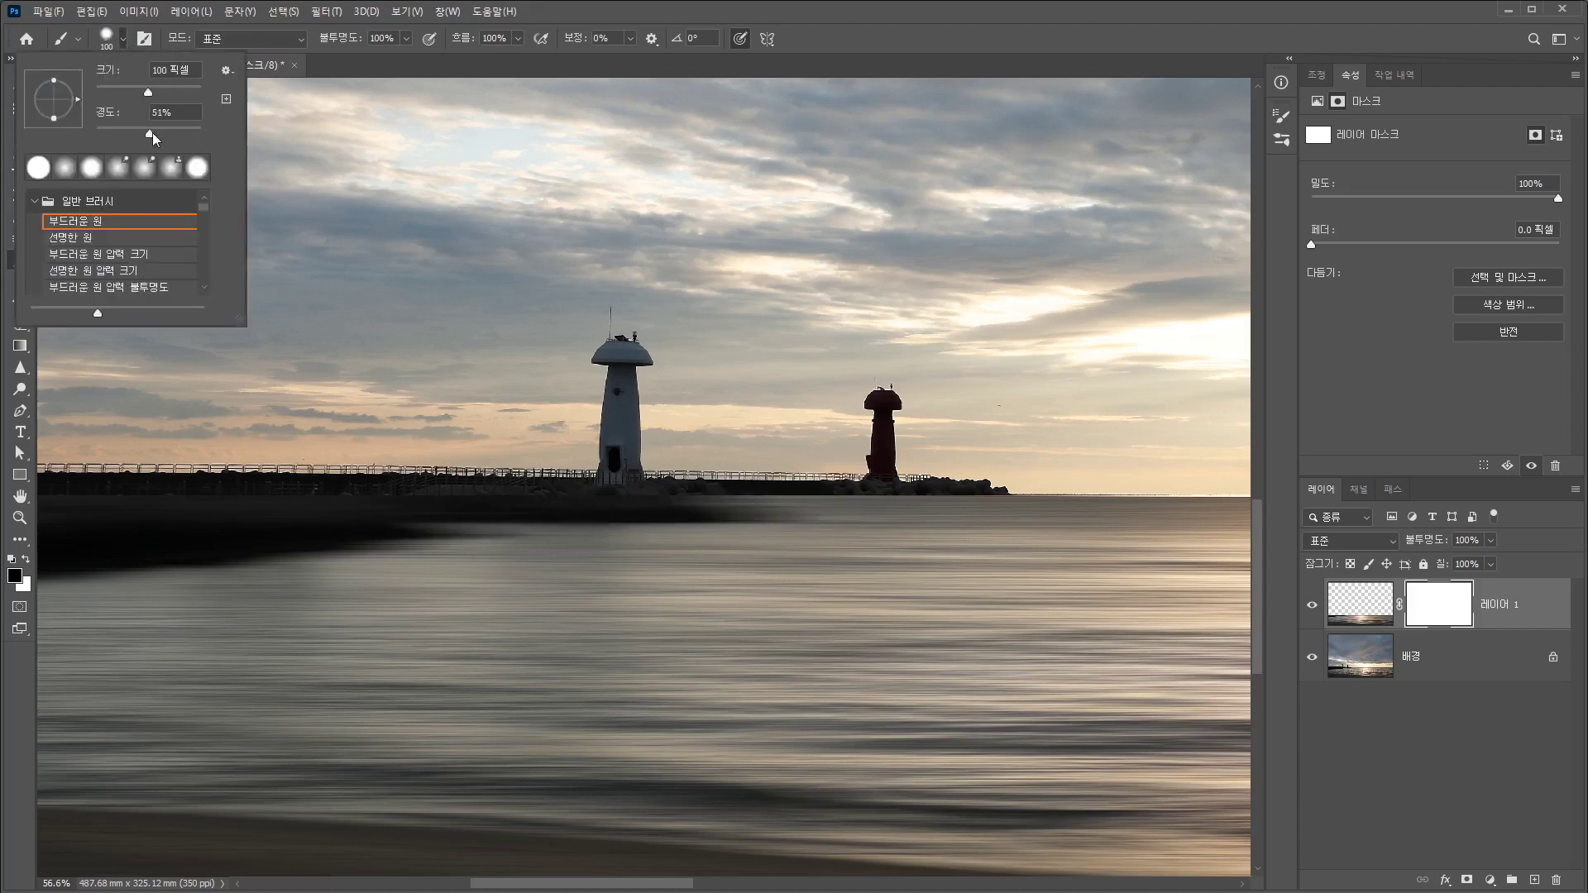
drag(106, 136, 92, 136)
click(453, 83)
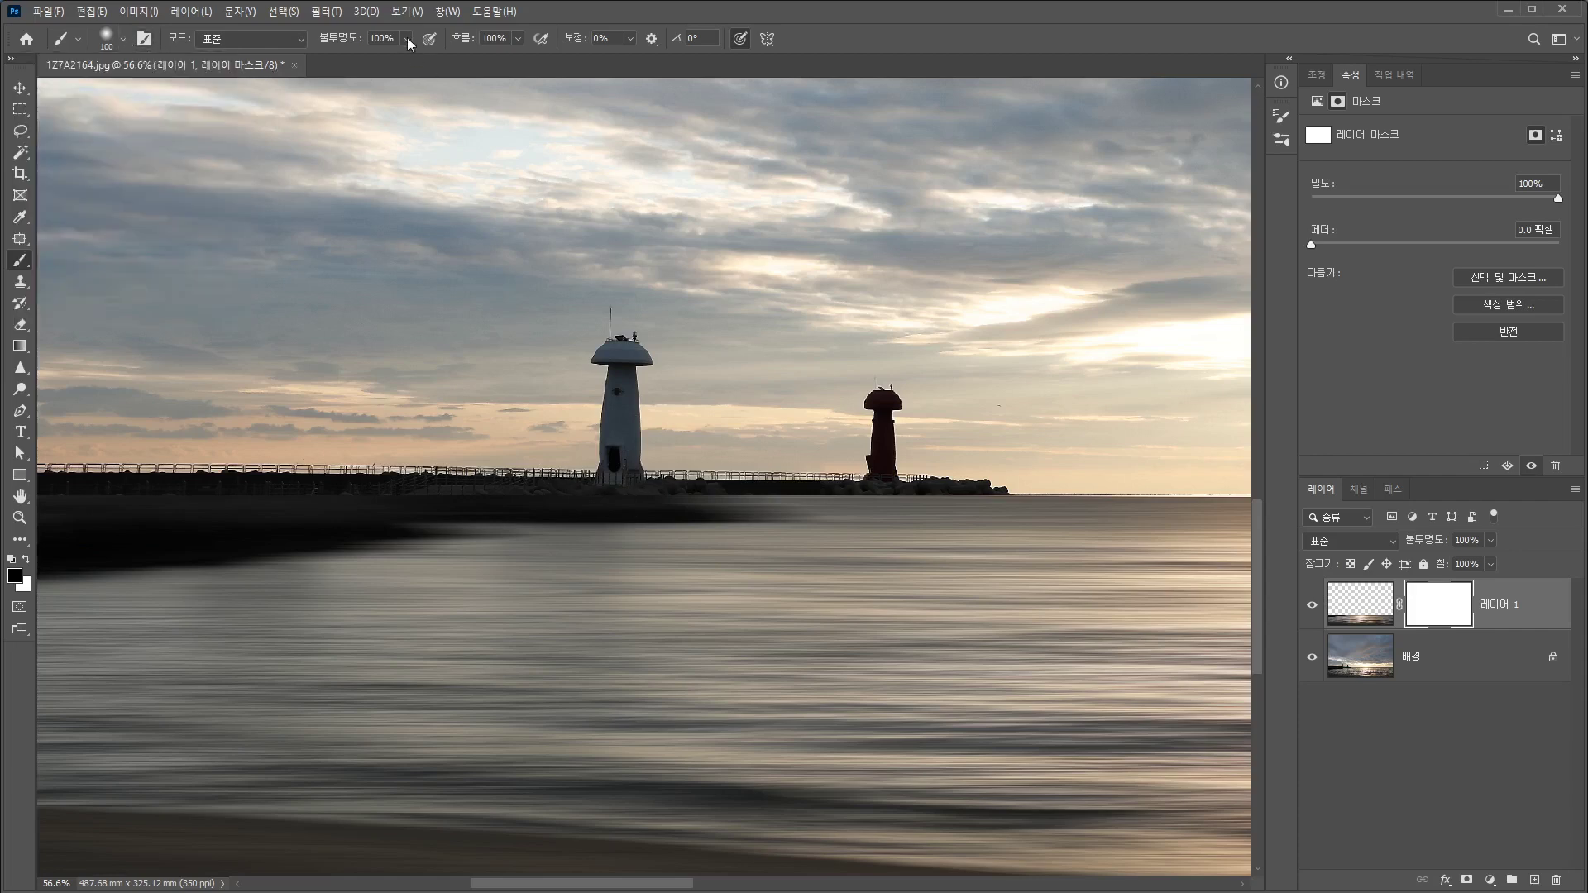
key(bracketright)
key(bracketright)
key(bracketright)
key(bracketright)
key(bracketright)
mouse_move(466, 474)
mouse_down()
mouse_move(1122, 488)
mouse_move(396, 515)
mouse_move(632, 499)
mouse_move(555, 532)
mouse_move(344, 543)
mouse_move(711, 521)
mouse_move(38, 563)
mouse_up()
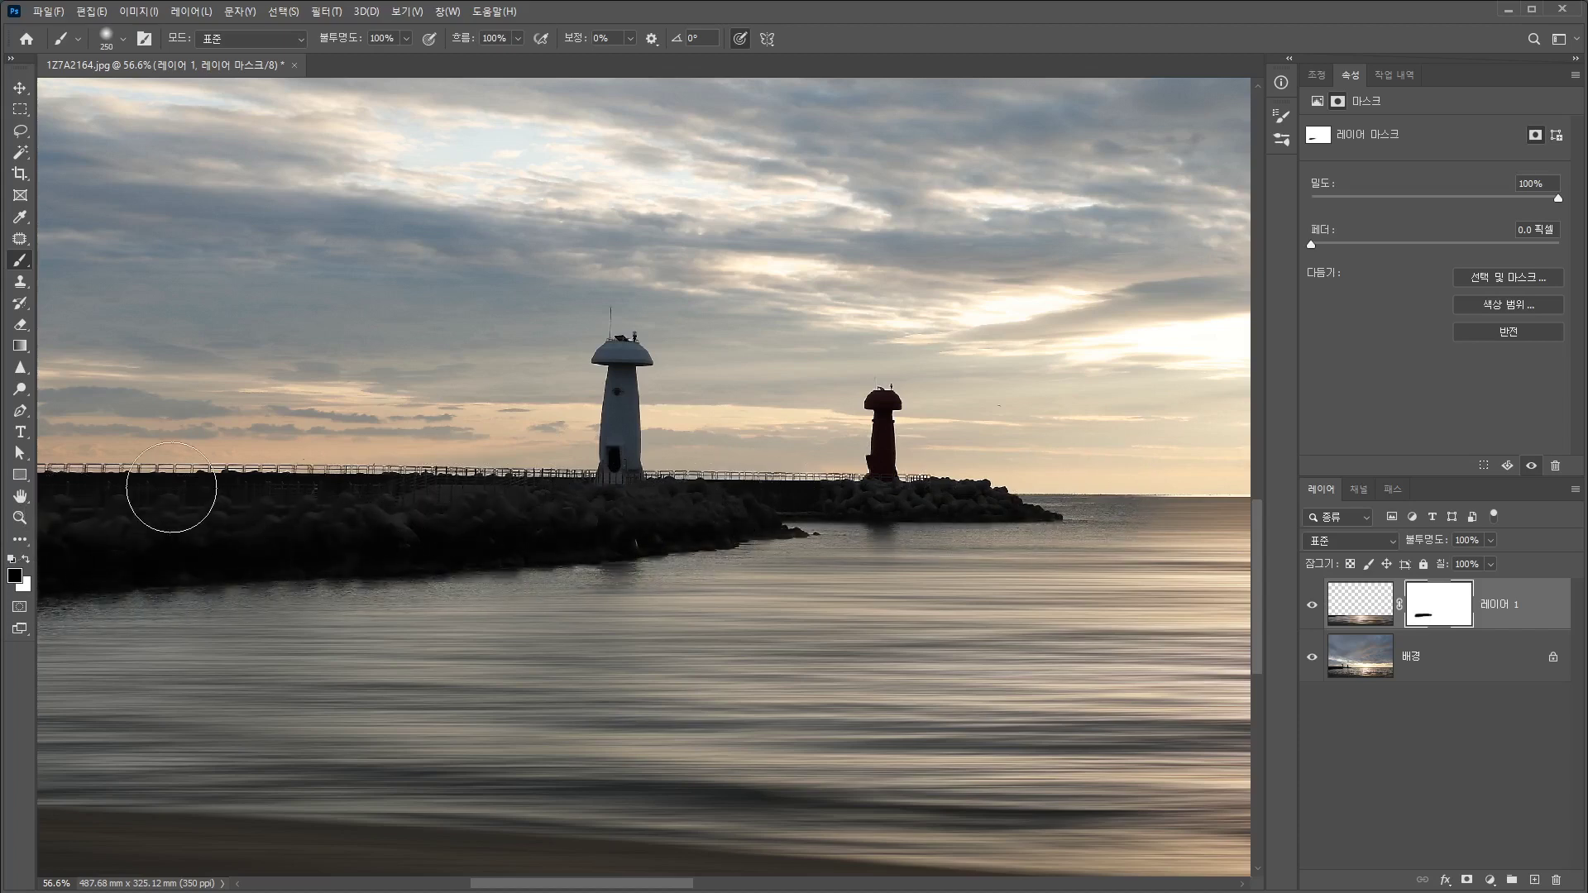
drag(560, 623, 980, 606)
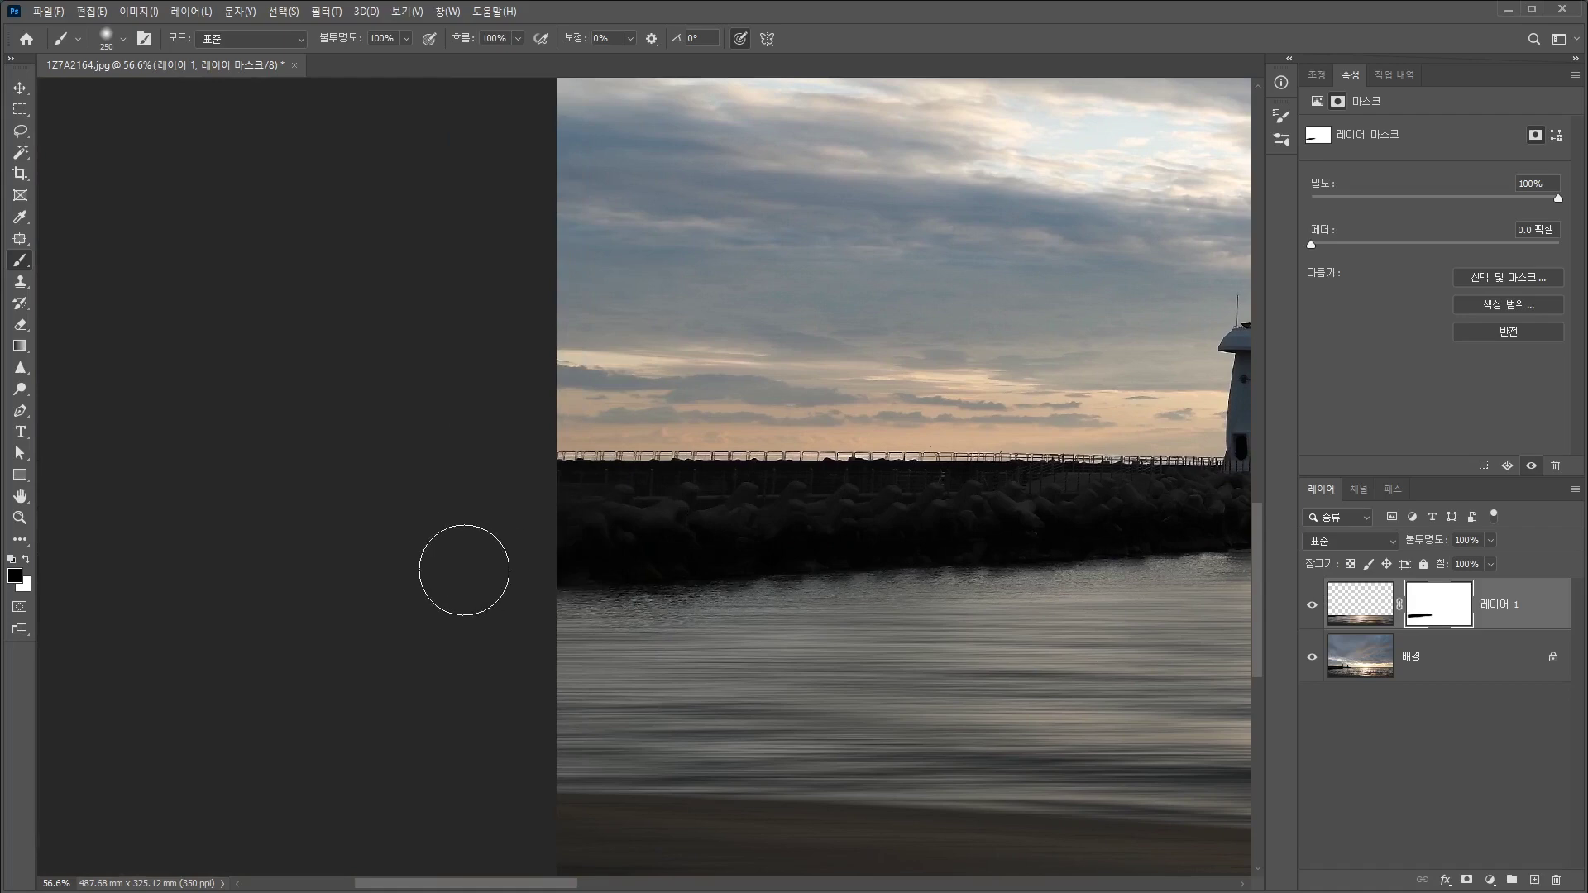
Paint the blur back onto the water around the red lighthouse's rocks using a white 100-pixel brush at 21% opacity
drag(1053, 508, 459, 514)
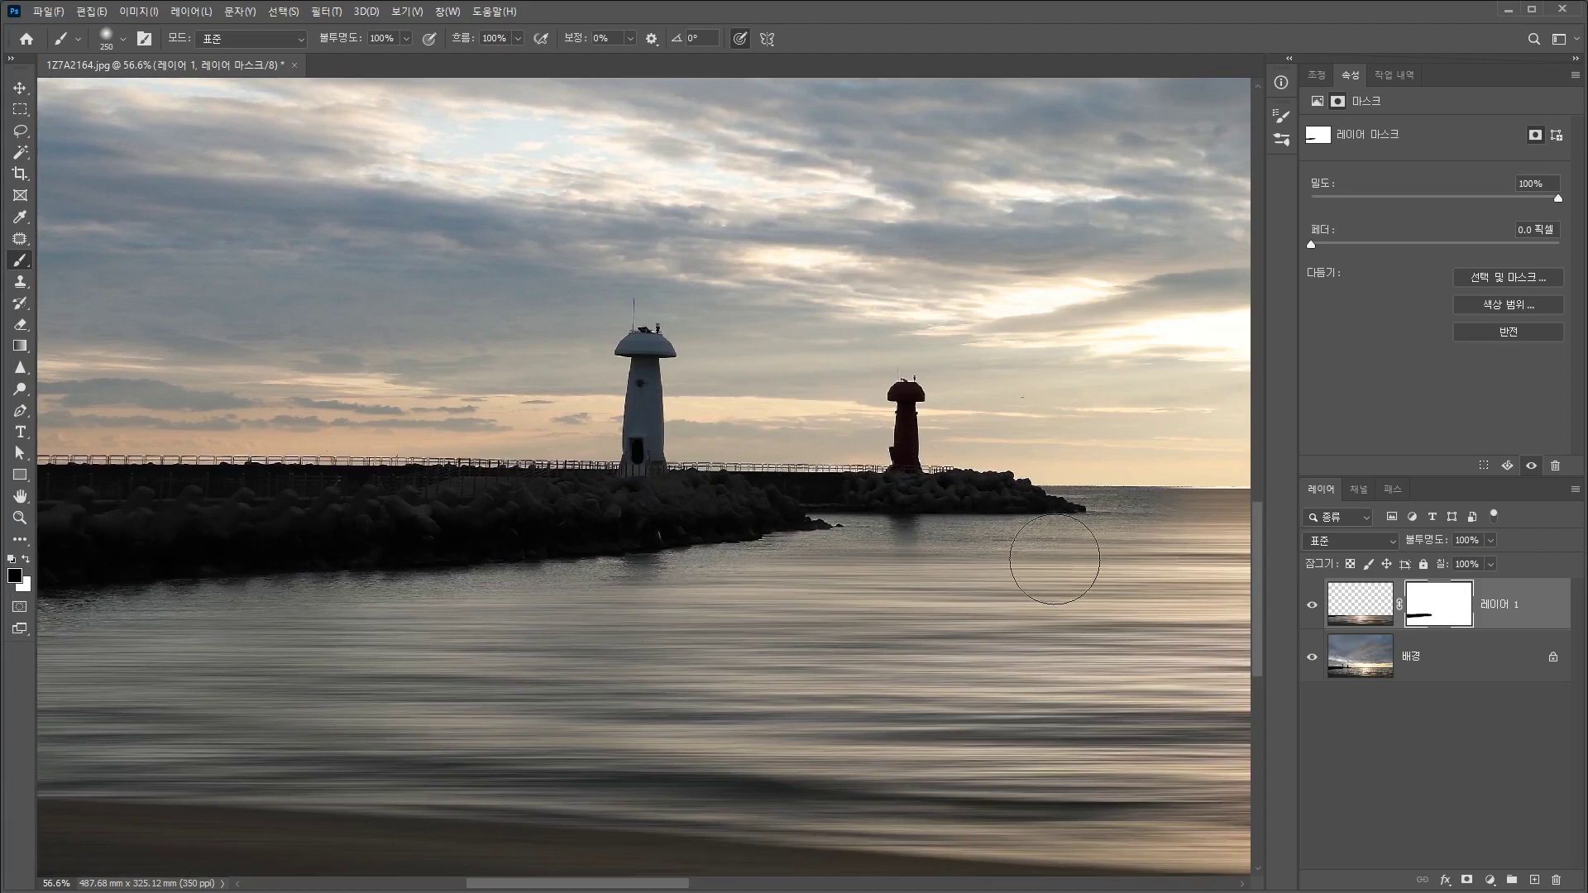
scroll(1052, 564, up, 2)
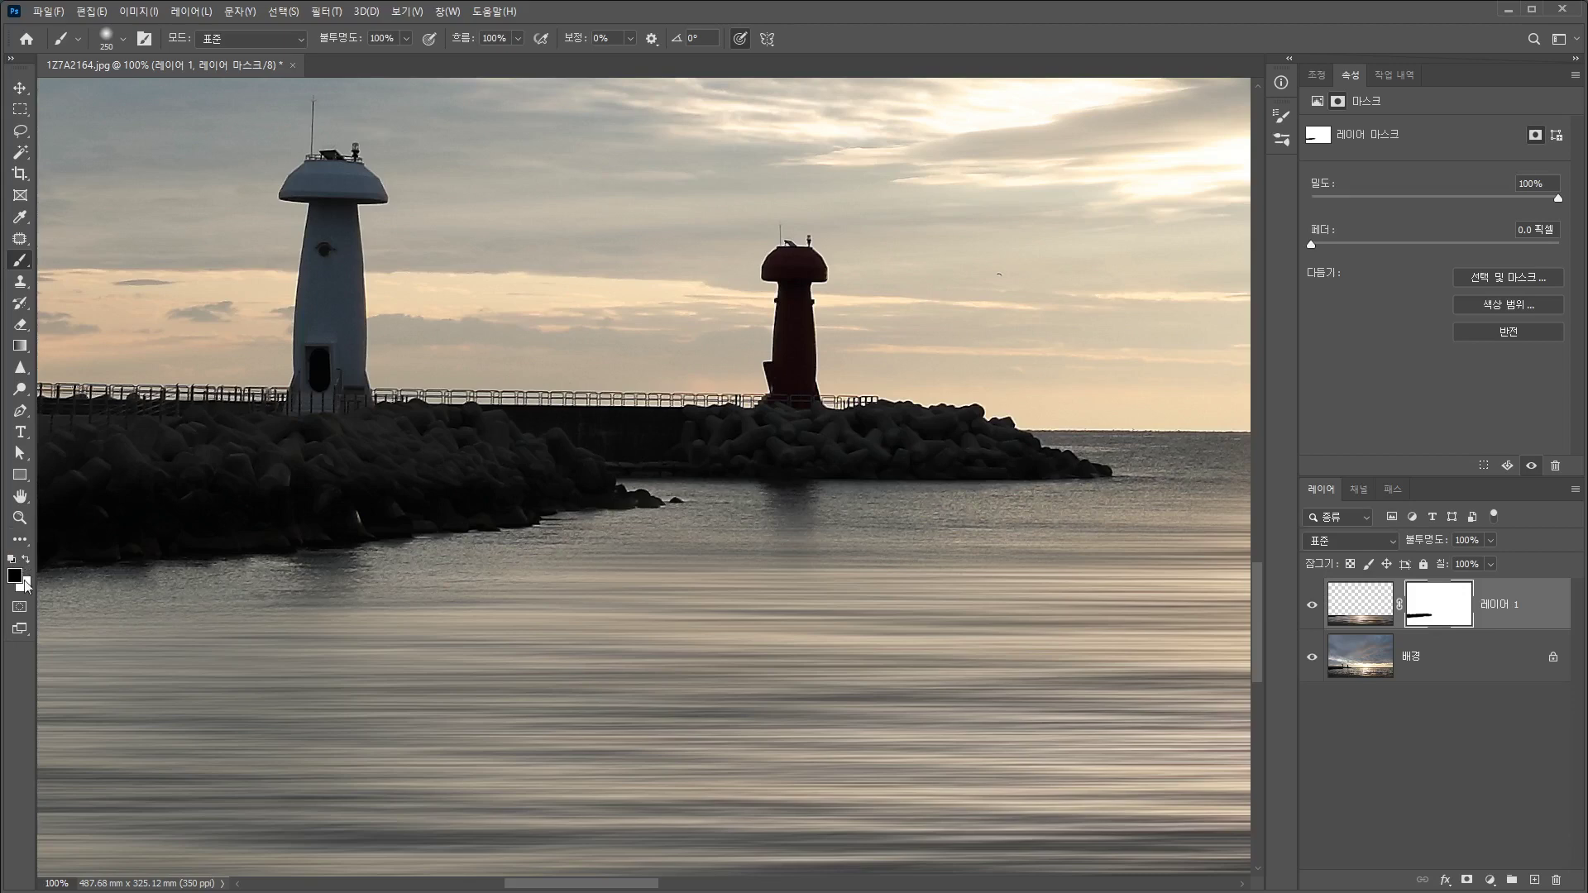
click(27, 563)
key(bracketleft)
key(bracketleft)
key(bracketleft)
key(bracketleft)
key(bracketleft)
click(406, 38)
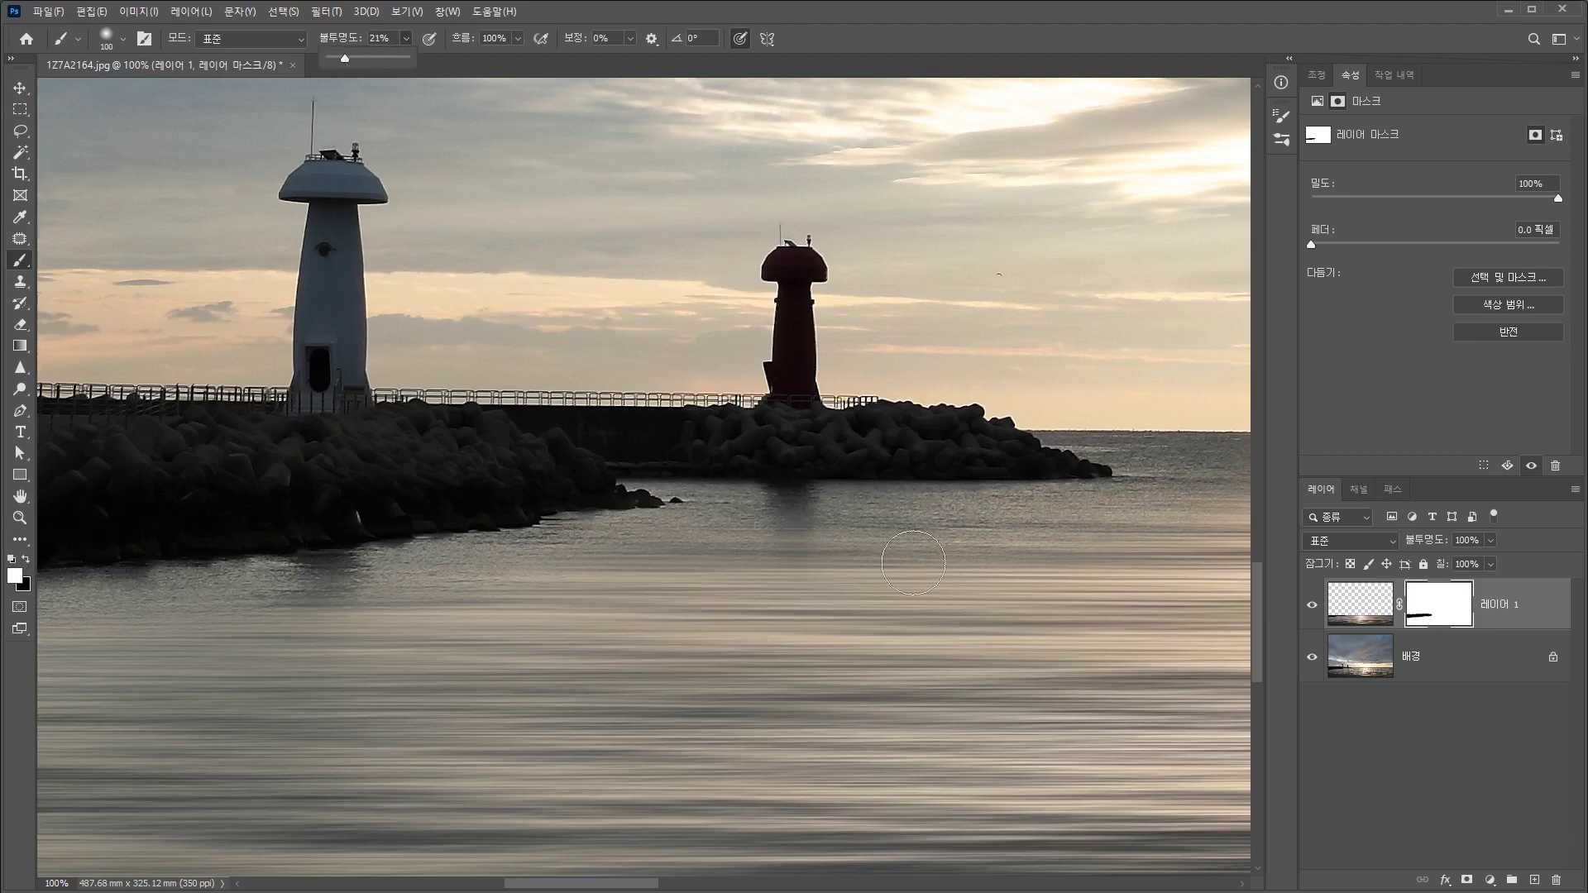
click(794, 511)
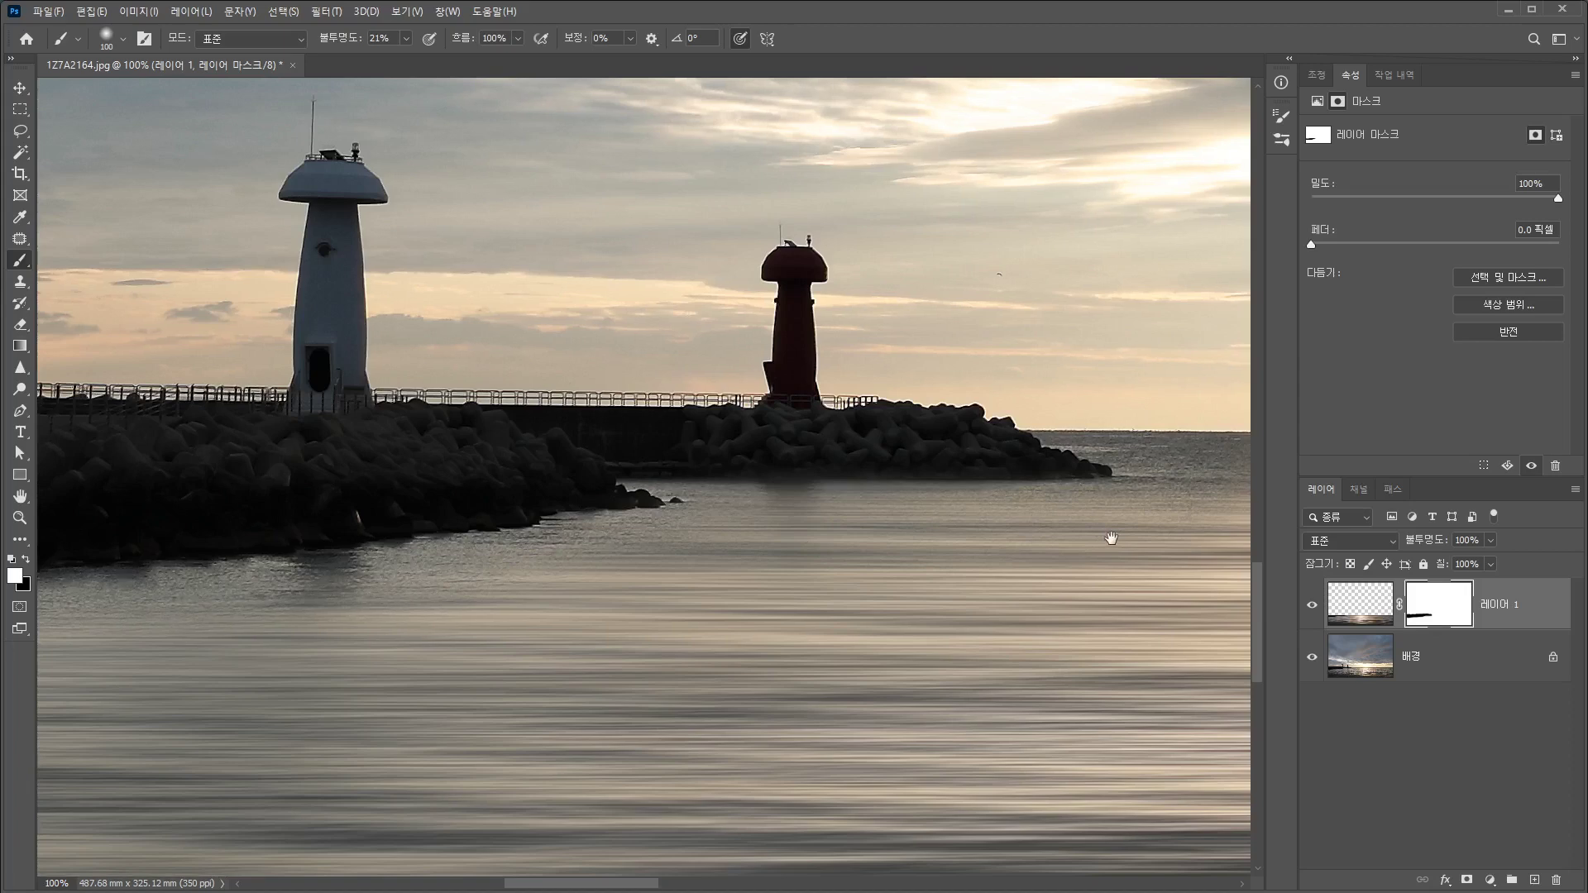
drag(1111, 539, 751, 539)
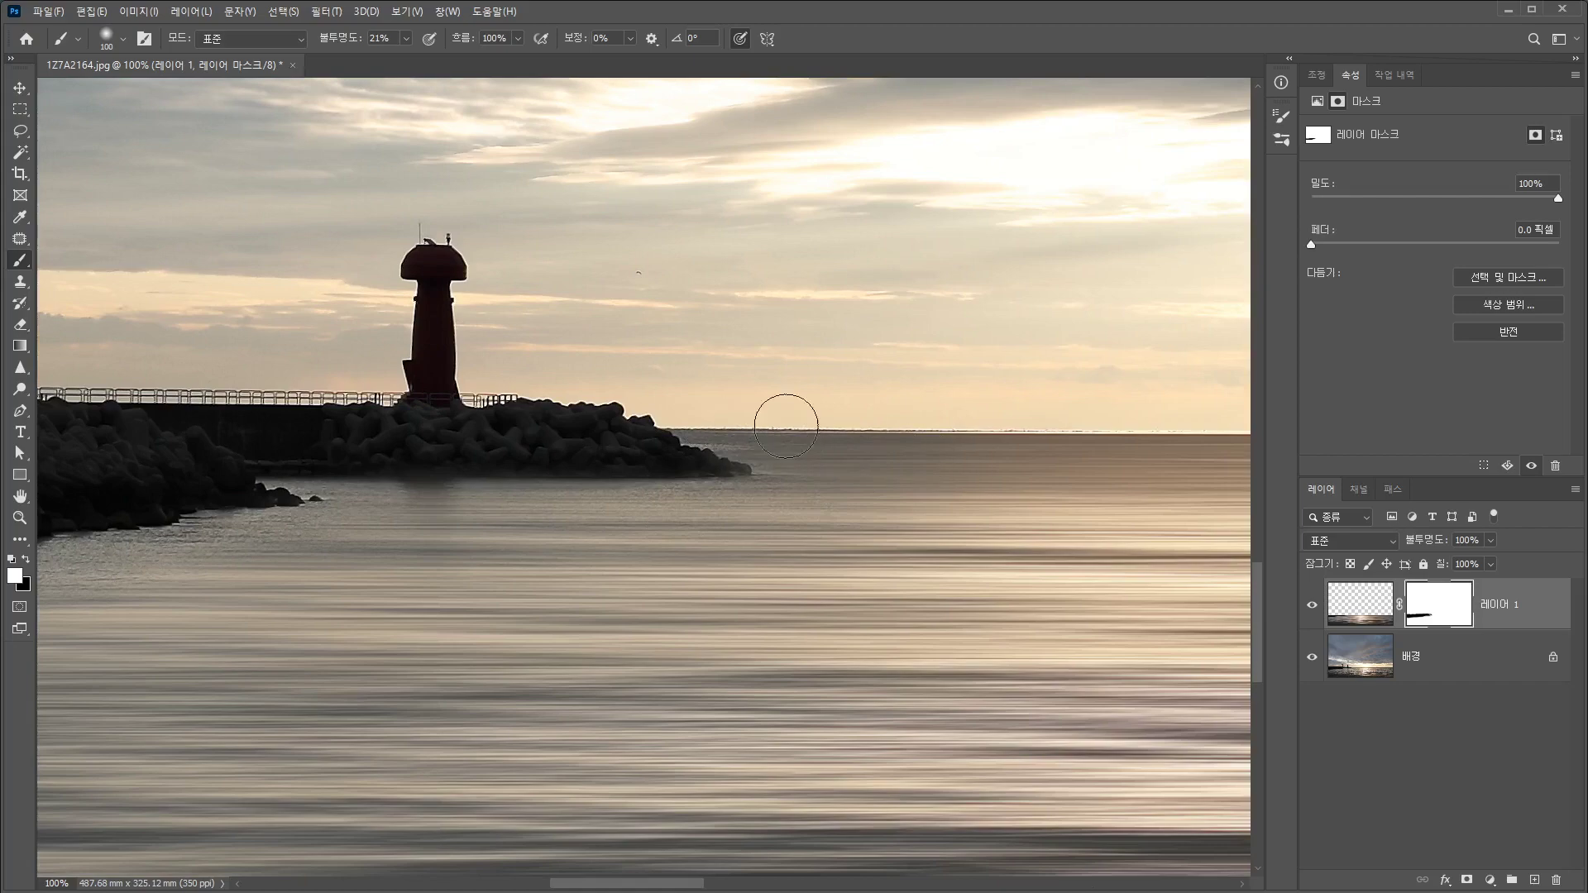
Paint the blur back onto the water below the white lighthouse's rocks using a white 70-pixel brush on the mask
drag(493, 594, 985, 557)
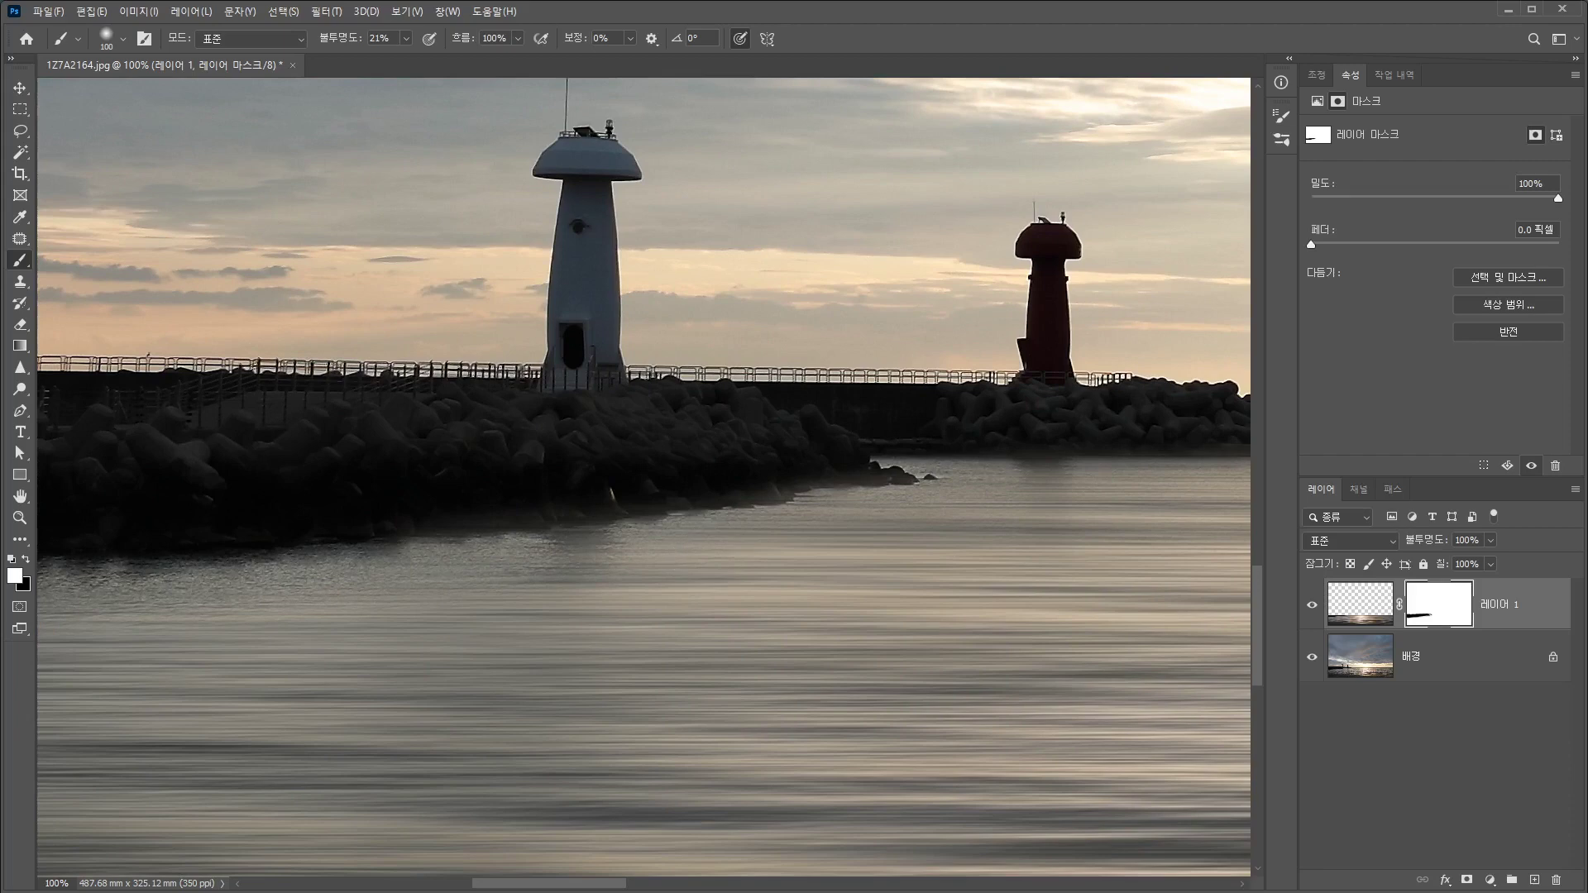
key(bracketleft)
key(bracketleft)
key(bracketleft)
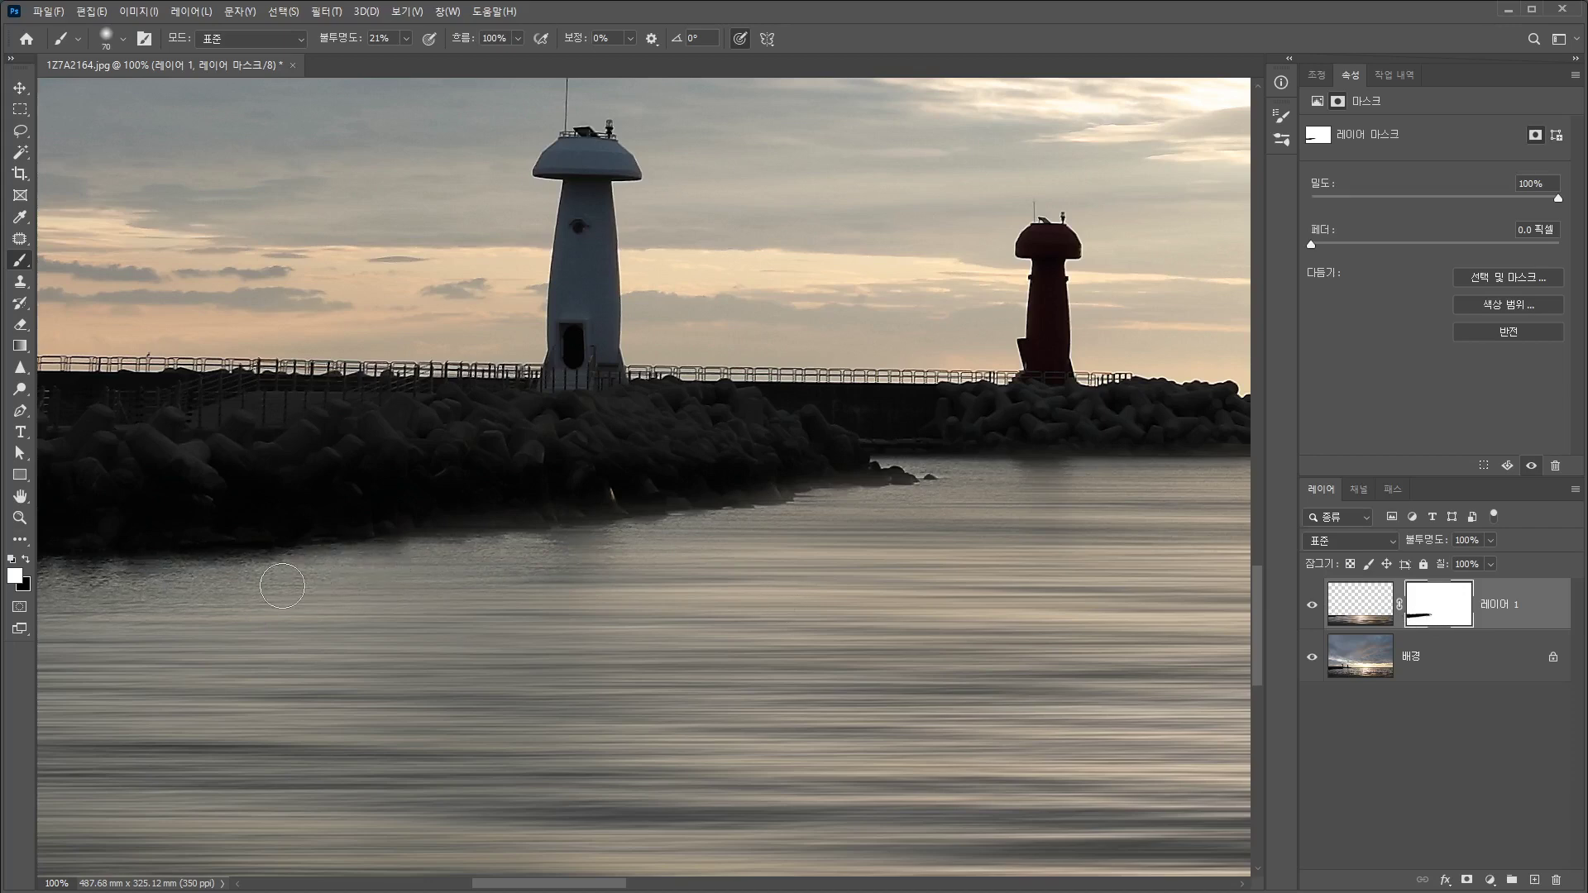
drag(552, 612, 977, 598)
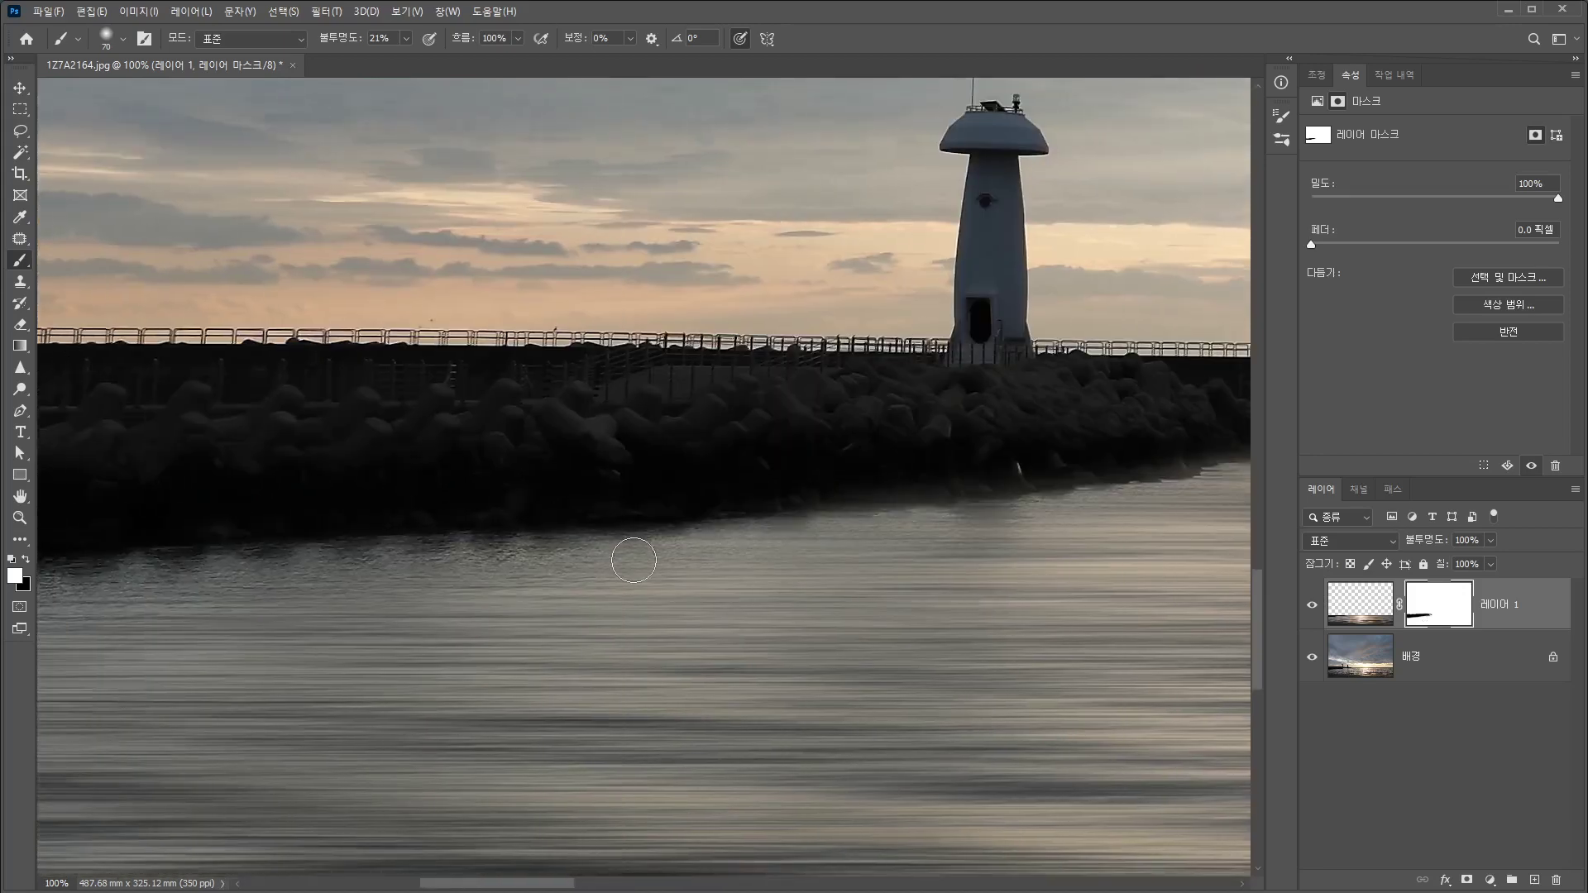
Inspect the sea layer's mask on its own along the breakwater's lower edge and return to the photo
alt+click(1430, 608)
mouse_move(571, 569)
mouse_down()
mouse_move(398, 568)
mouse_move(574, 561)
mouse_move(64, 574)
mouse_up()
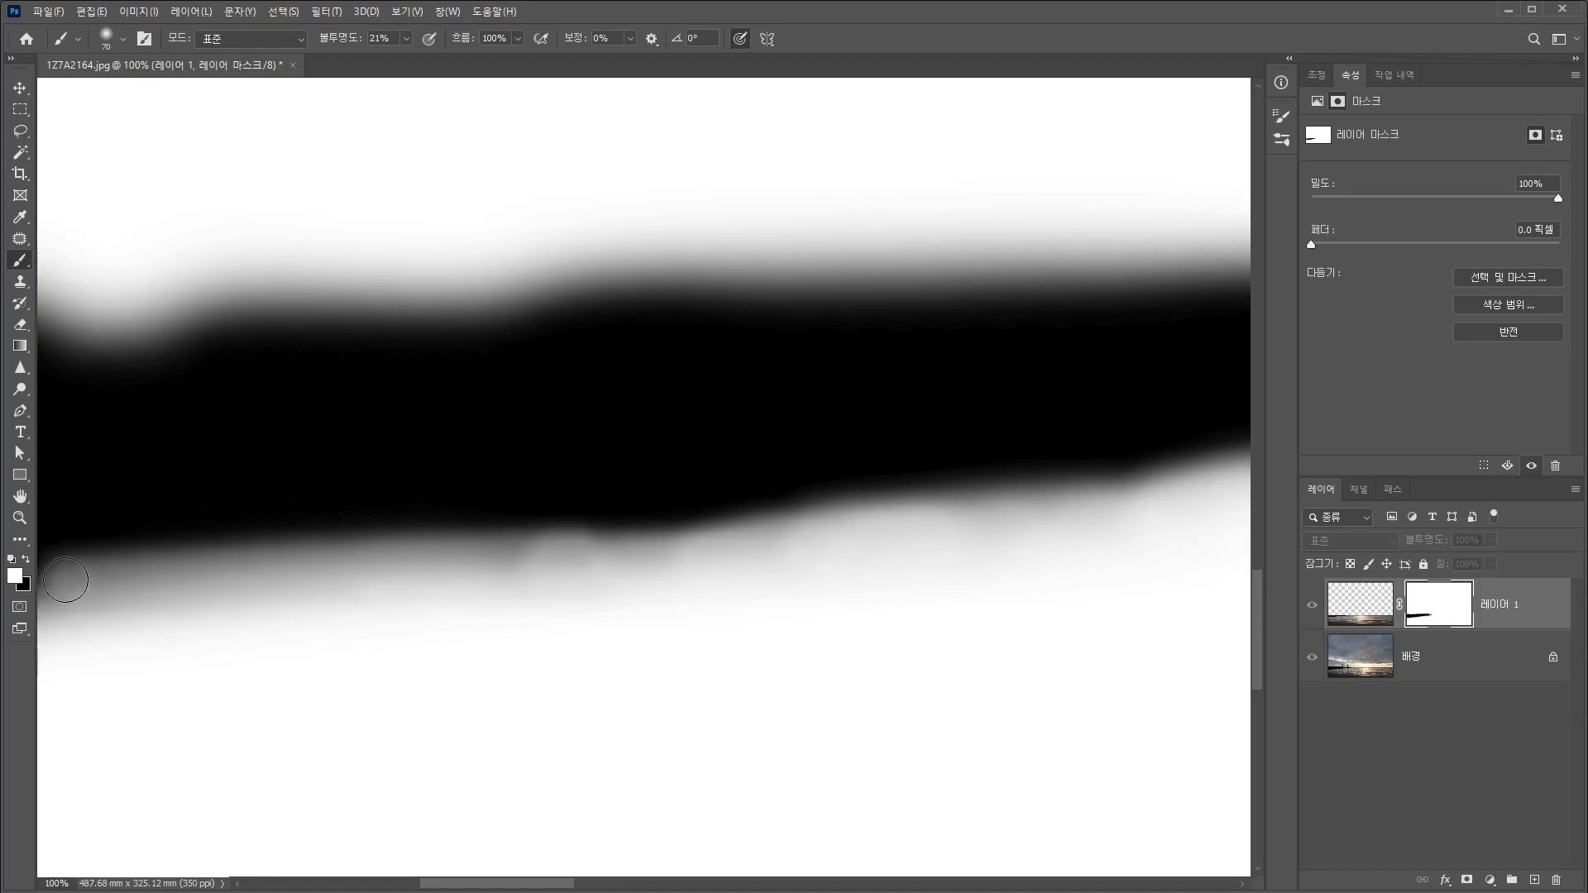
click(1311, 606)
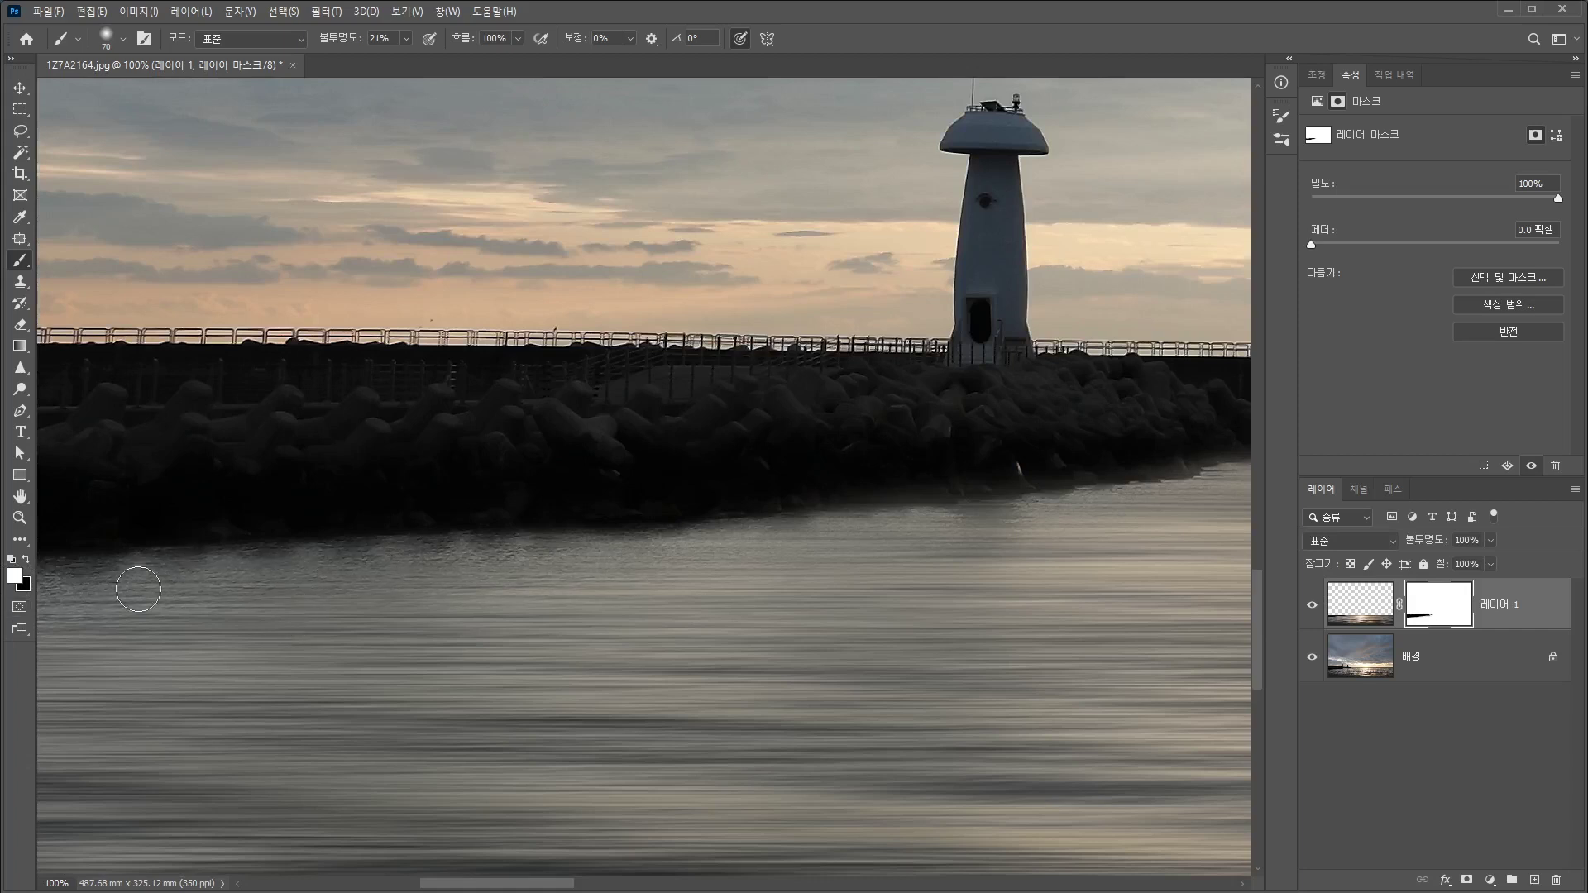
Blend the blur into the water along the breakwater toward the photo's left edge by painting white on the mask
click(26, 561)
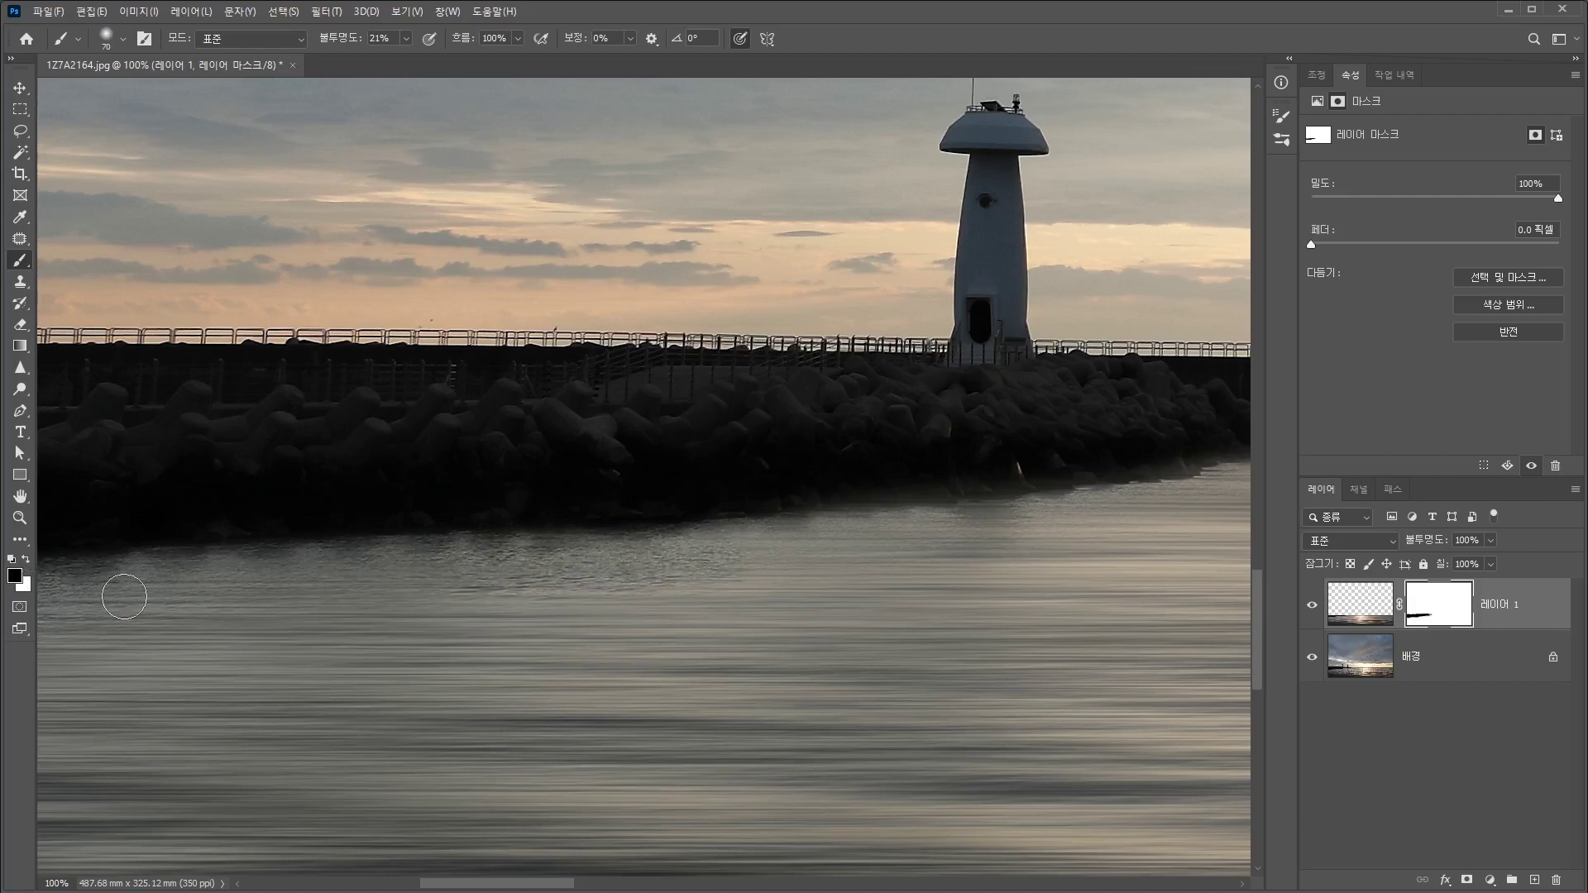
click(26, 560)
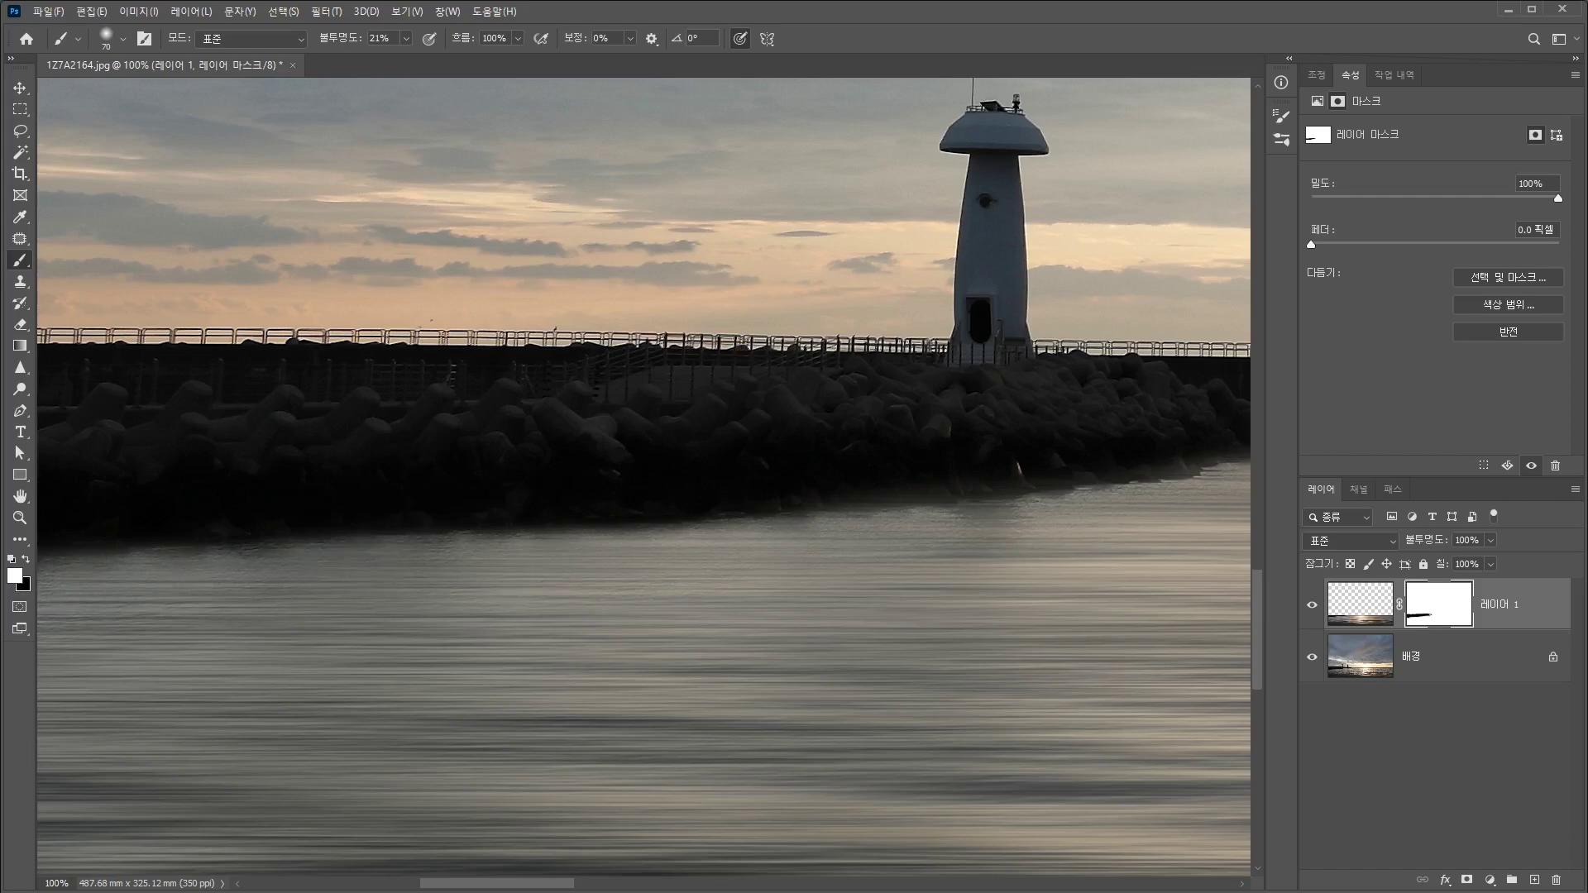
drag(372, 610, 872, 596)
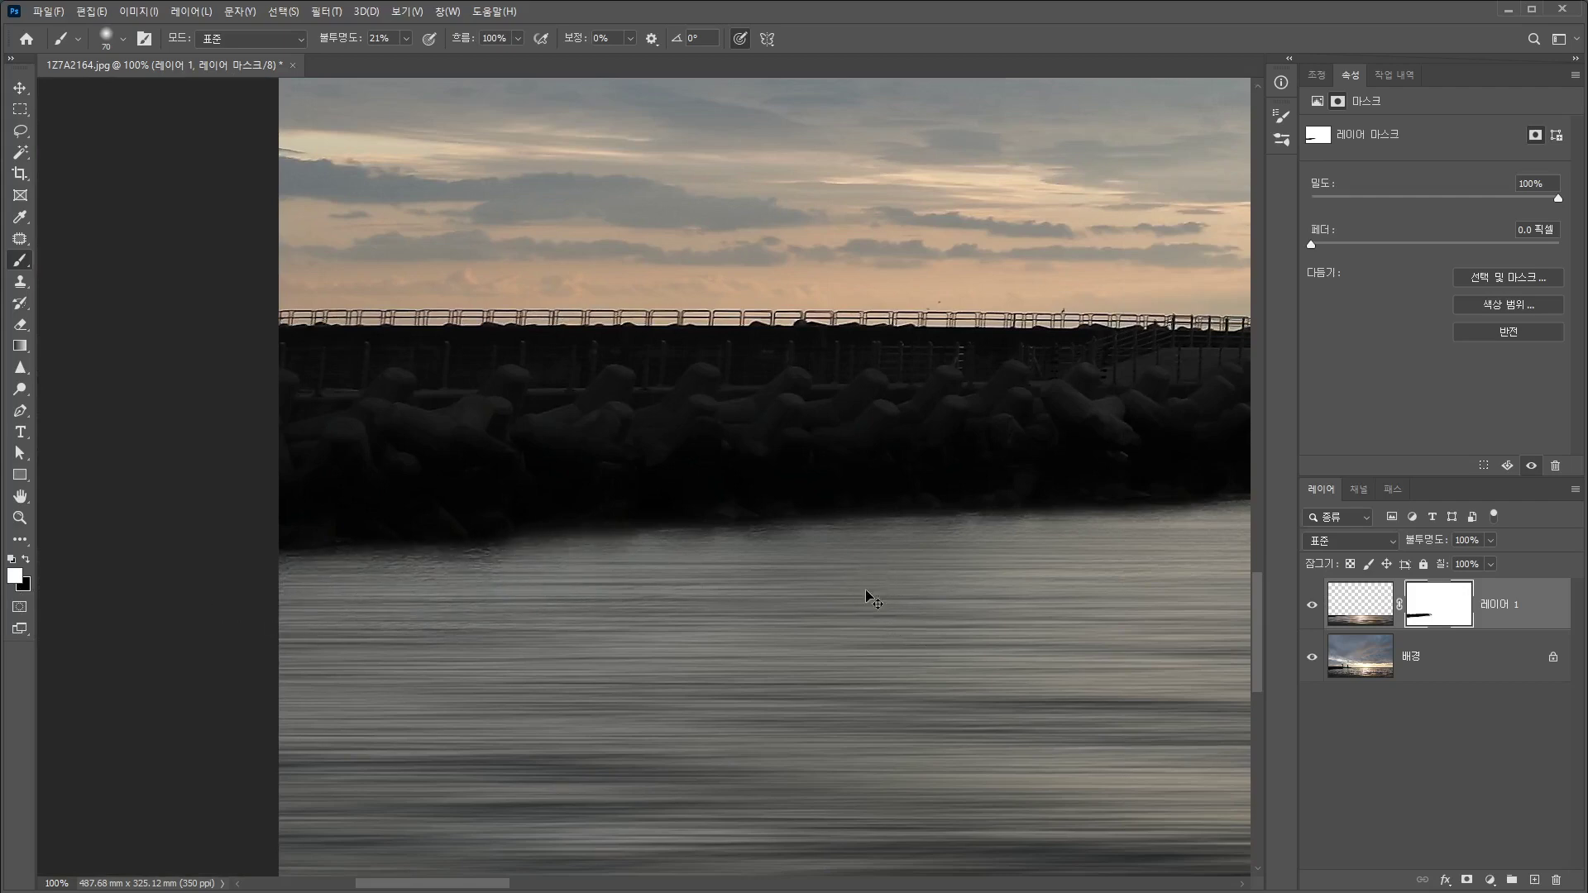
Lightly bring back the original water along the breakwater by painting the mask with a black 200-pixel brush at 9% opacity
key(ctrl+minus)
key(ctrl+minus)
key(ctrl+minus)
key(ctrl+minus)
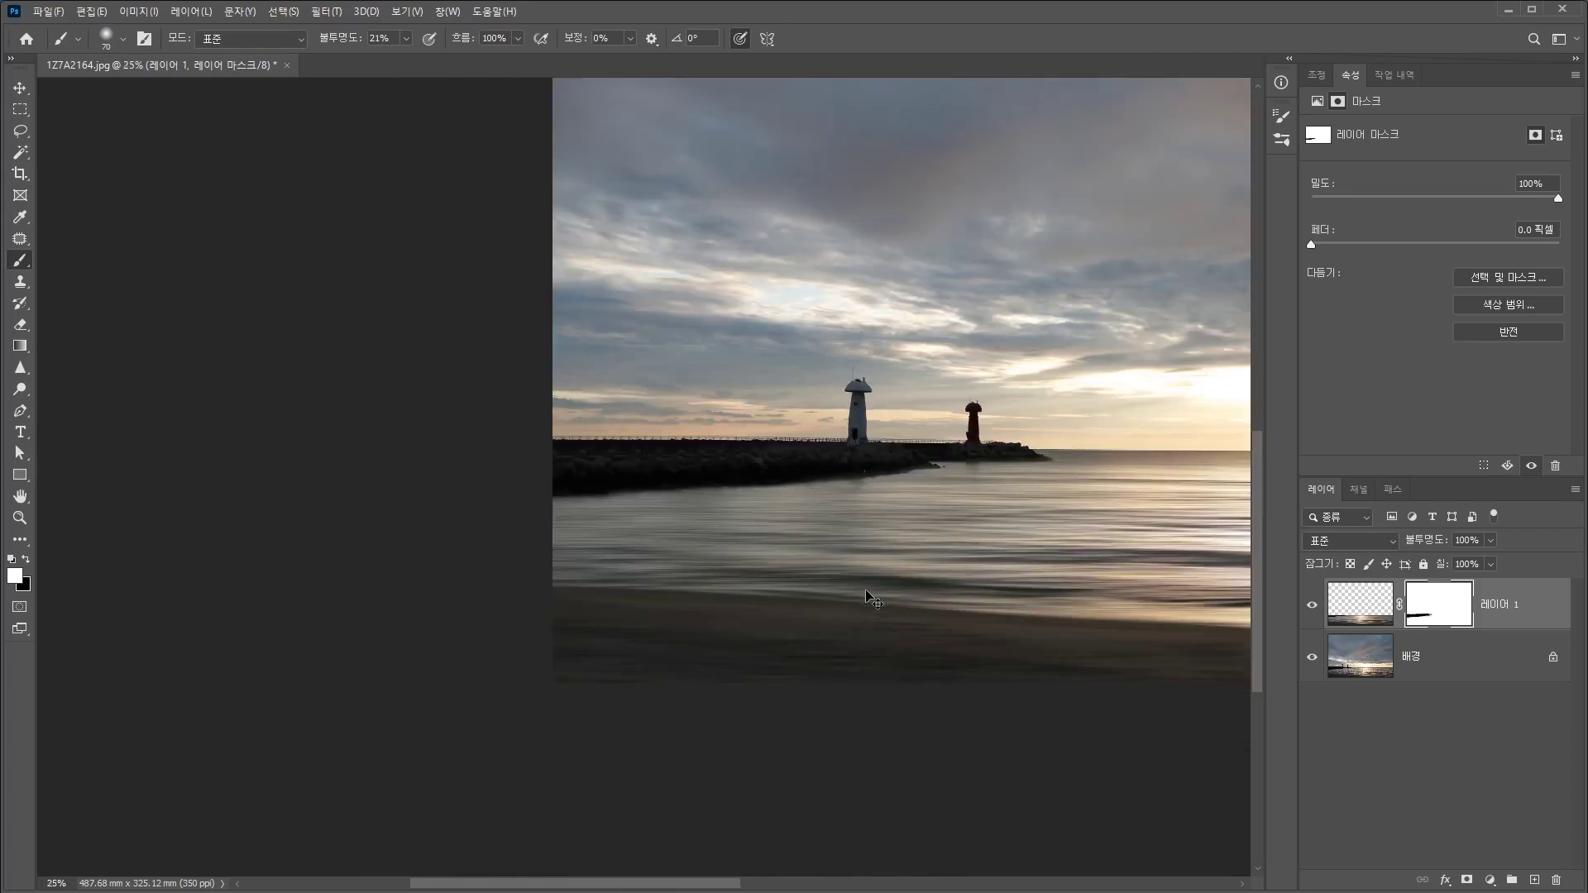
drag(964, 587, 626, 679)
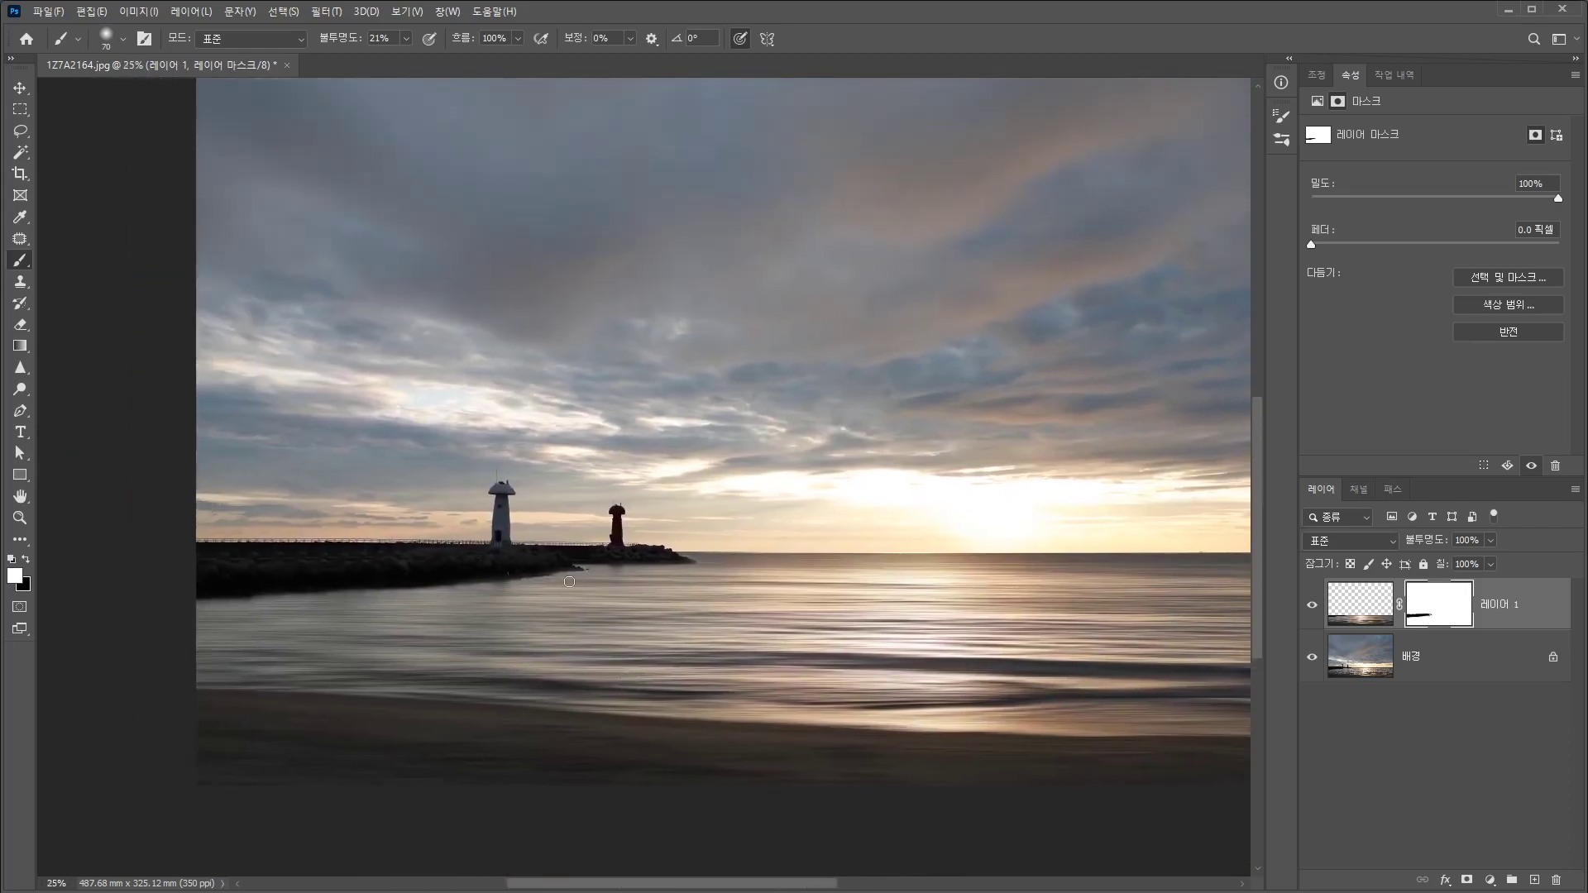
scroll(548, 577, up, 1)
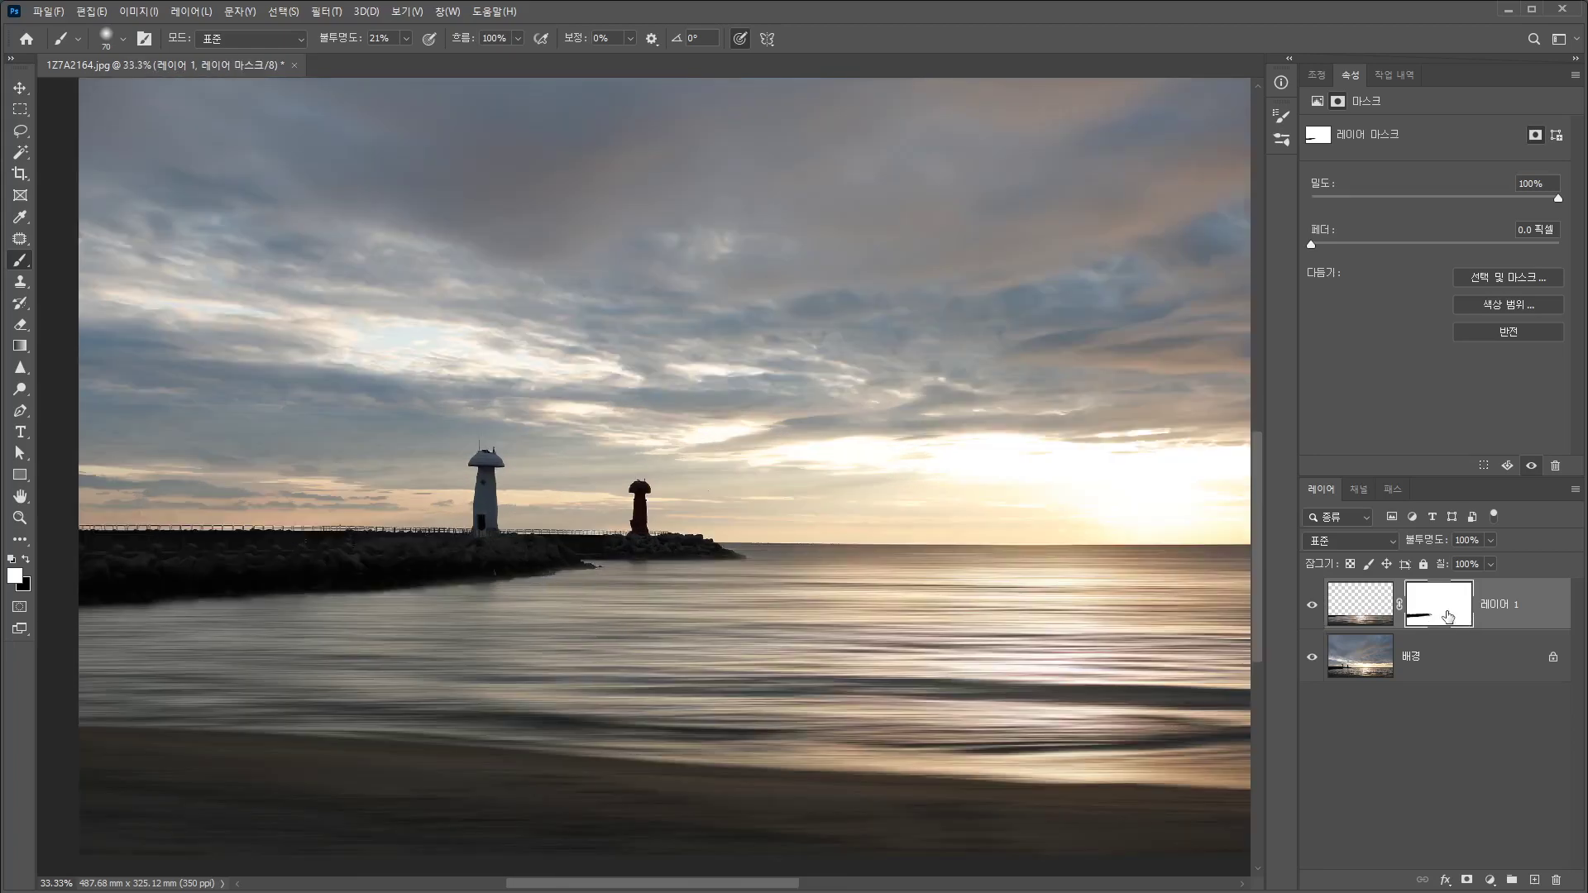
click(26, 562)
key(bracketright)
key(bracketright)
key(bracketright)
key(bracketright)
click(405, 38)
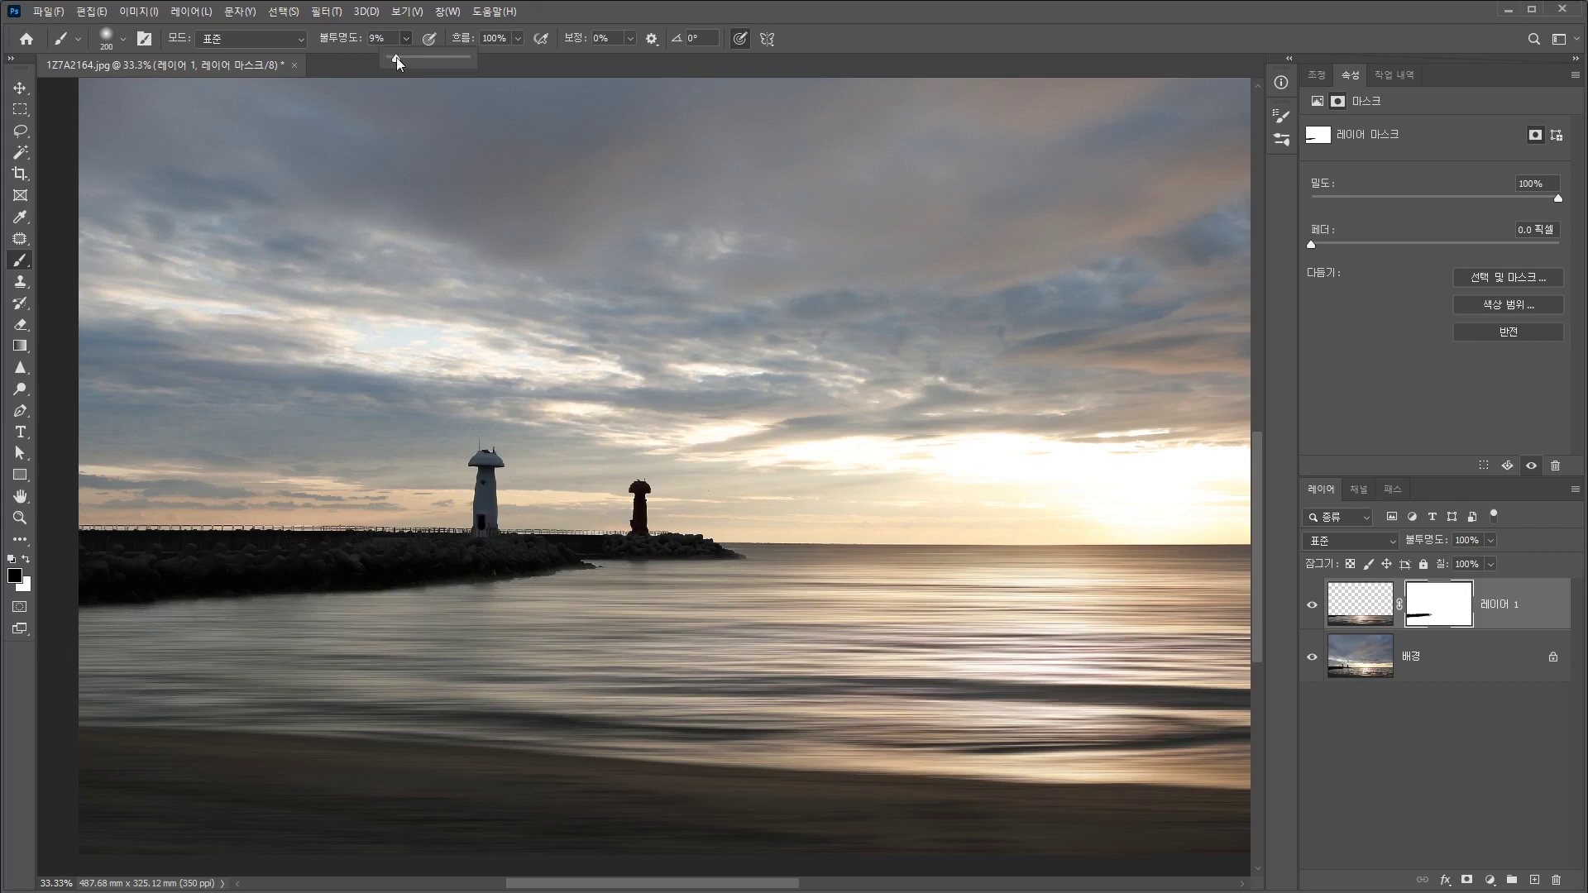
click(108, 608)
mouse_move(465, 583)
mouse_down()
mouse_move(721, 564)
mouse_move(543, 560)
mouse_move(735, 559)
mouse_move(59, 604)
mouse_move(454, 556)
mouse_up()
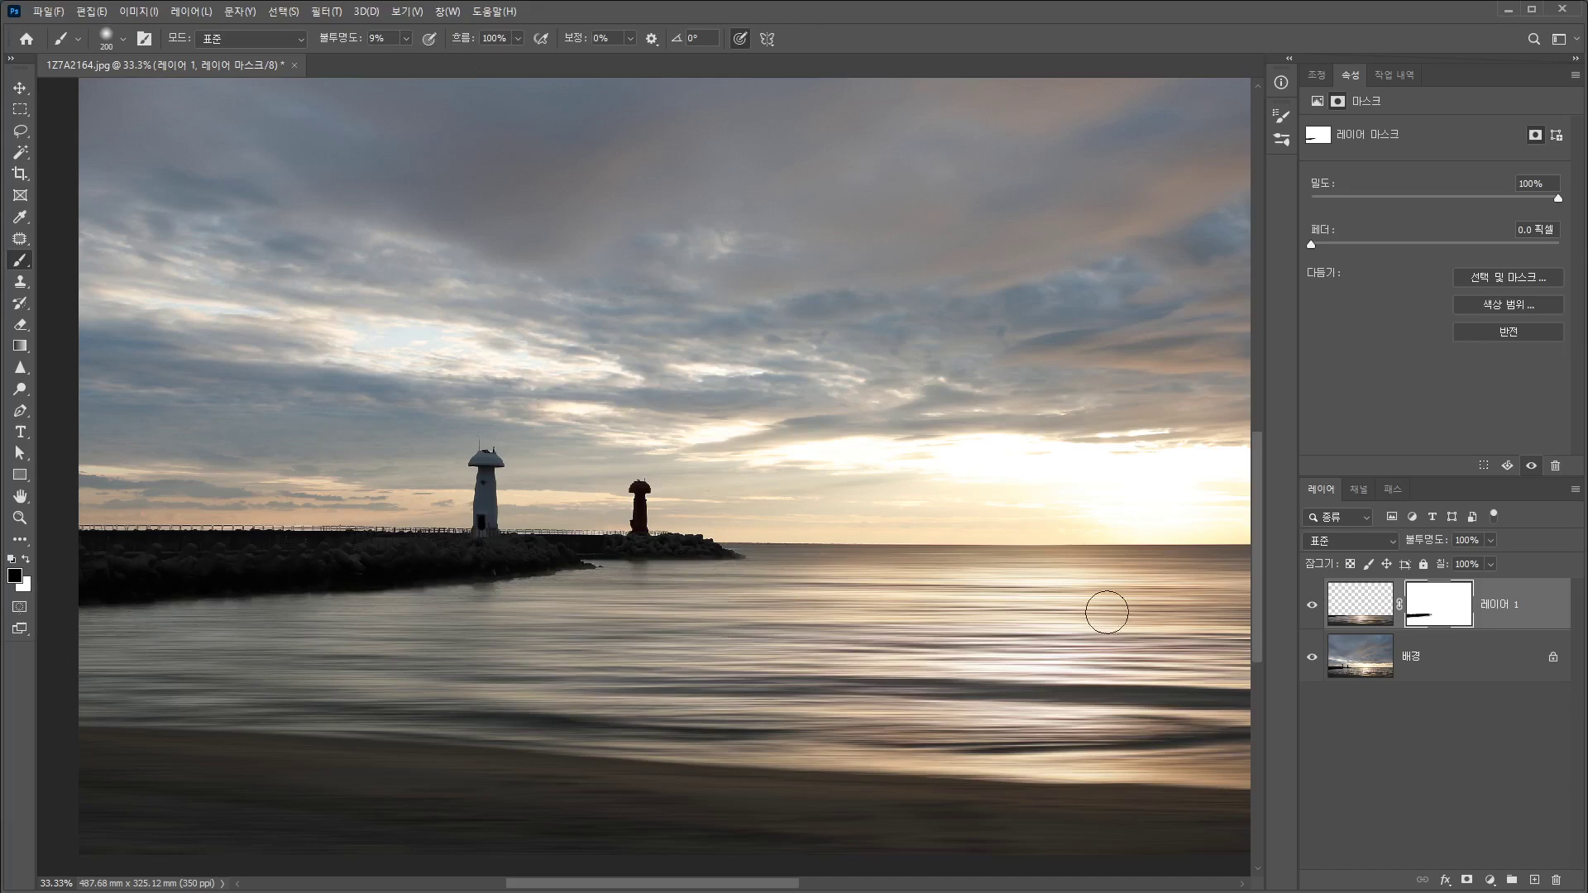
Try a Spin Radial Blur with amount 10 and Good quality on the background layer, and undo it
double_click(19, 496)
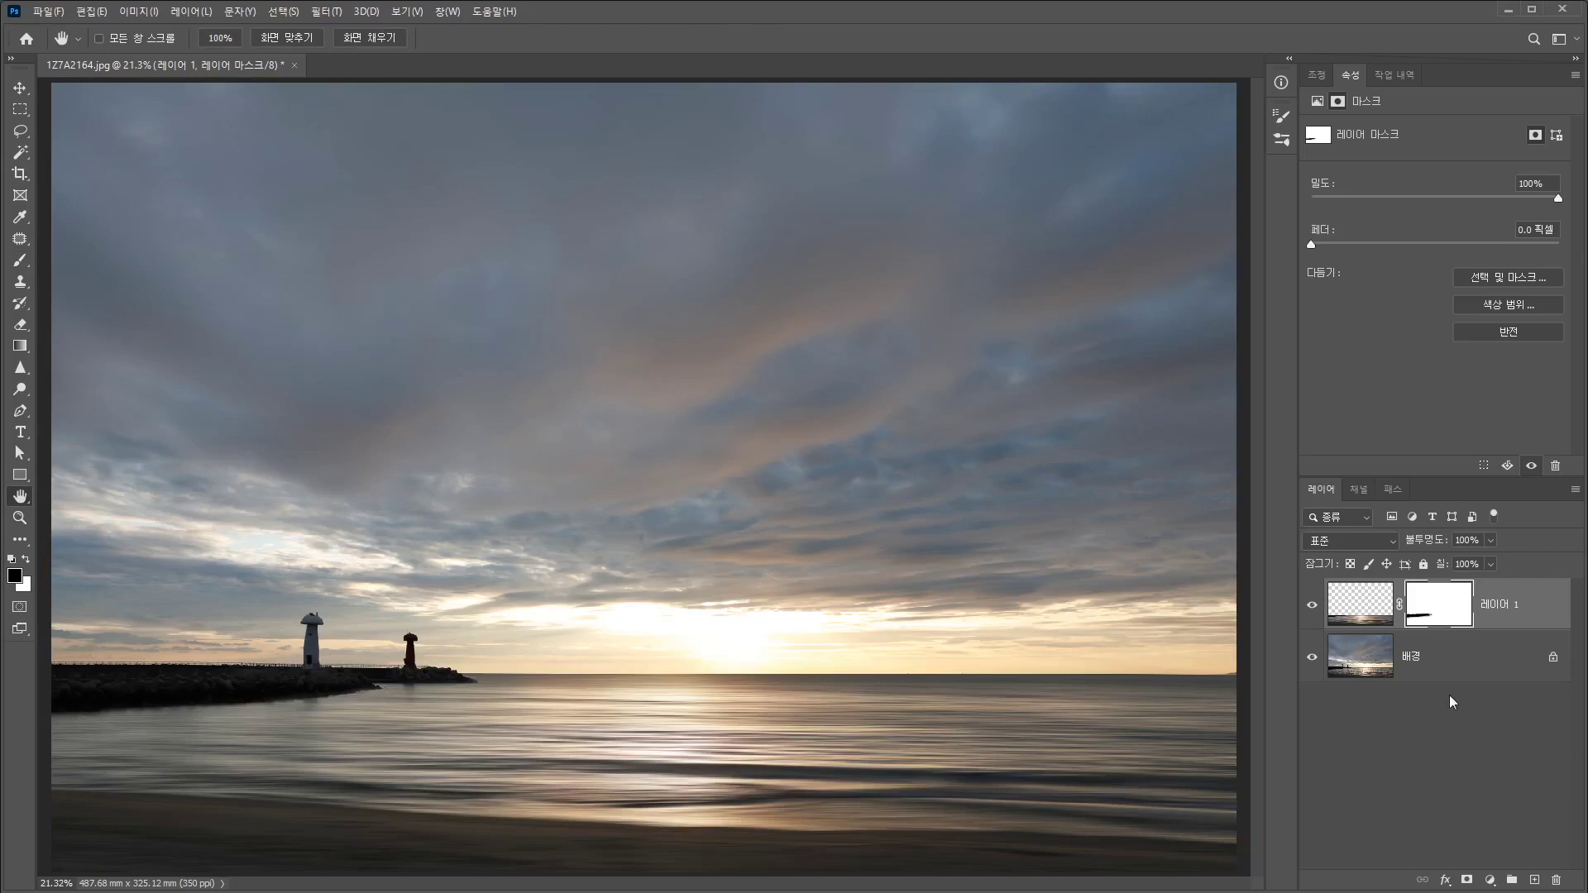
click(1395, 658)
click(326, 12)
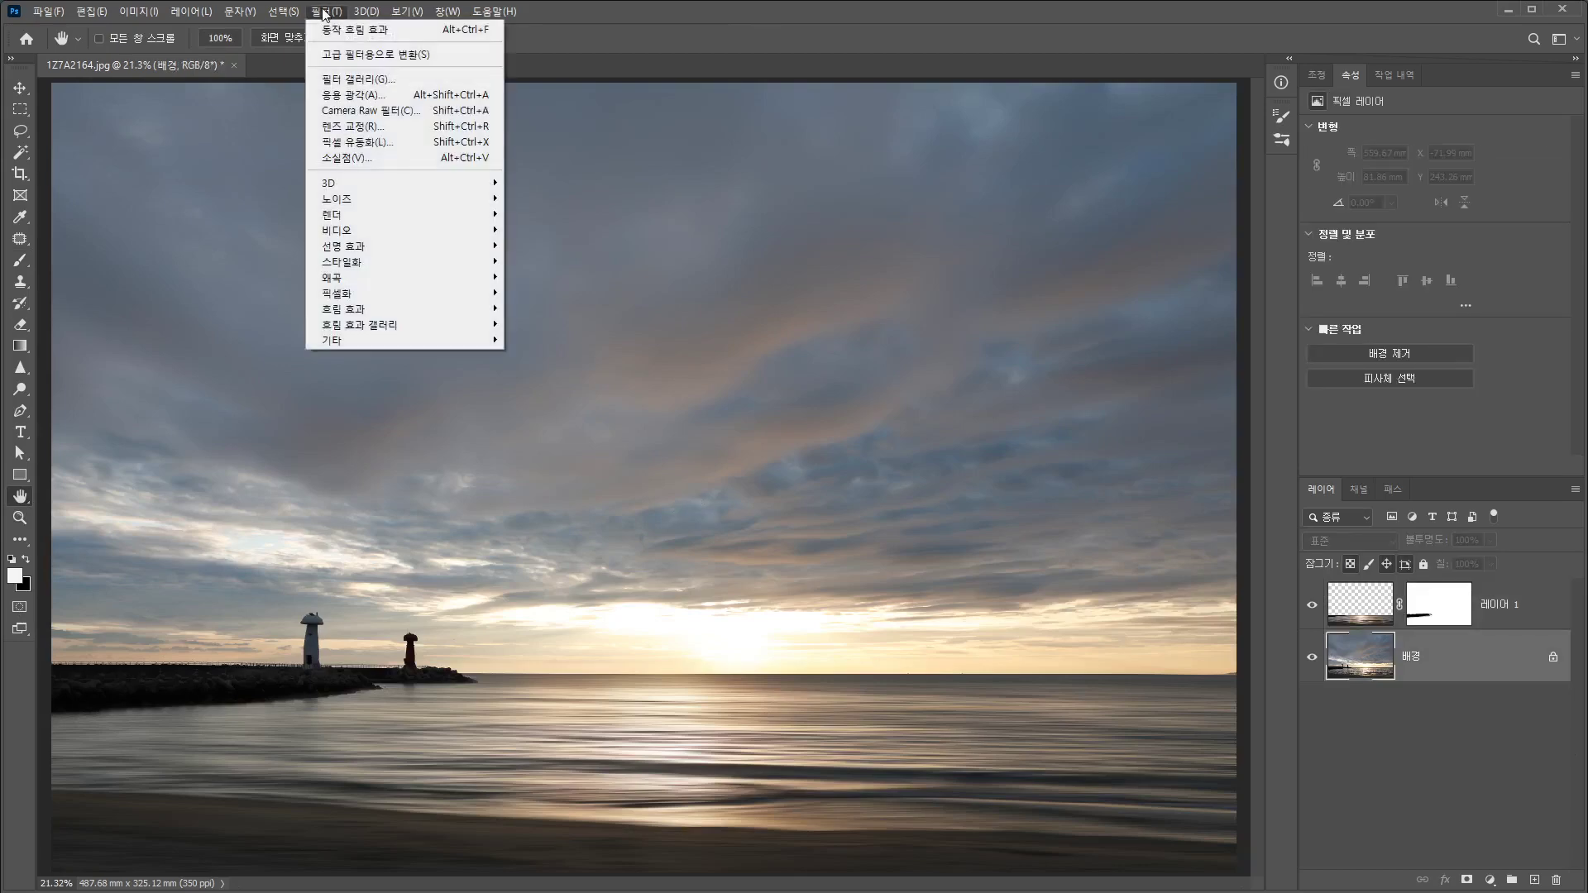
mouse_move(343, 307)
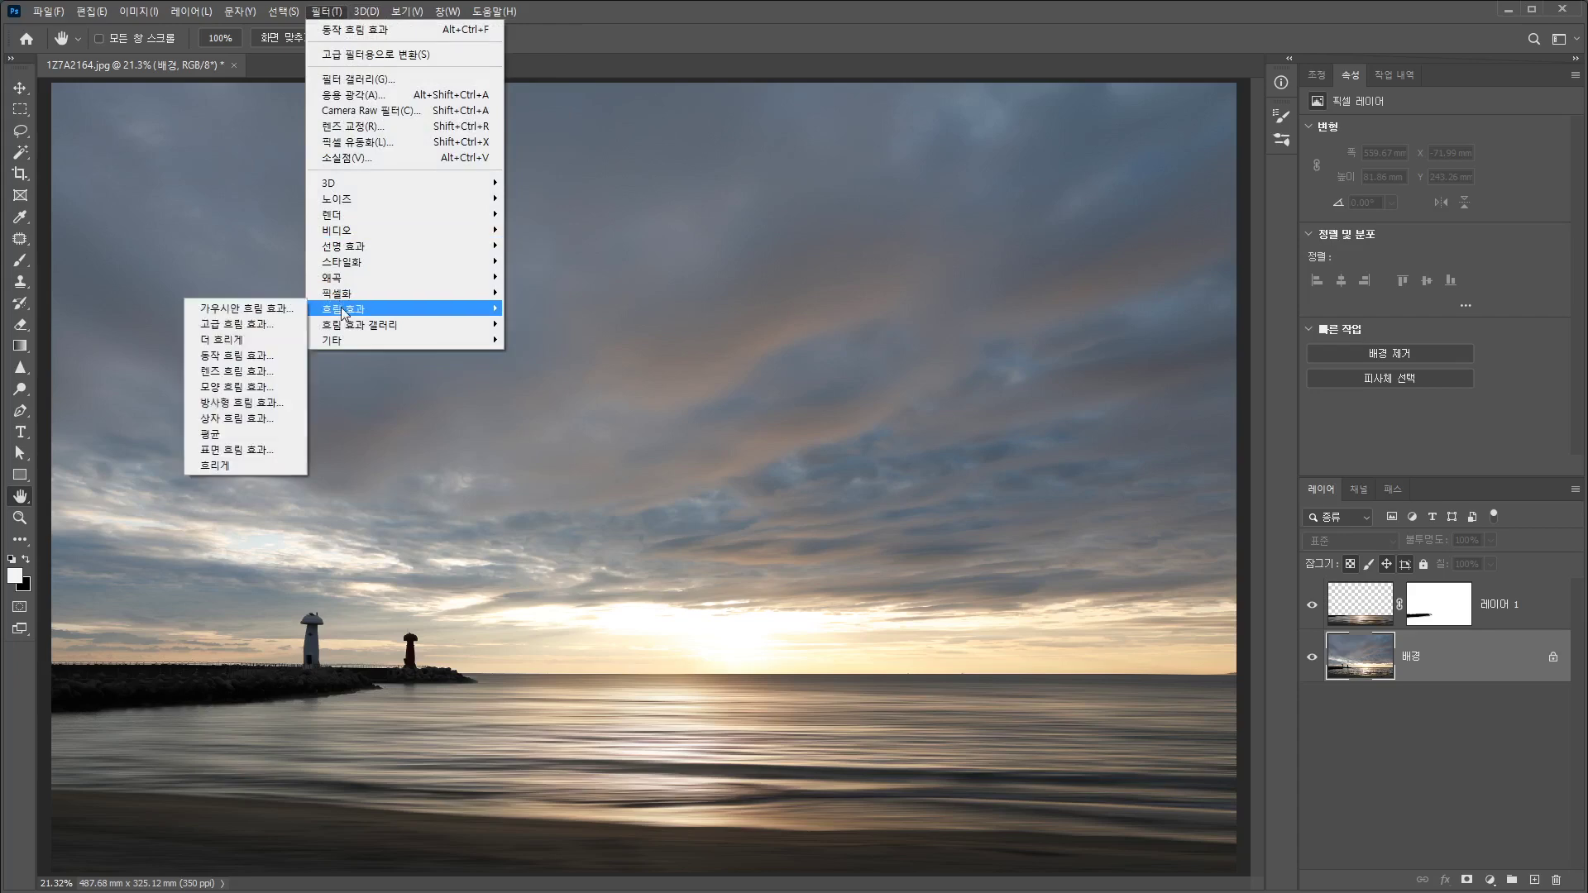
click(264, 403)
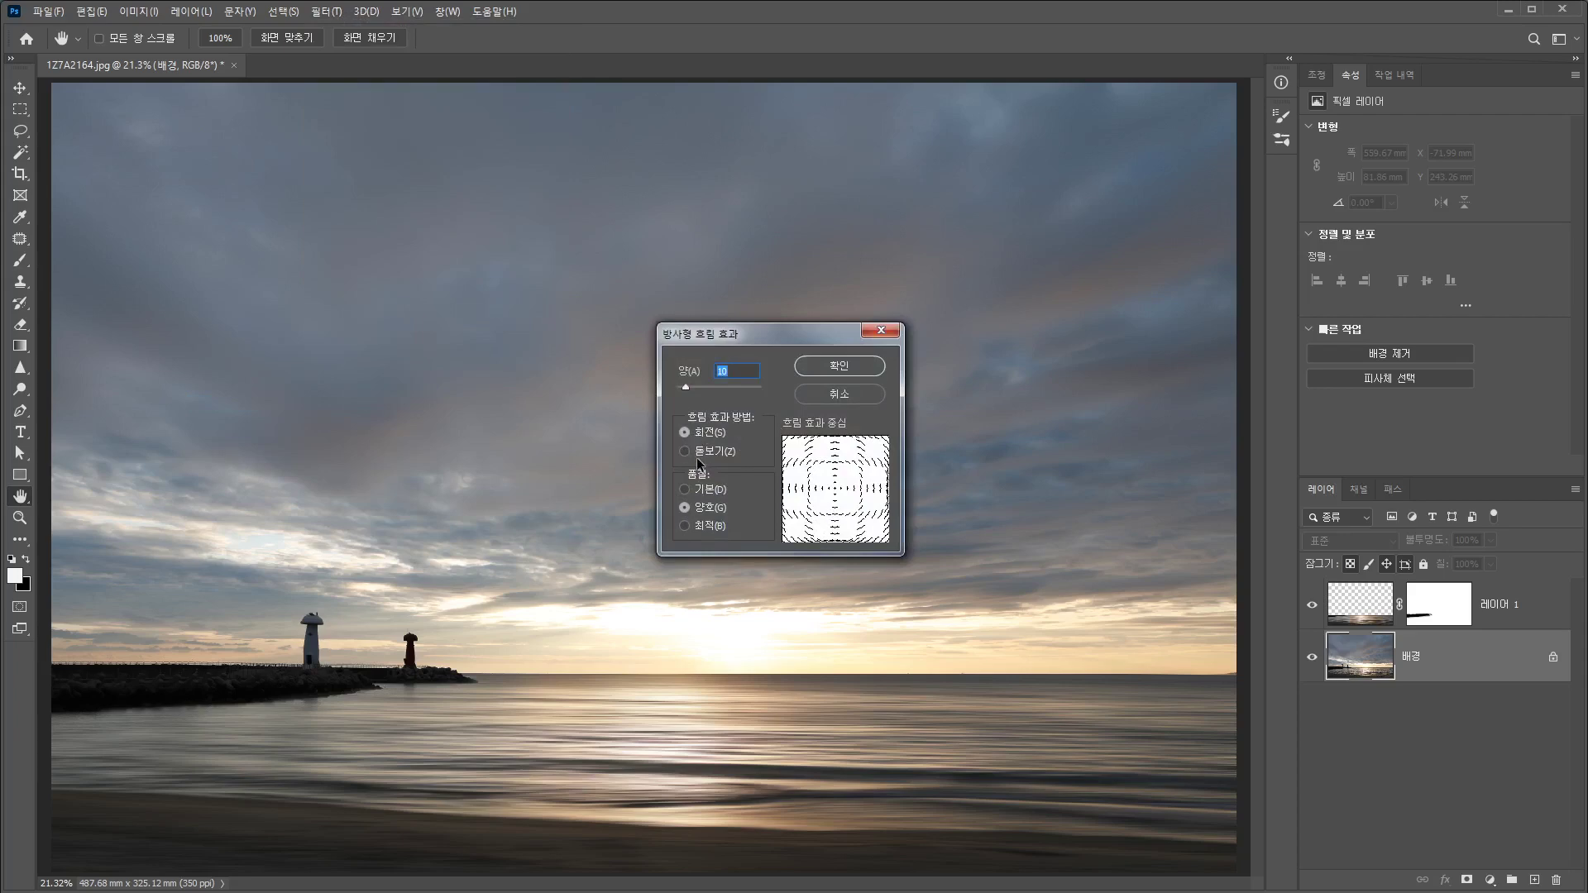
click(841, 367)
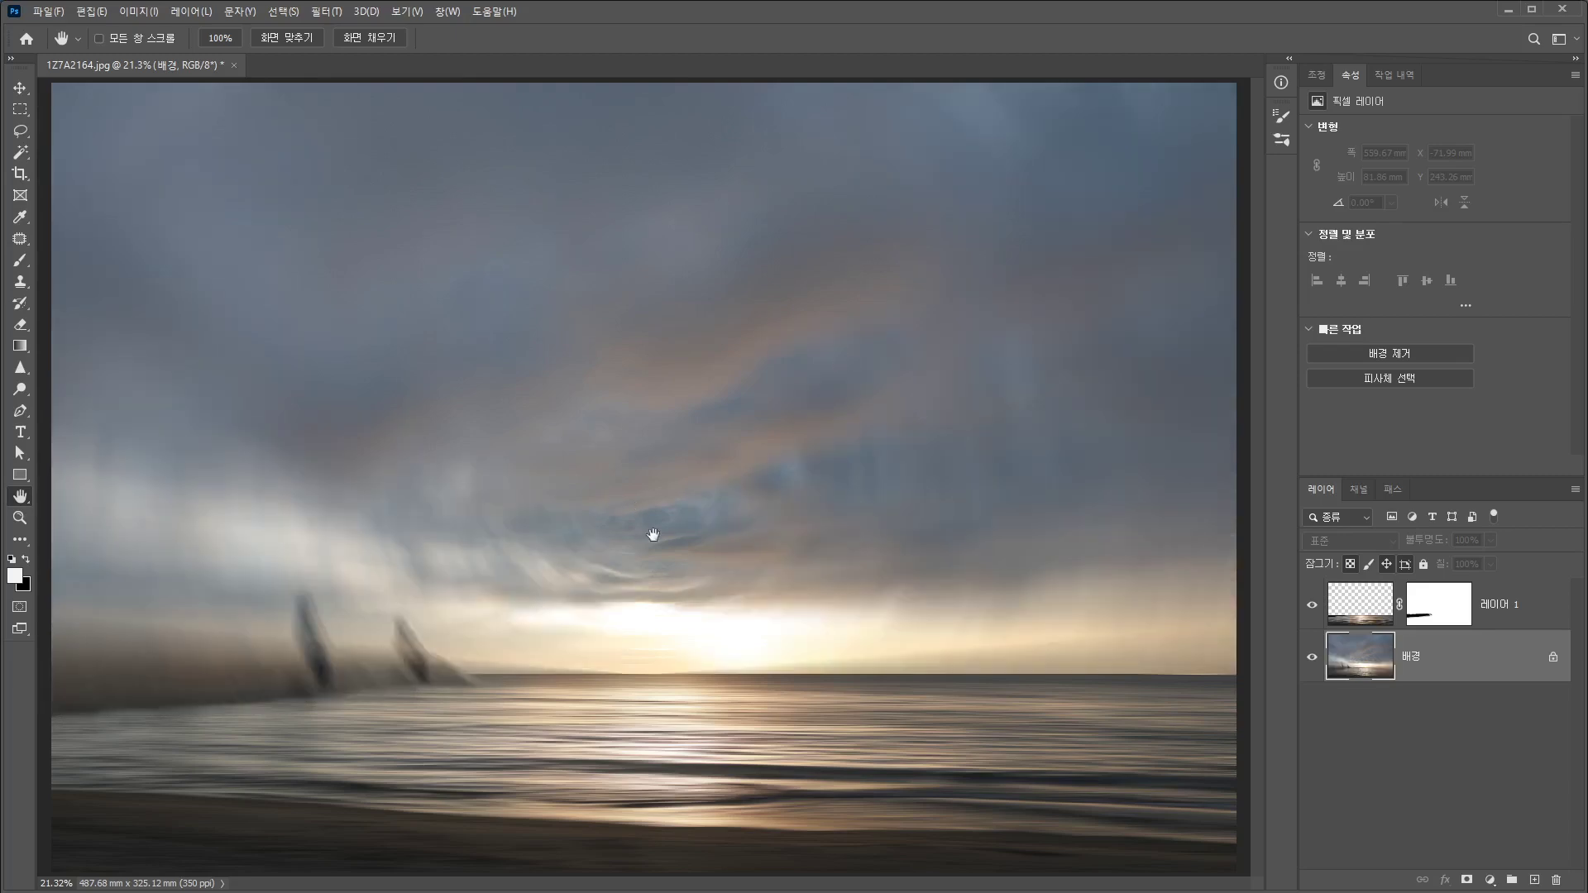
key(ctrl+z)
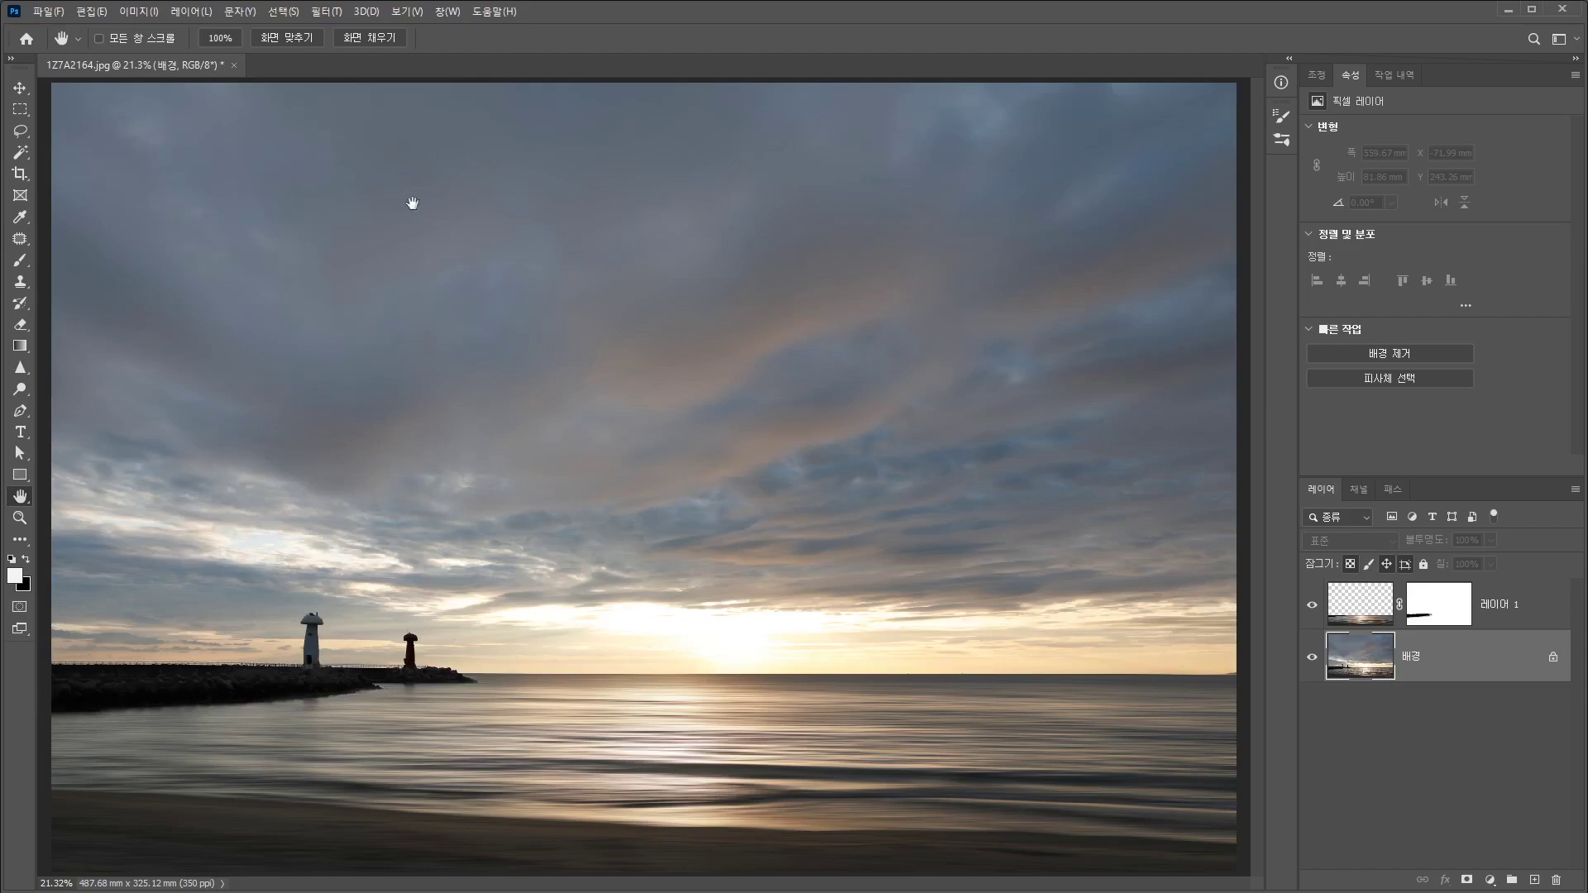
Try a stronger Radial Blur with the Zoom method on the background layer, and undo it
click(327, 13)
mouse_move(341, 309)
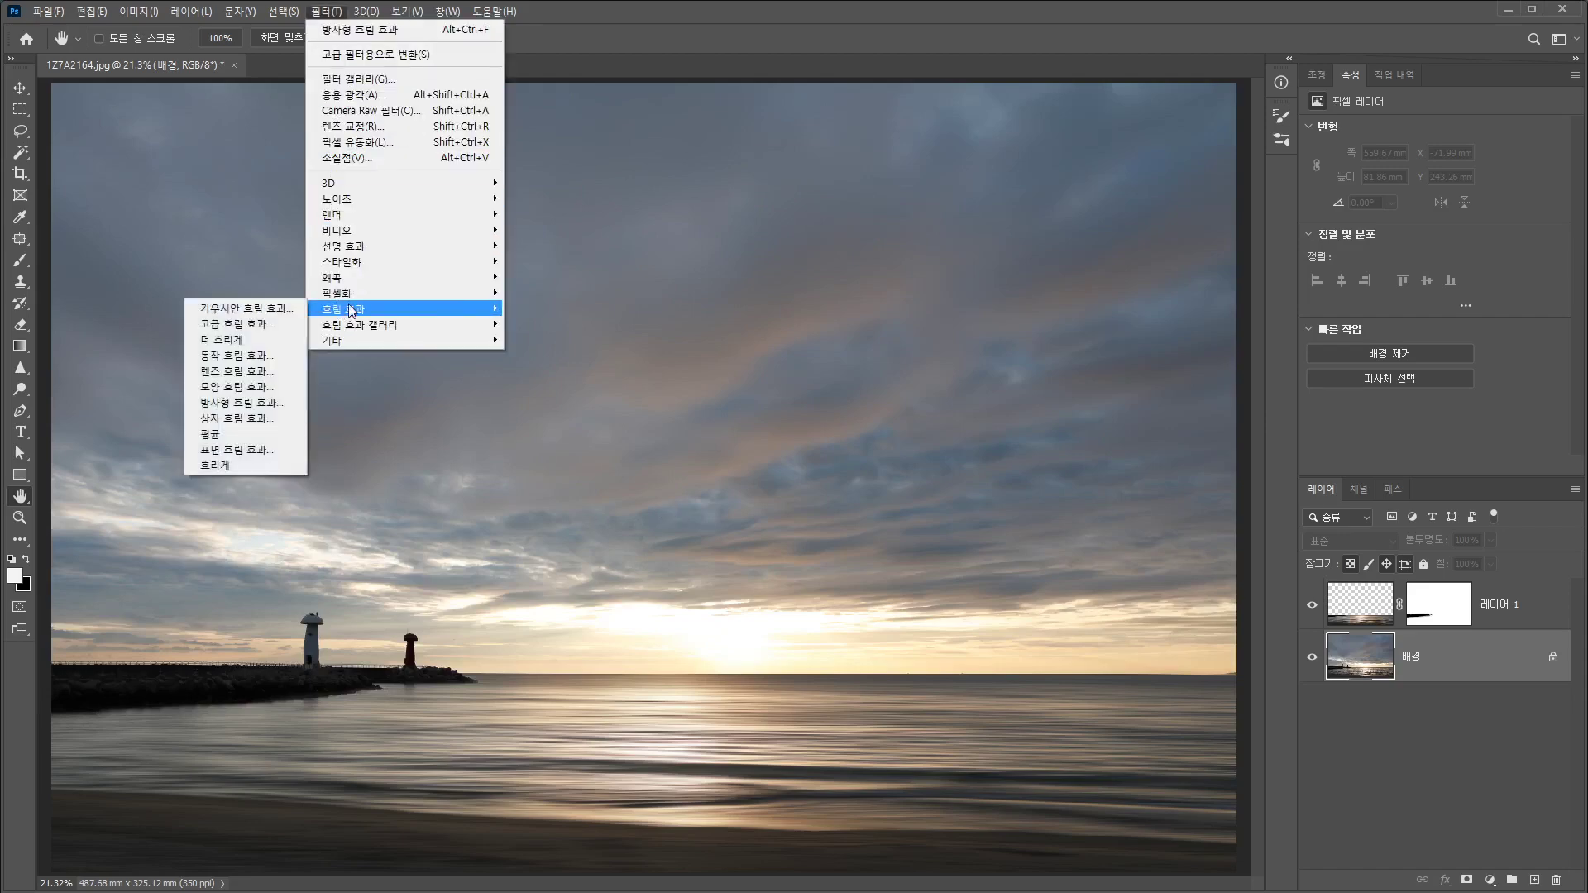
click(273, 403)
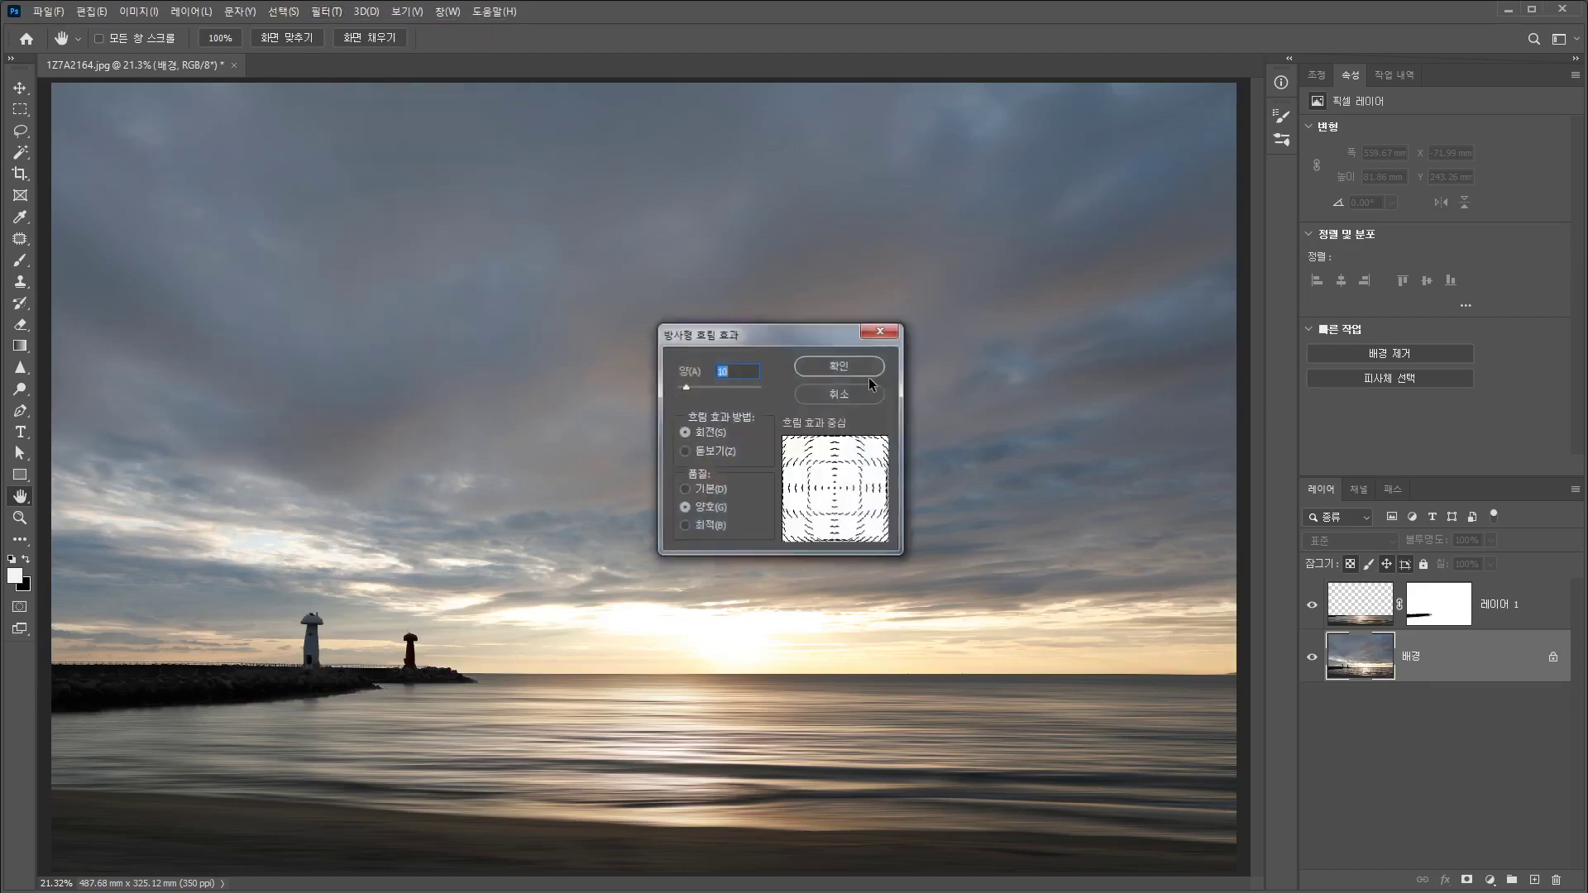
click(686, 453)
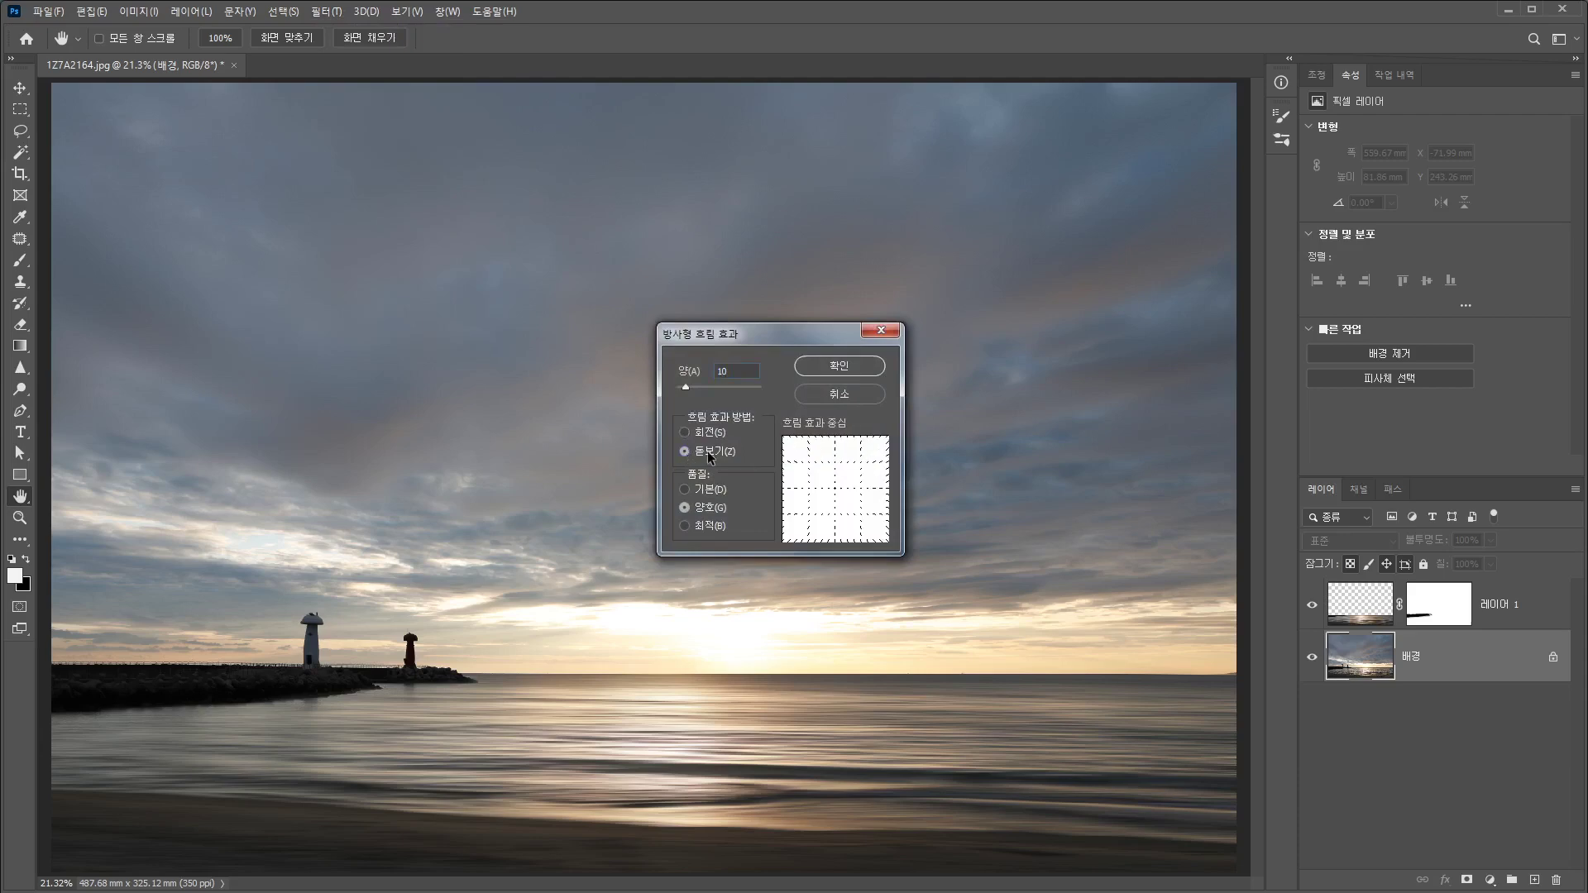
drag(687, 386, 707, 386)
click(860, 365)
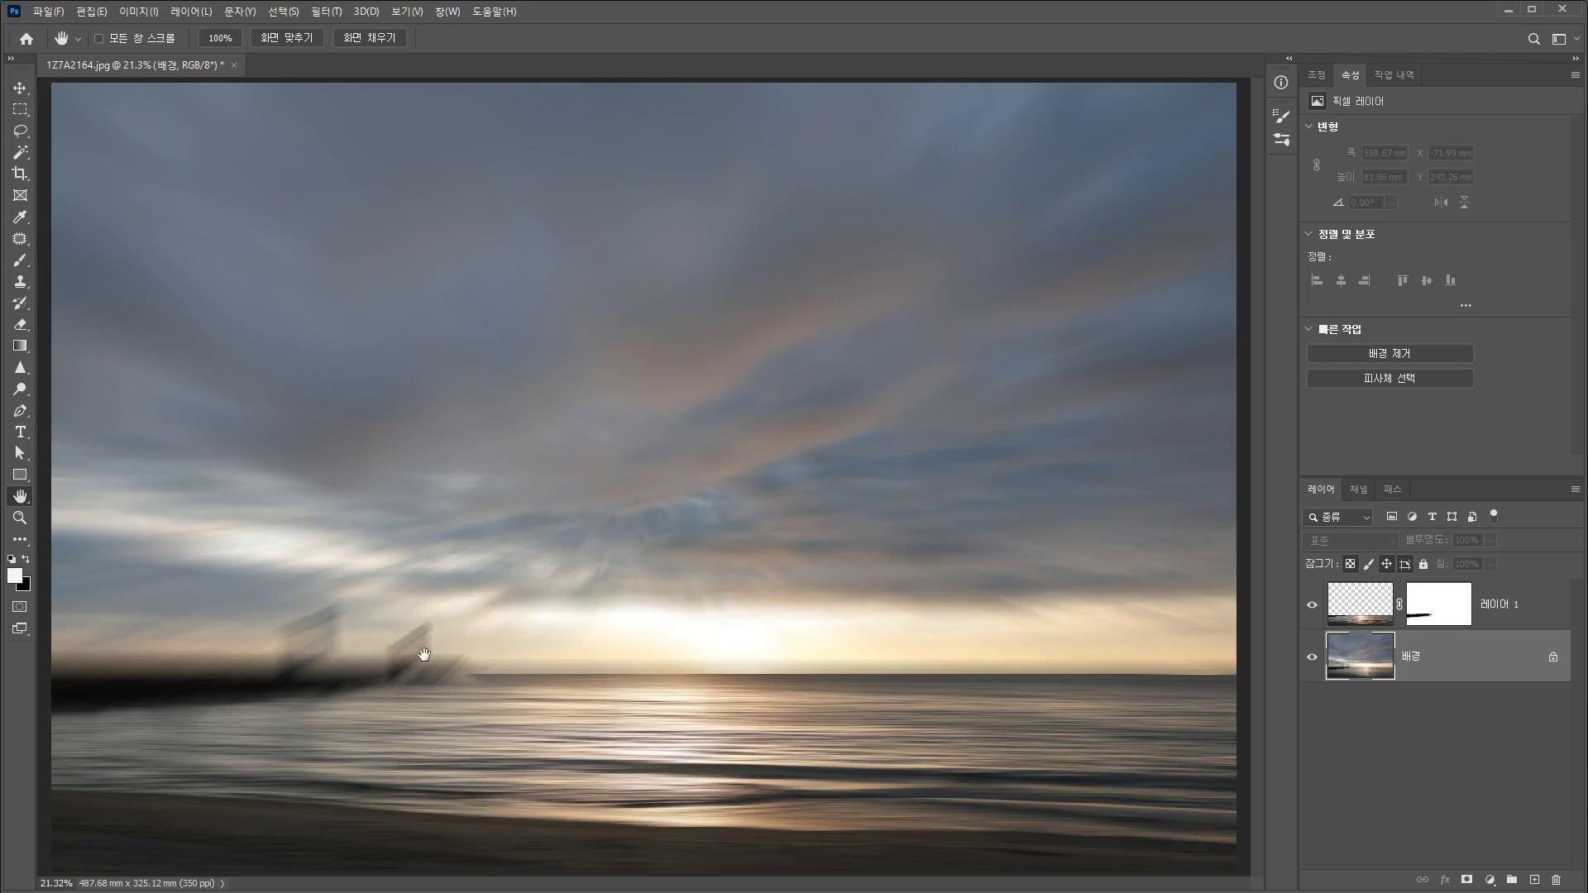
key(ctrl+z)
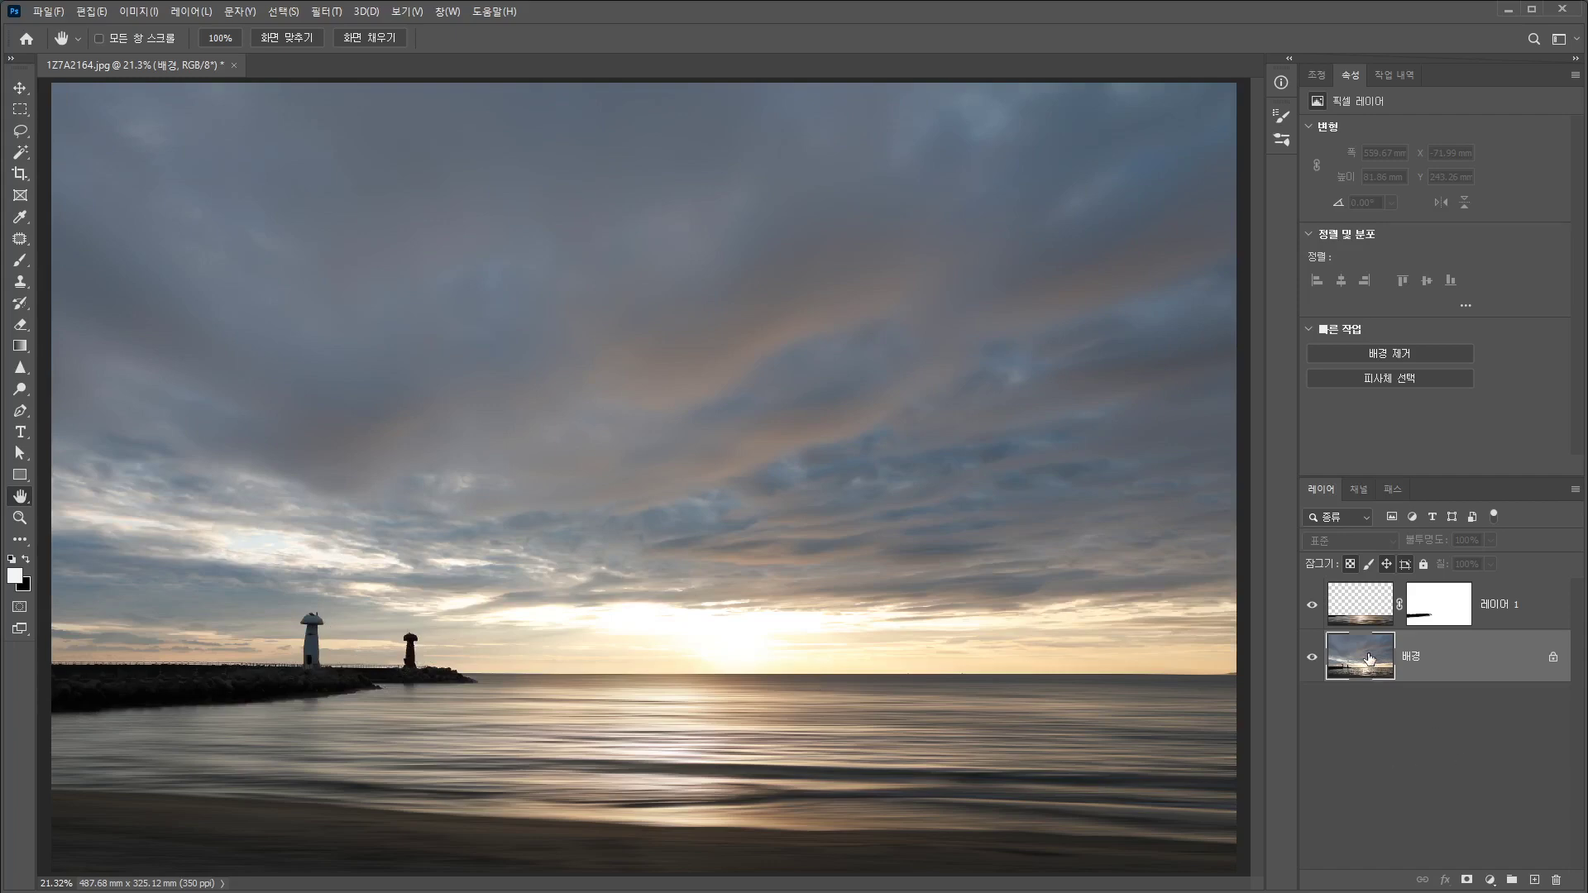
Compare the red, green and blue channels with the blurred sea layer hidden, and duplicate the blue channel
click(1313, 609)
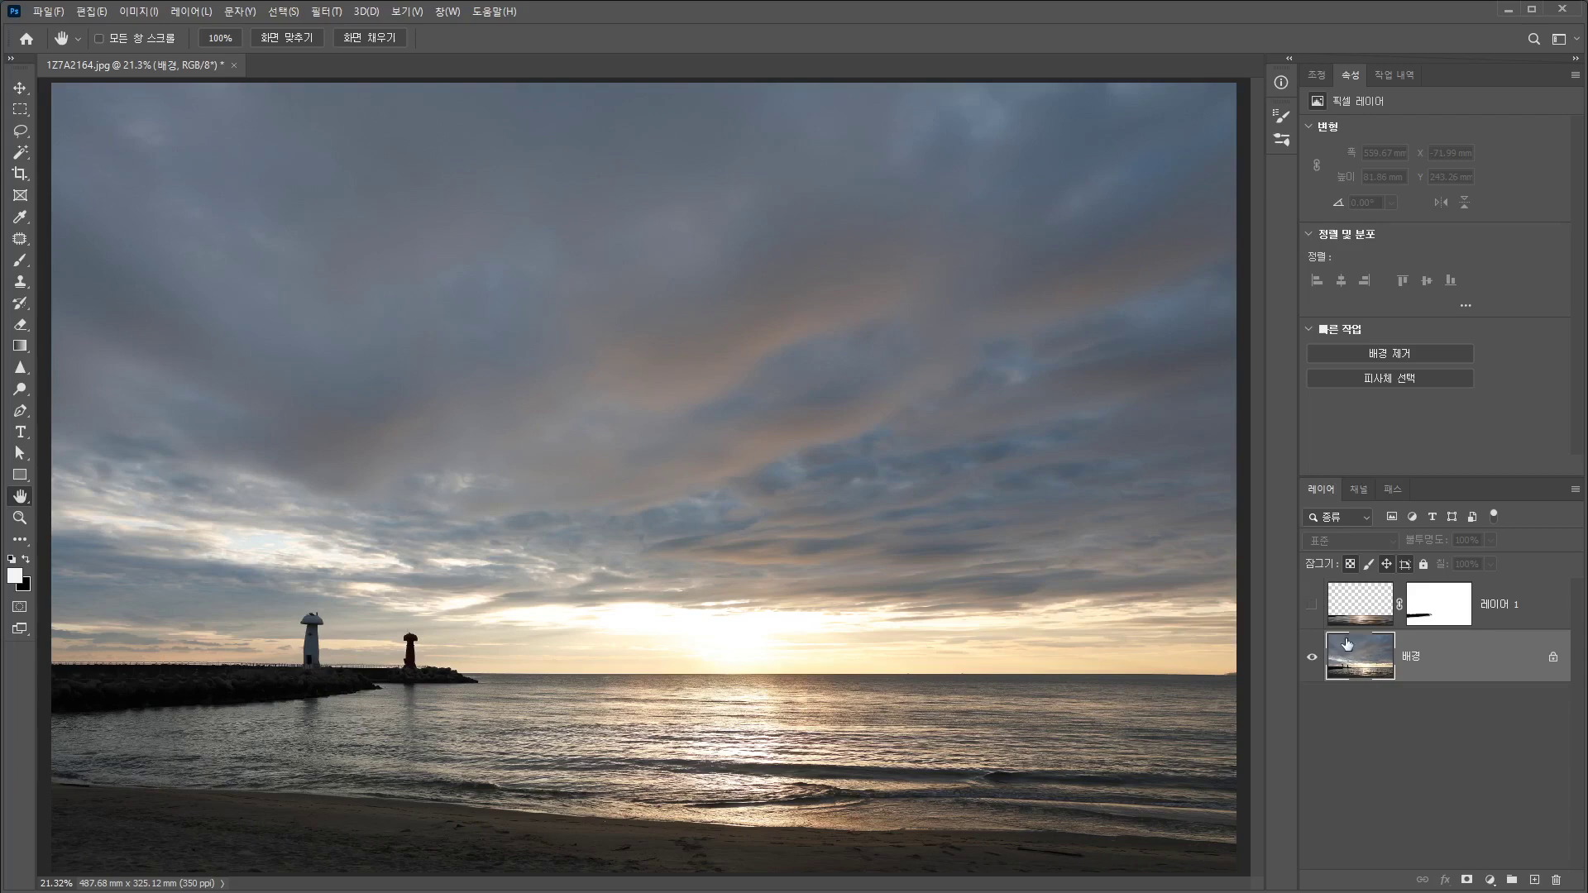
click(1359, 490)
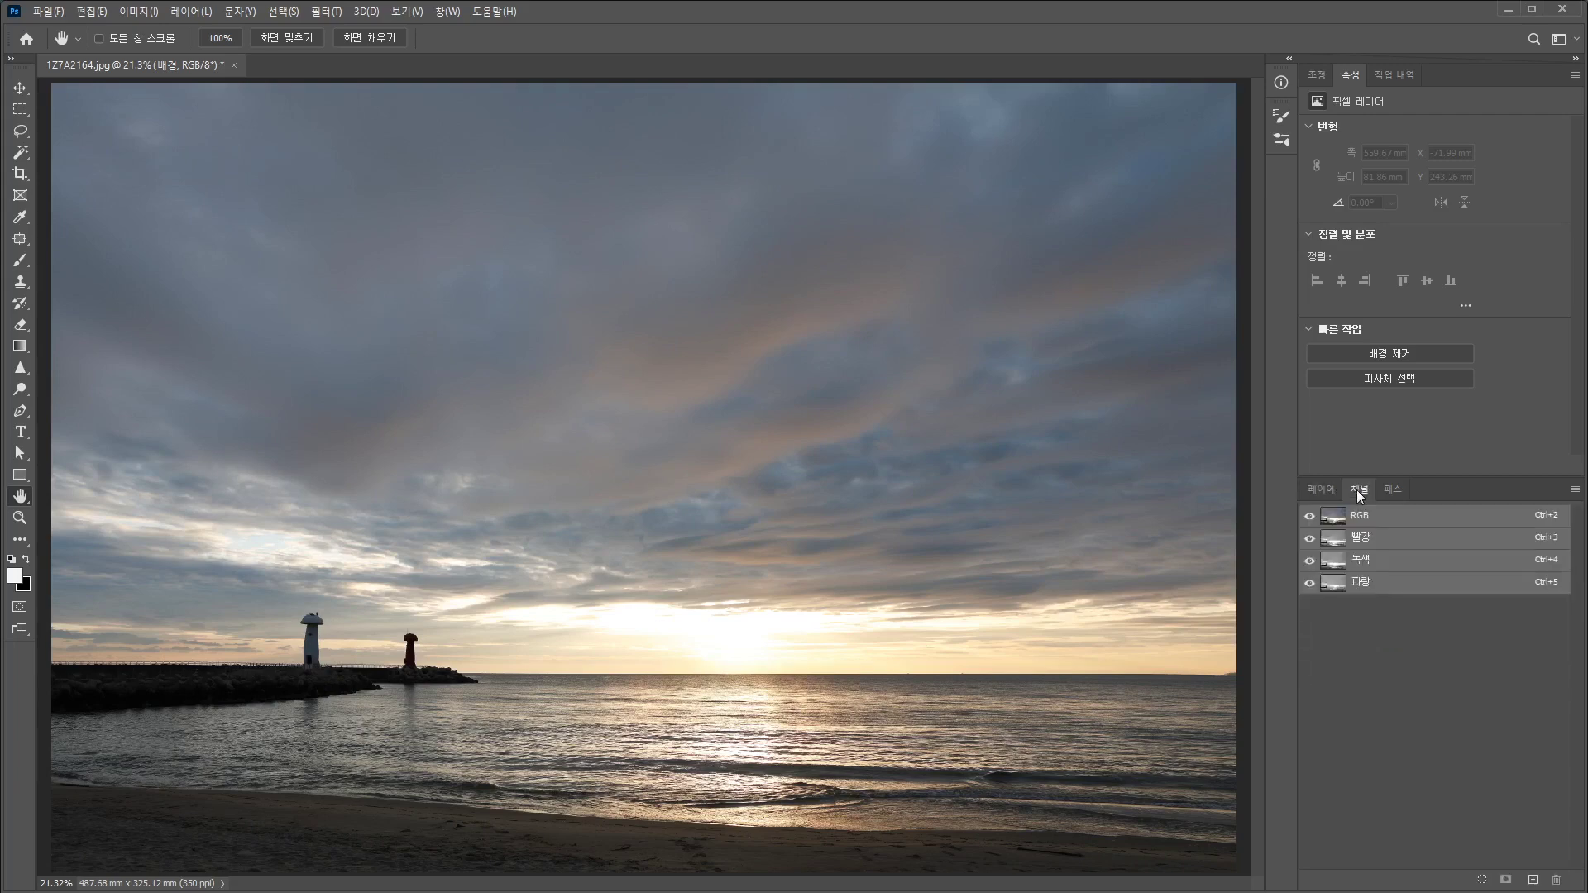
click(1338, 544)
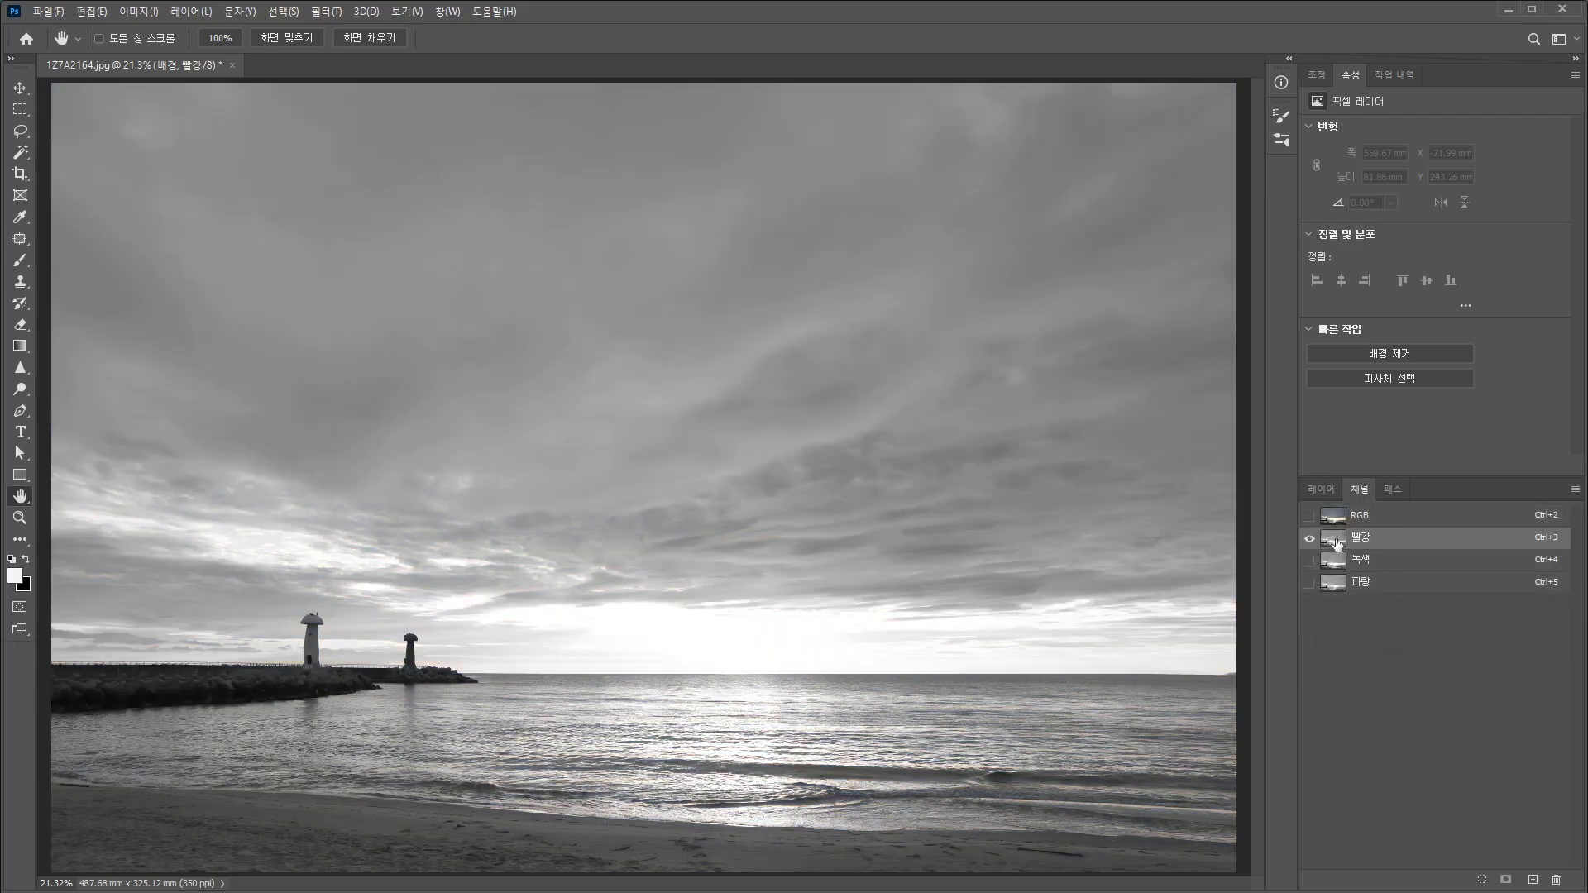
click(1338, 566)
click(1335, 589)
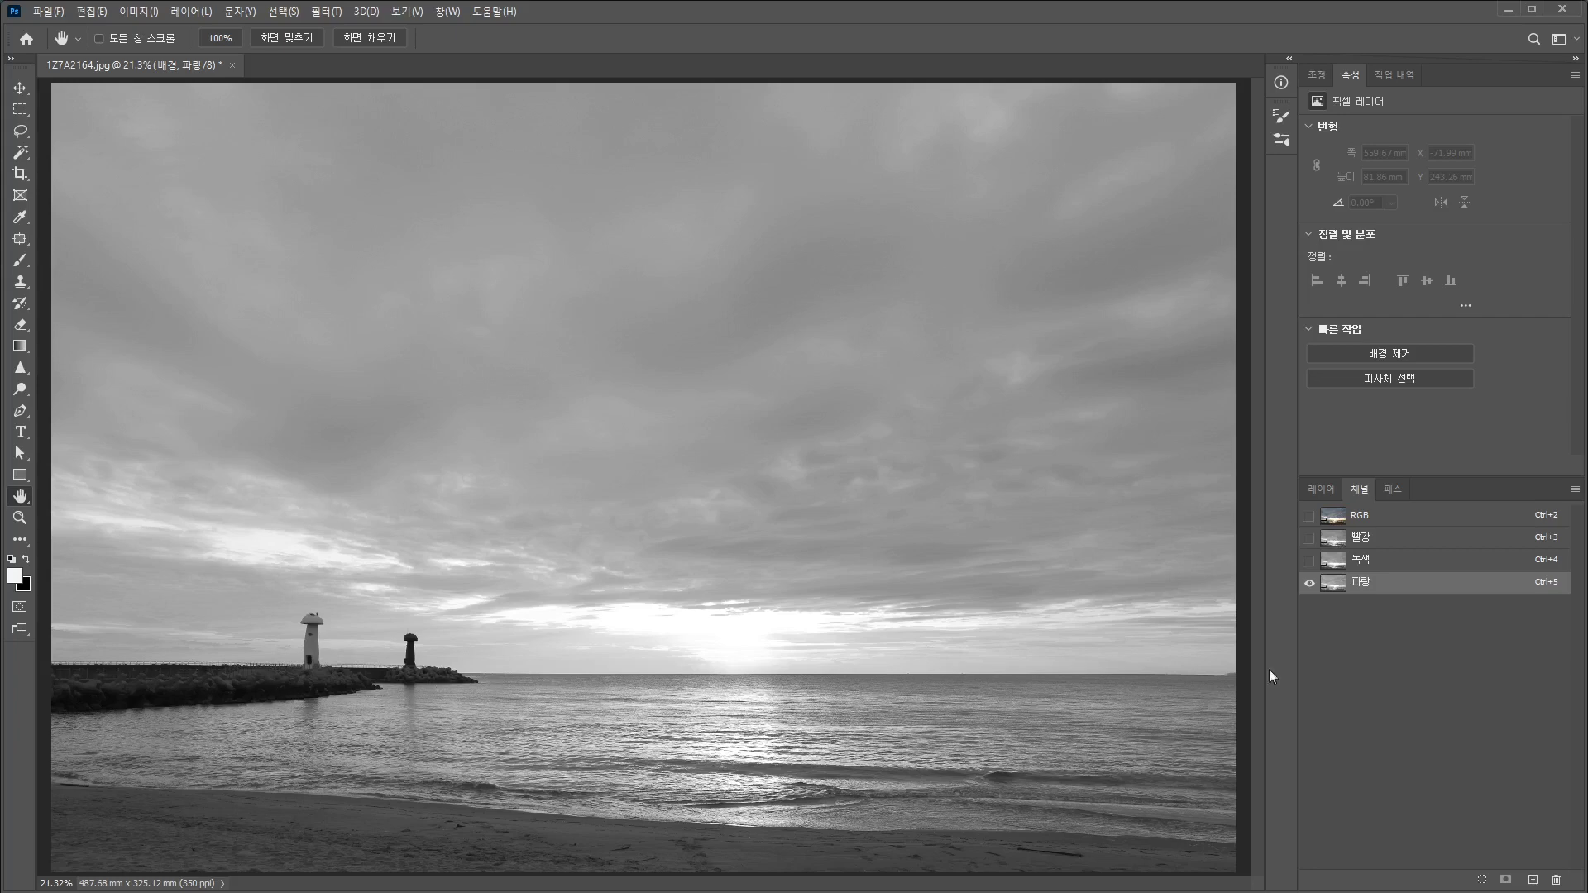
click(1335, 563)
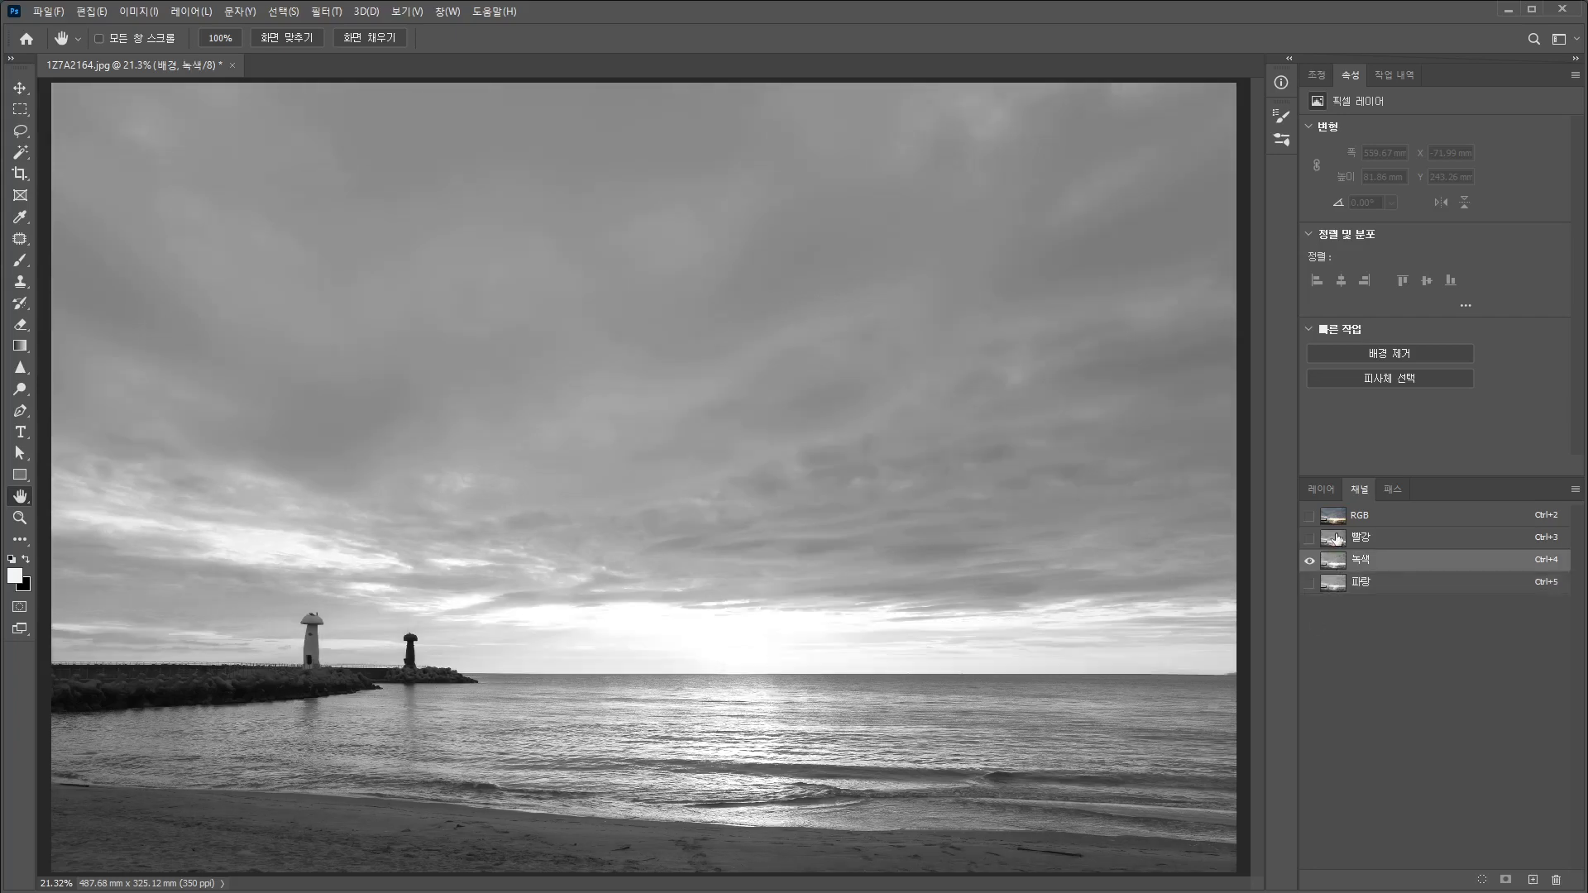
click(1337, 538)
click(1334, 584)
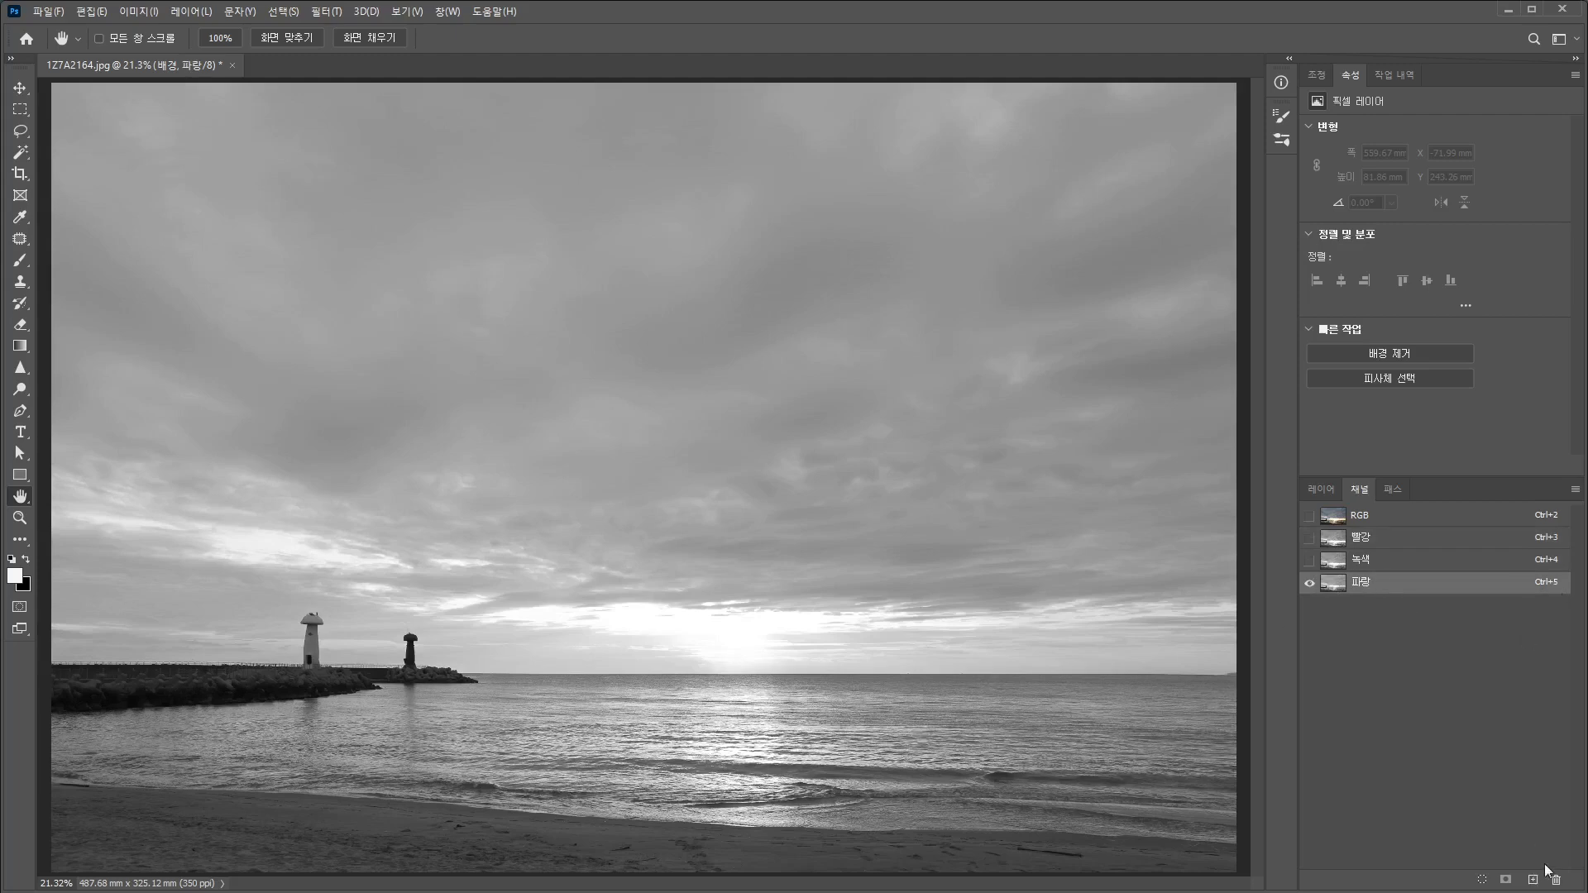
drag(1523, 586, 1535, 883)
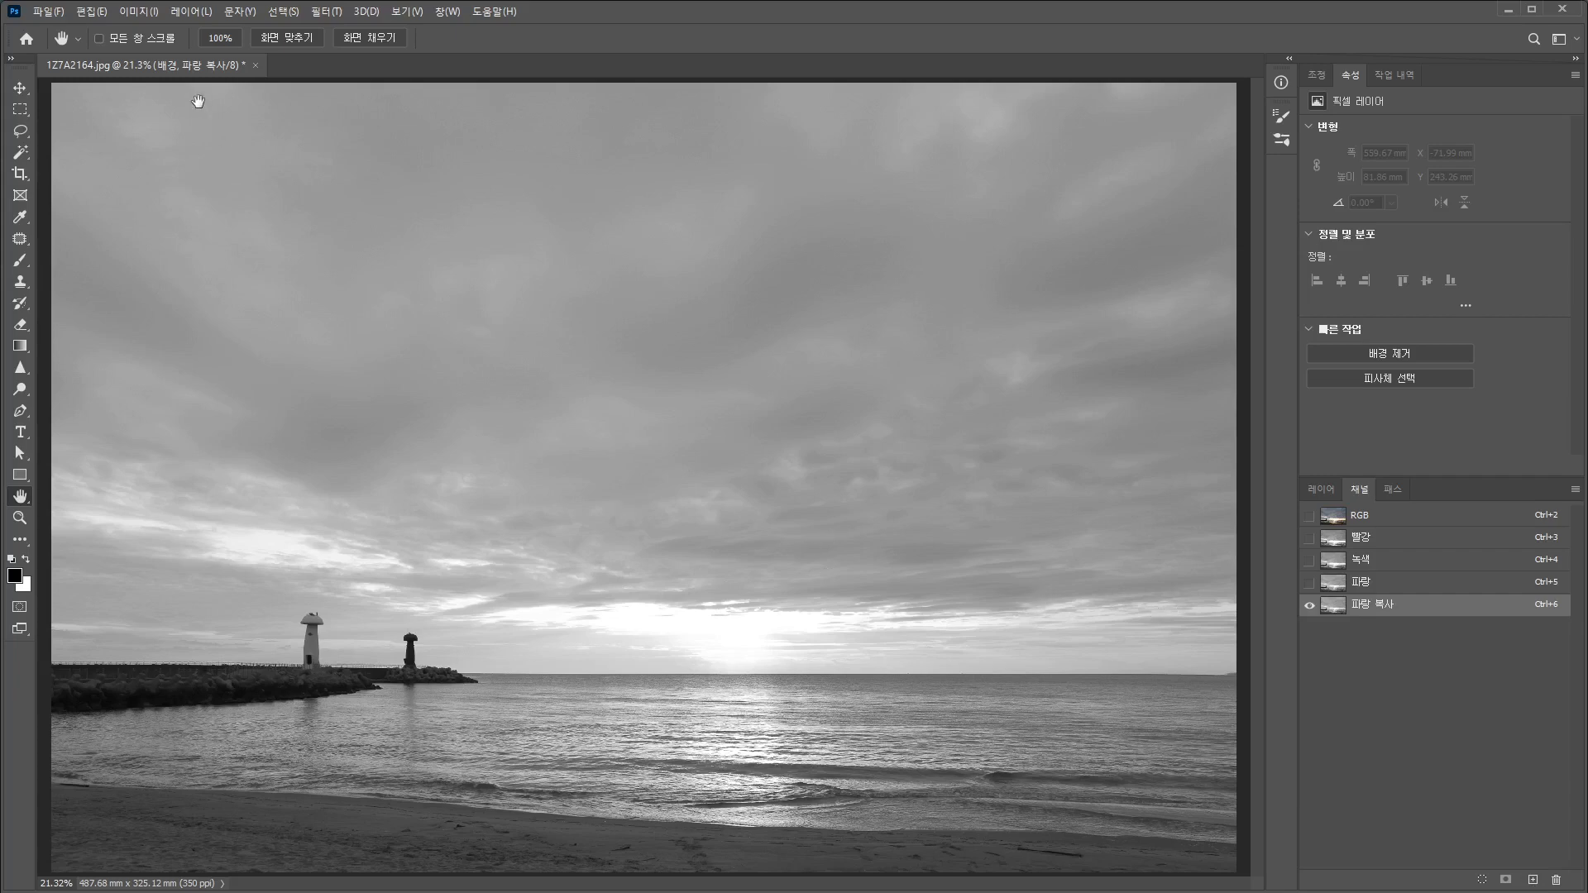
Raise the contrast of the duplicated blue channel with Levels, setting the inputs to 71, 1.58 and 212
click(141, 11)
mouse_move(145, 56)
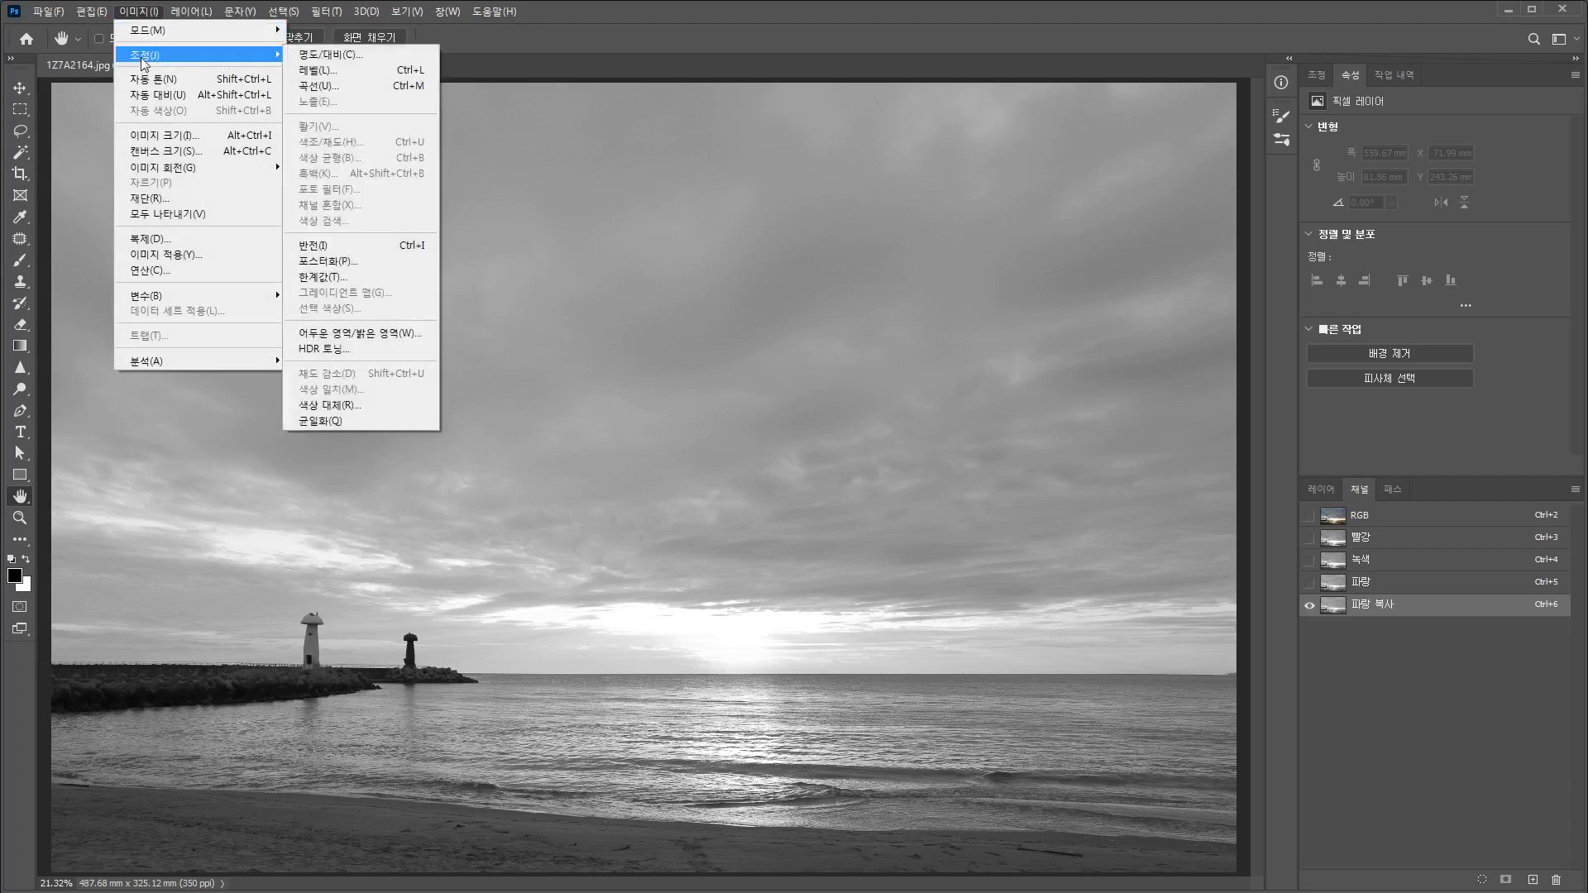
click(343, 69)
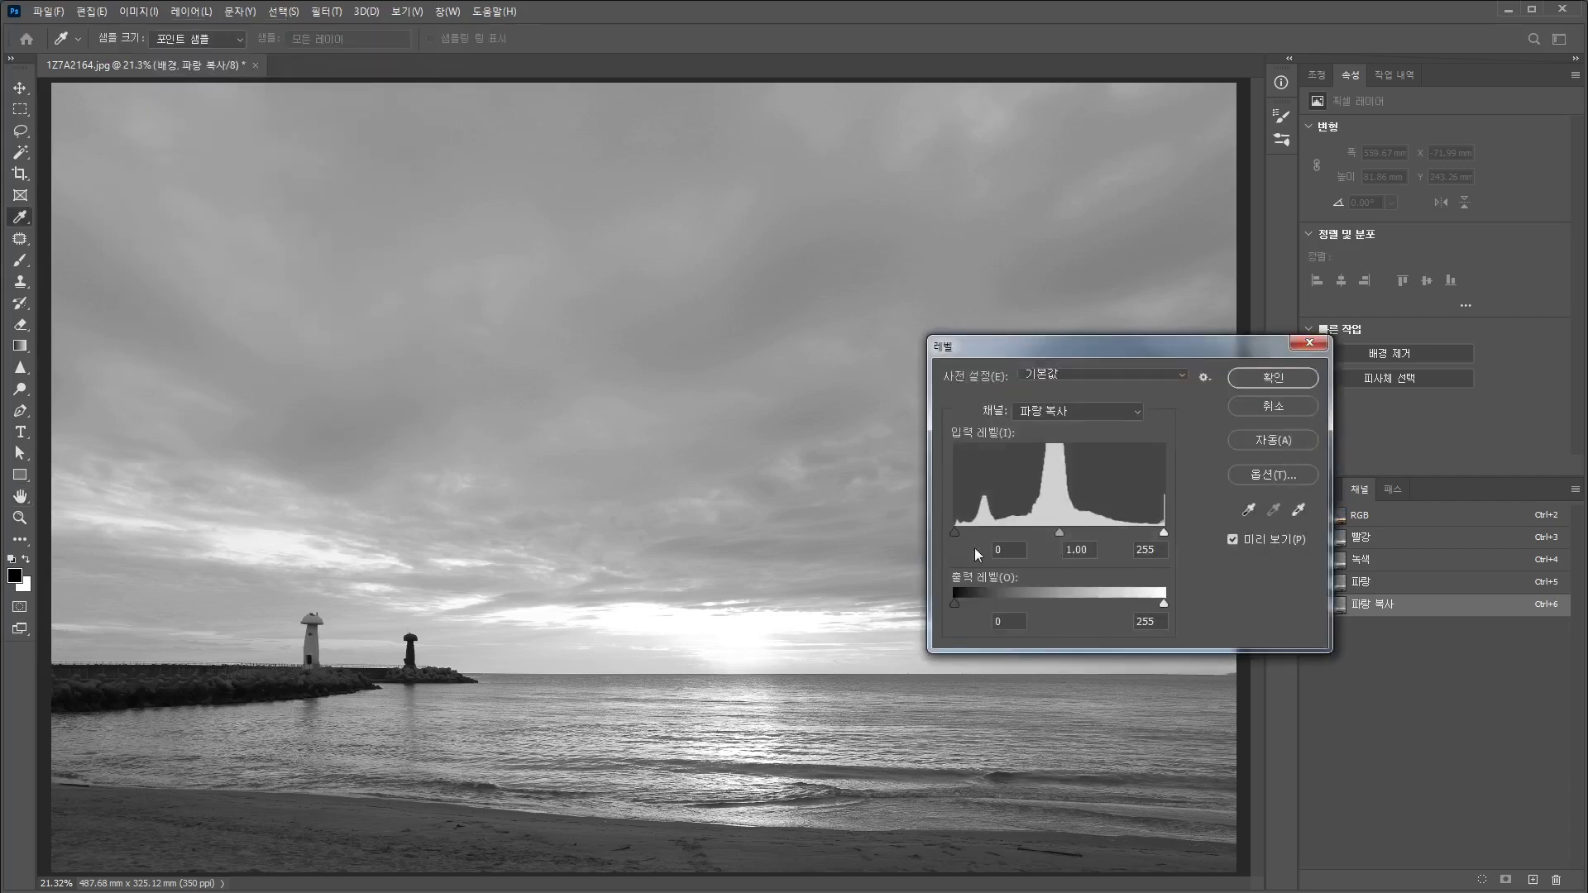
drag(1064, 349, 981, 350)
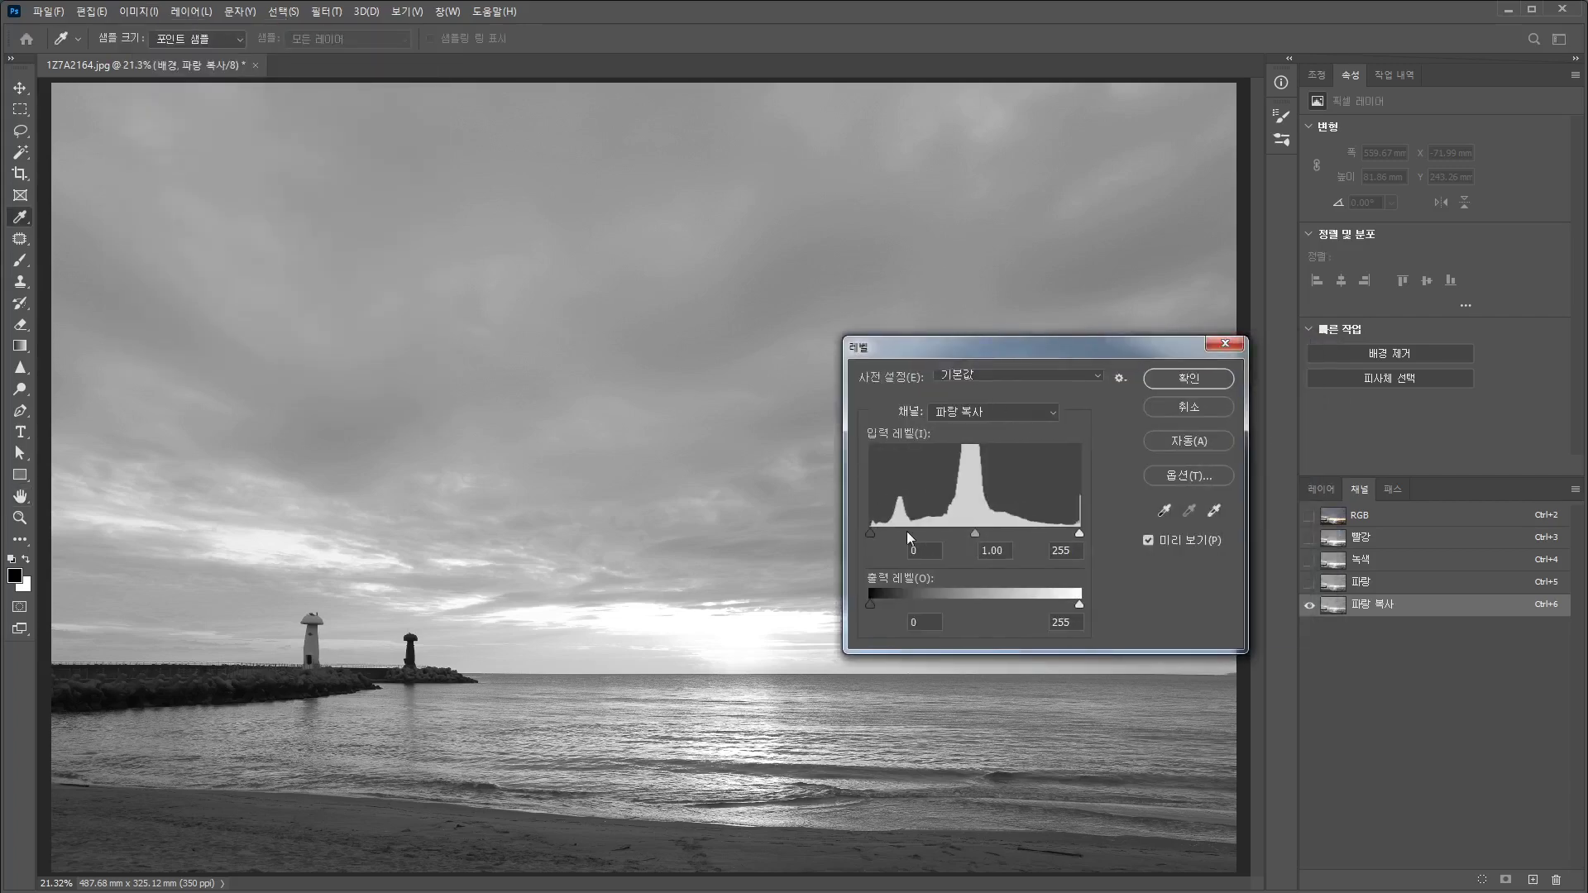
drag(871, 533, 925, 533)
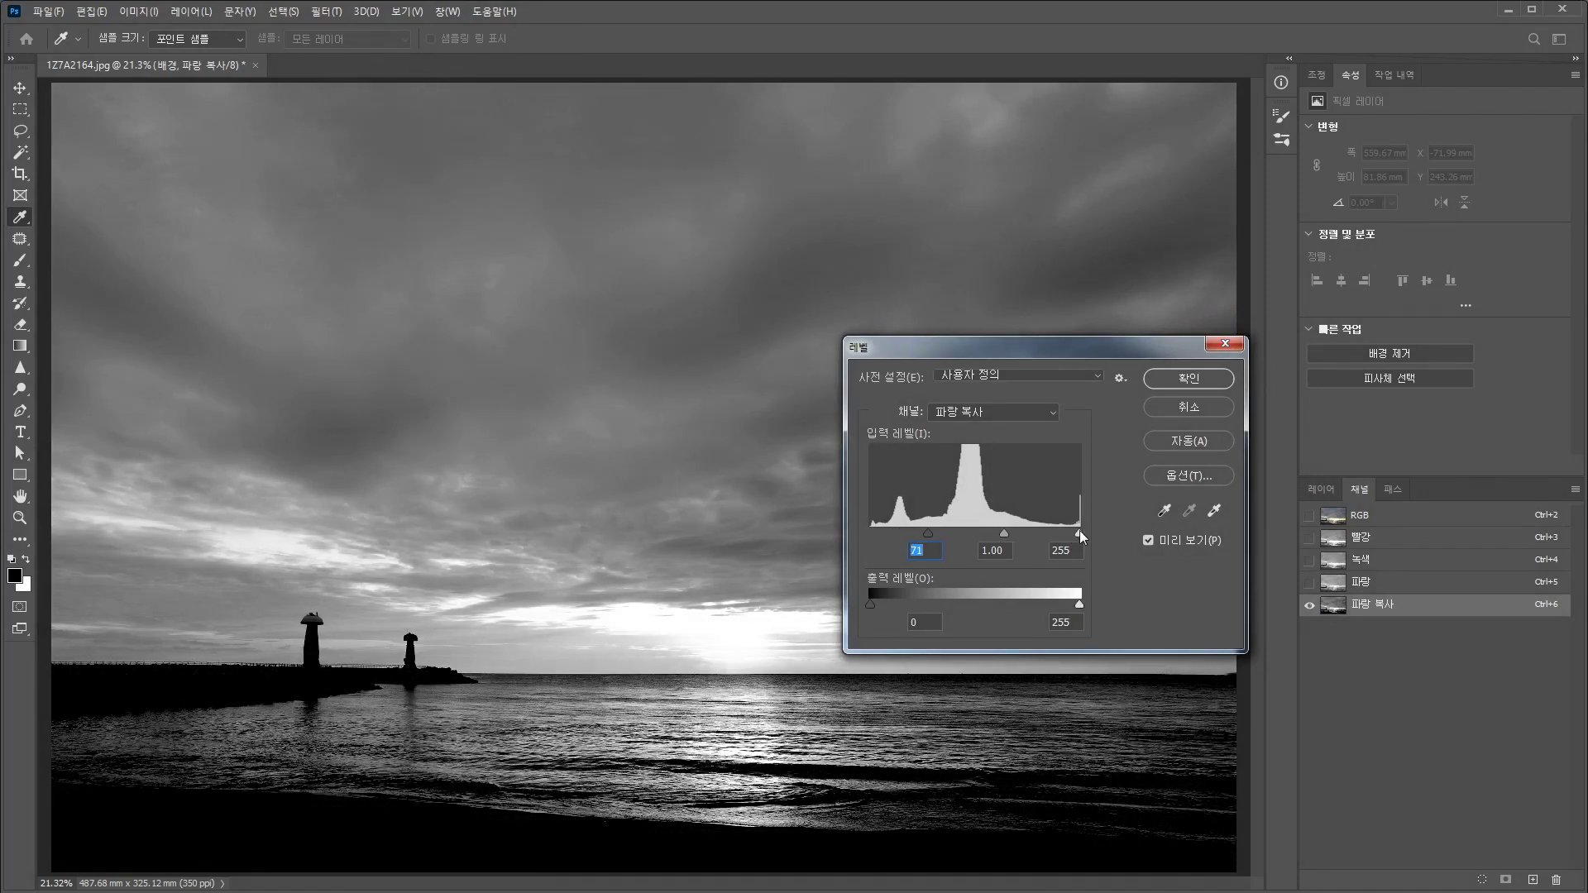
drag(1080, 533, 1044, 533)
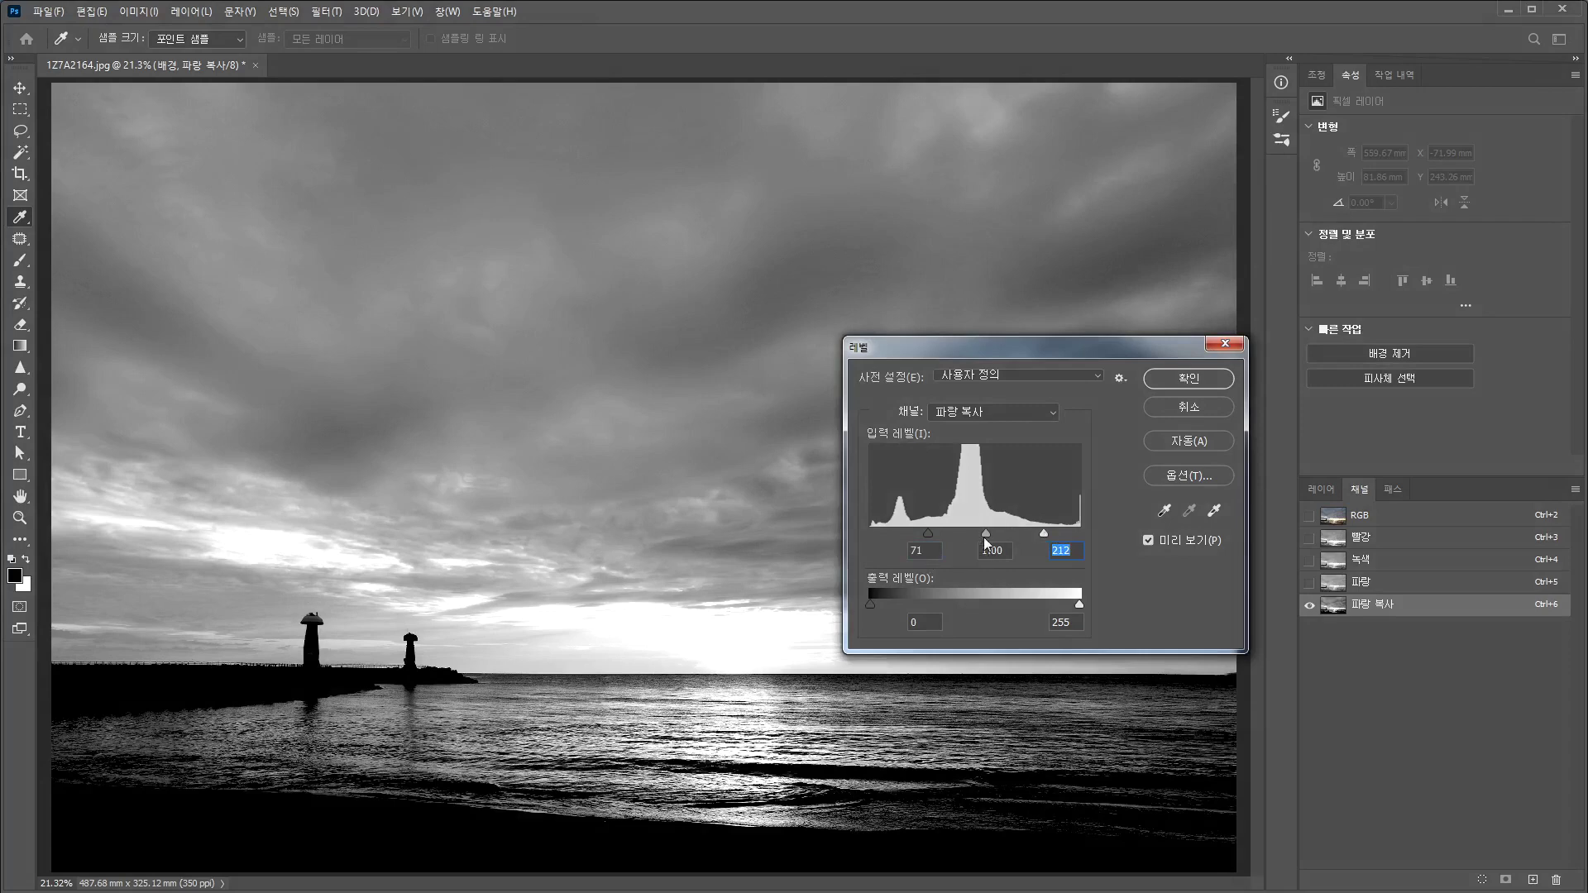
drag(986, 536, 967, 532)
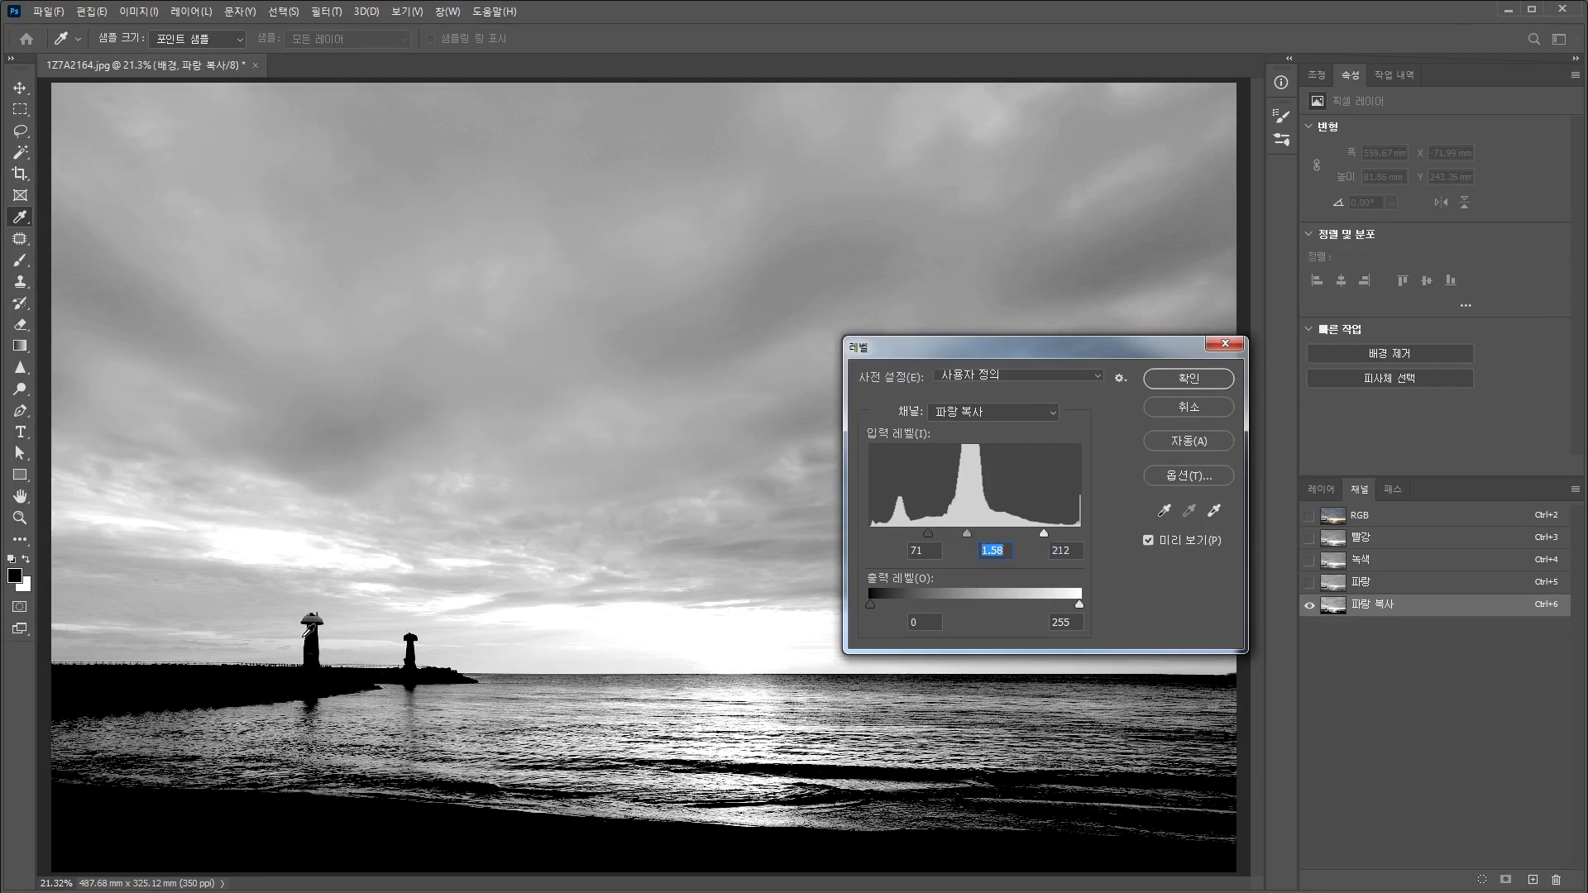
click(1174, 380)
Select the full-width area below the horizon, about 487.7 × 81.4 mm, fill it with black and deselect
key(space)
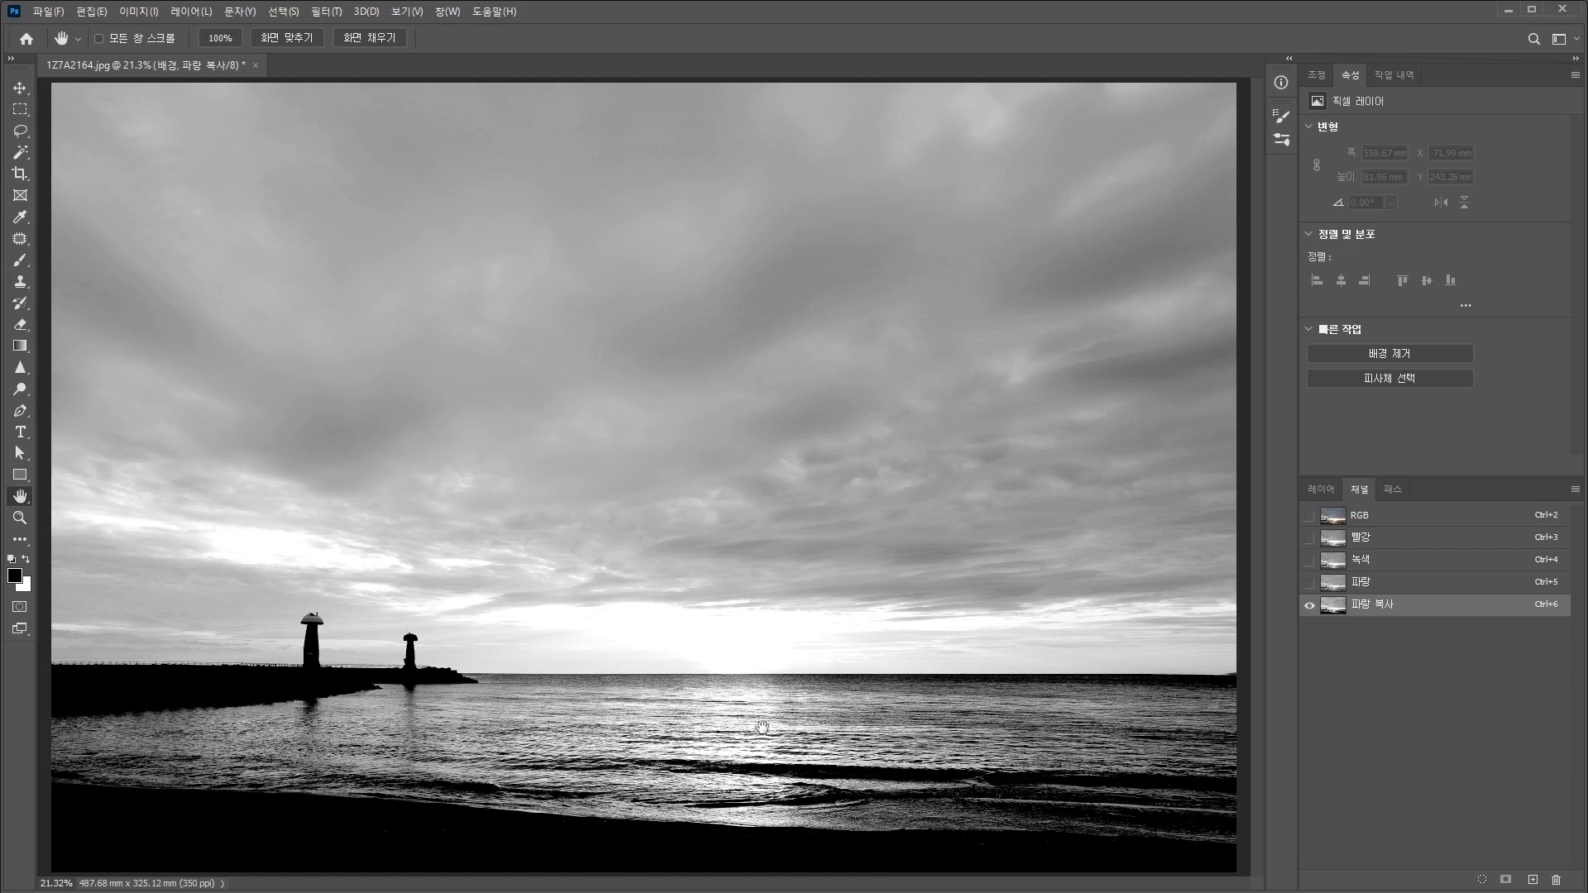
key(m)
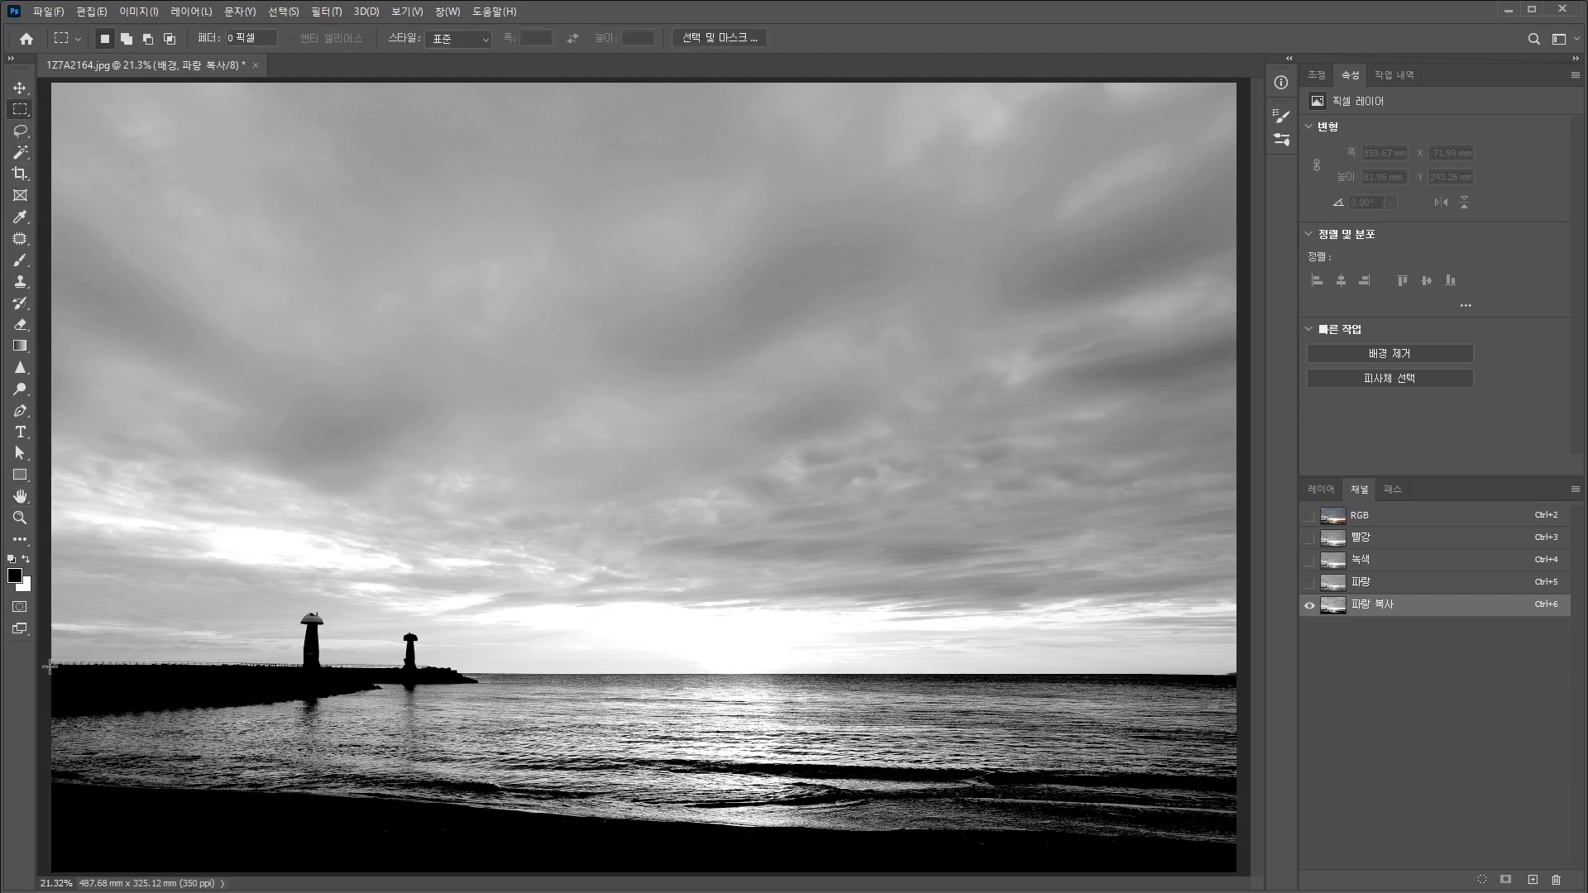
drag(50, 666, 1168, 874)
click(1240, 675)
drag(1240, 675, 49, 878)
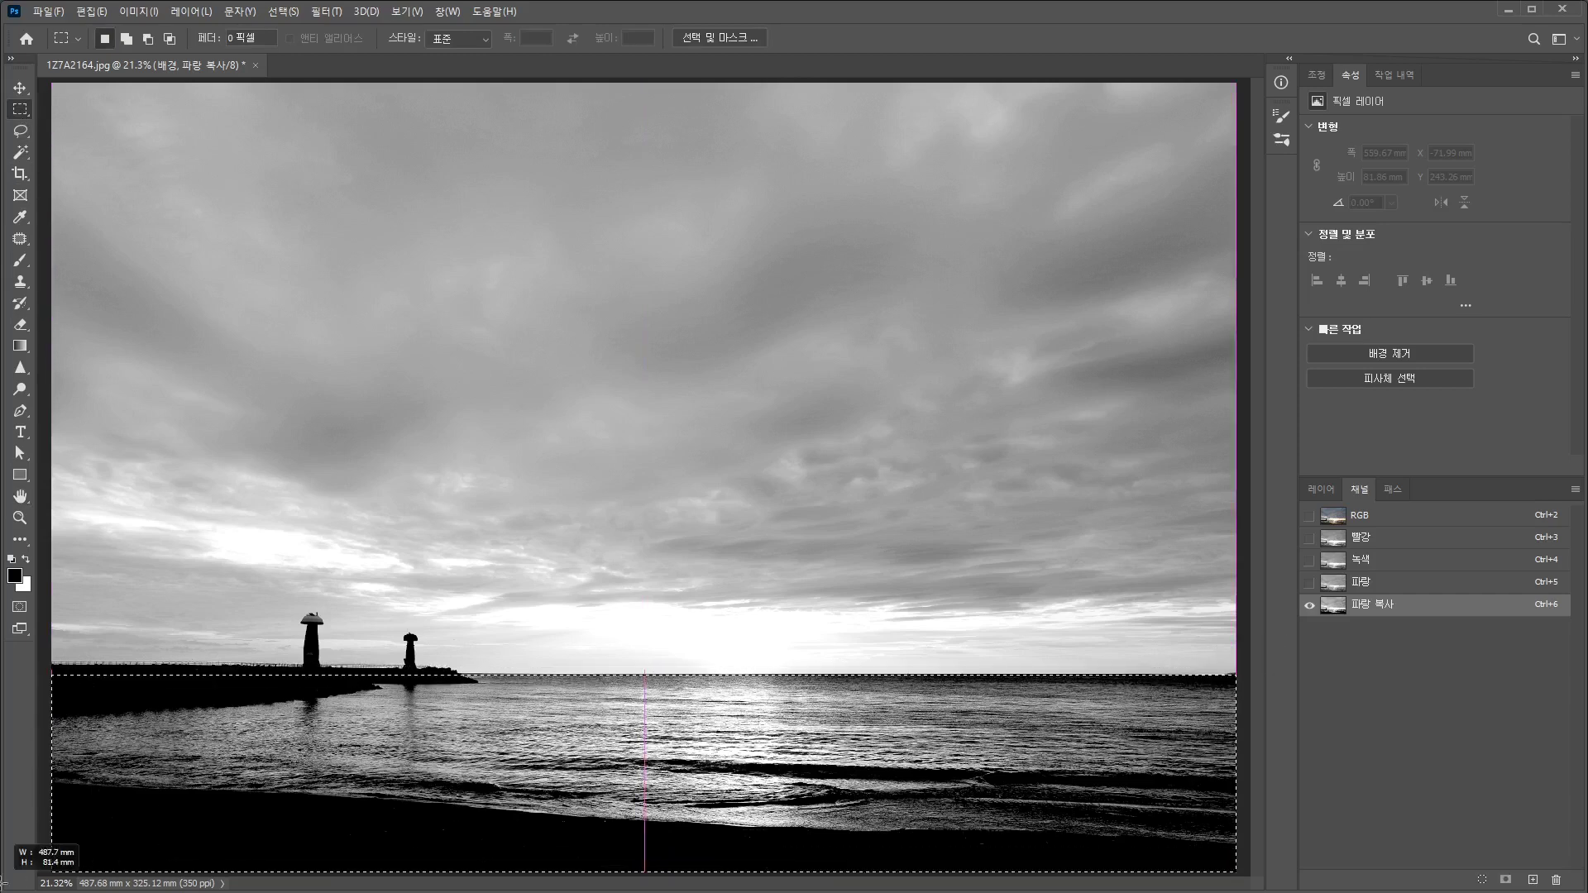
drag(758, 642, 827, 701)
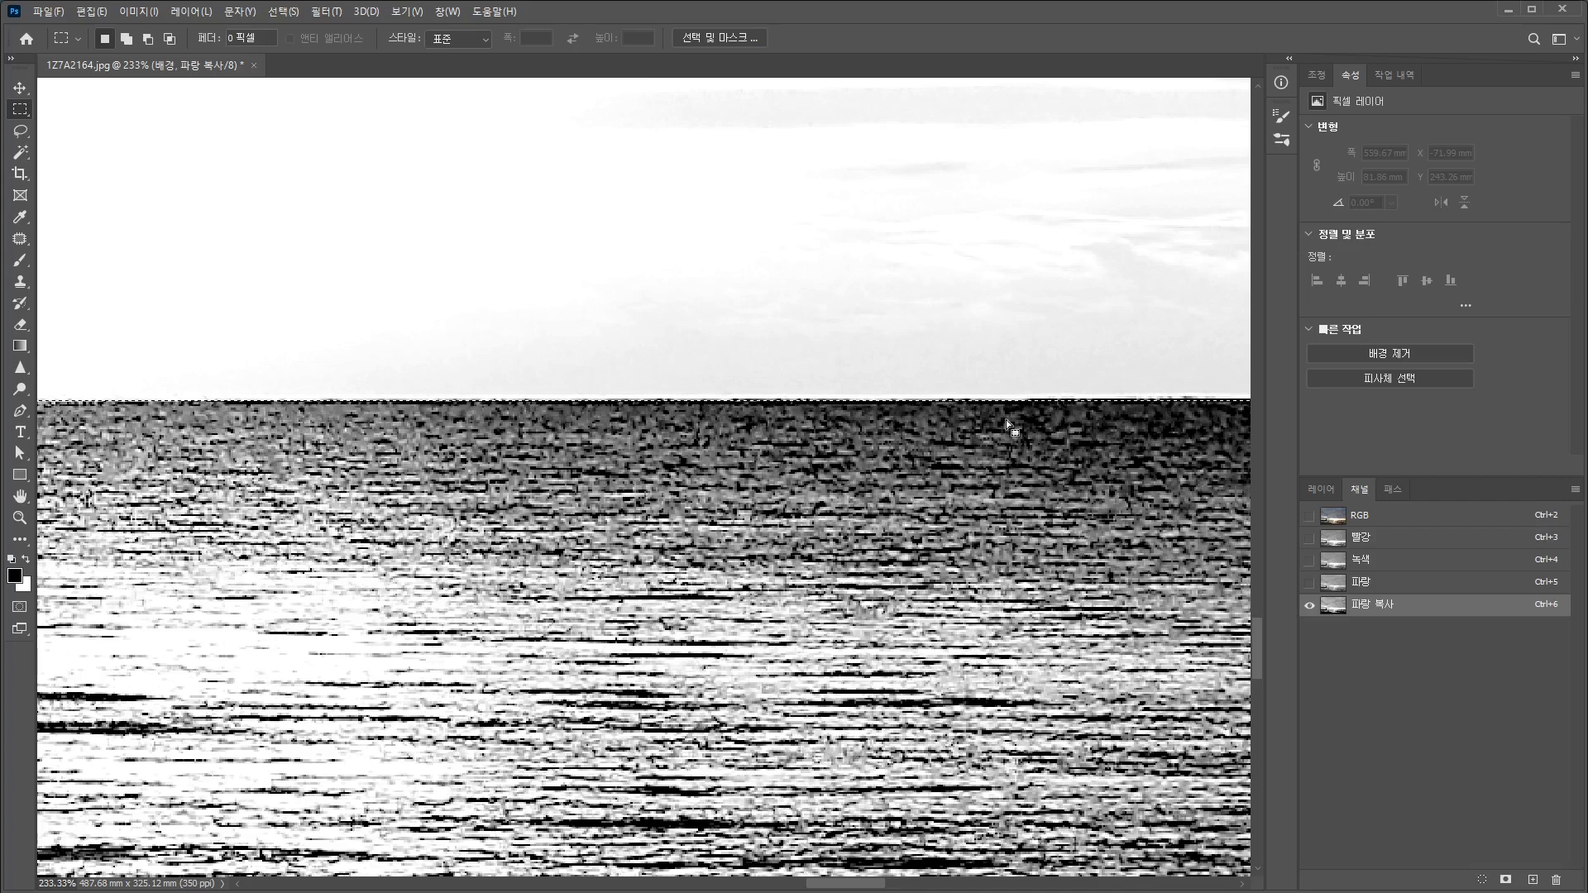
double_click(20, 497)
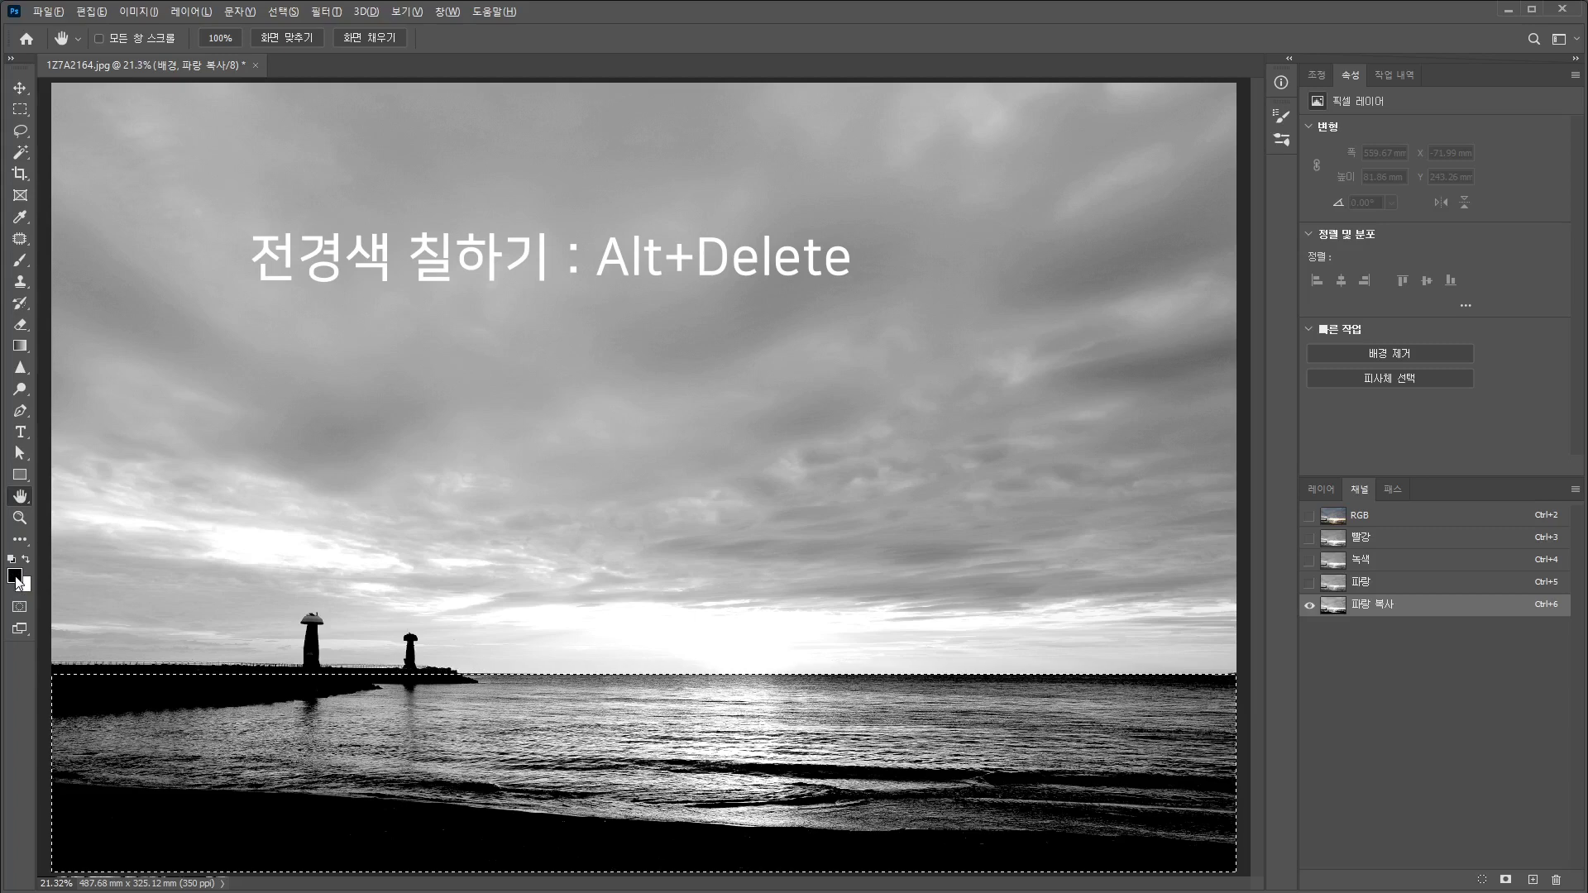
key(alt+Delete)
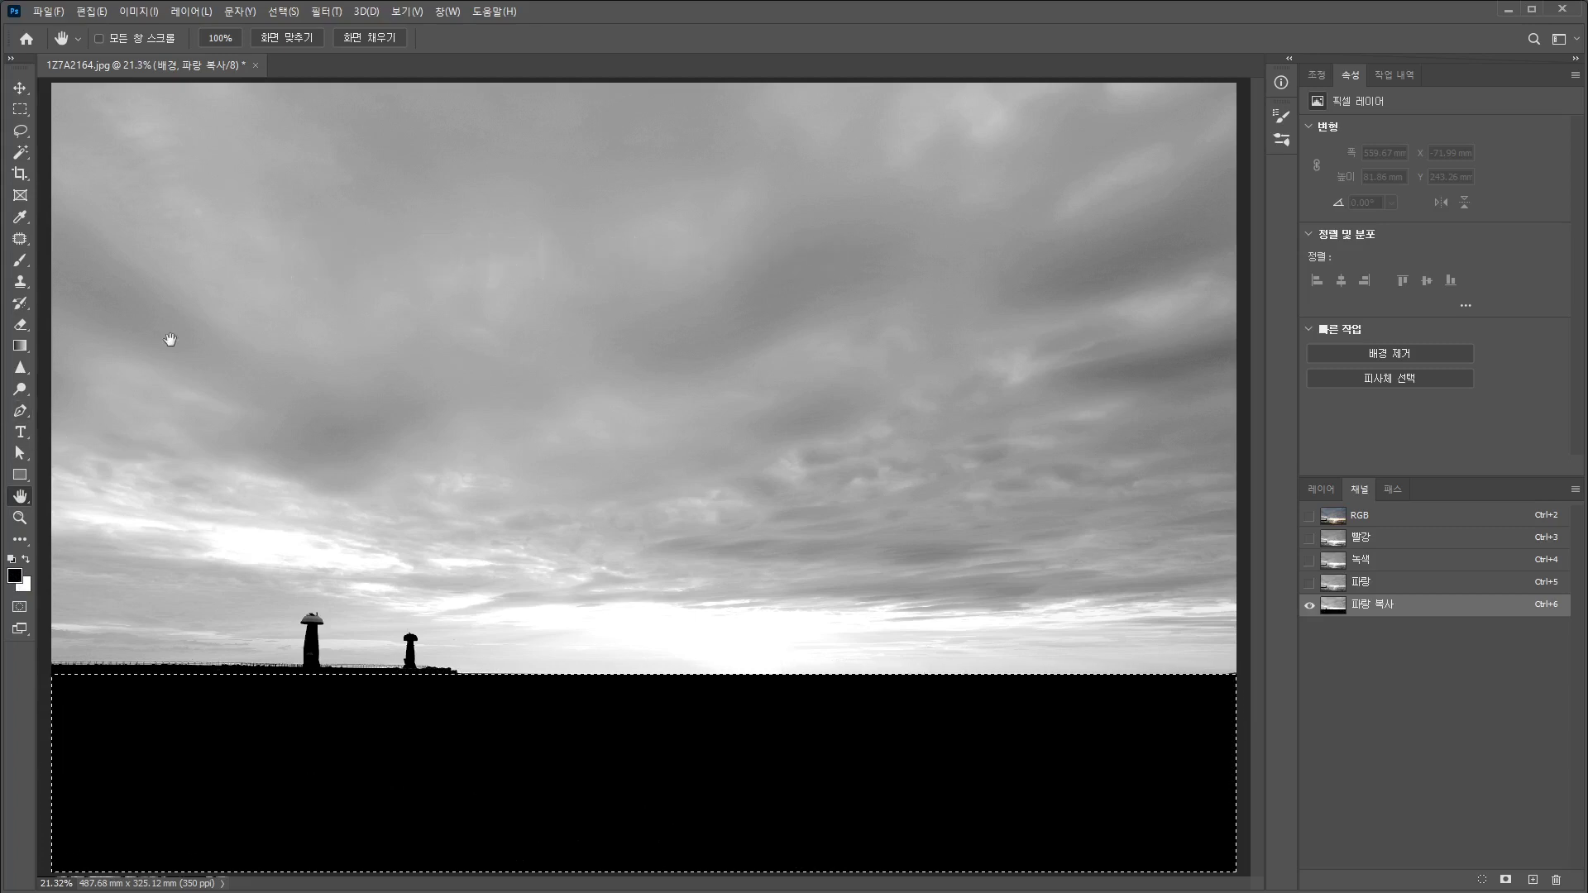
click(20, 110)
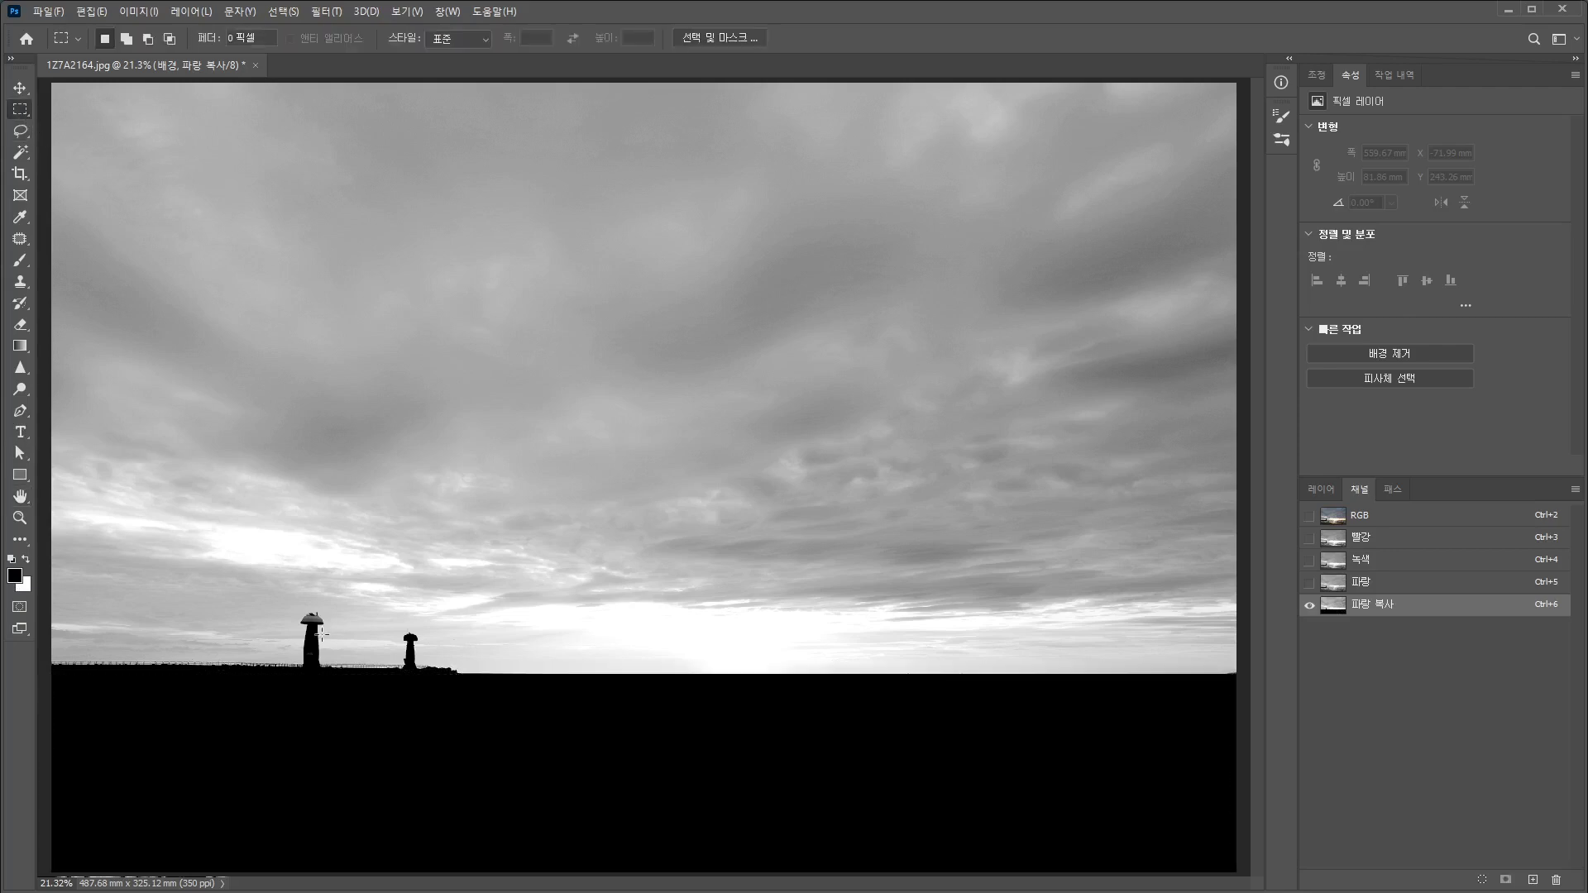
Set up a 10-pixel brush with 100% hardness and 100% opacity for retouching the larger lighthouse
ctrl+click(460, 390)
ctrl+click(462, 368)
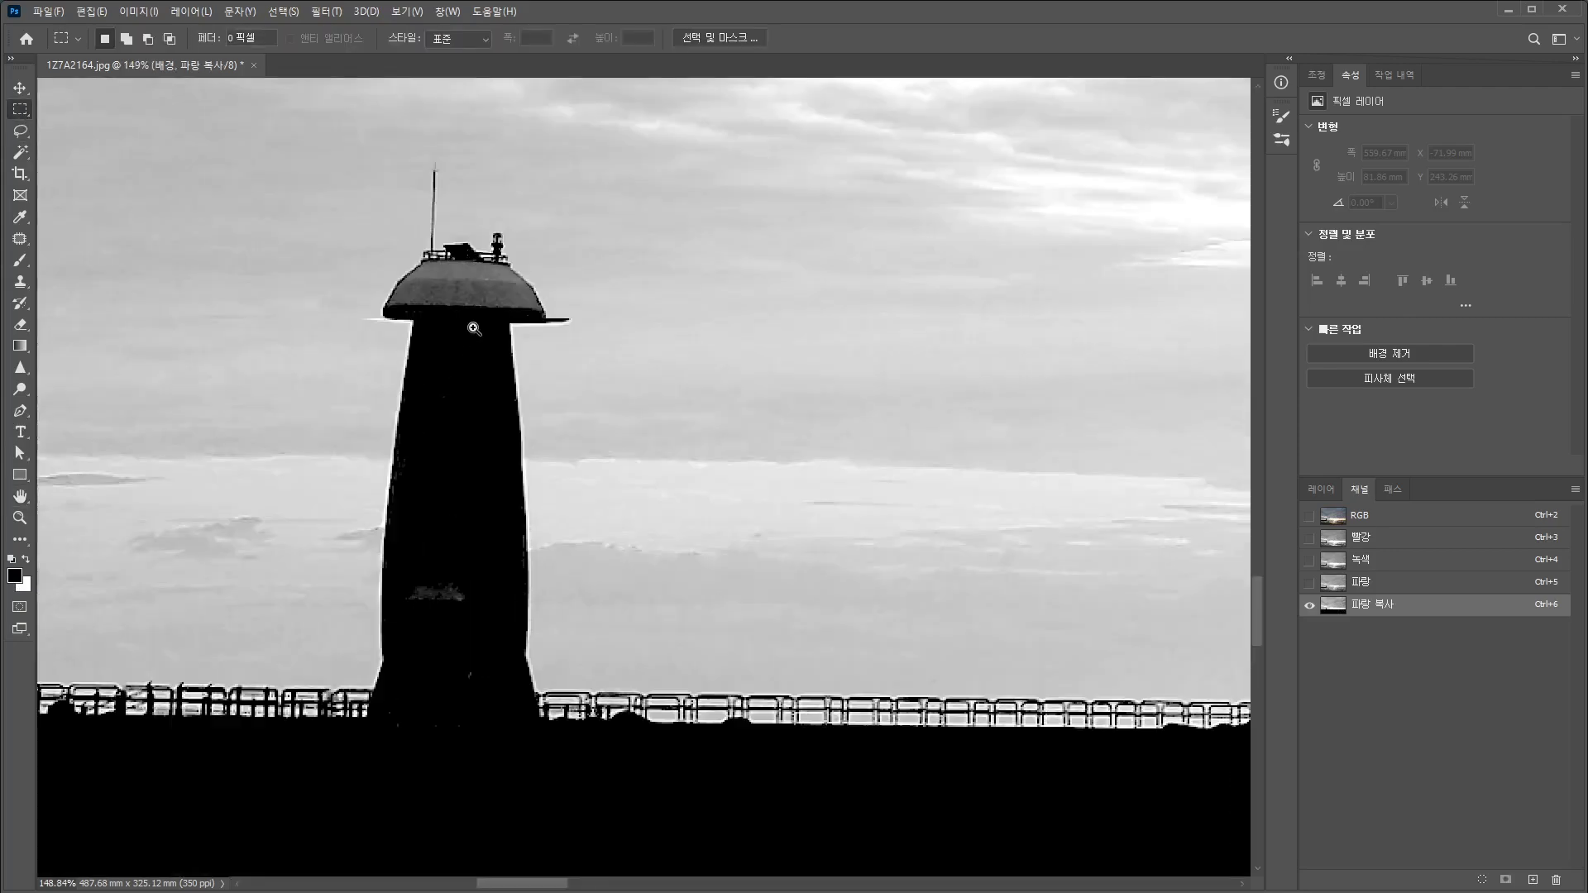
ctrl+click(474, 323)
drag(464, 256, 676, 352)
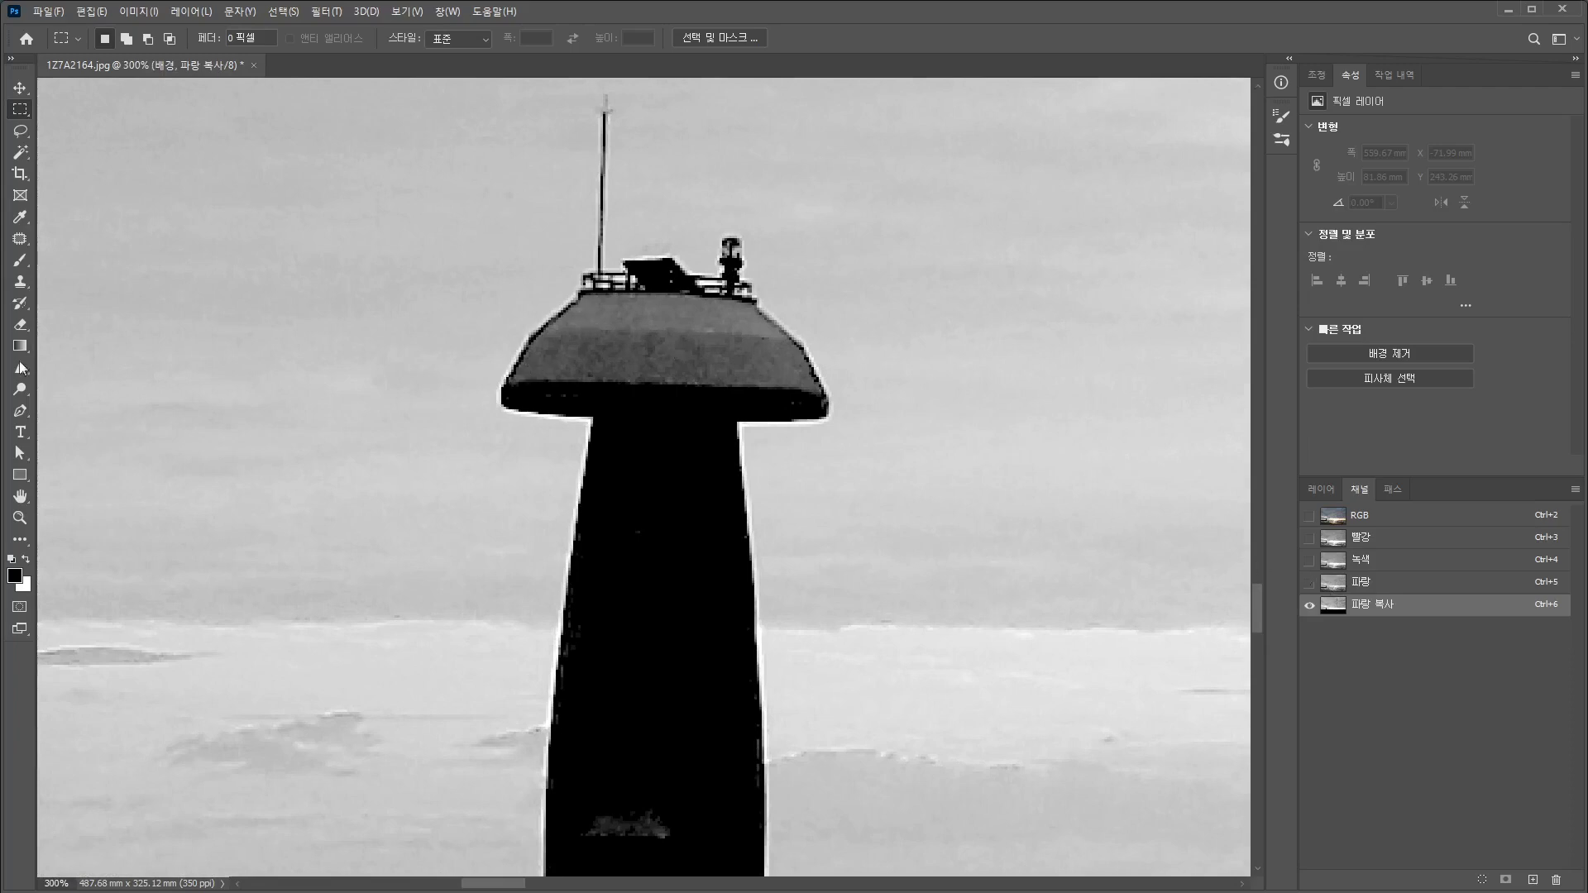
click(20, 261)
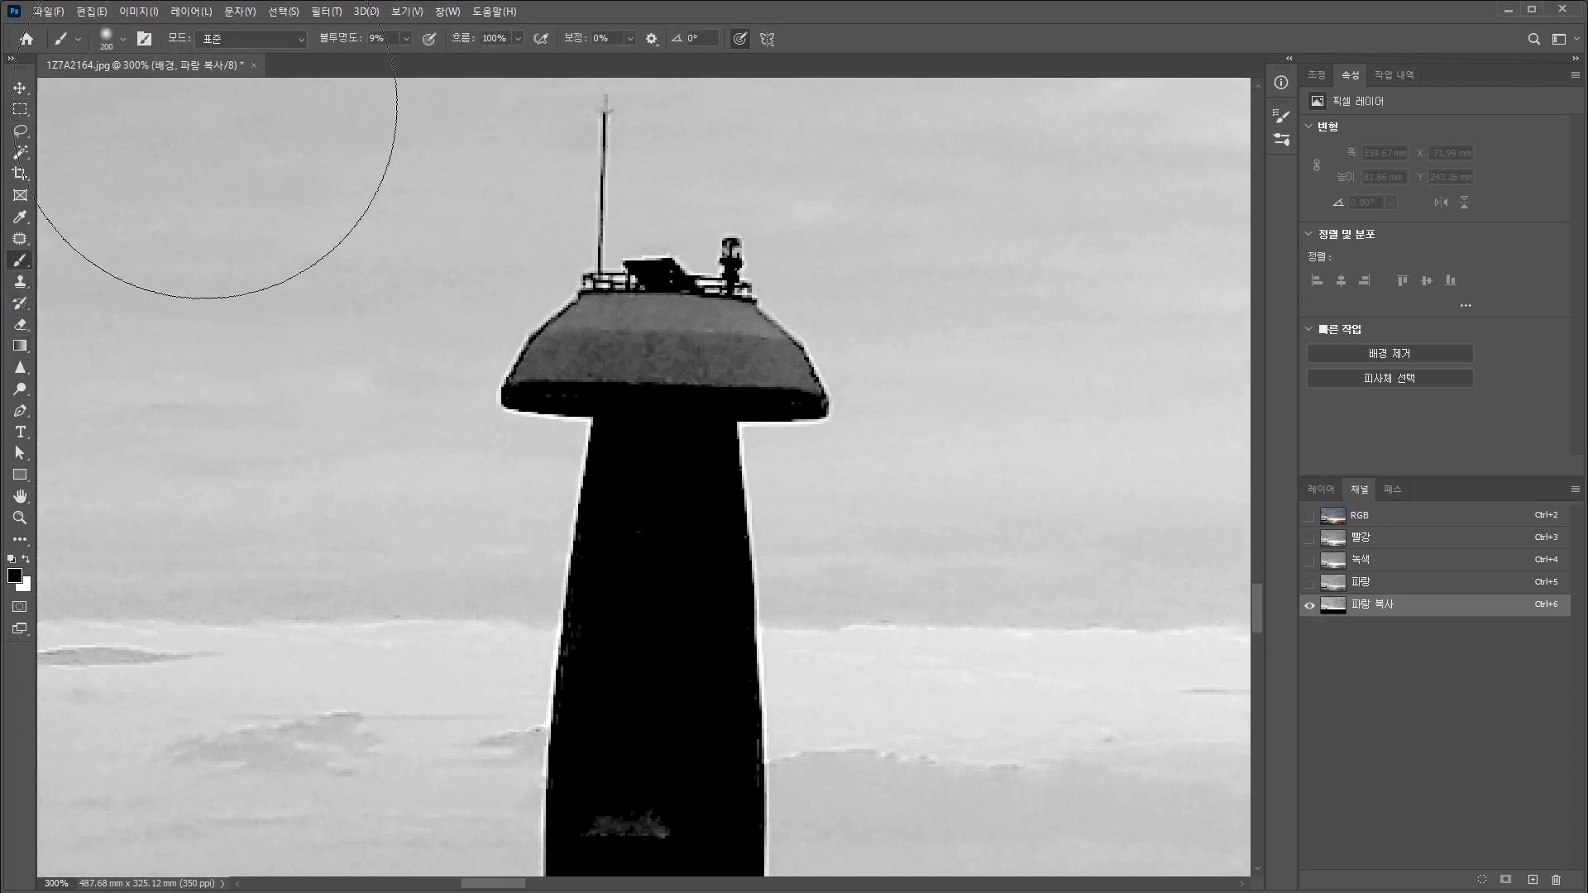
click(123, 39)
drag(184, 133, 248, 134)
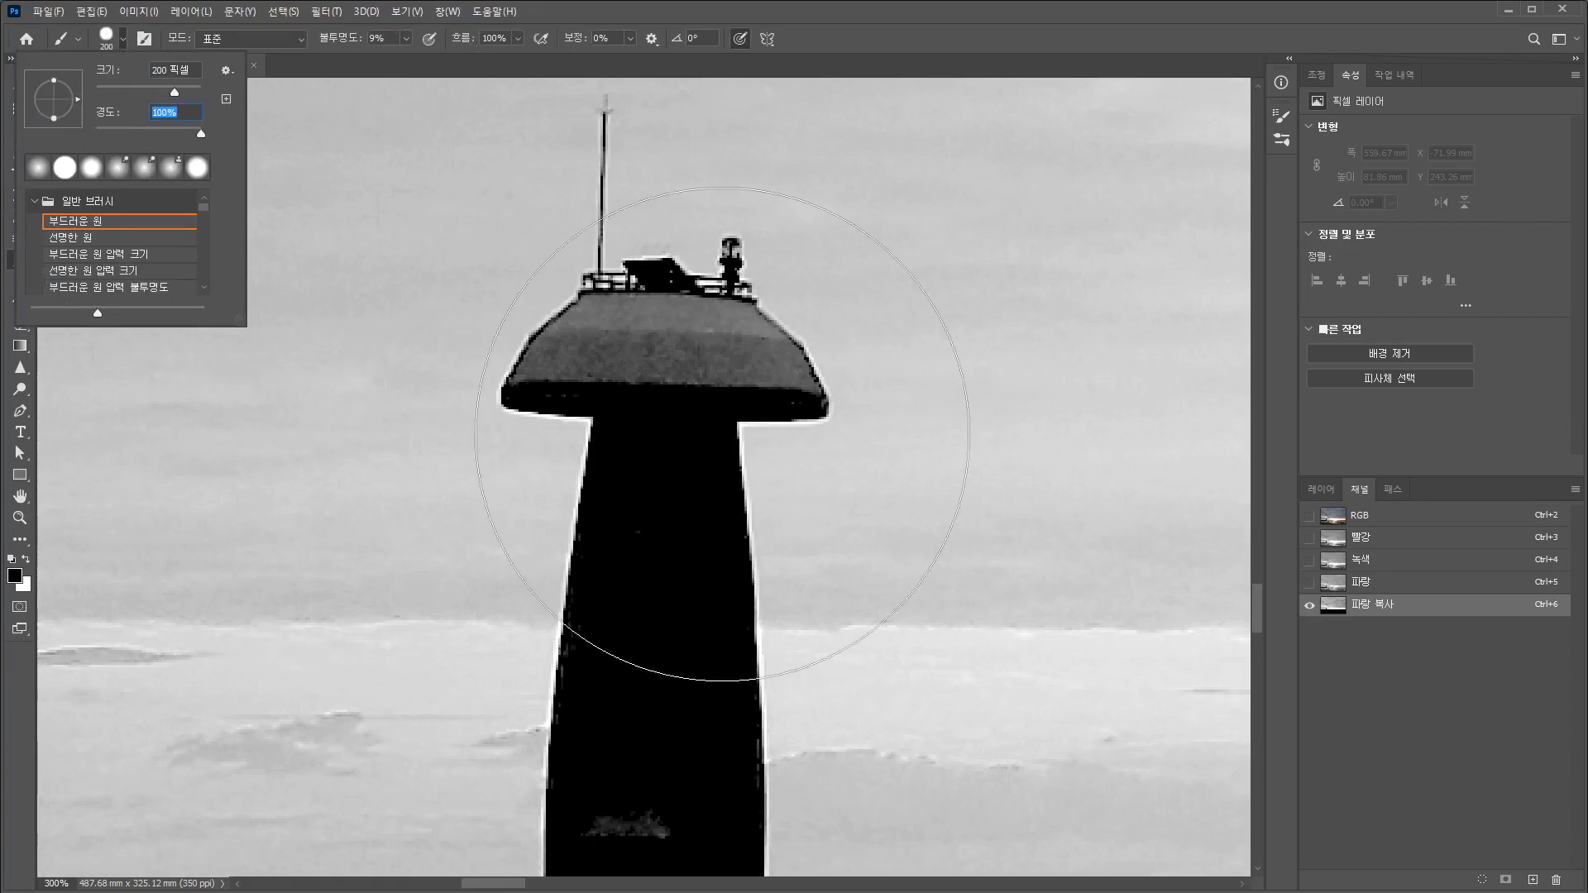
click(176, 112)
key(Return)
key(bracketleft)
key(bracketleft)
key(bracketleft)
key(bracketleft)
key(bracketleft)
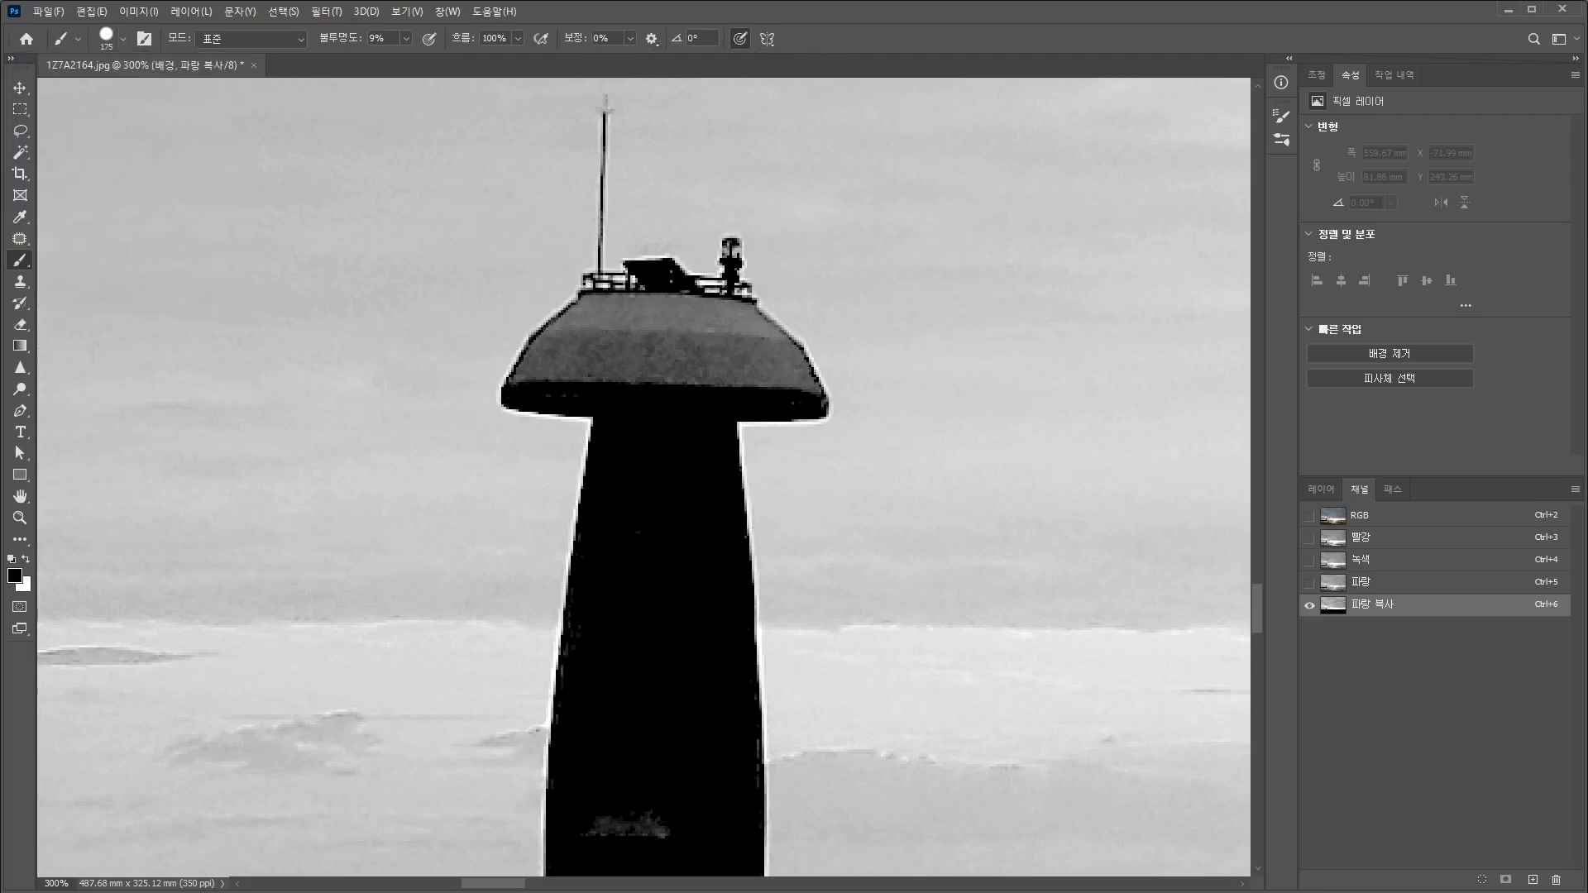
key(bracketleft)
key(bracketleft)
key(bracketleft)
key(bracketleft)
key(bracketleft)
key(bracketleft)
key(bracketleft)
key(bracketleft)
click(405, 38)
drag(403, 61, 493, 62)
Paint the grey roof and remaining light specks inside the larger lighthouse solid black
mouse_move(589, 306)
mouse_down()
mouse_move(744, 311)
mouse_move(593, 304)
mouse_move(517, 389)
mouse_move(629, 378)
mouse_move(811, 399)
mouse_move(748, 315)
mouse_move(598, 324)
mouse_move(545, 372)
mouse_move(784, 378)
mouse_move(600, 356)
mouse_move(672, 342)
mouse_move(783, 359)
mouse_move(714, 335)
mouse_move(810, 405)
mouse_move(627, 521)
mouse_up()
mouse_move(654, 587)
mouse_down()
mouse_move(665, 378)
mouse_move(589, 397)
mouse_move(574, 483)
mouse_up()
mouse_move(618, 599)
mouse_down()
mouse_move(669, 591)
mouse_move(672, 736)
mouse_move(690, 718)
mouse_move(635, 803)
mouse_move(575, 782)
mouse_move(699, 805)
mouse_up()
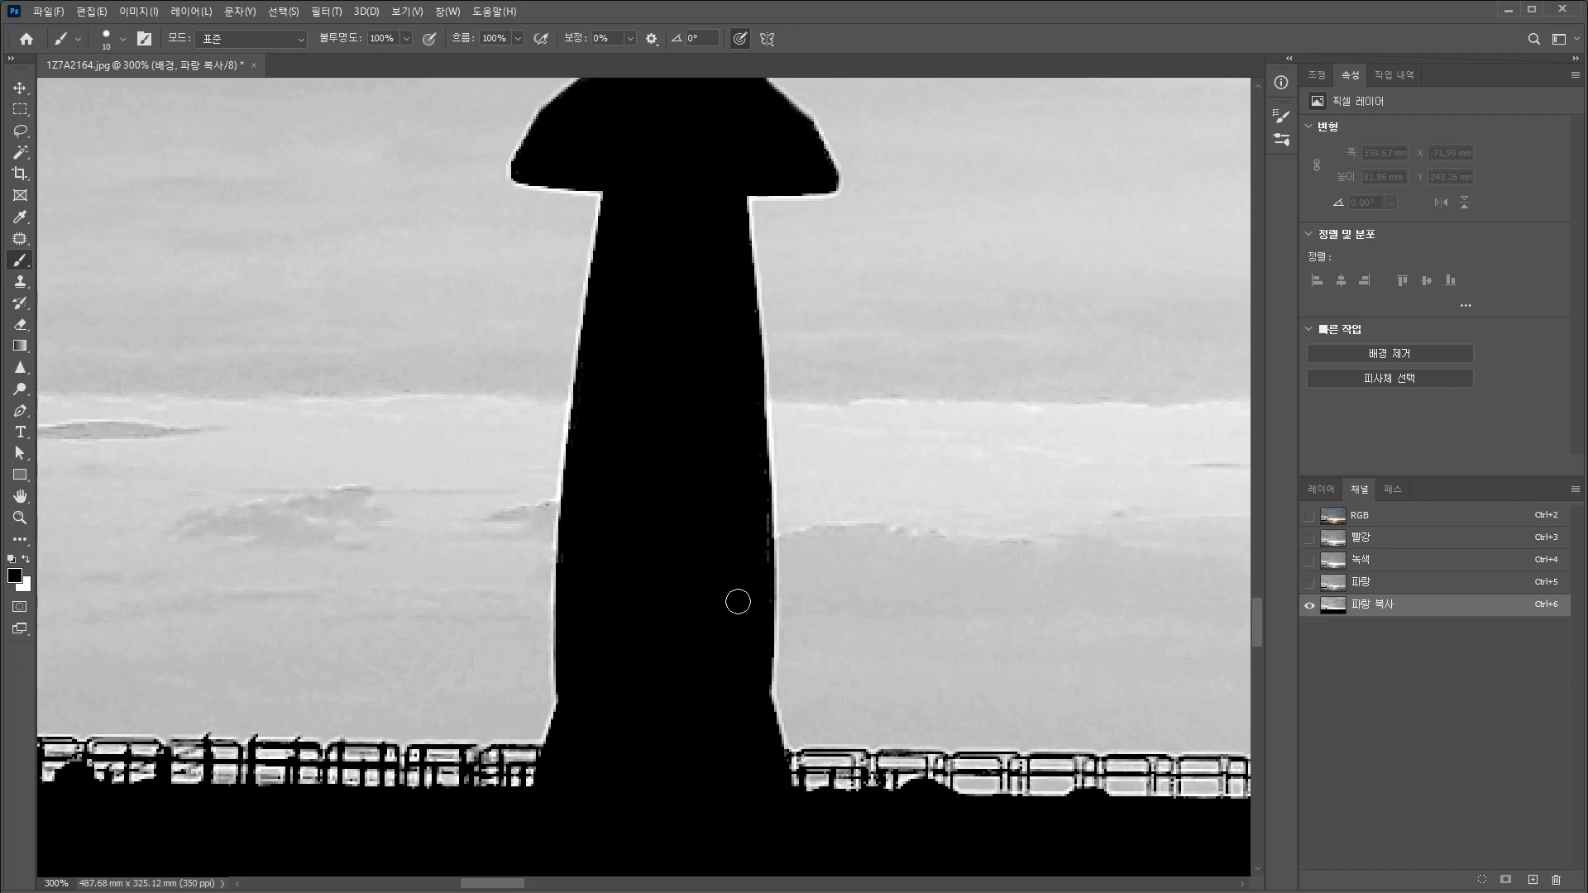
mouse_move(755, 463)
mouse_down()
mouse_move(758, 568)
mouse_move(758, 507)
mouse_up()
drag(685, 744, 726, 541)
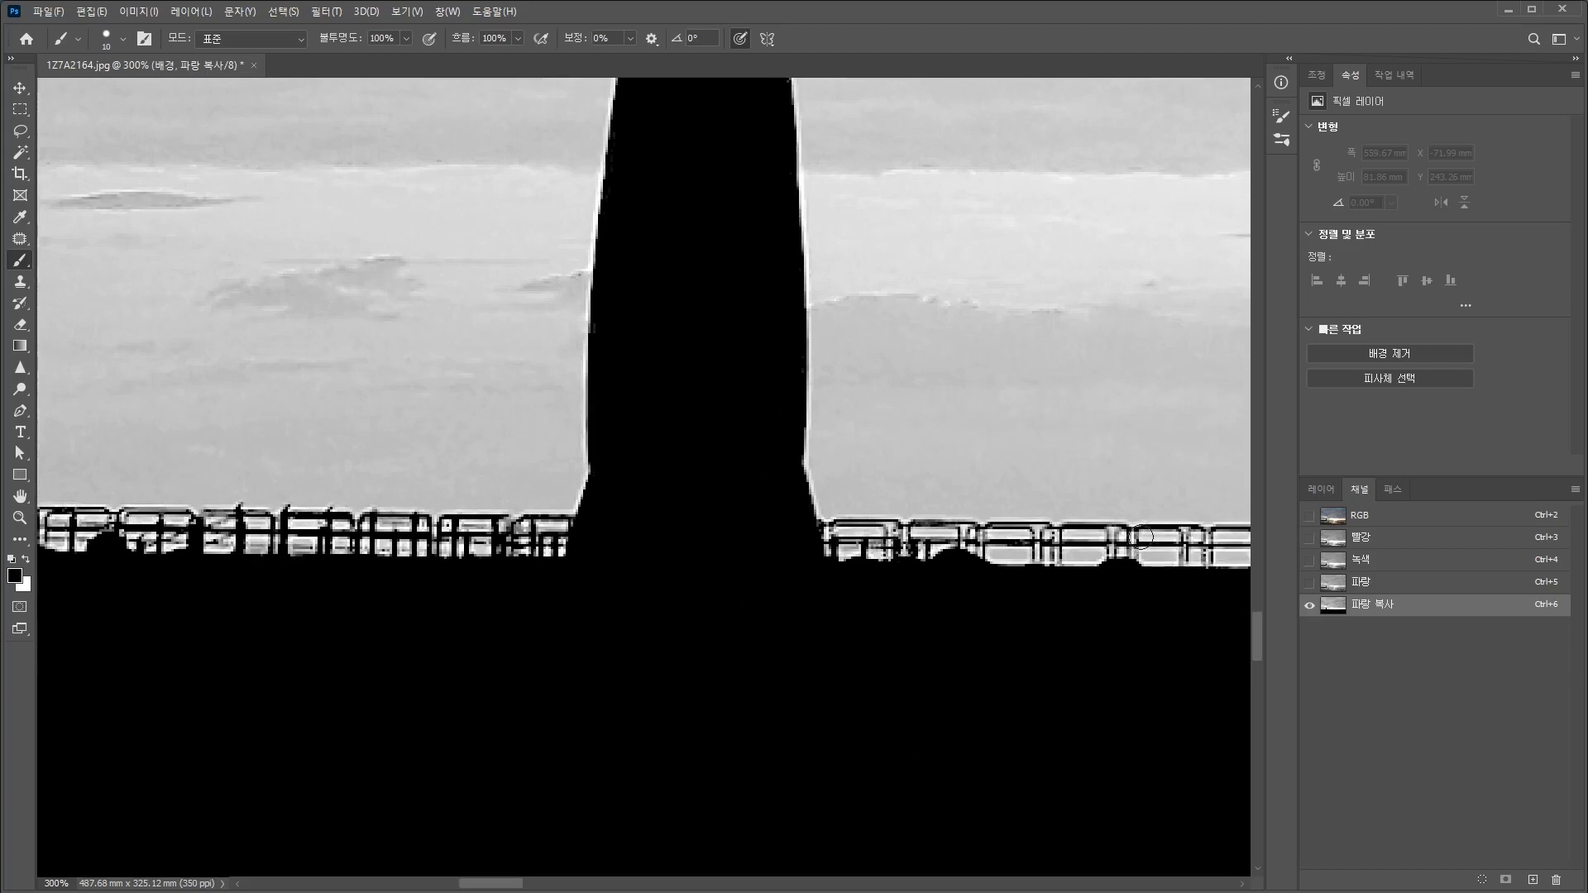
drag(1096, 538, 703, 506)
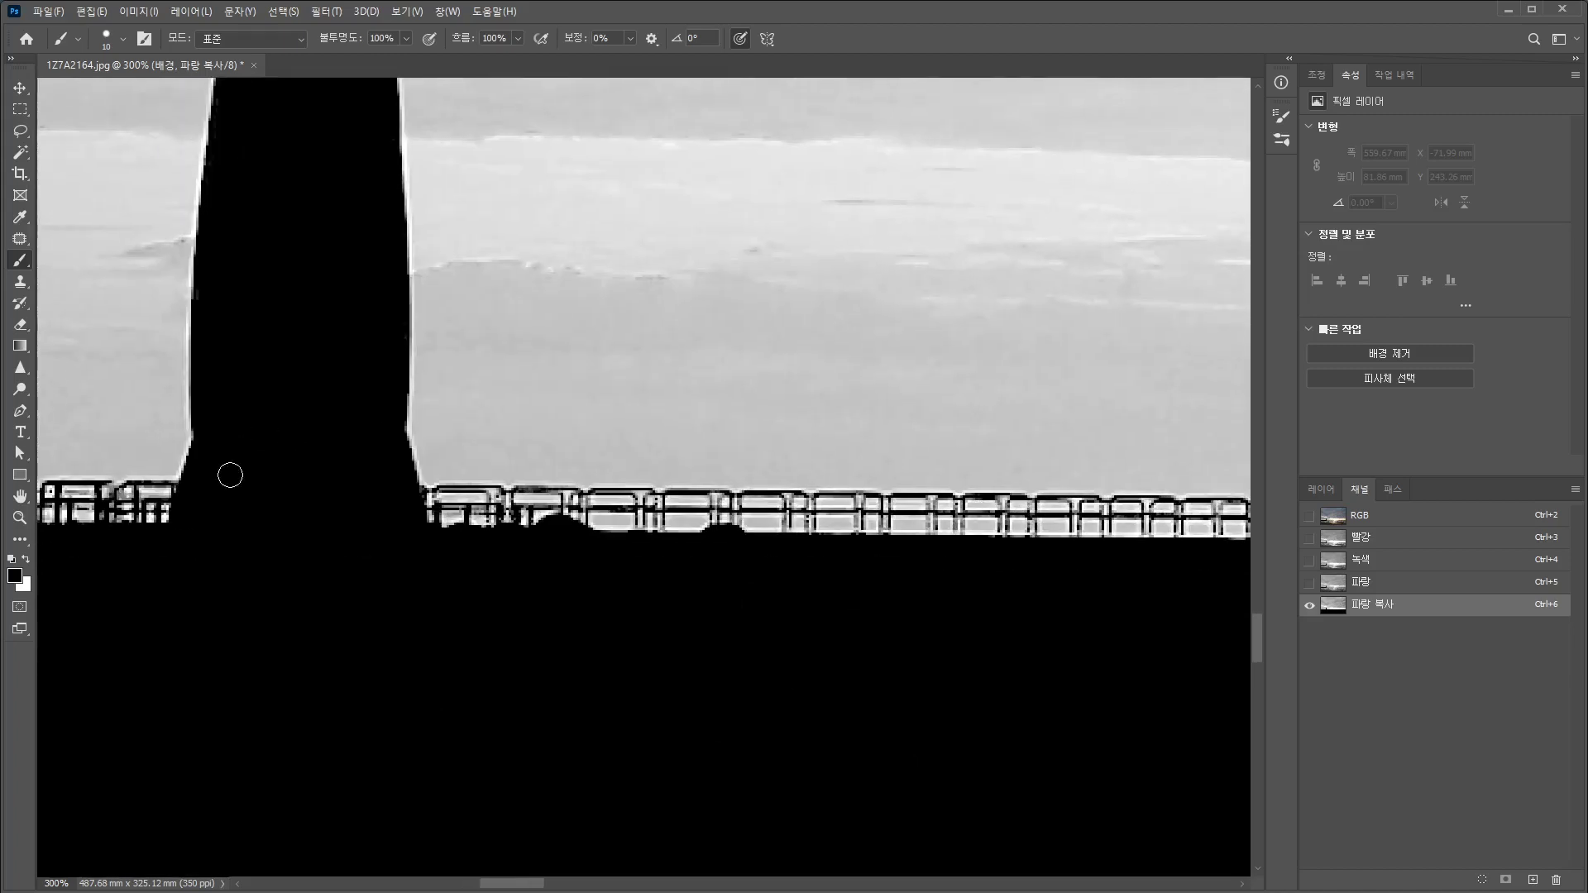
double_click(25, 497)
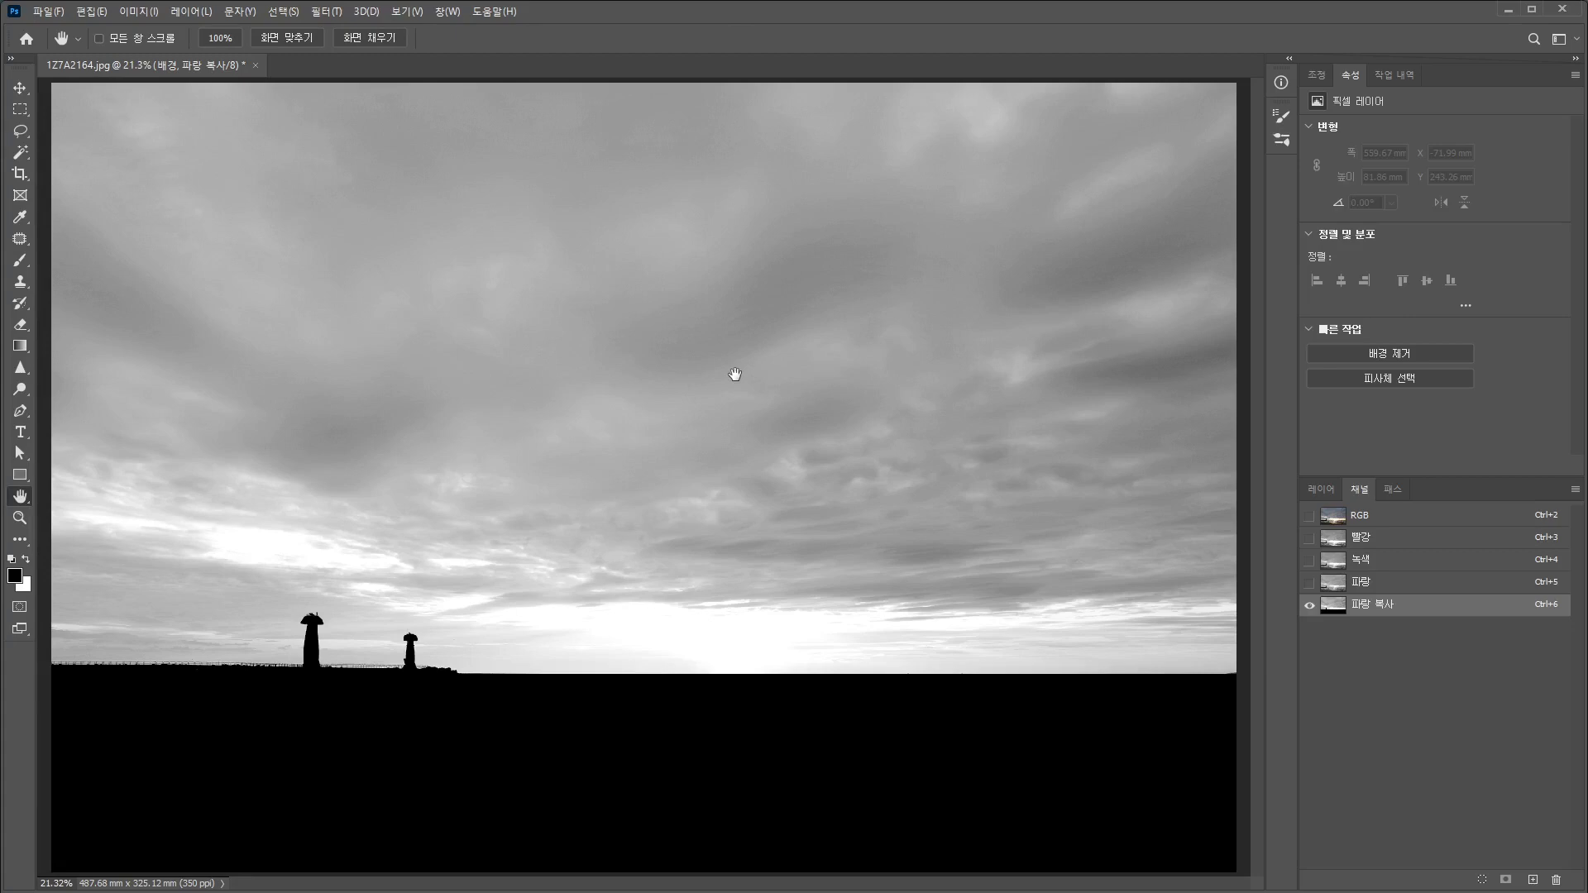
Lighten the grey sky in the channel copy with Replace Color, sampling the sky with fuzziness 95 and lightness +44
click(138, 11)
mouse_move(166, 55)
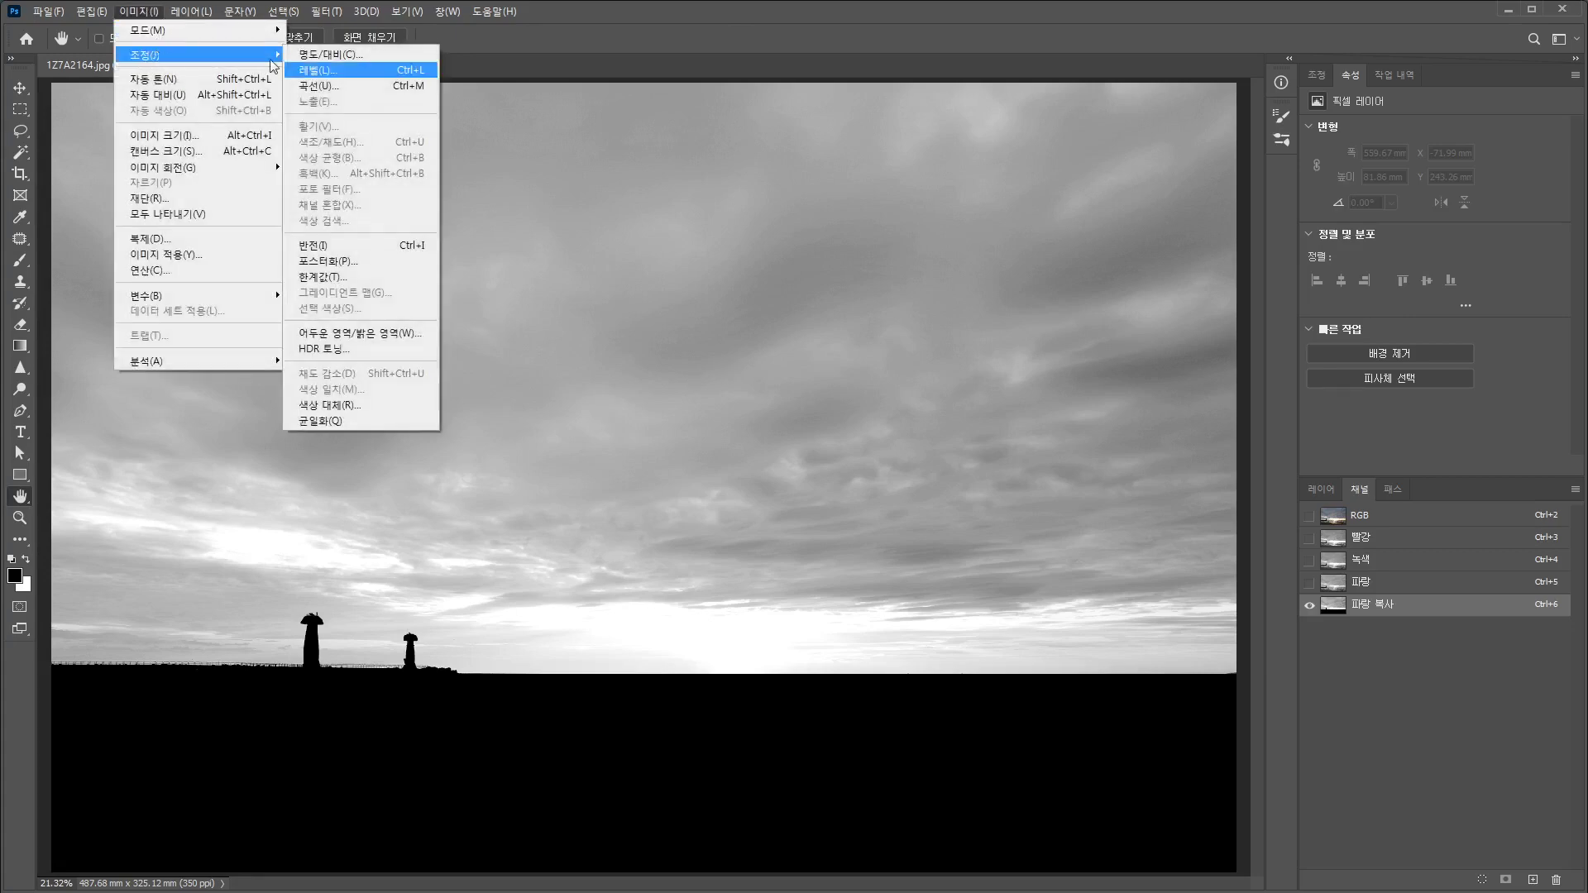
click(355, 405)
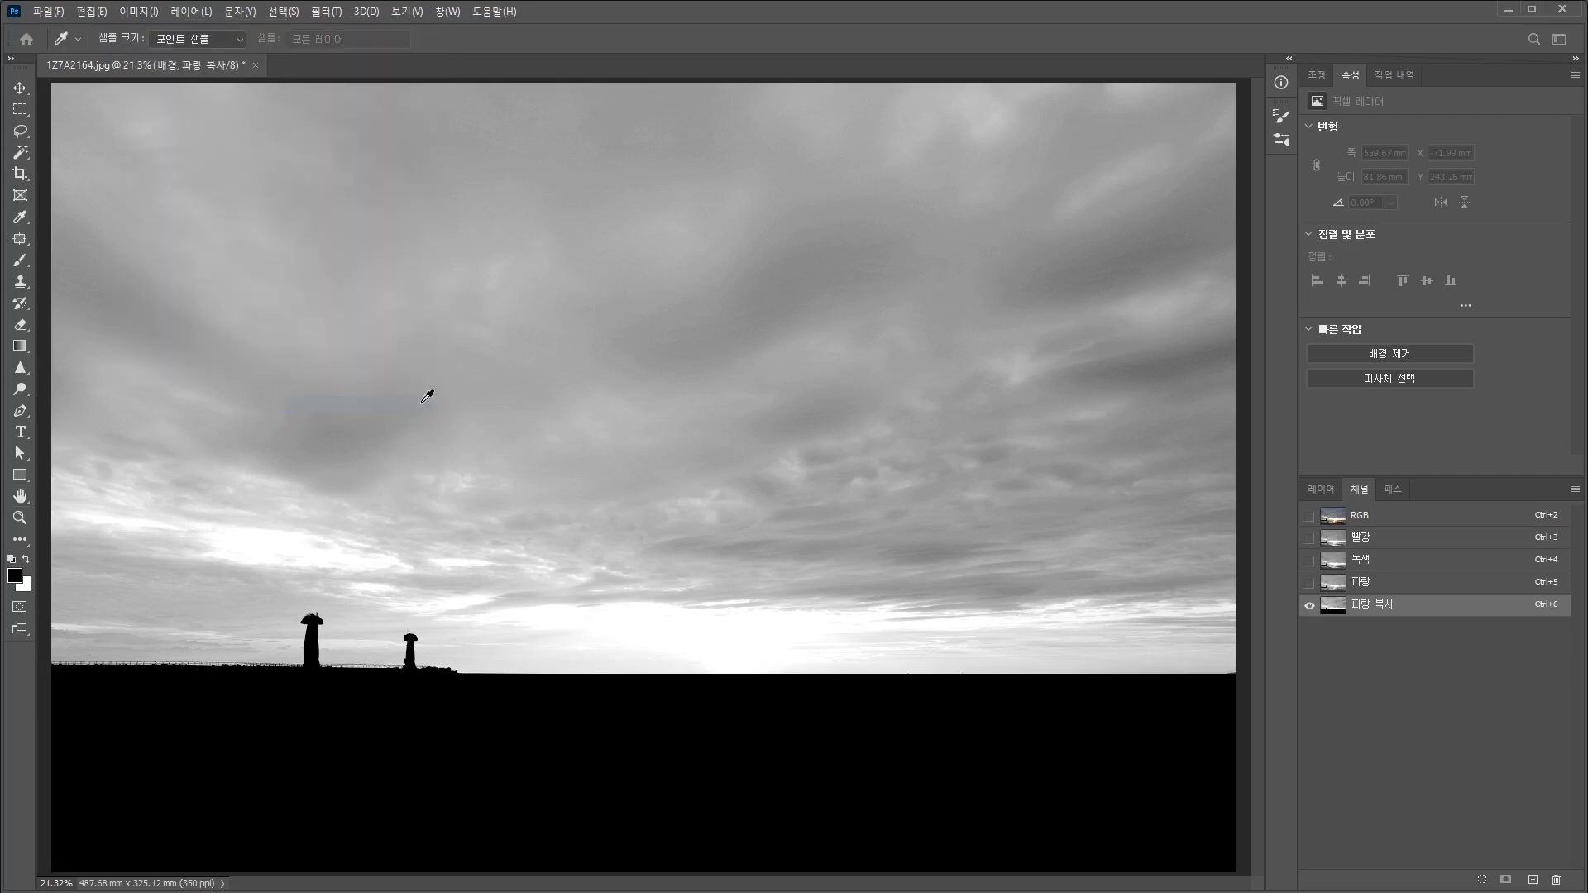
click(692, 315)
click(746, 335)
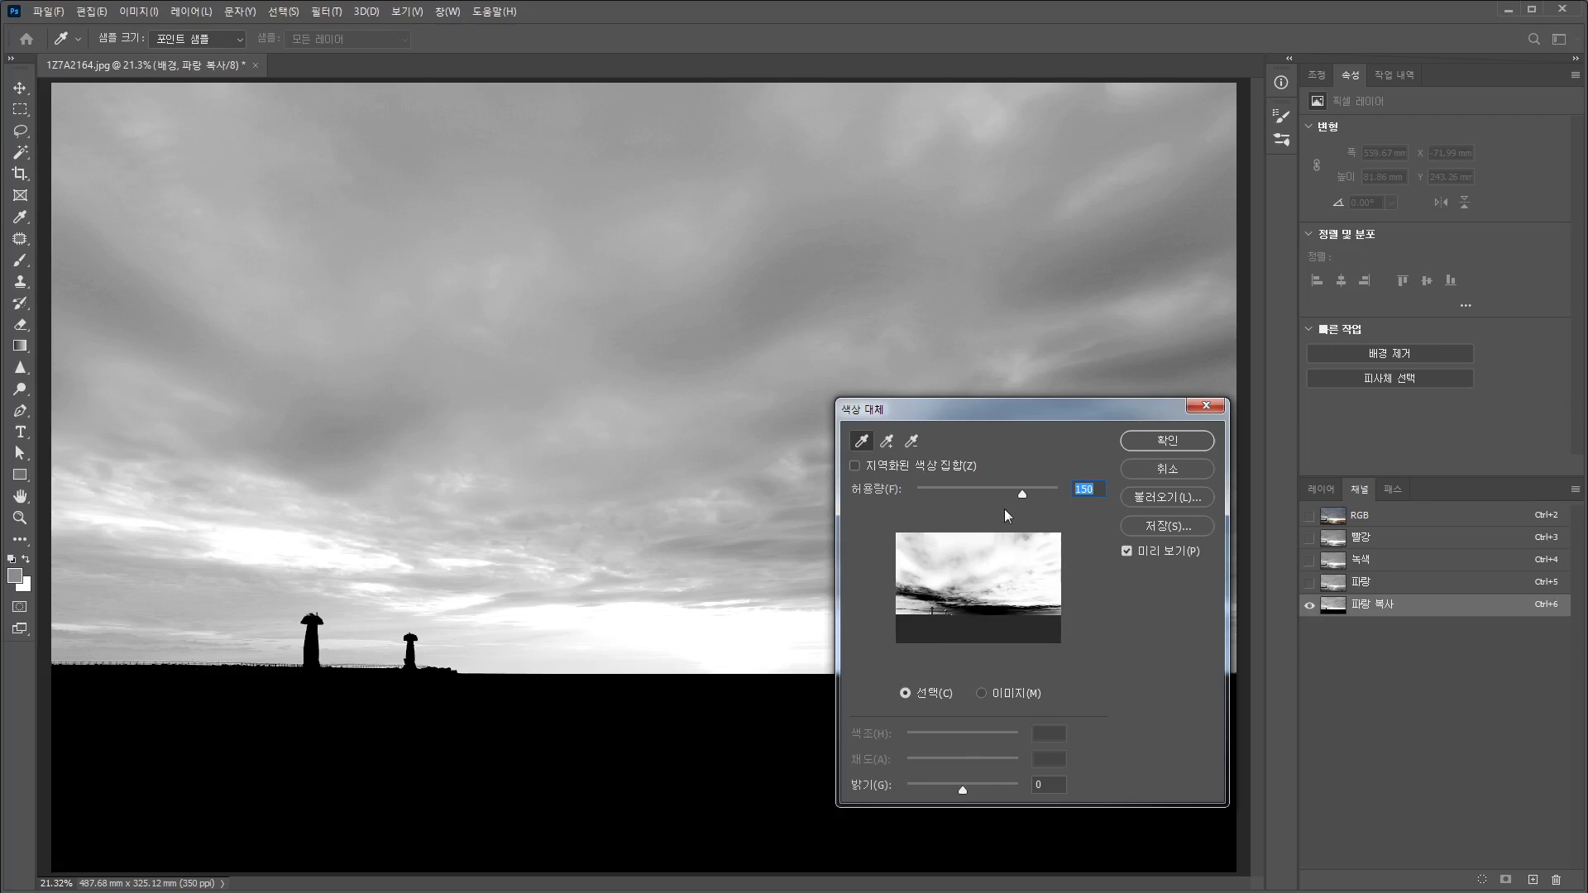
drag(1025, 494, 1008, 489)
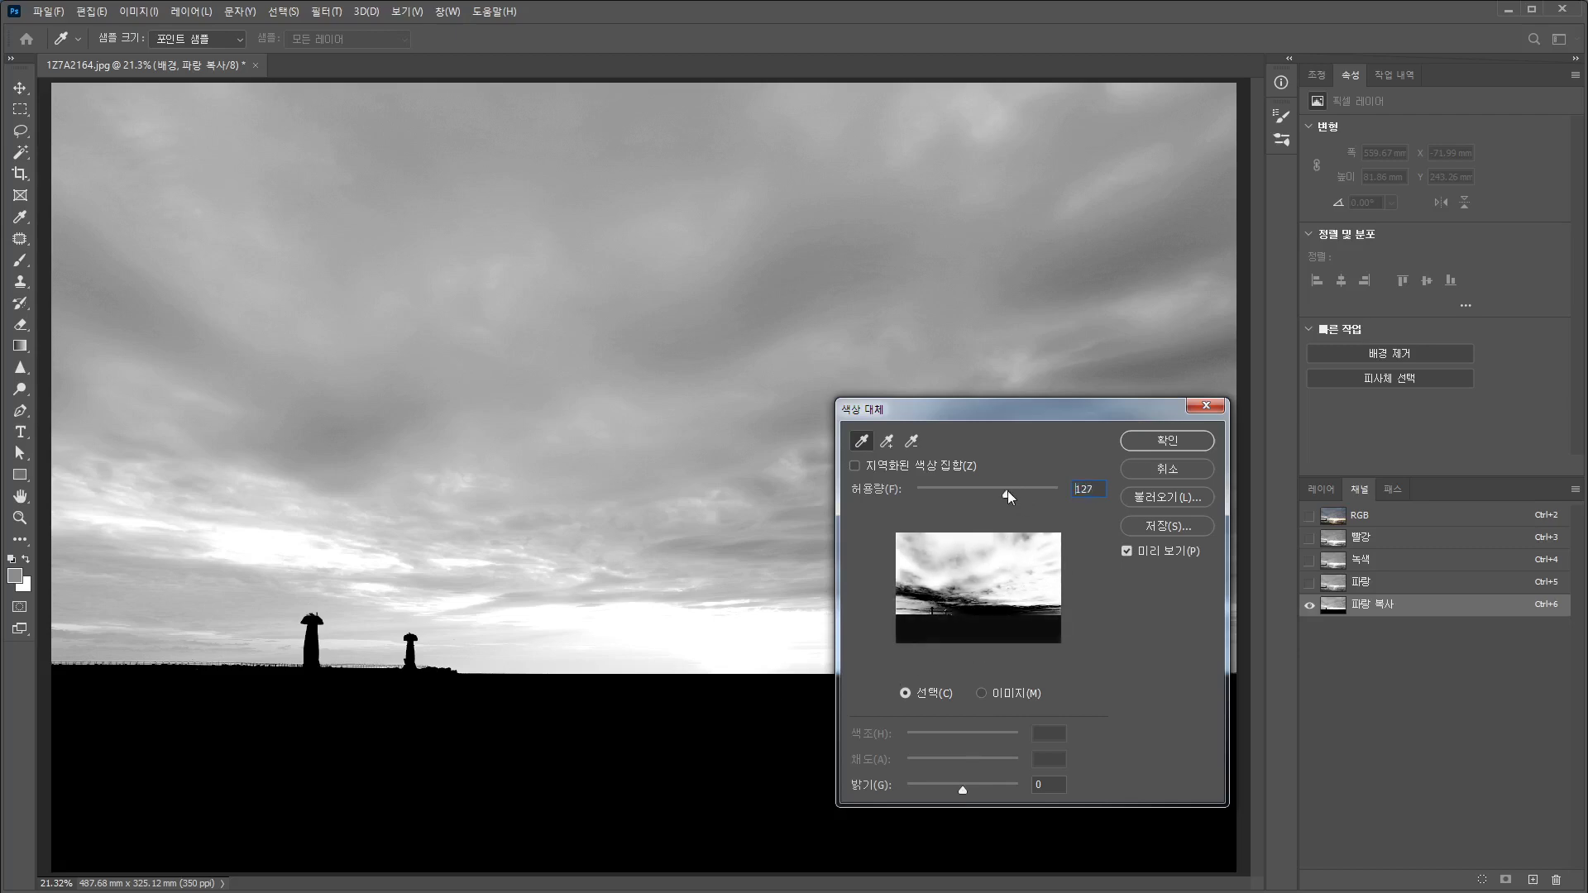
click(1010, 491)
drag(1006, 492, 1006, 491)
drag(960, 789, 1006, 788)
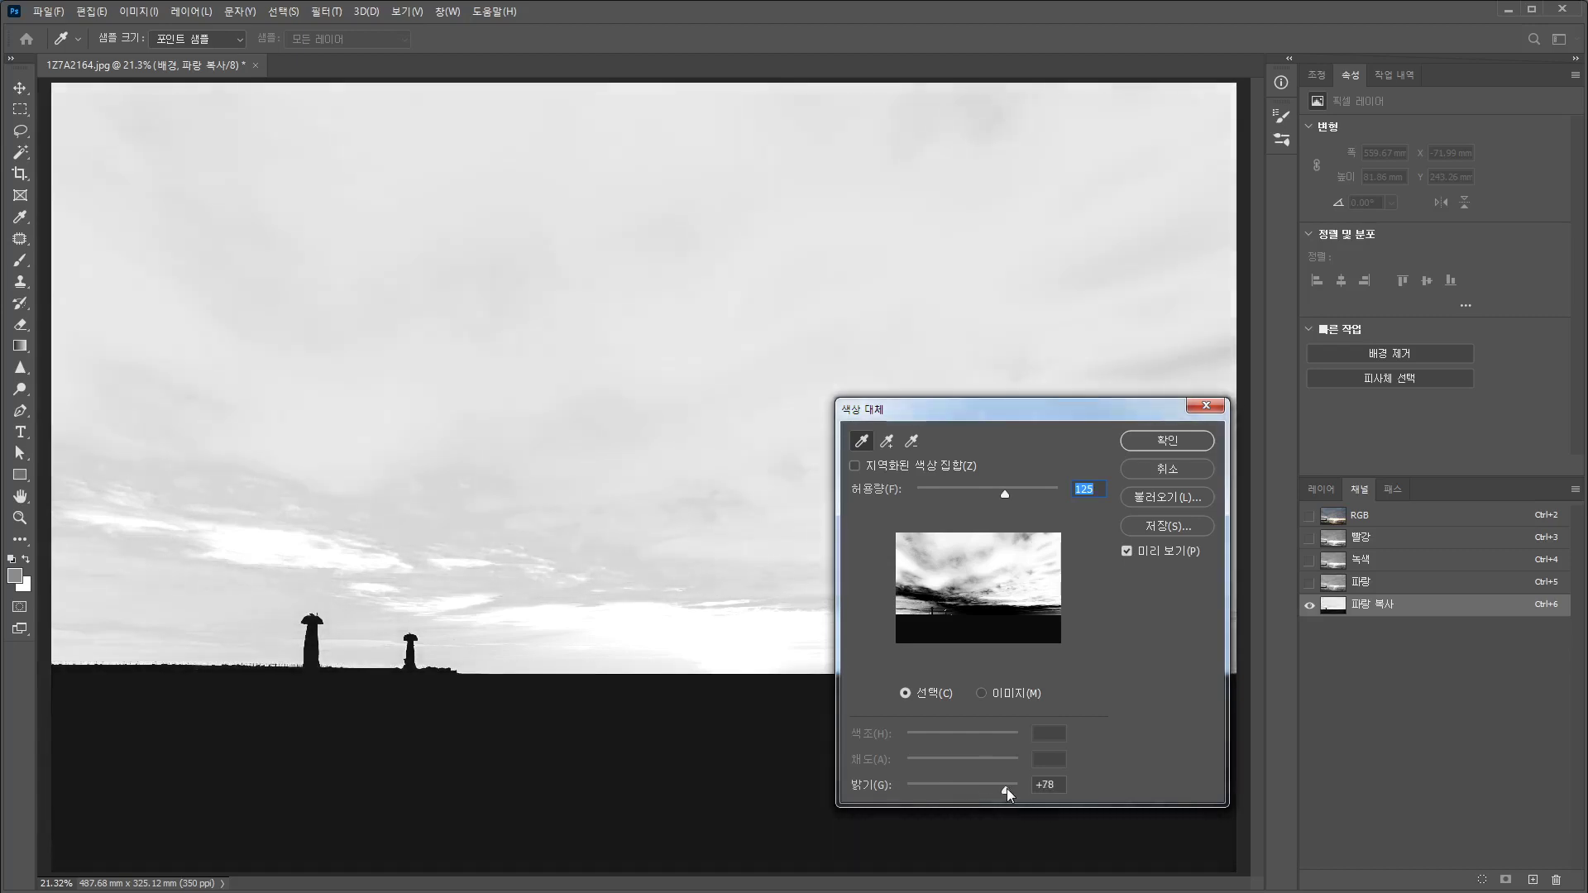
drag(1005, 787, 975, 788)
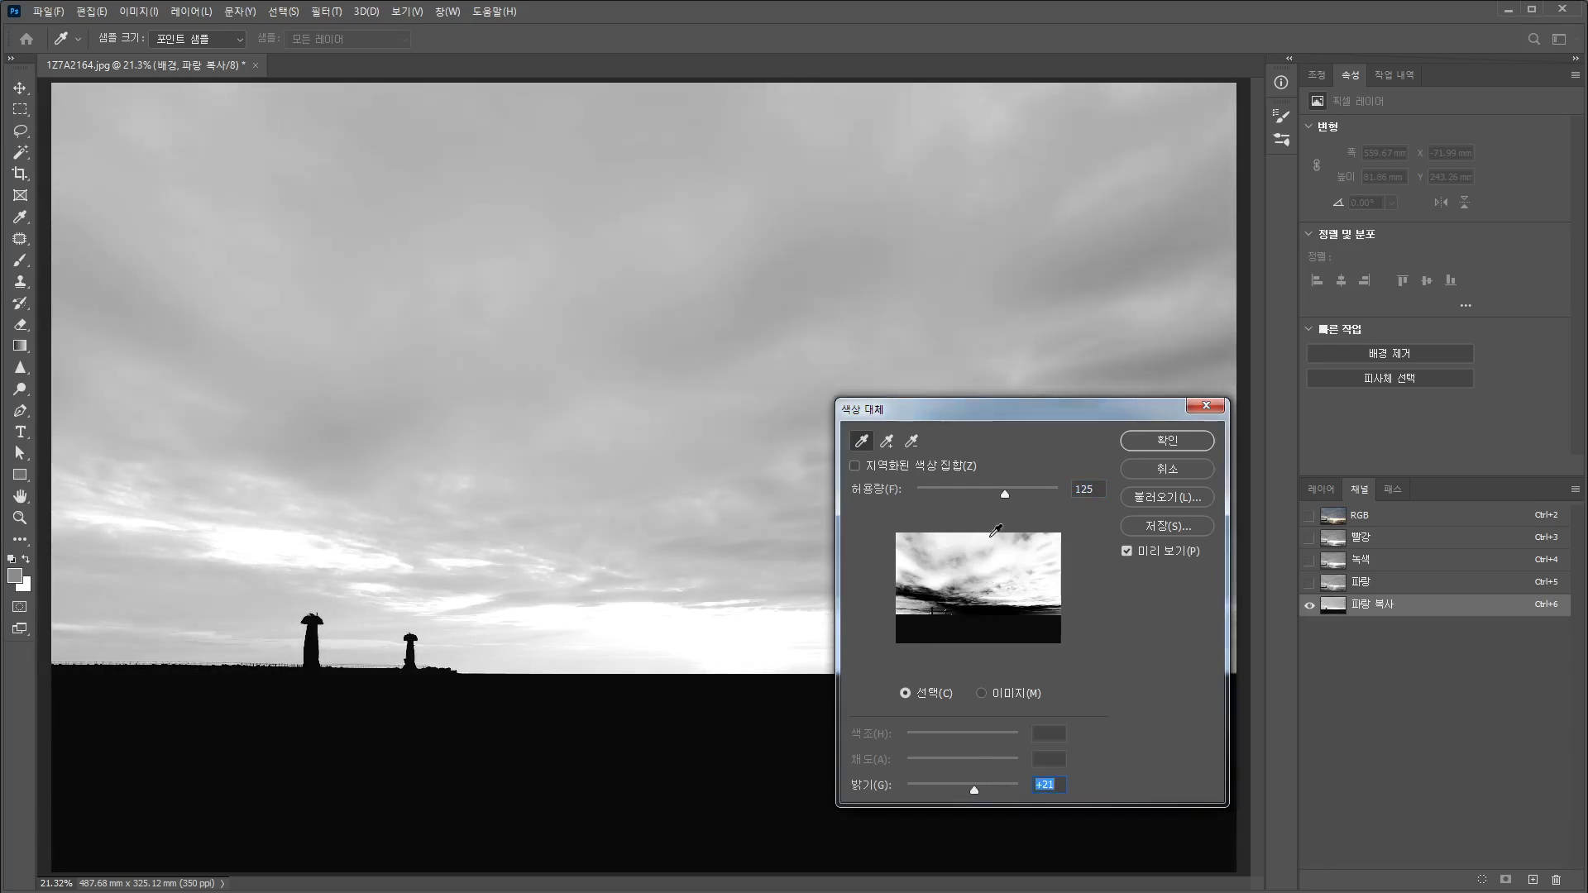
drag(1004, 489, 983, 488)
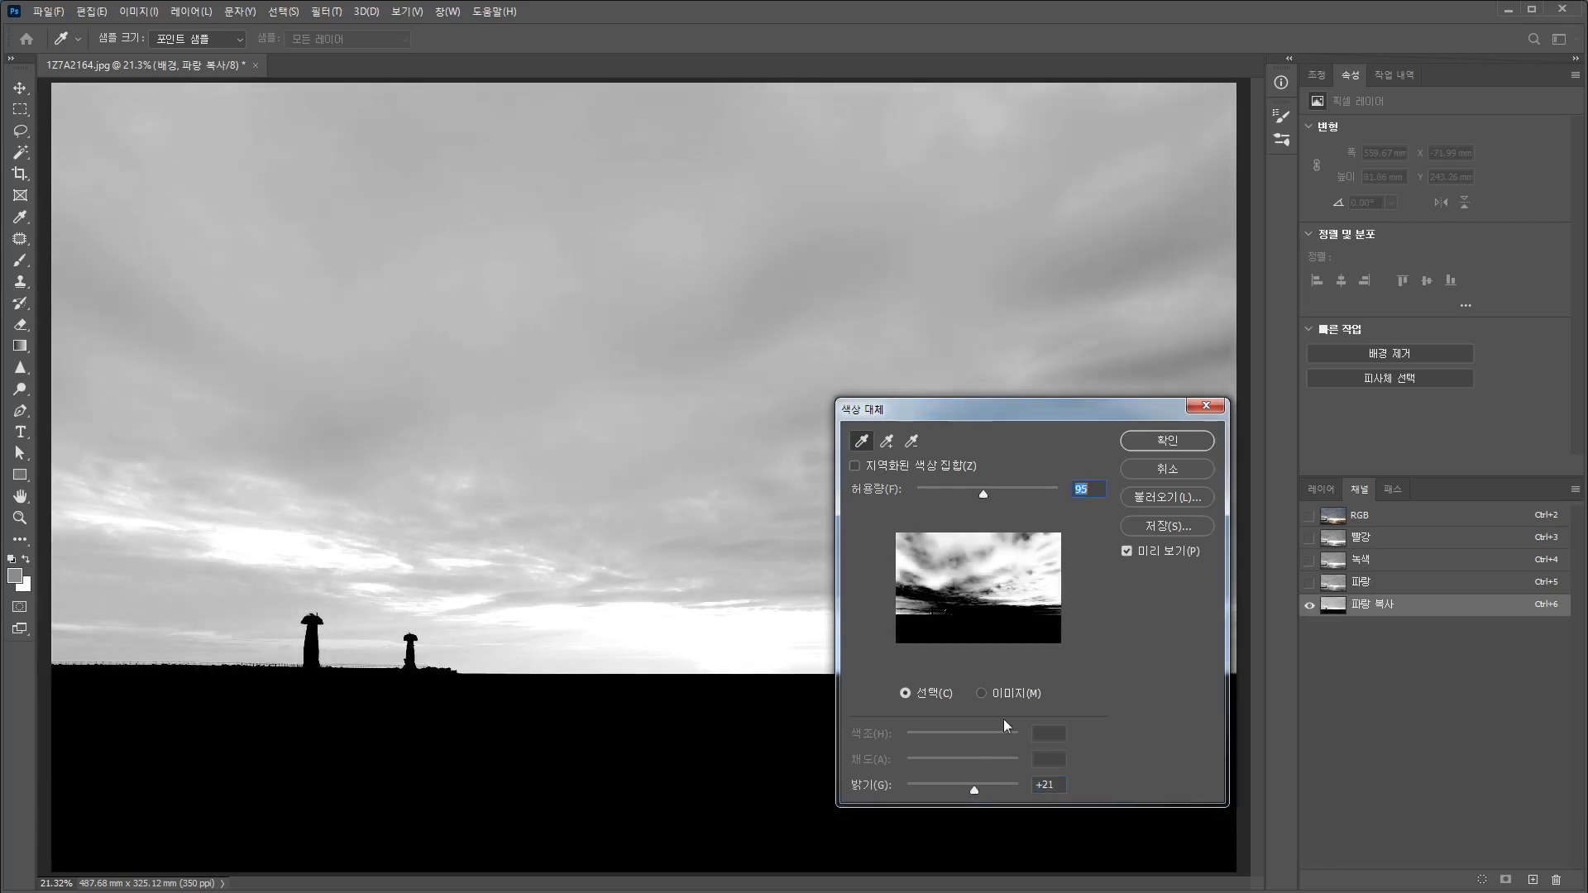
drag(970, 788, 987, 792)
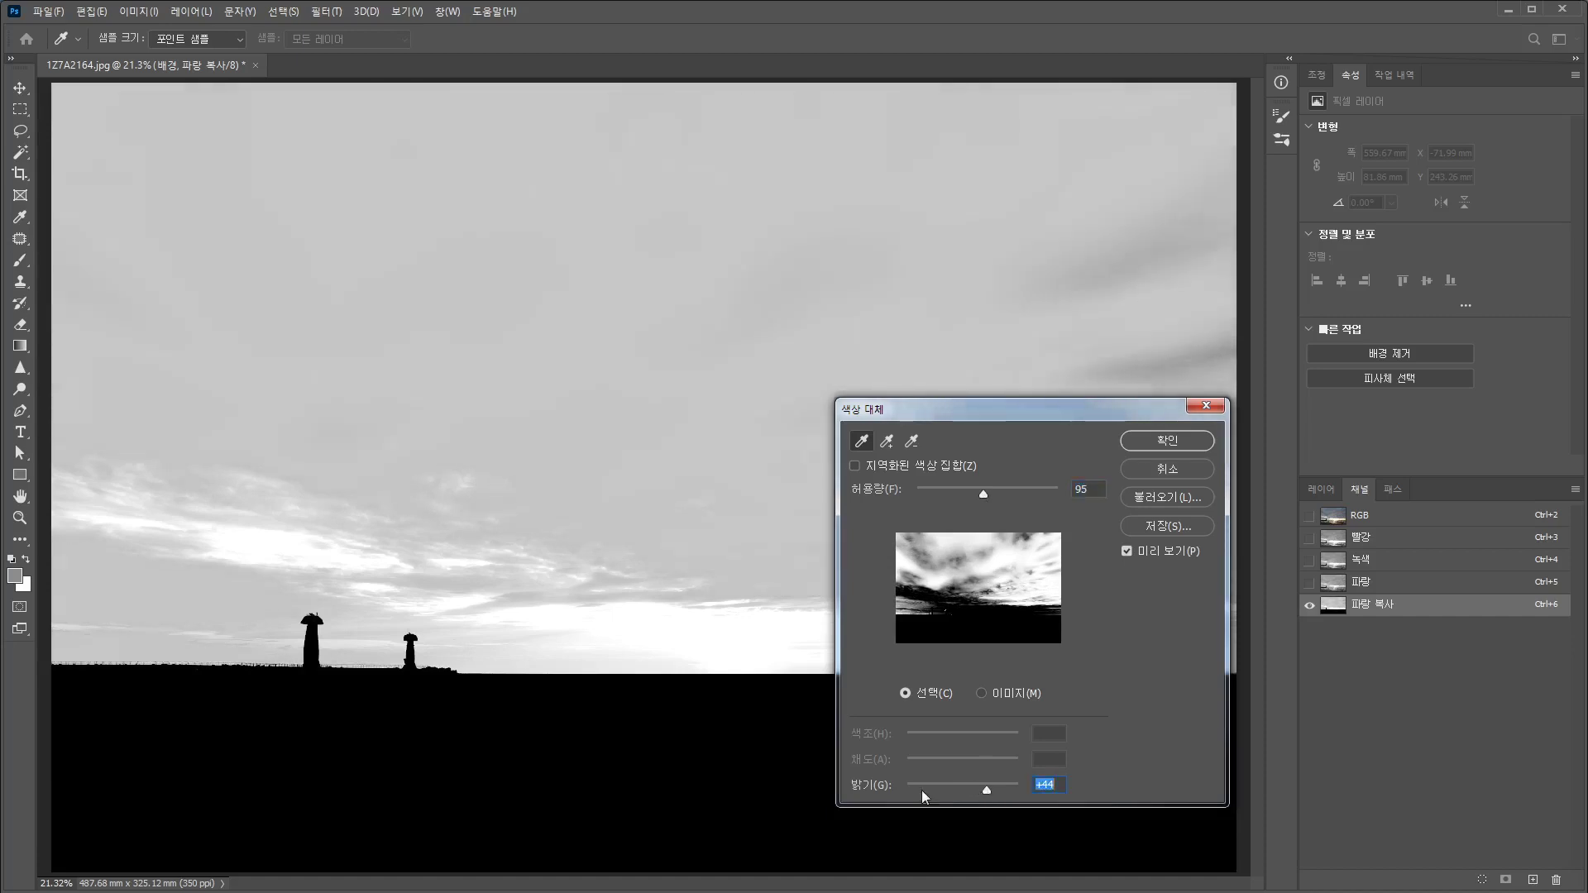
click(1154, 443)
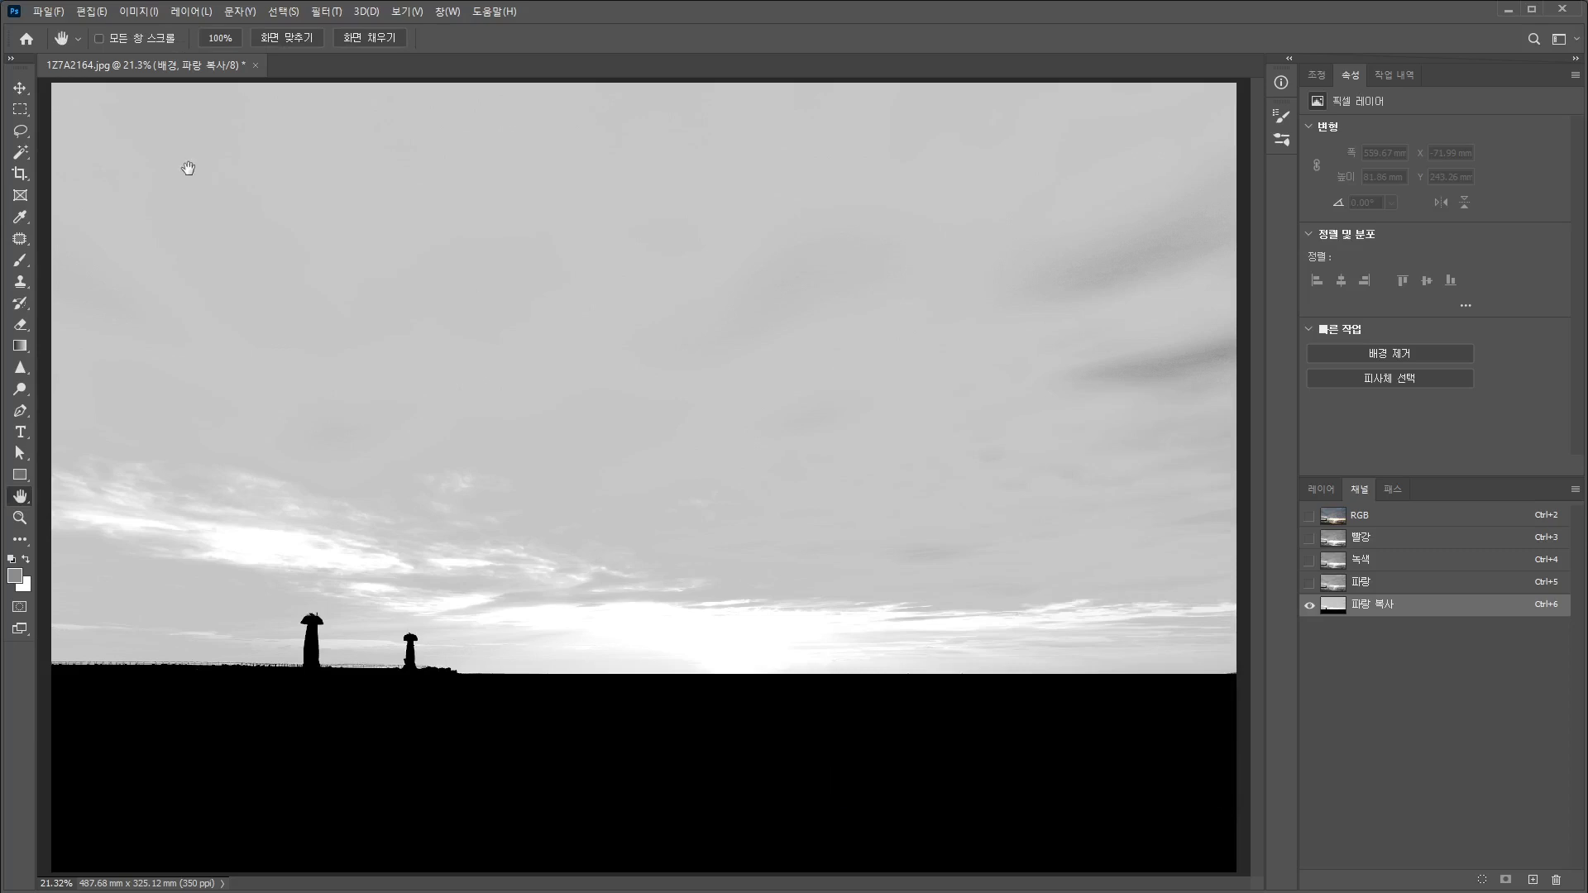
Turn most of the sky white with Curves by sampling its light grey as the white point
click(138, 11)
mouse_move(147, 56)
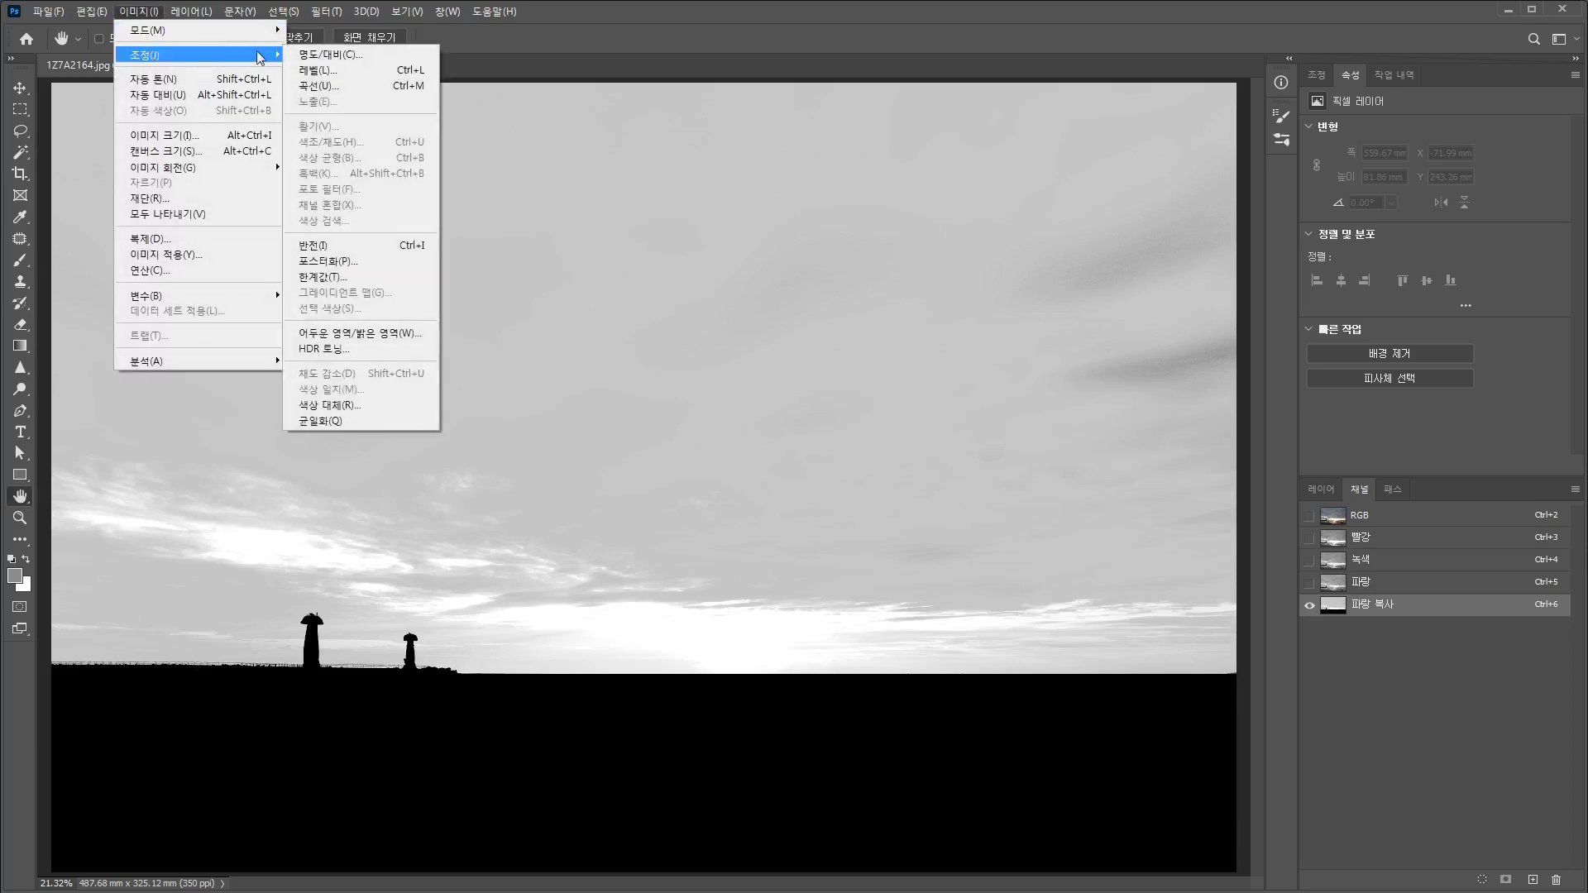
click(342, 85)
click(690, 708)
click(865, 302)
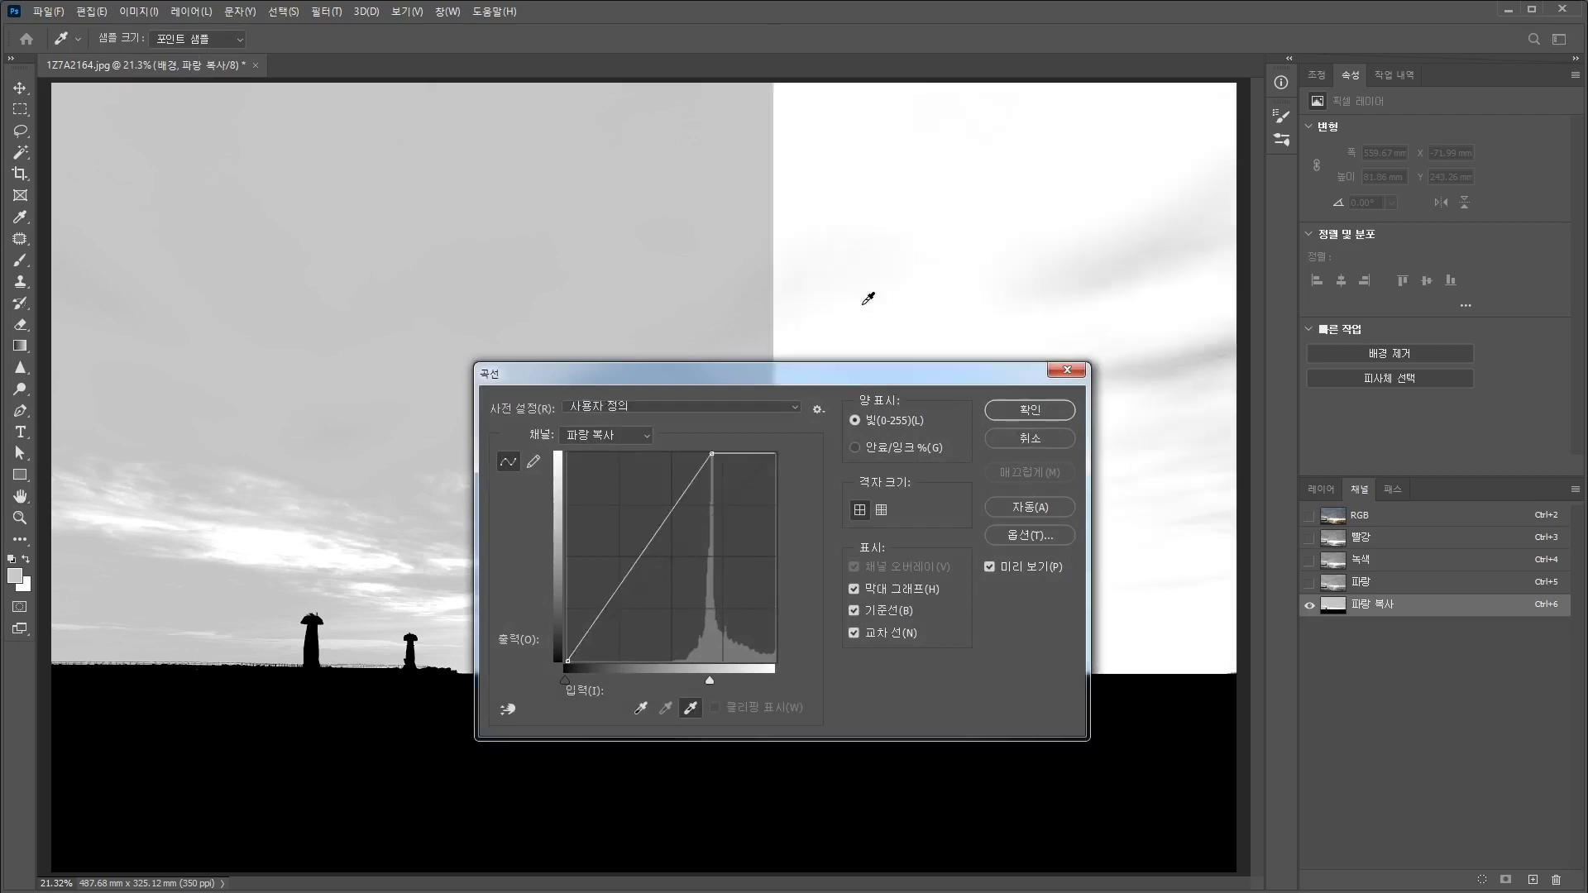
click(1007, 413)
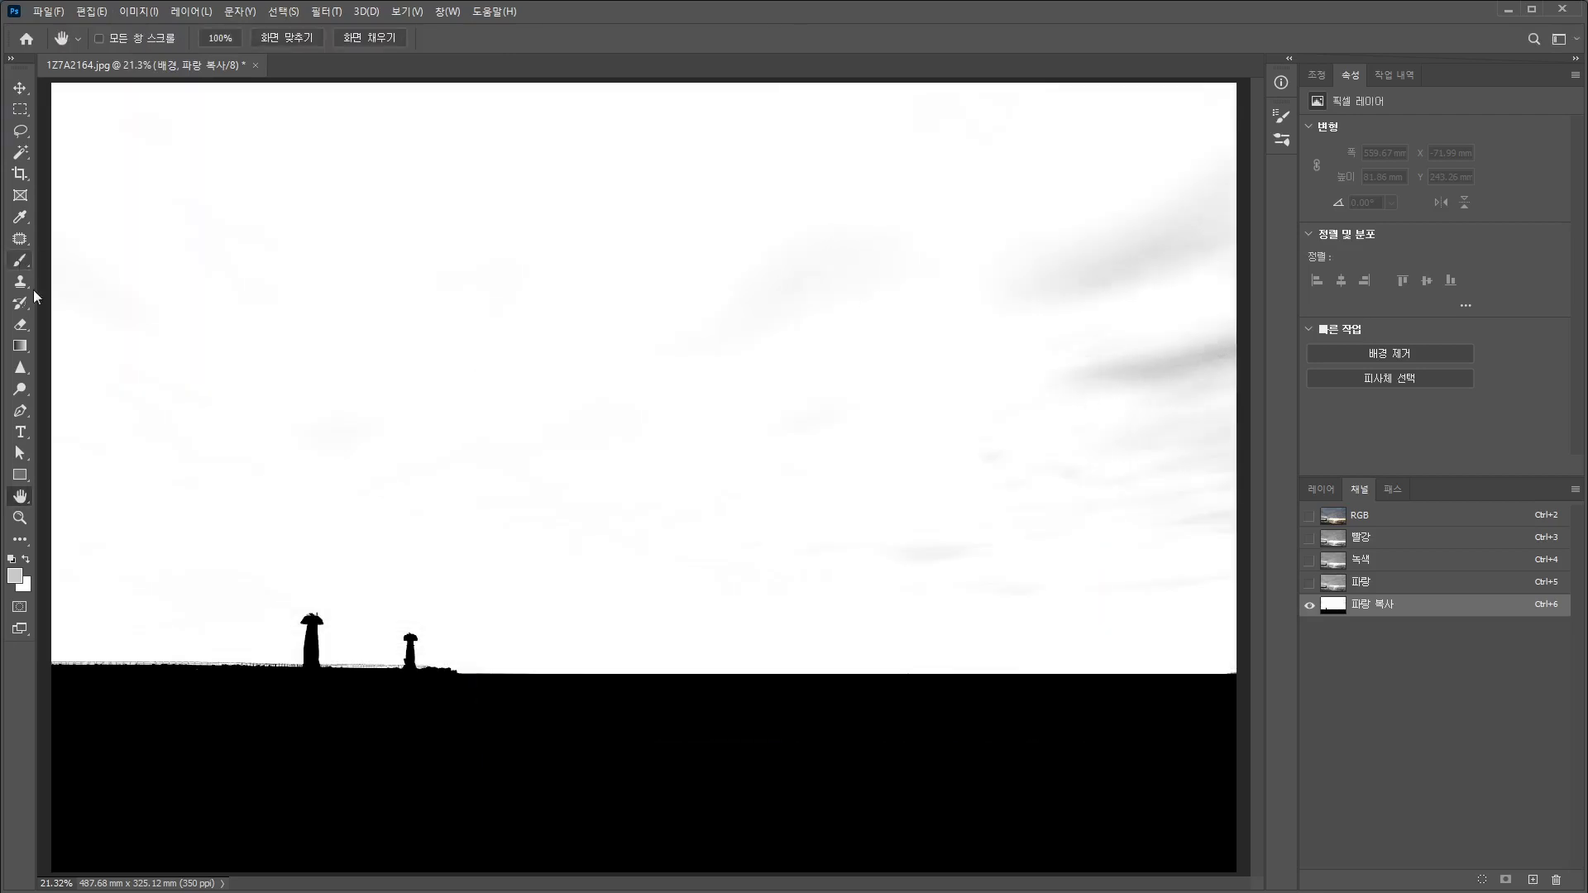
Paint the remaining grey clouds in the channel copy's sky white with an 800-pixel brush at 100% opacity
click(20, 262)
click(12, 561)
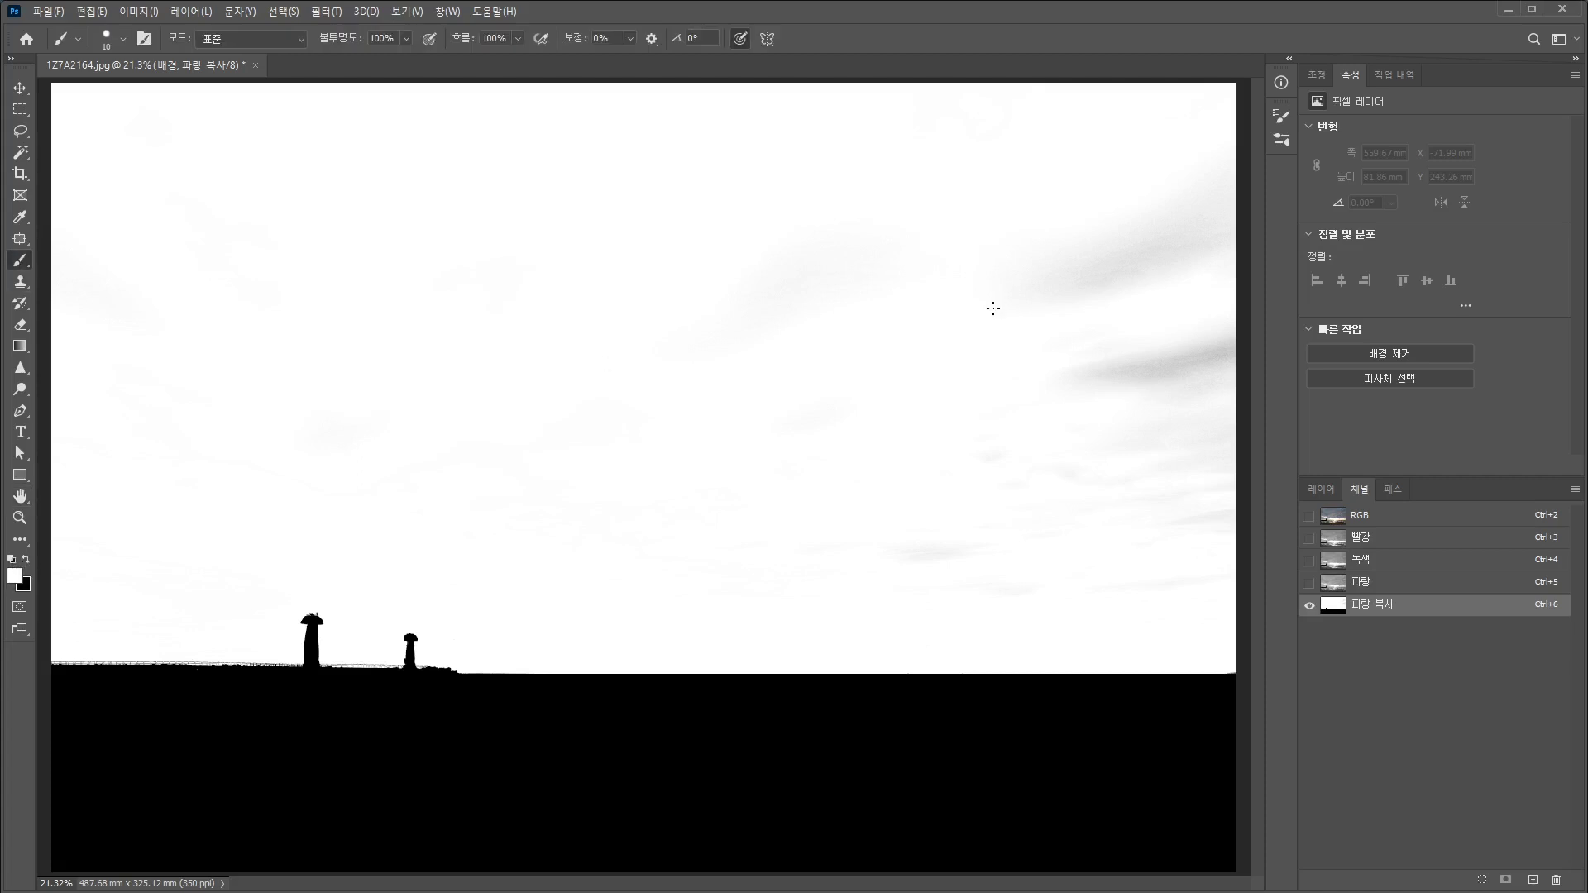
key(bracketright)
key(bracketright)
key(bracketright)
key(bracketright)
key(bracketright)
key(bracketright)
key(bracketright)
key(bracketright)
key(bracketright)
key(bracketright)
key(bracketright)
mouse_move(1030, 328)
mouse_down()
mouse_move(1234, 210)
mouse_move(1086, 267)
mouse_move(992, 412)
mouse_move(1206, 344)
mouse_move(1064, 431)
mouse_move(839, 517)
mouse_move(1122, 499)
mouse_move(1231, 439)
mouse_move(1208, 499)
mouse_move(1056, 553)
mouse_move(1190, 553)
mouse_move(1160, 528)
mouse_move(790, 413)
mouse_move(879, 352)
mouse_move(528, 333)
mouse_move(896, 302)
mouse_move(623, 255)
mouse_move(554, 225)
mouse_move(1038, 161)
mouse_move(1165, 124)
mouse_move(549, 142)
mouse_move(109, 126)
mouse_move(105, 259)
mouse_move(586, 313)
mouse_move(170, 439)
mouse_move(164, 496)
mouse_move(359, 429)
mouse_up()
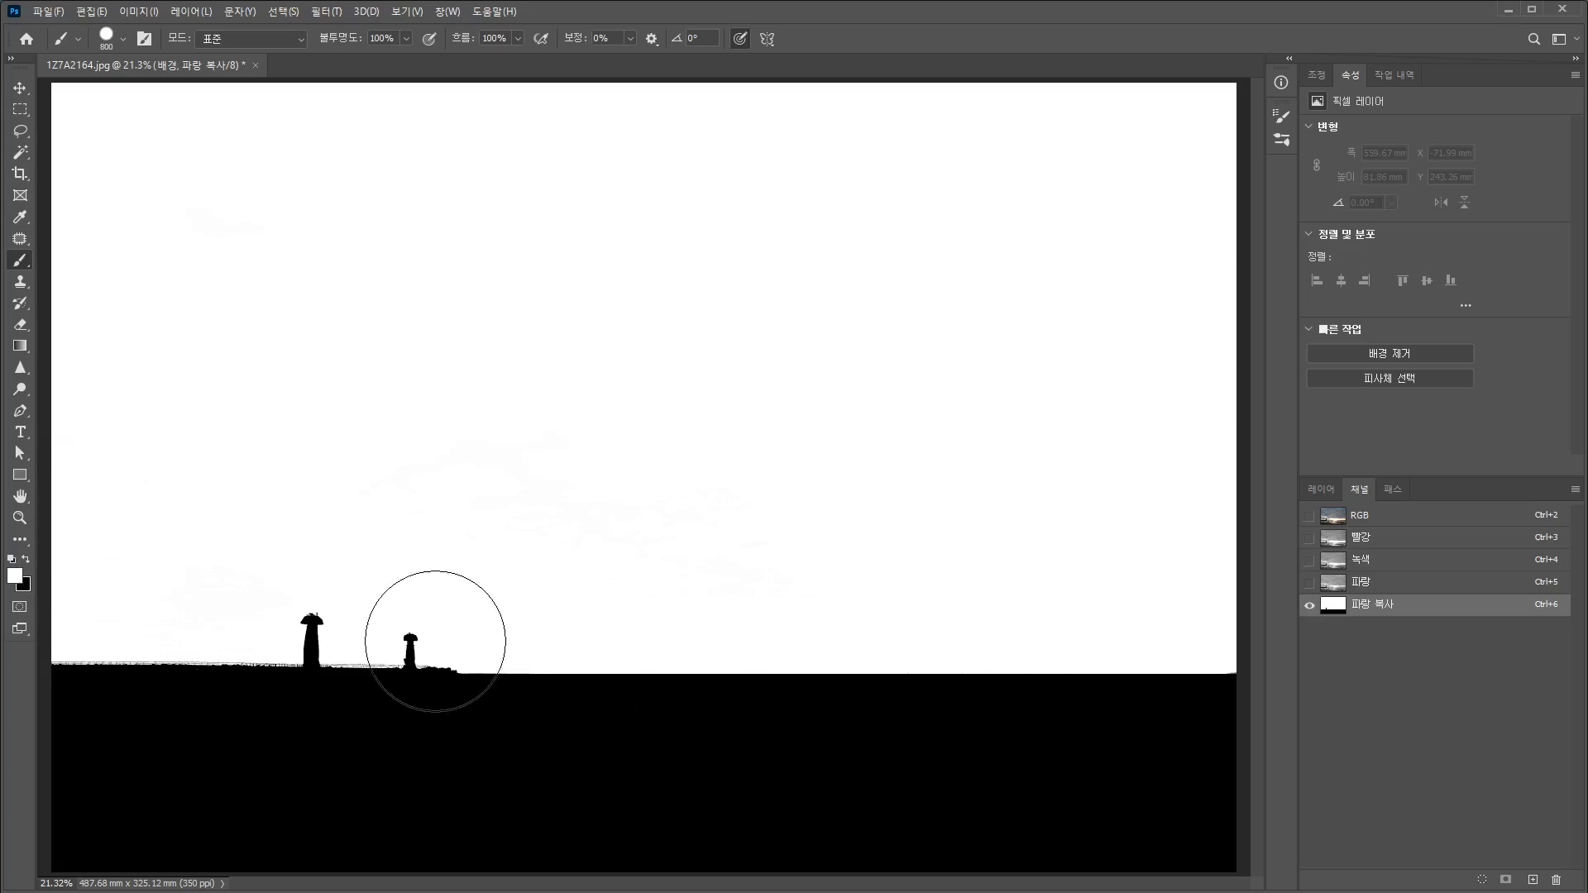
Load the blue channel copy as a selection and return to the RGB composite in the layer list
click(20, 109)
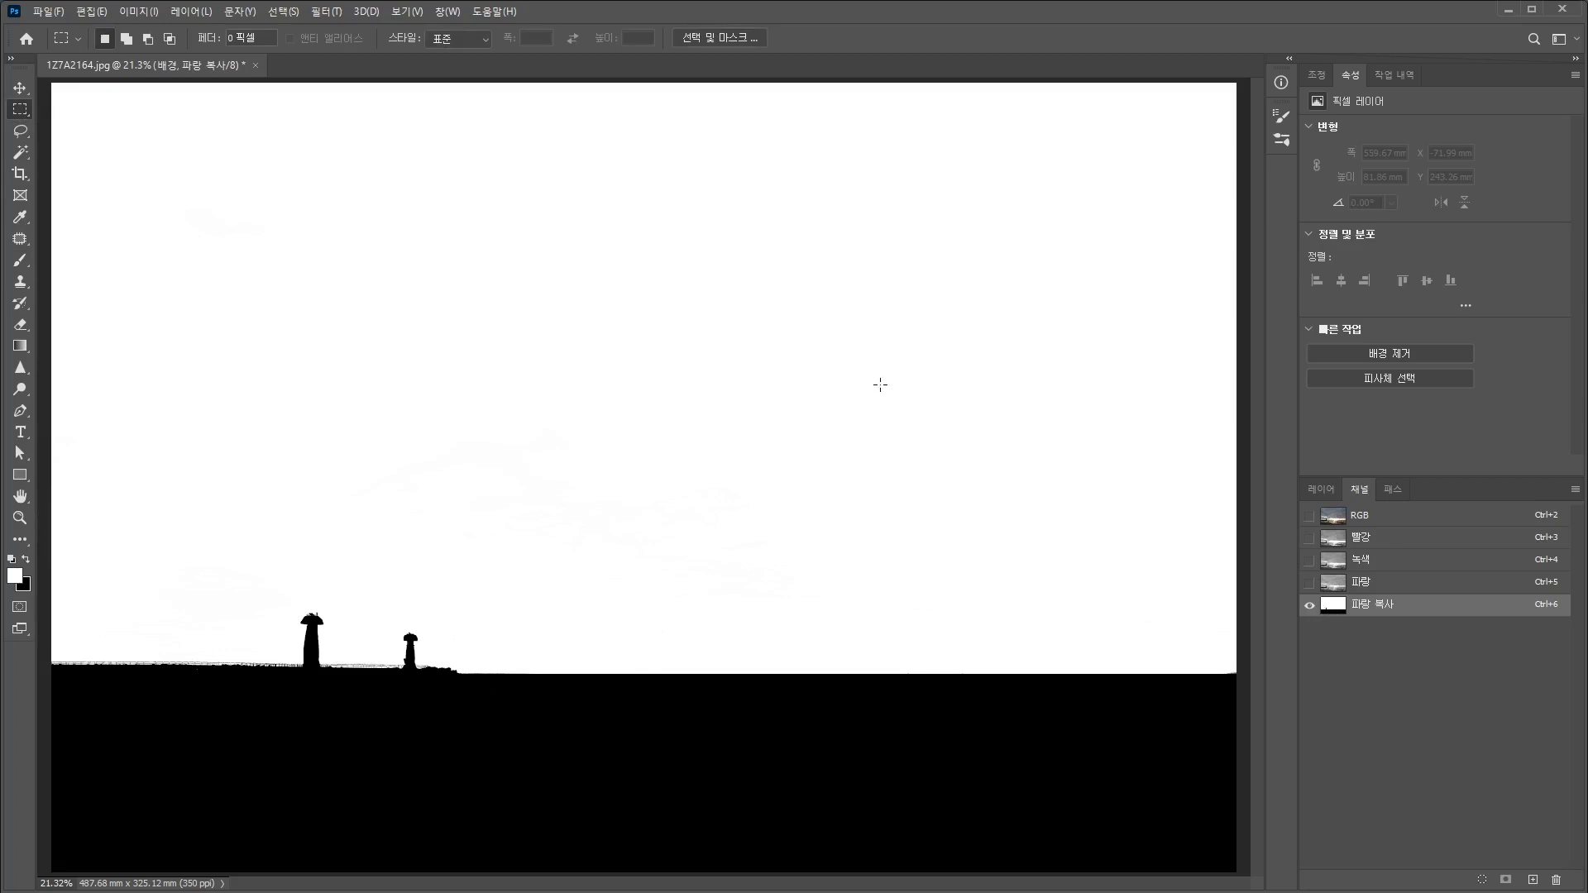
ctrl+click(1333, 609)
click(876, 523)
click(1479, 882)
click(1353, 517)
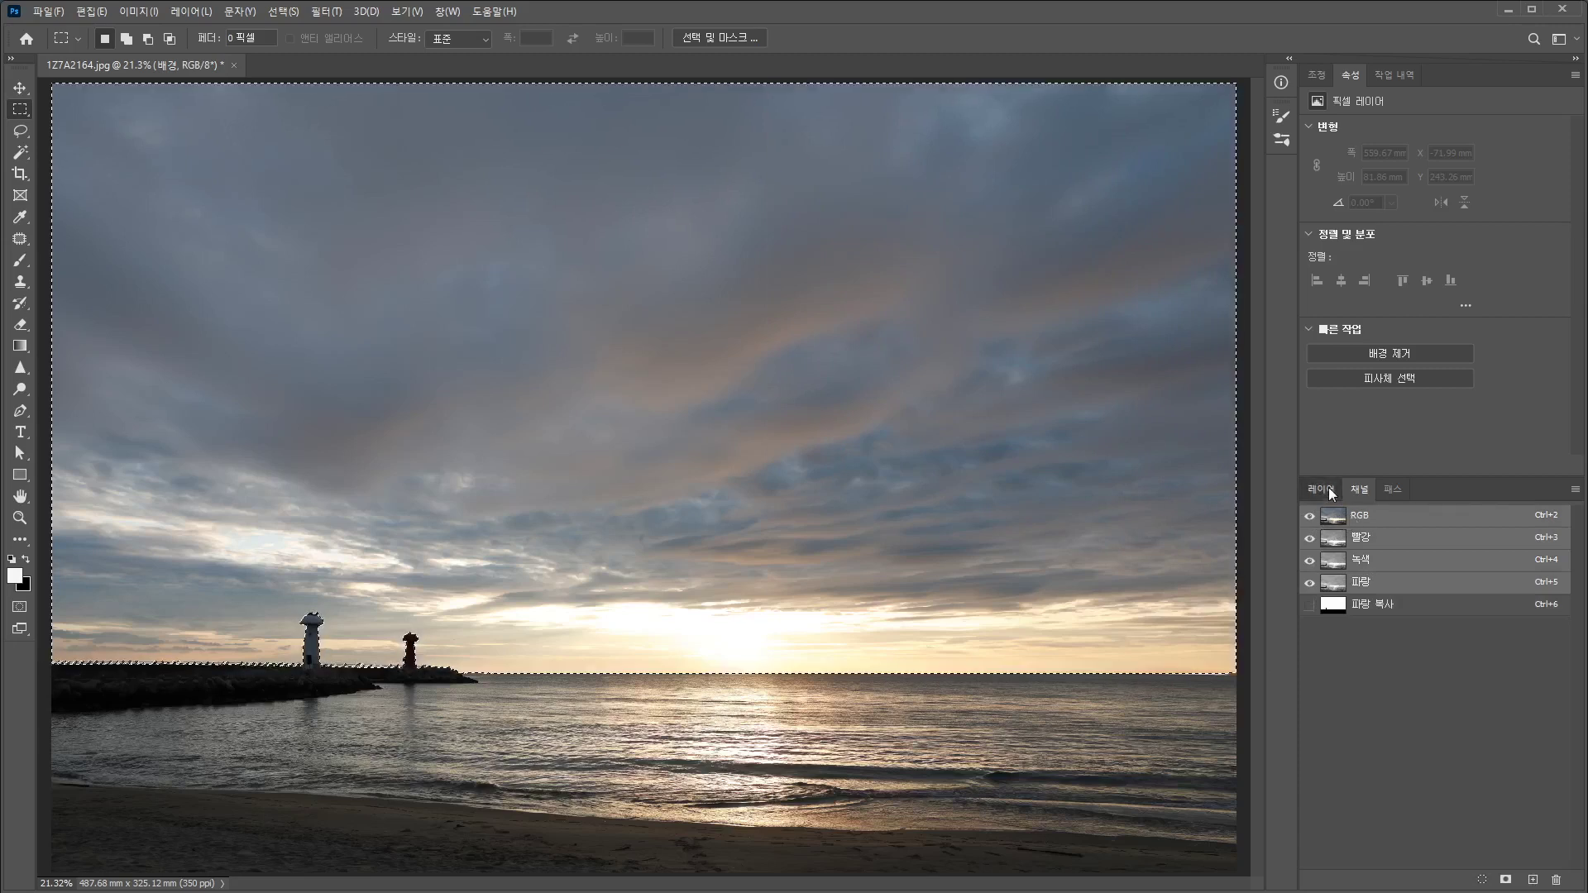
click(1328, 489)
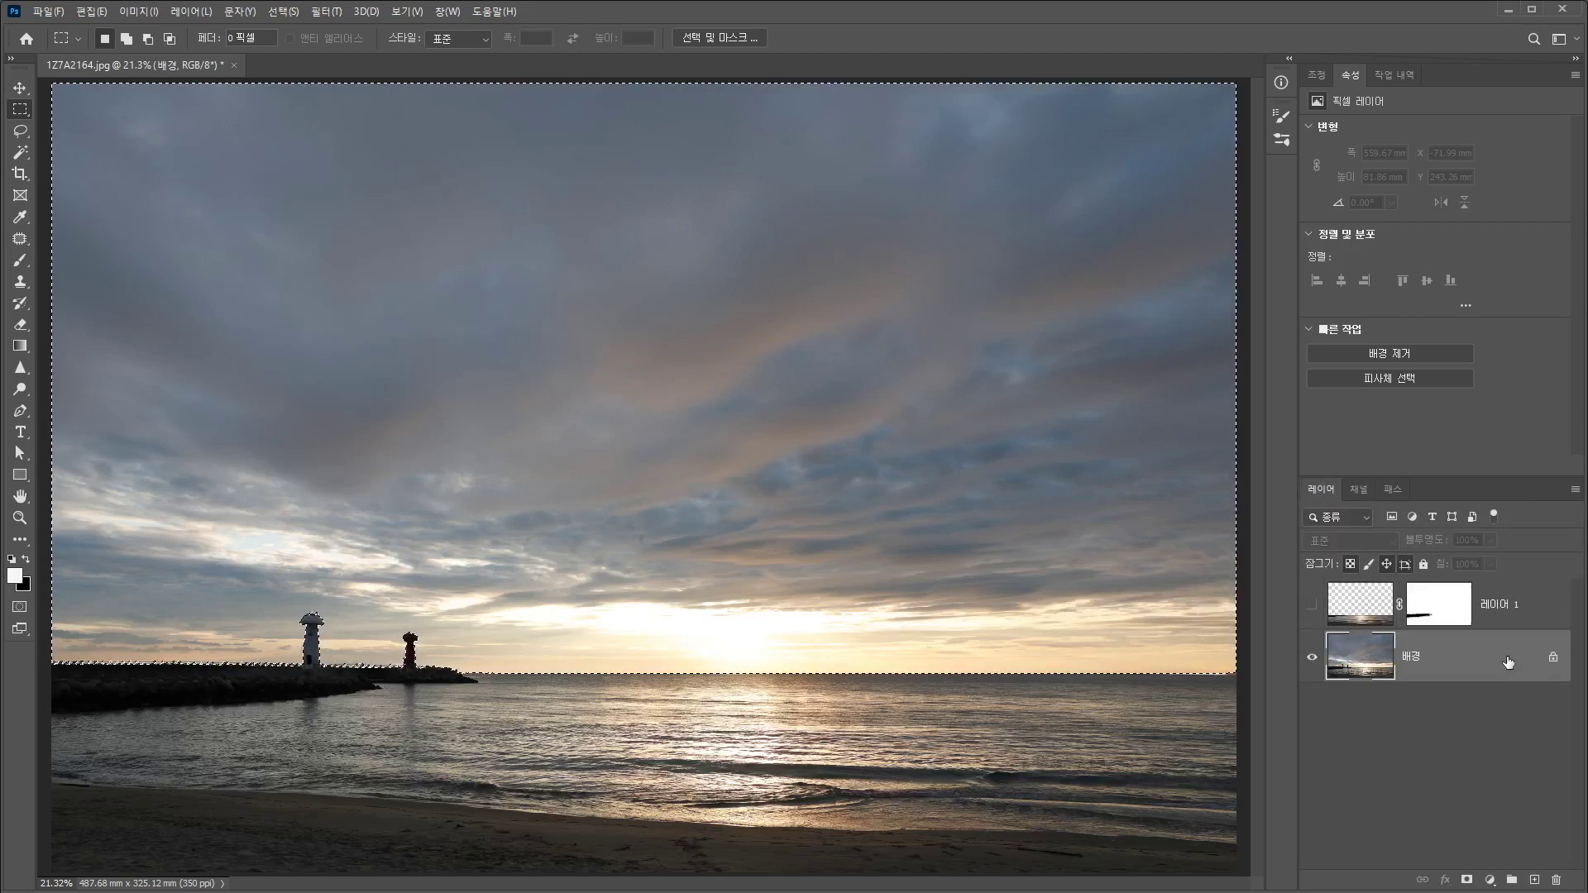
Try duplicating the whole background layer and copying only the selected sky to a new layer, undoing each attempt
drag(1511, 658, 1535, 880)
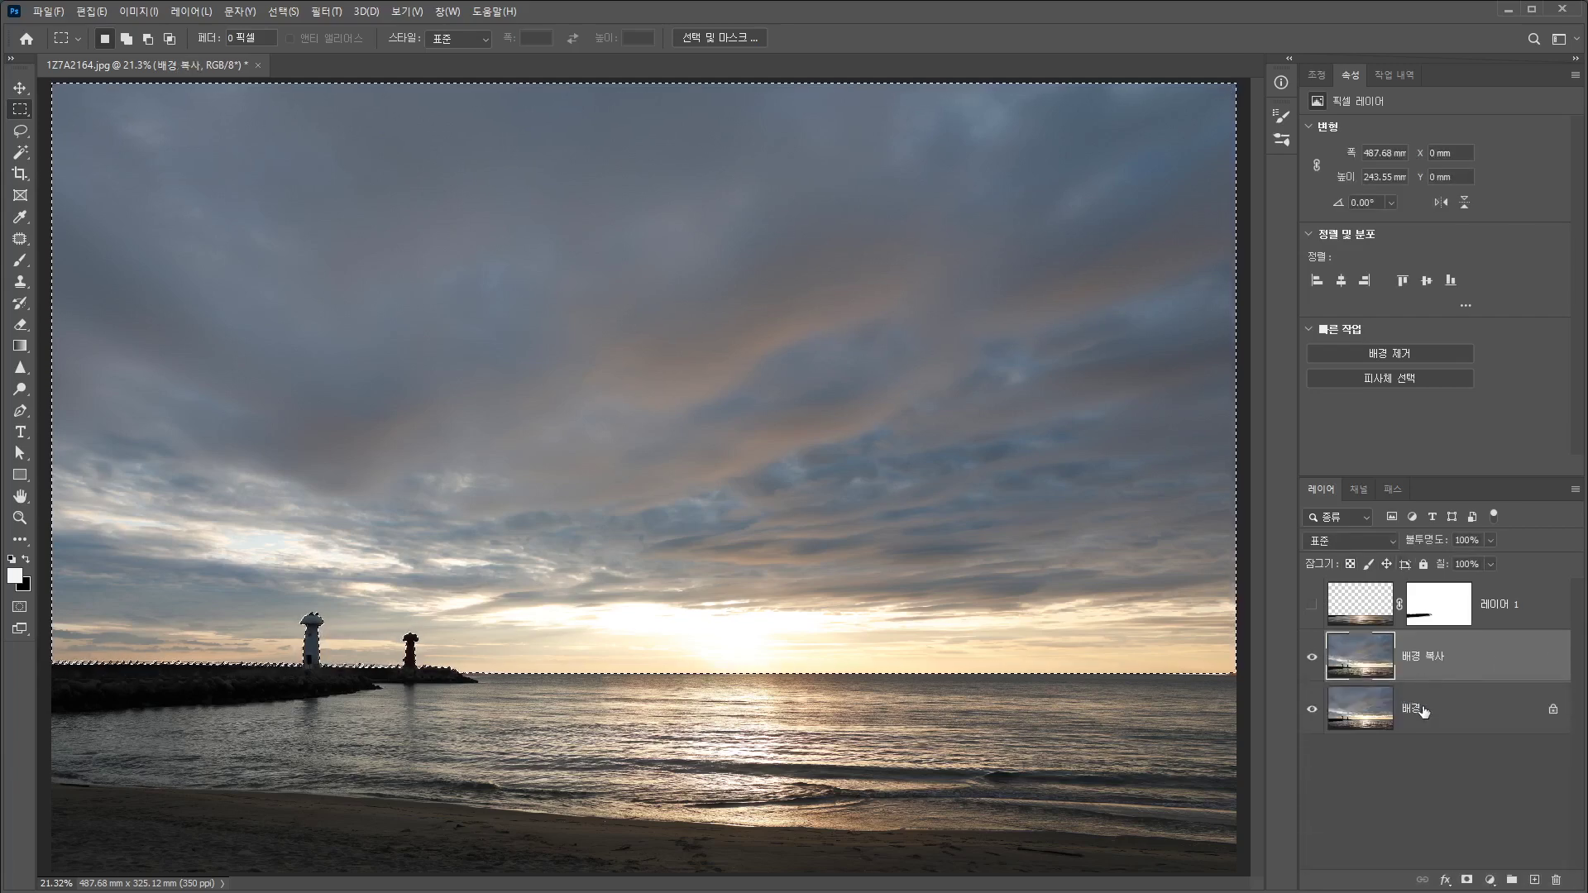
key(ctrl+z)
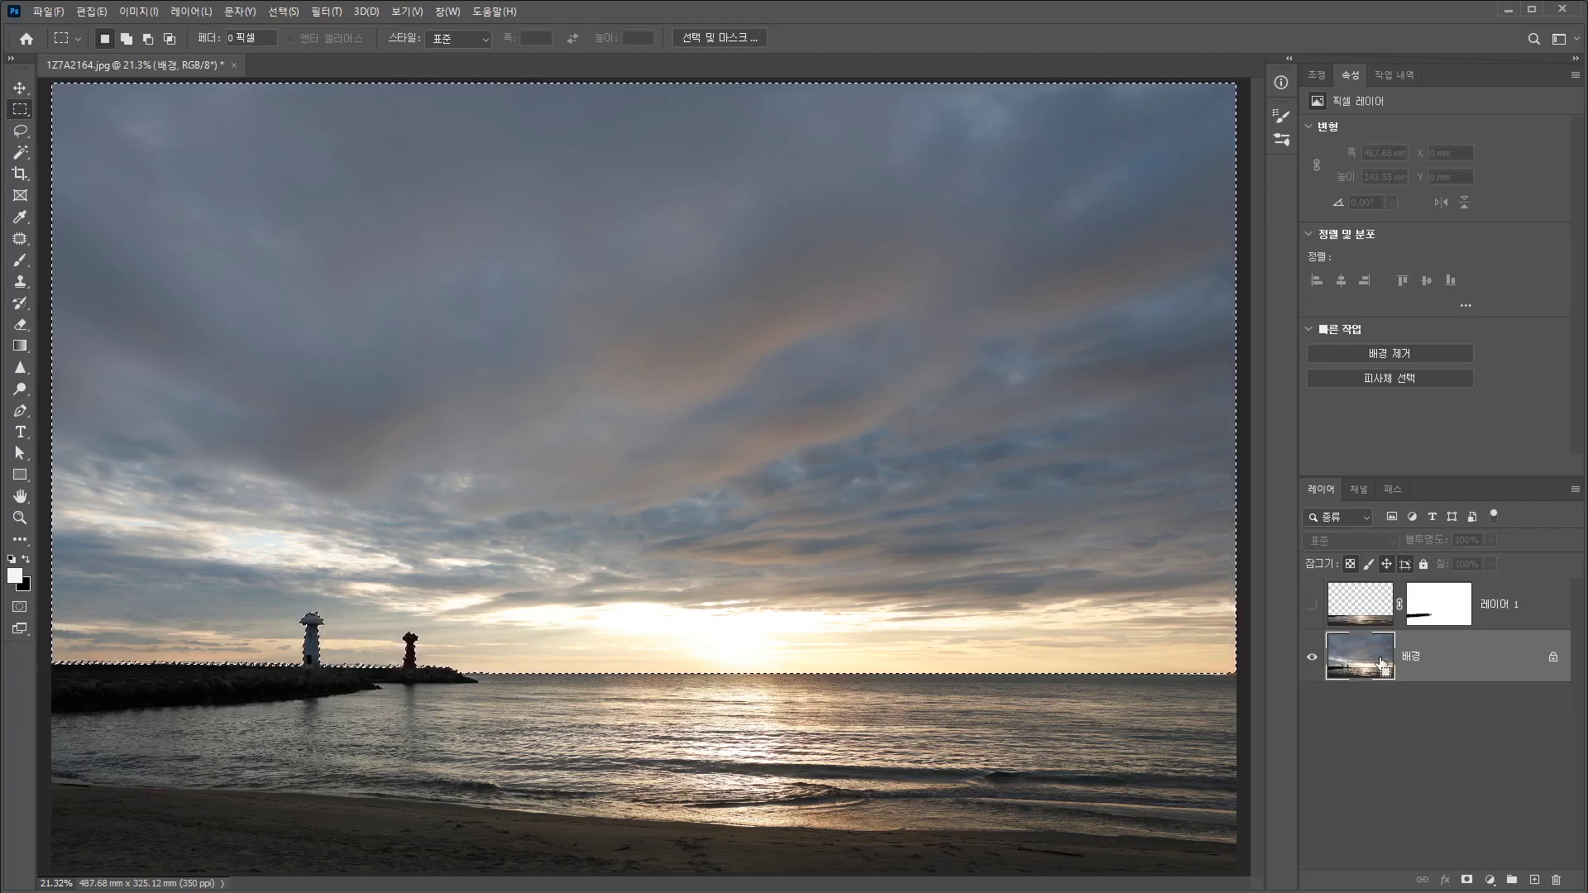
key(ctrl+j)
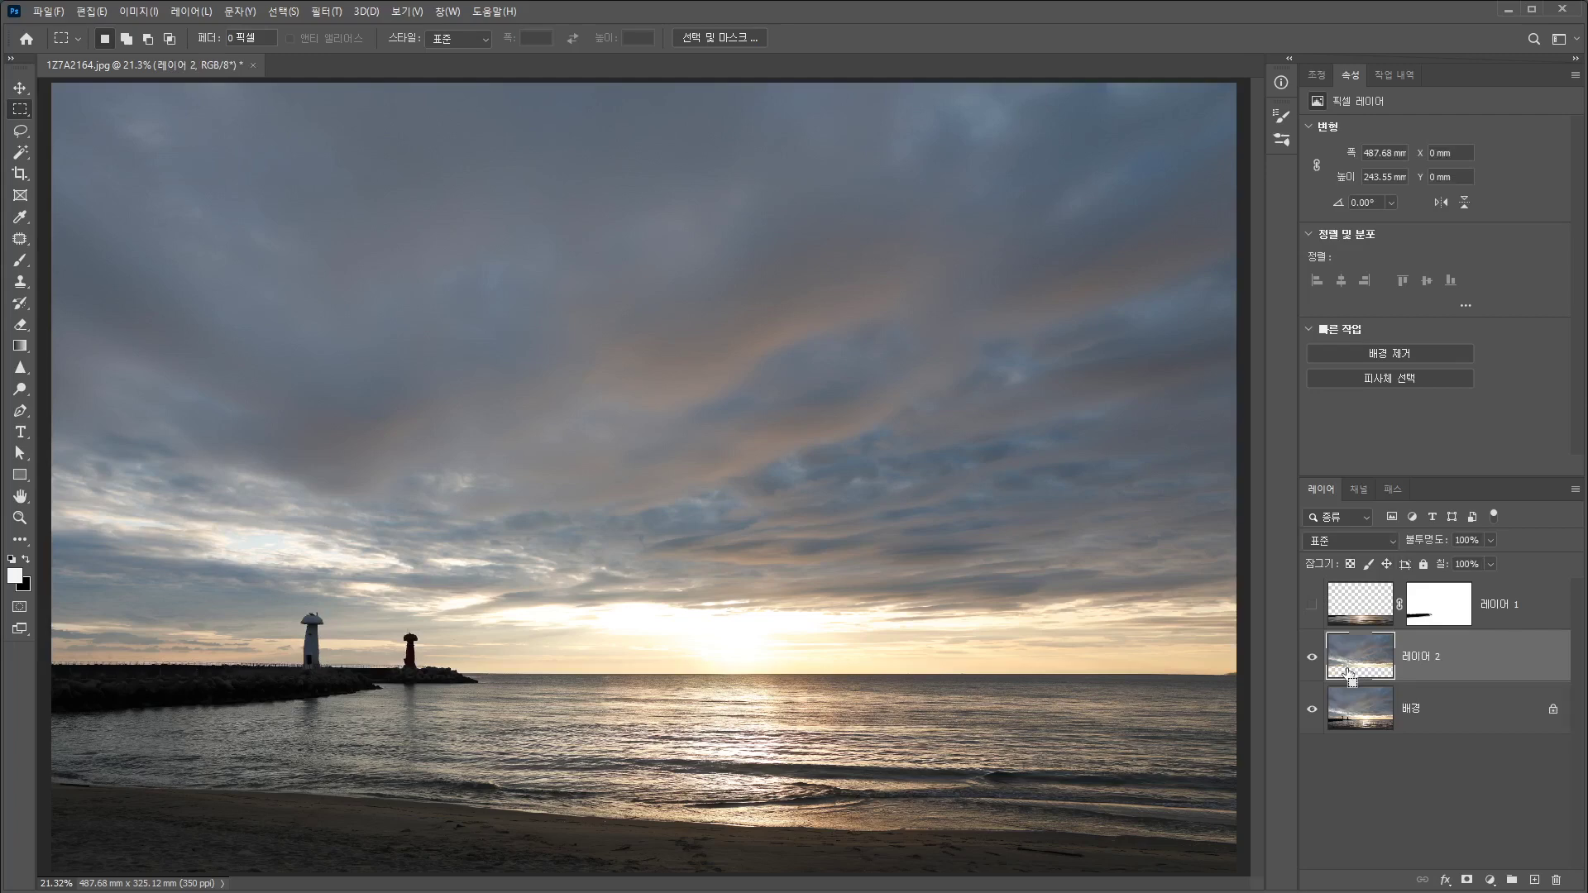
key(ctrl+z)
Duplicate the background layer and add a layer mask from the sky selection
drag(1356, 661, 1534, 875)
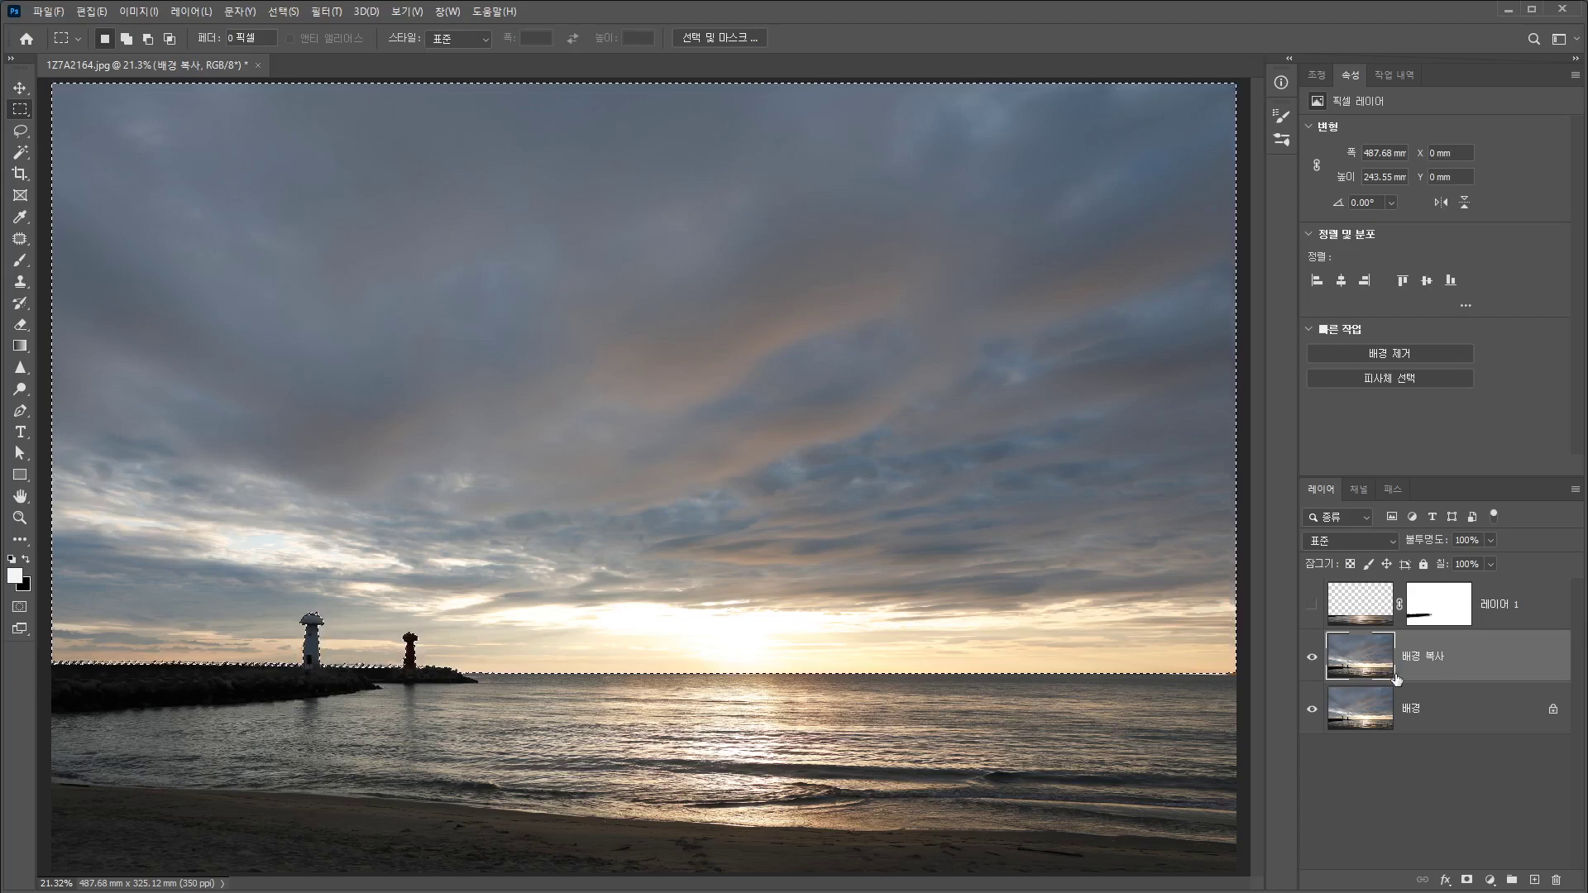
click(1467, 880)
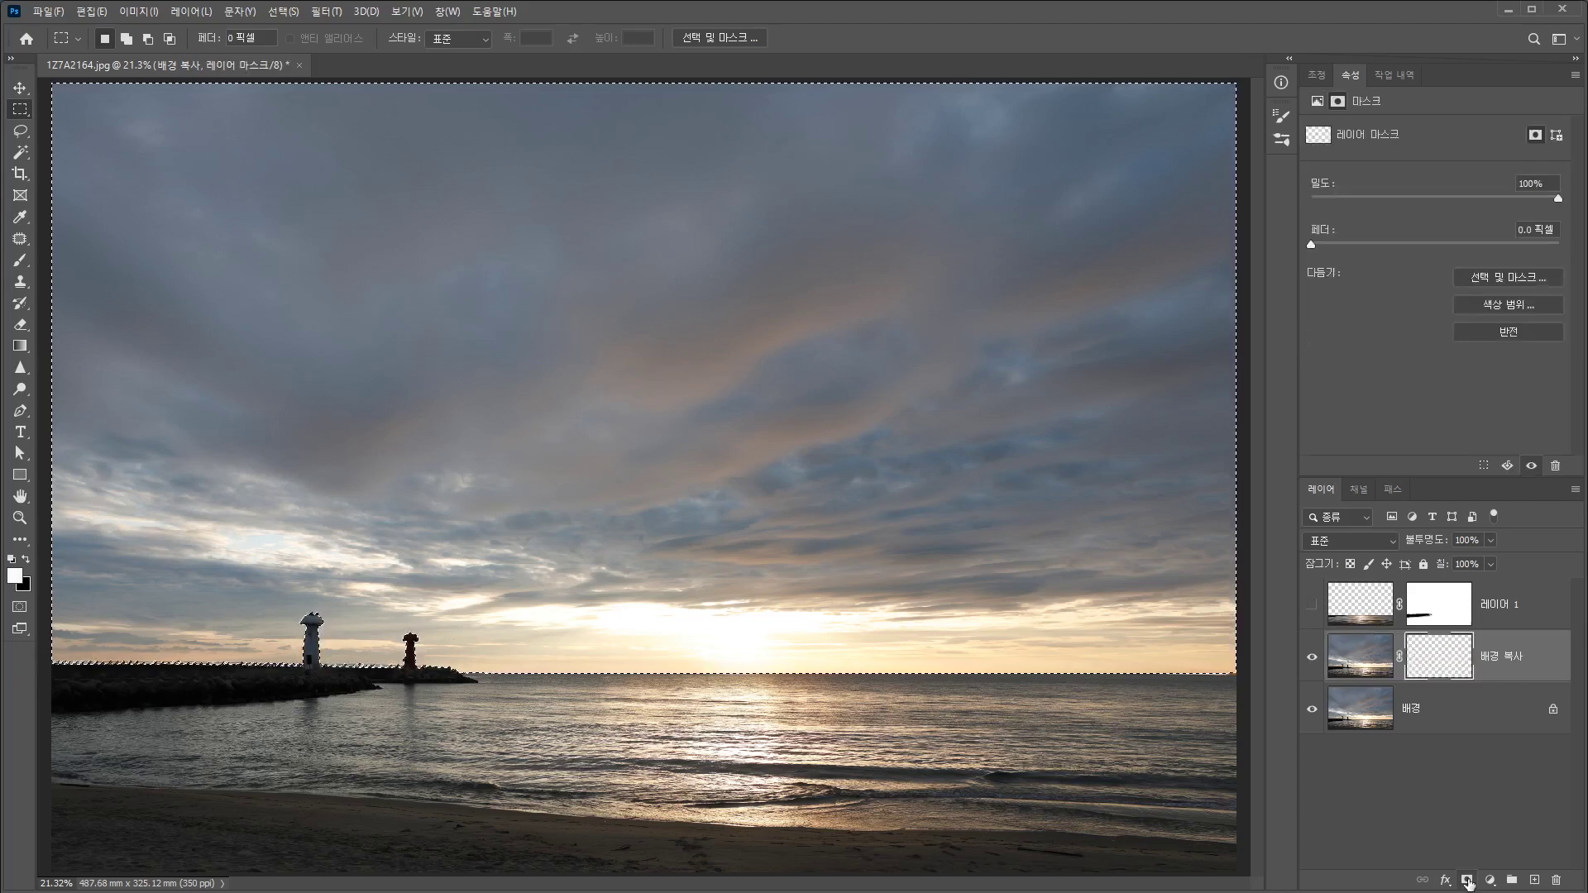
click(1440, 664)
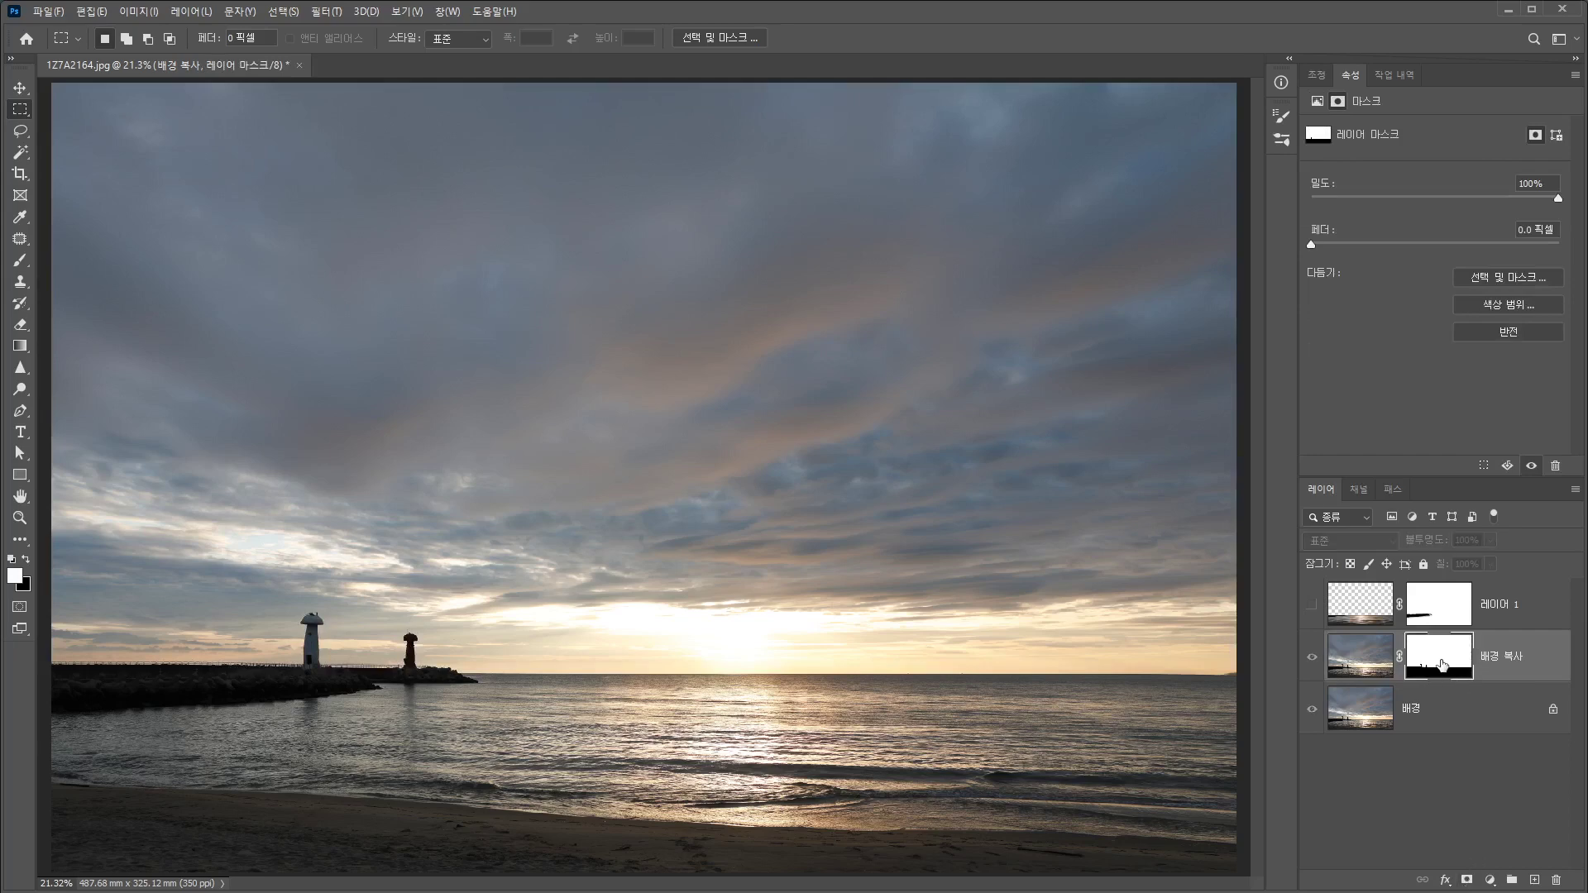
Inspect the new sky mask on its own and in the channels, and check the masked layer with the background hidden
alt+click(1440, 664)
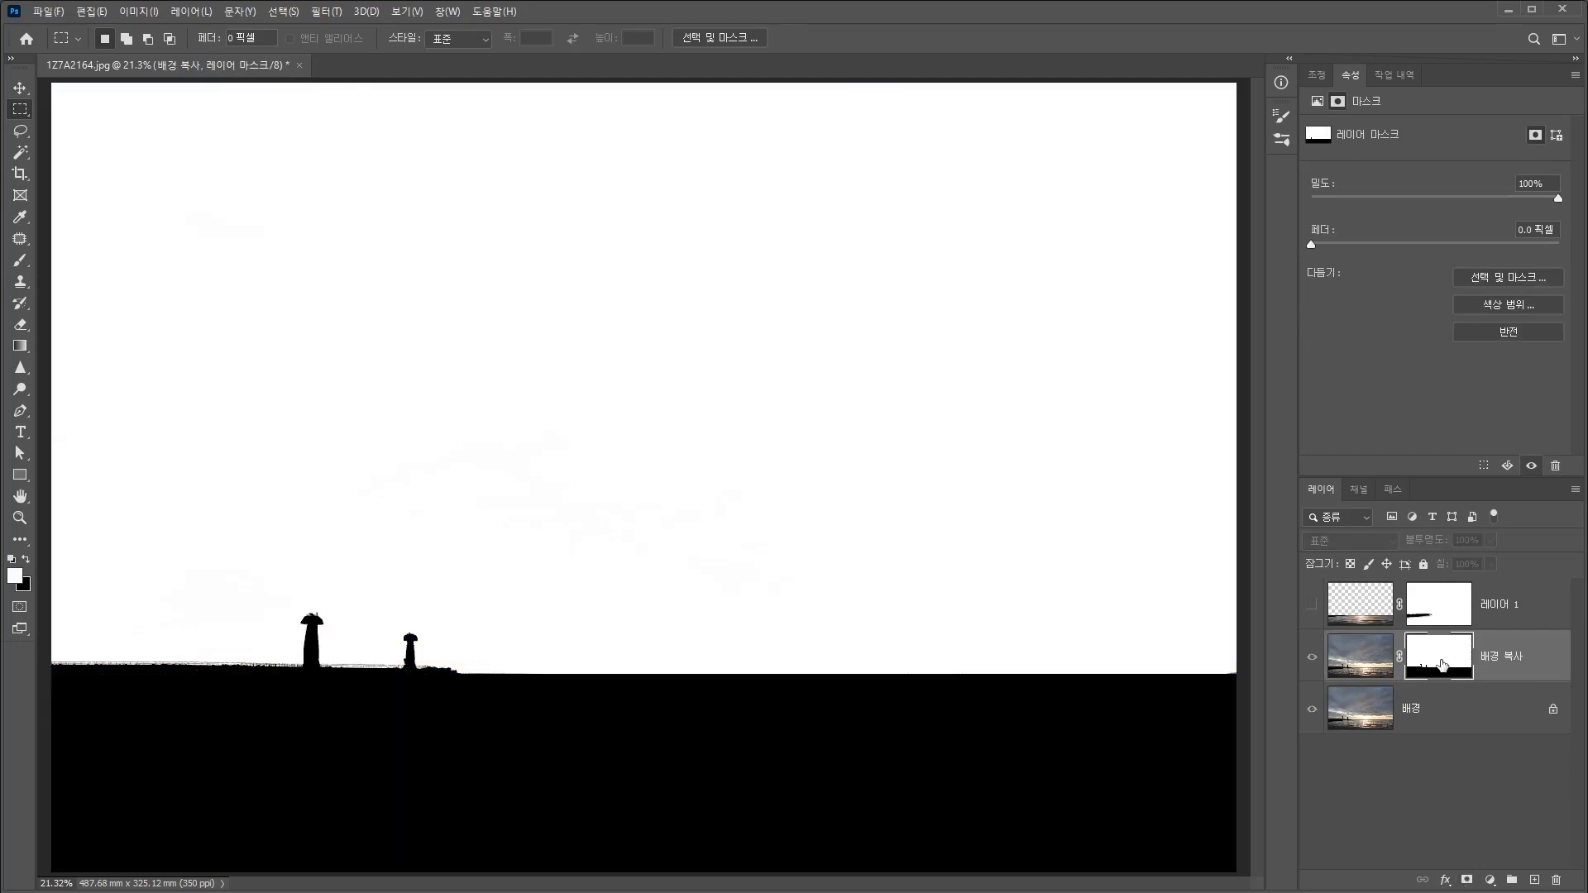
click(1358, 489)
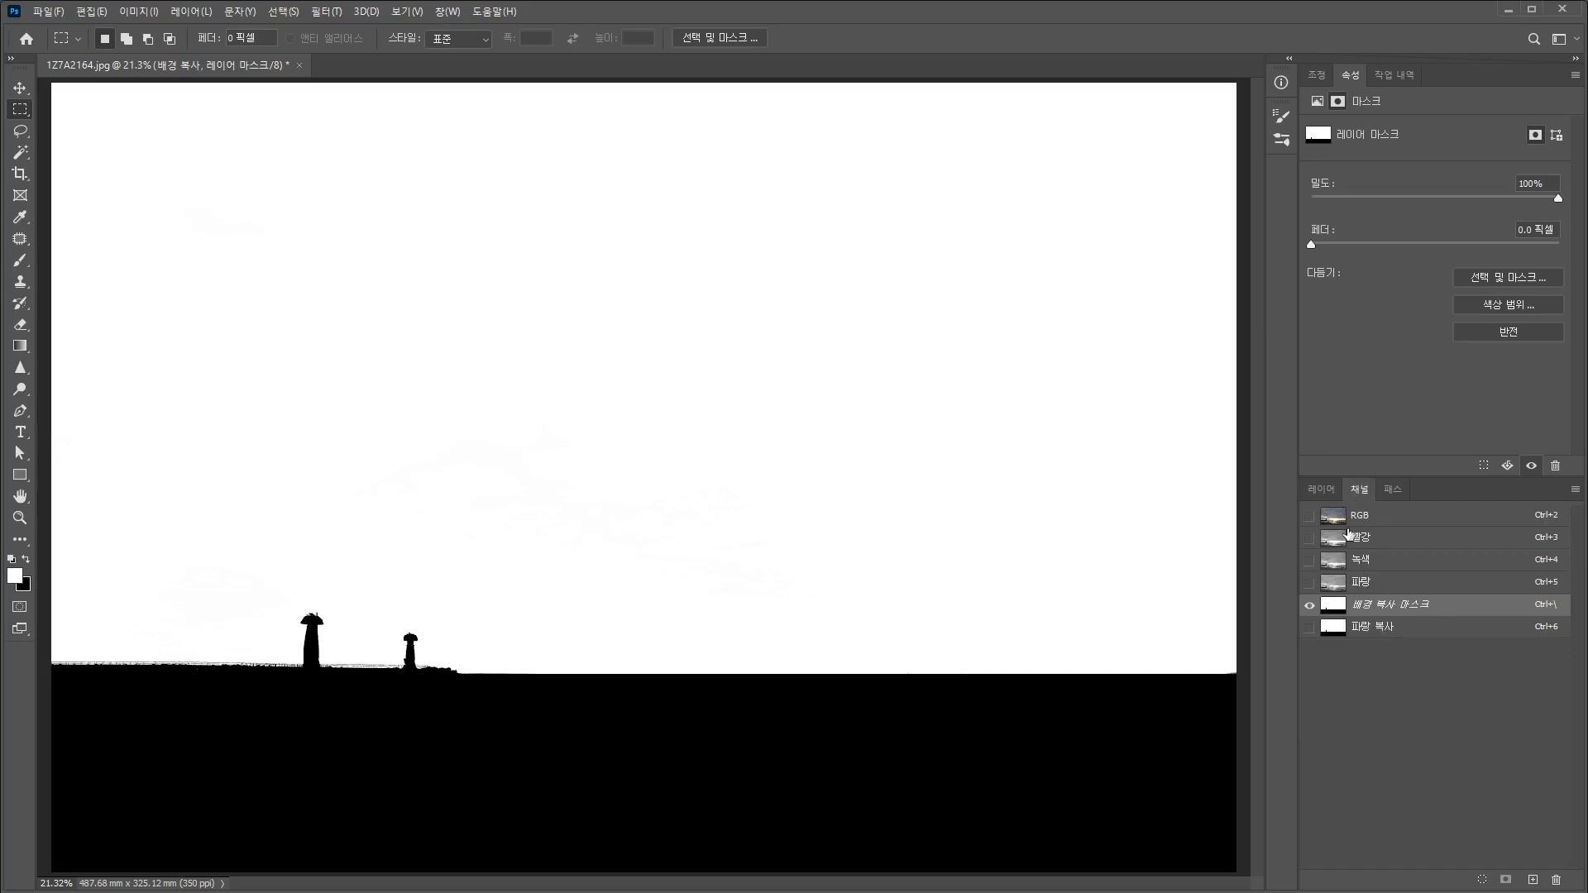
click(1321, 489)
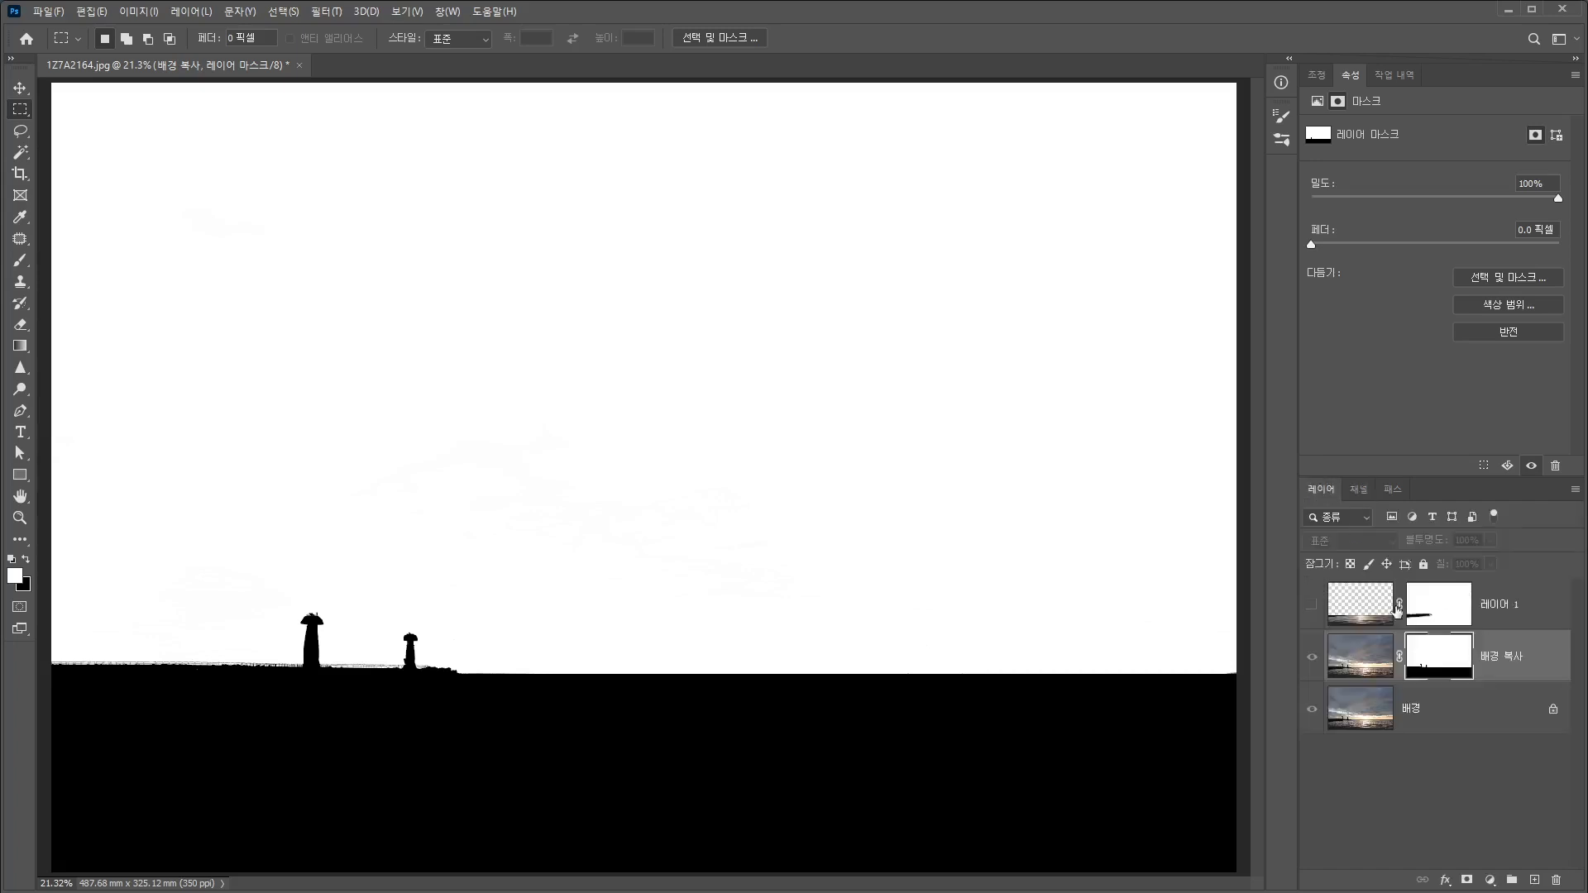
alt+click(1441, 661)
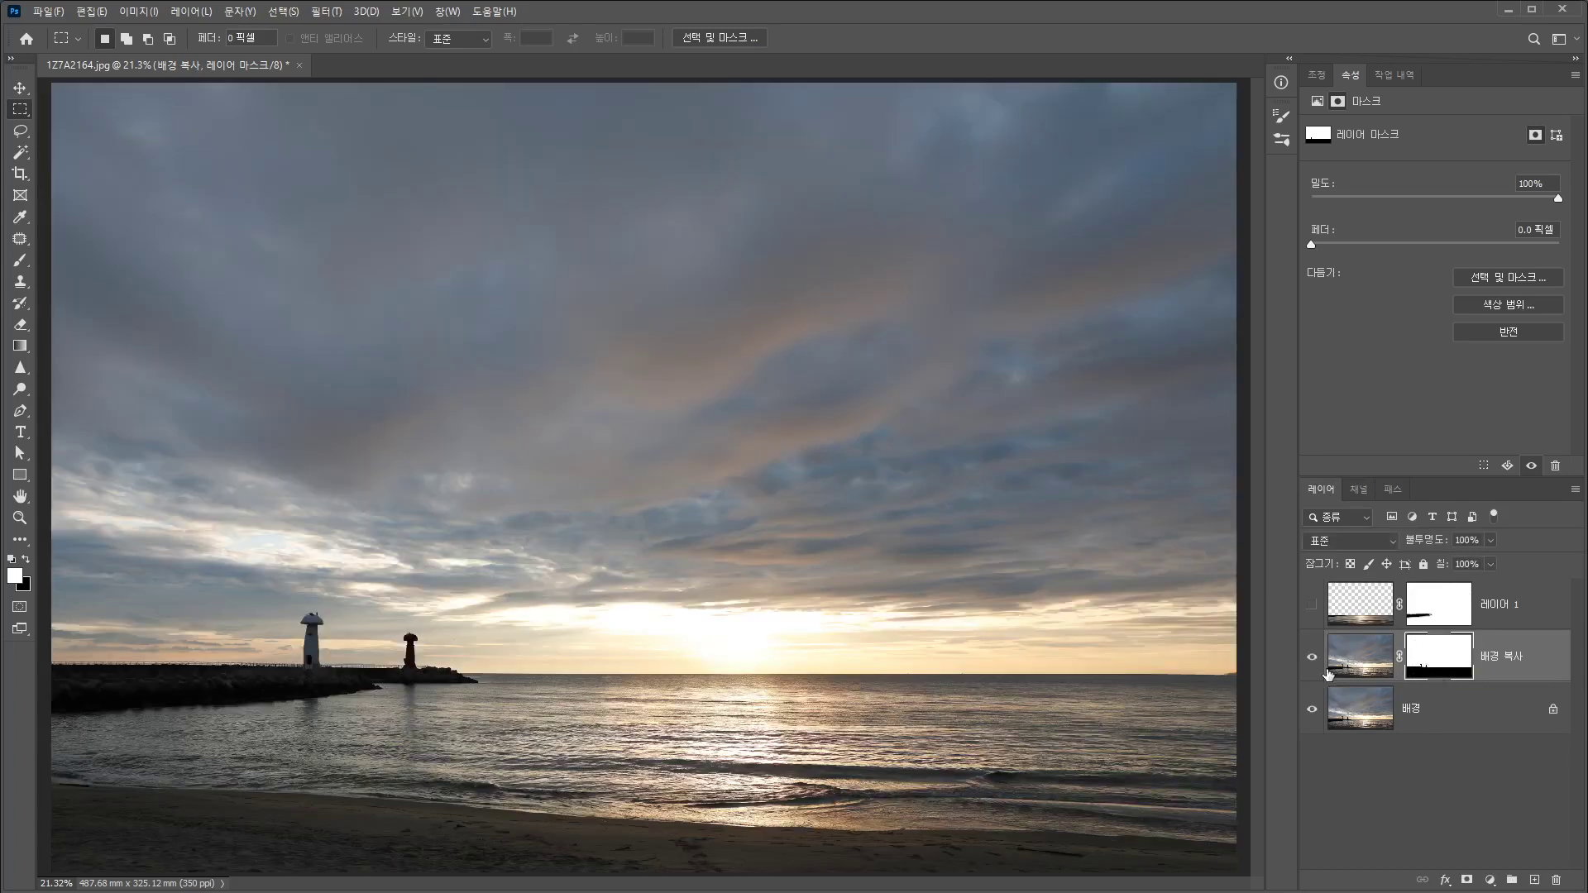
click(1314, 711)
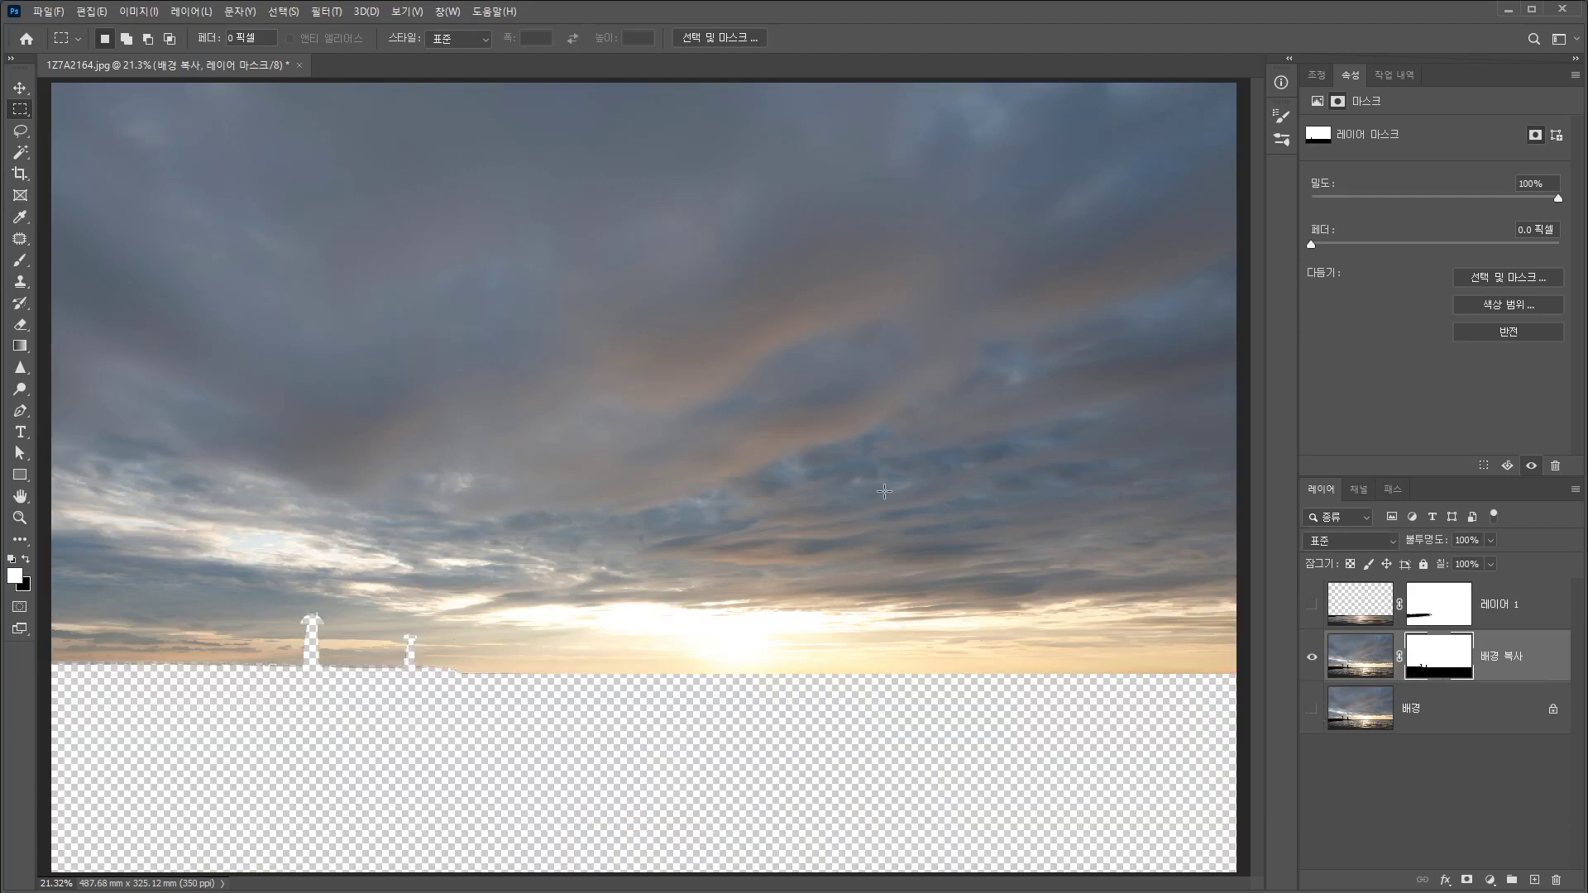
click(1312, 710)
Duplicate the masked sky layer and invert the duplicate's mask to reveal the sea, breakwater and lighthouses
drag(1526, 658, 1534, 879)
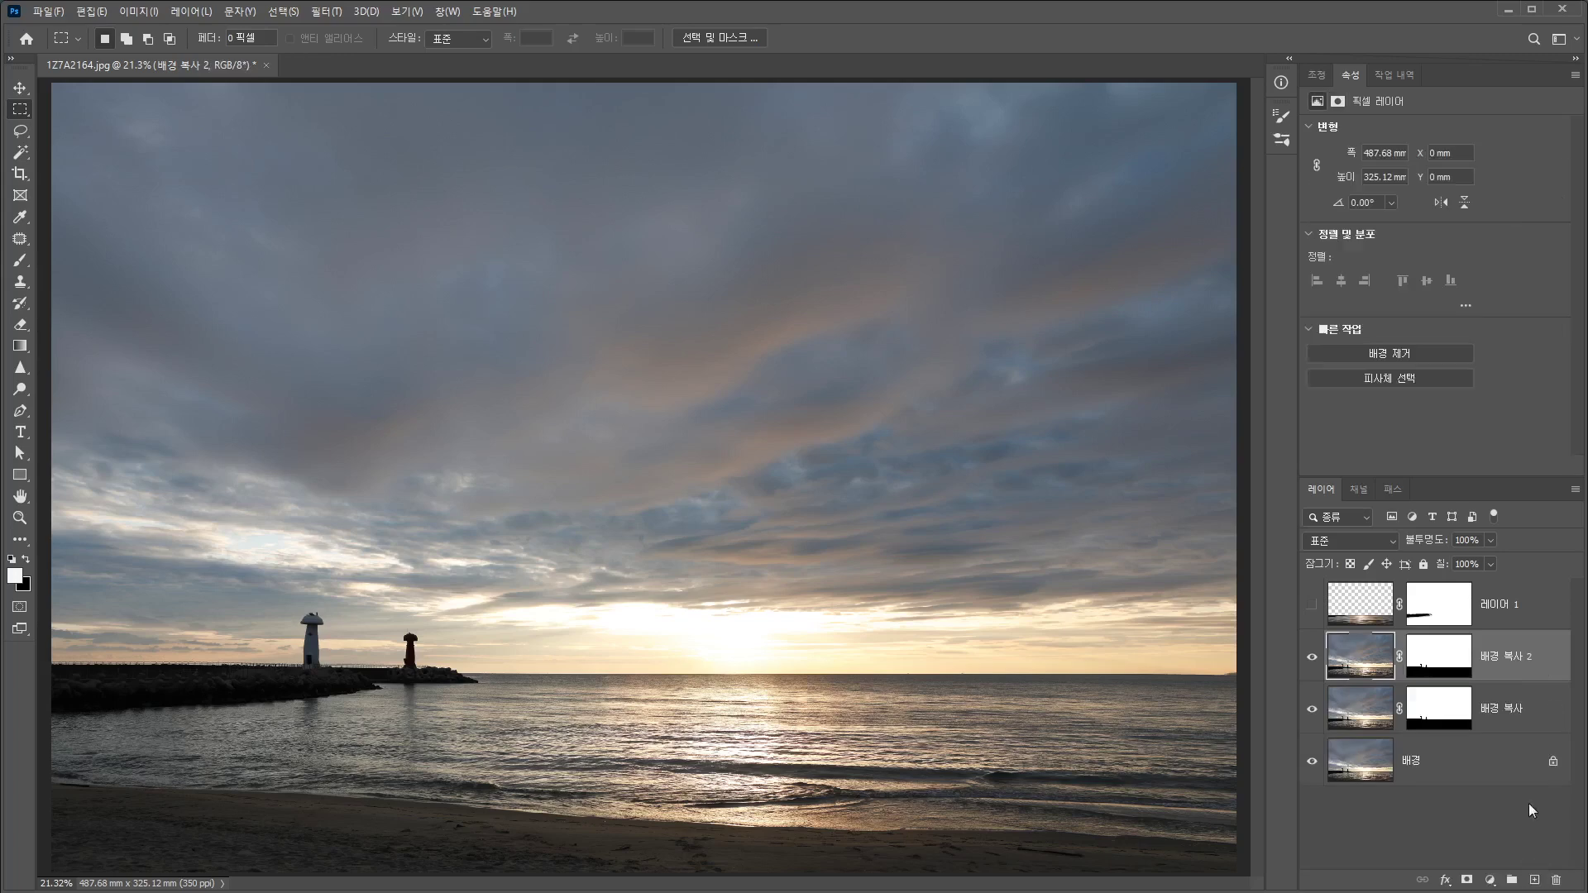
click(1437, 662)
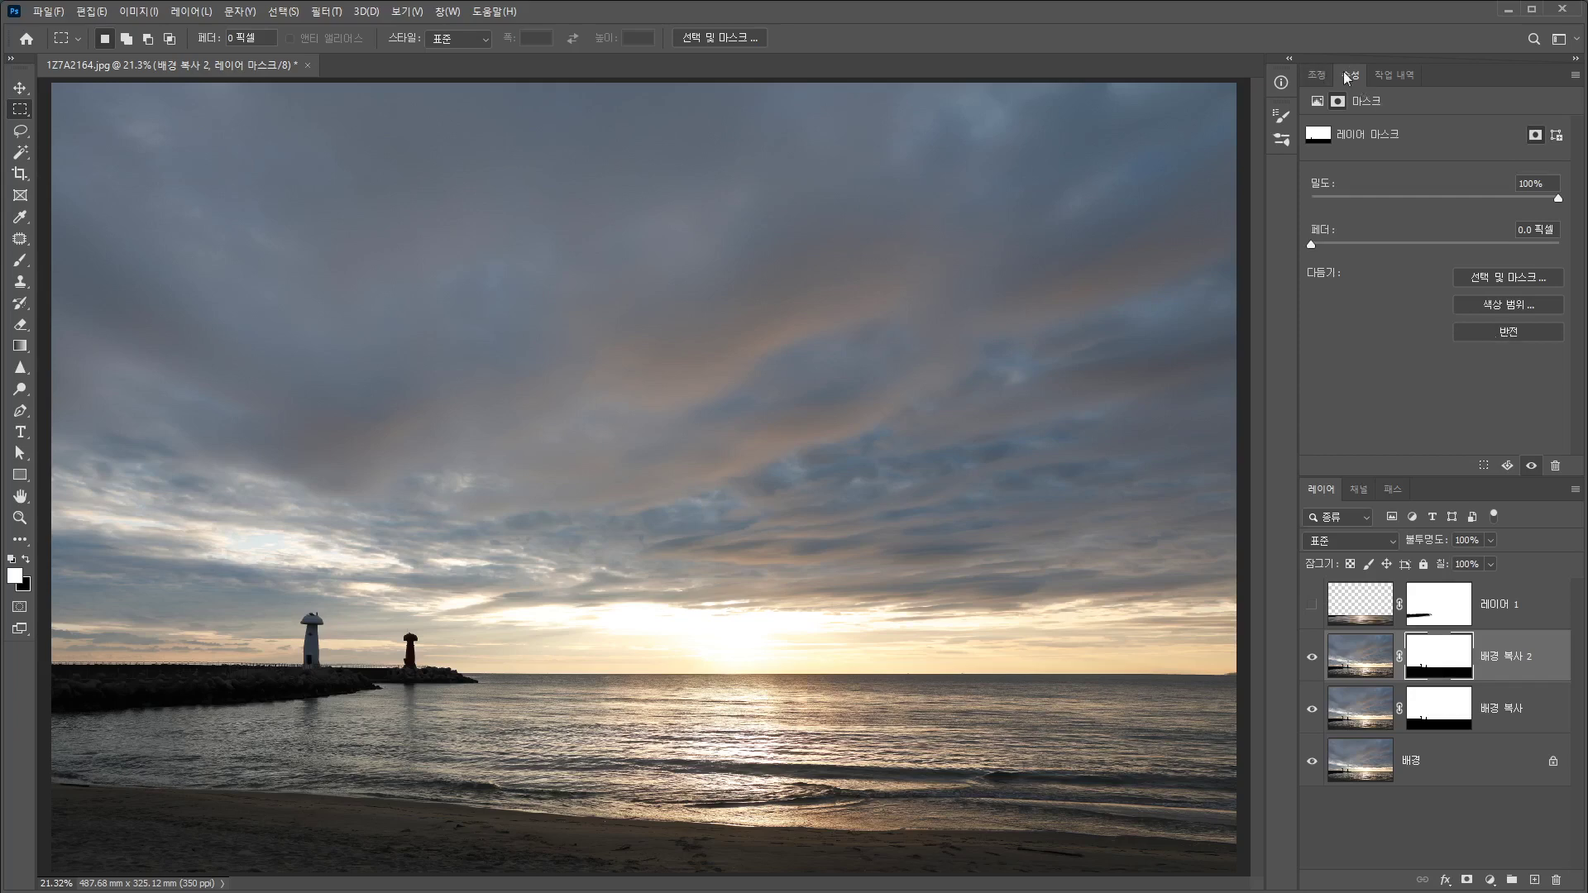
click(447, 12)
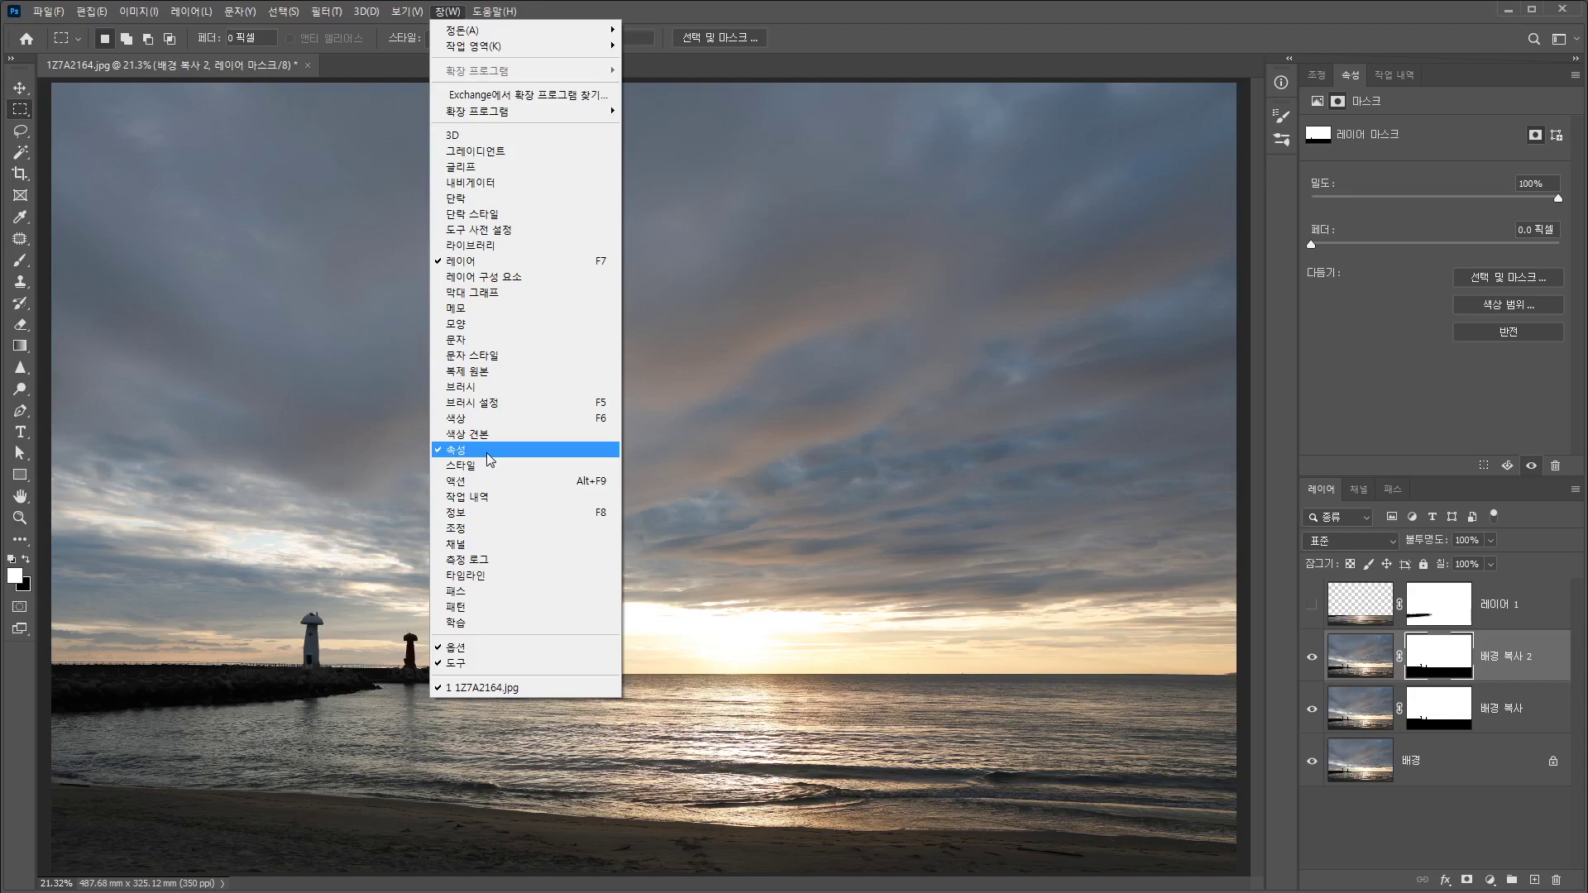
click(1355, 79)
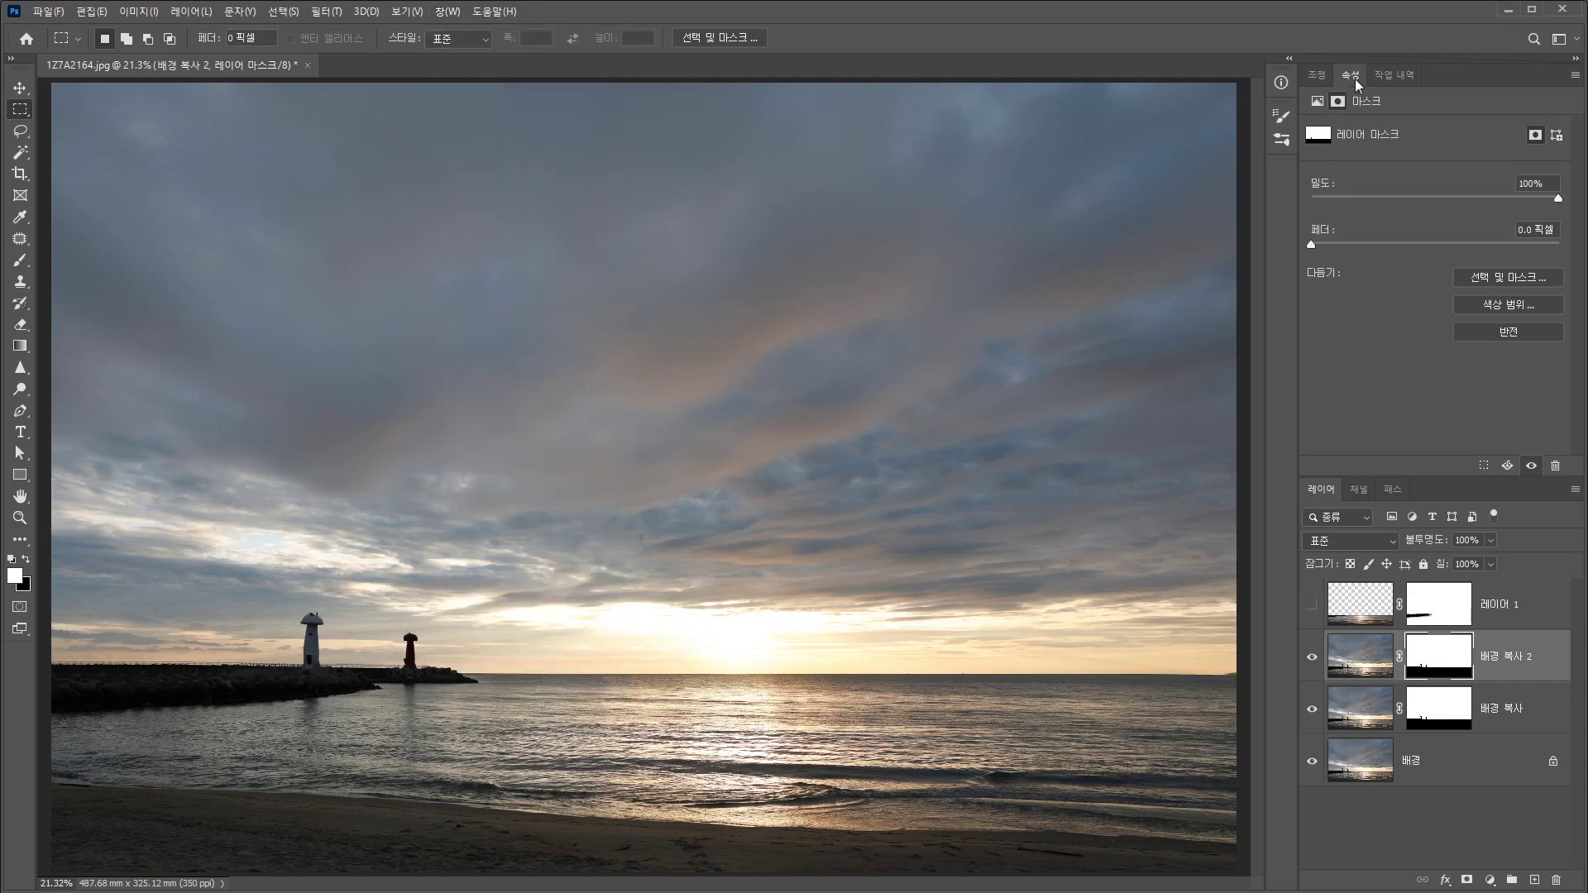
click(1506, 334)
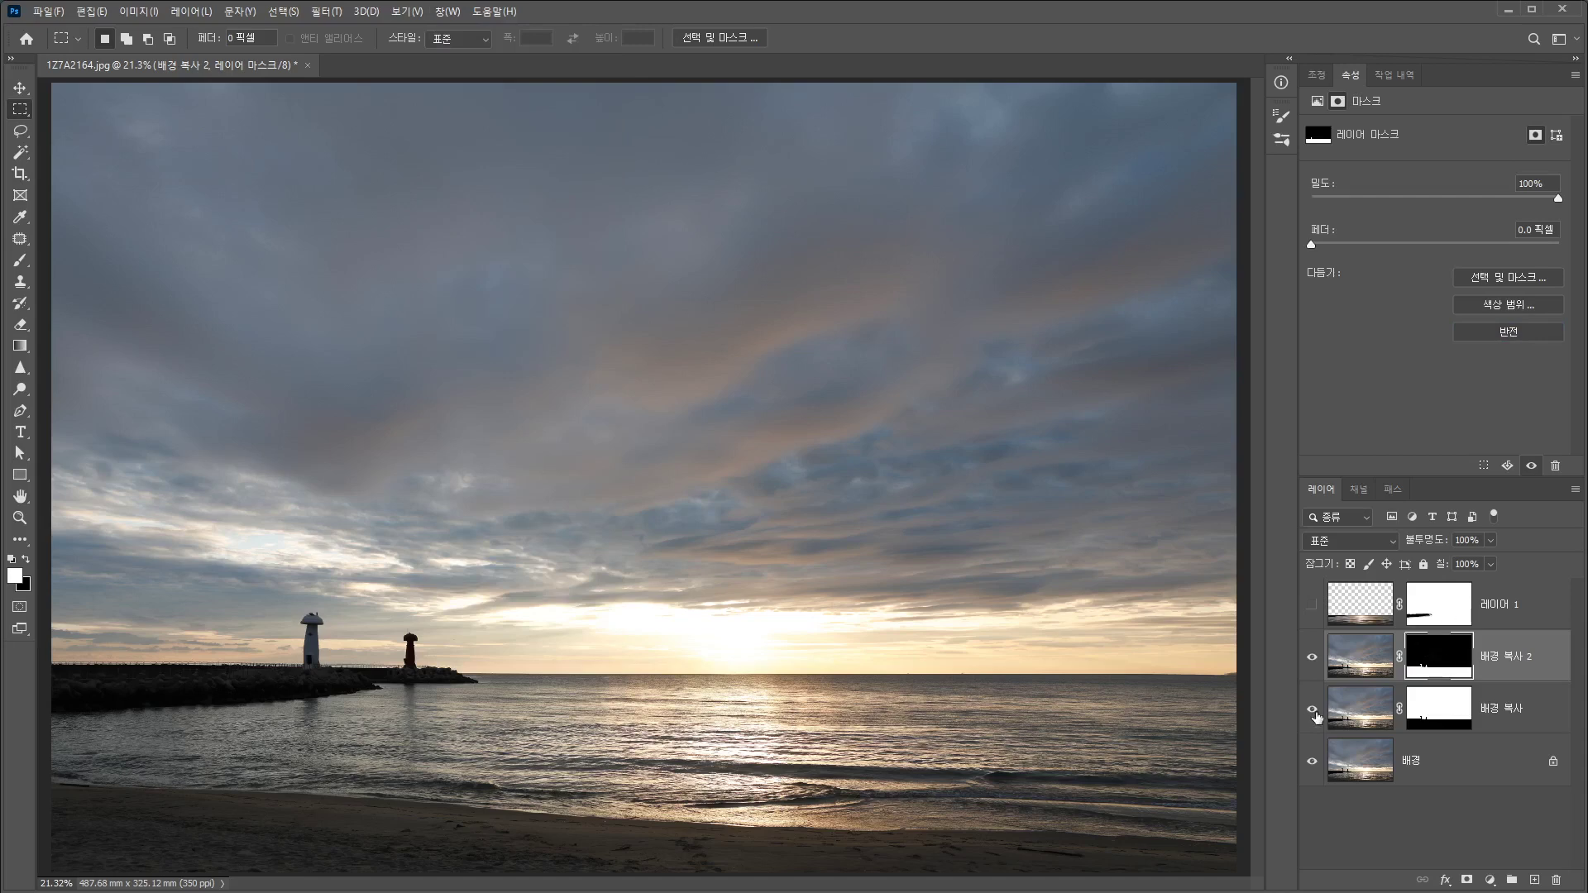
Isolate the inverted-mask layer to check it and make all layers visible, including 레이어 1
click(1311, 761)
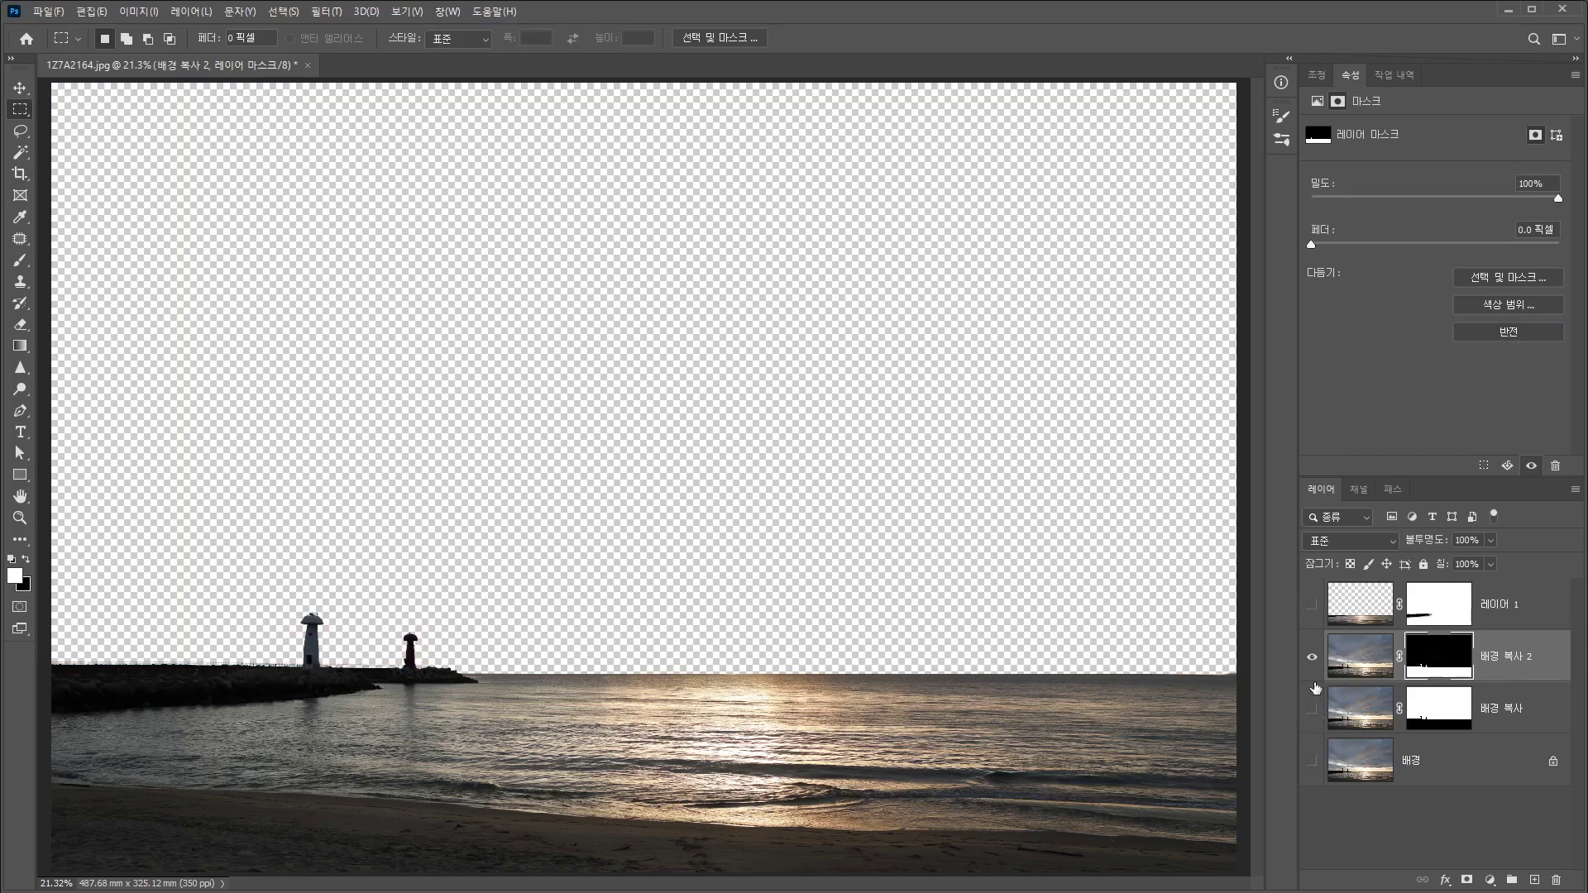
drag(1313, 769, 1317, 615)
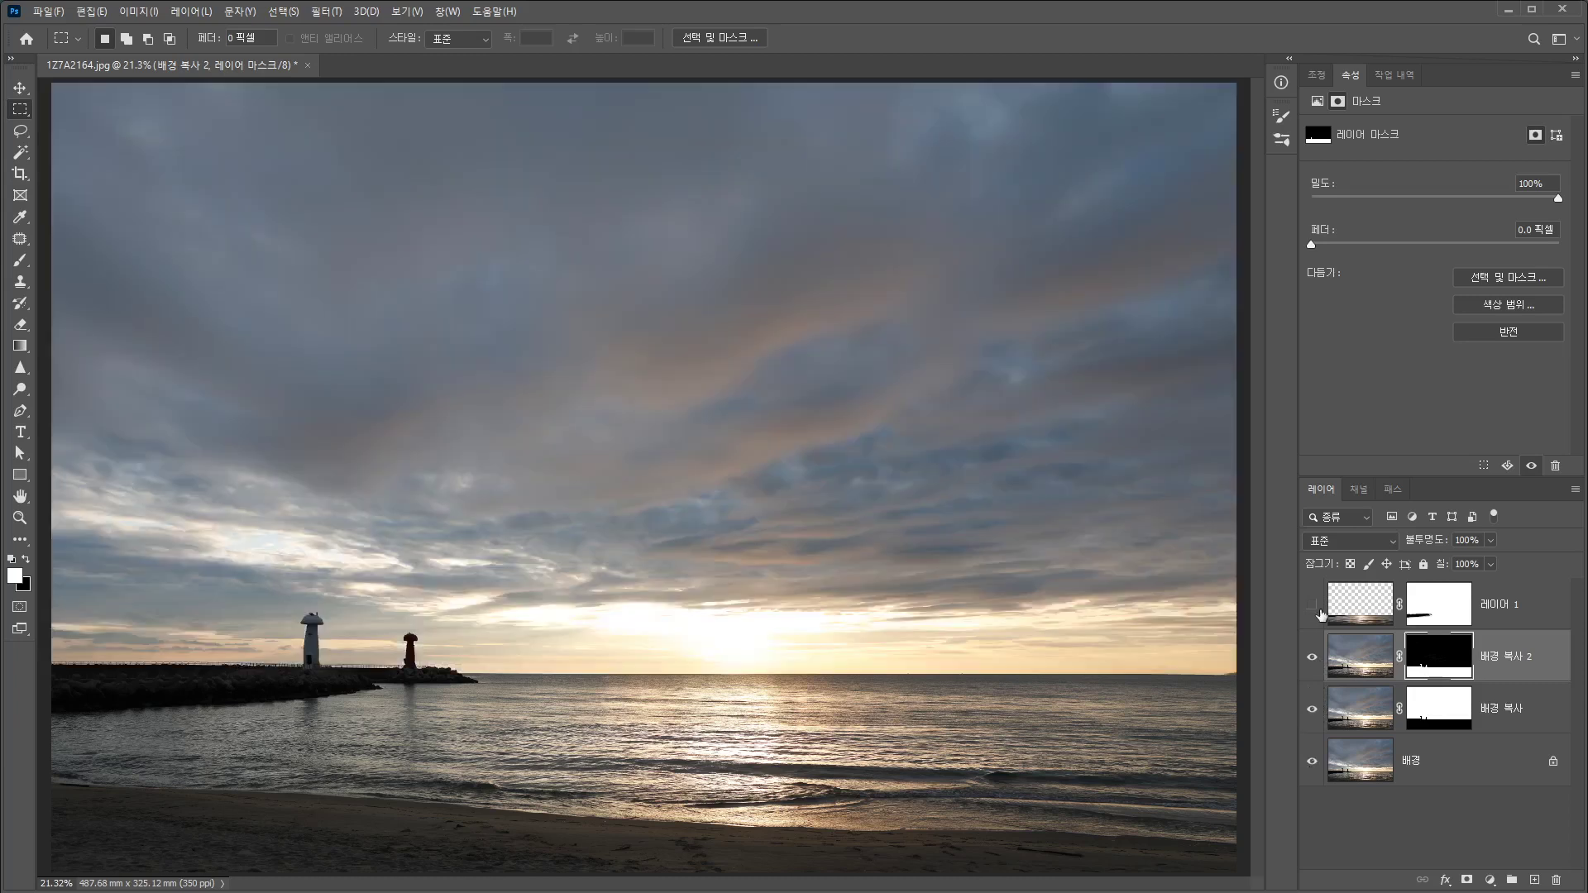
Try a Zoom radial blur on the 배경 복사 sky layer with amount 50, Good quality and the blur centre lowered toward the horizon
click(1358, 717)
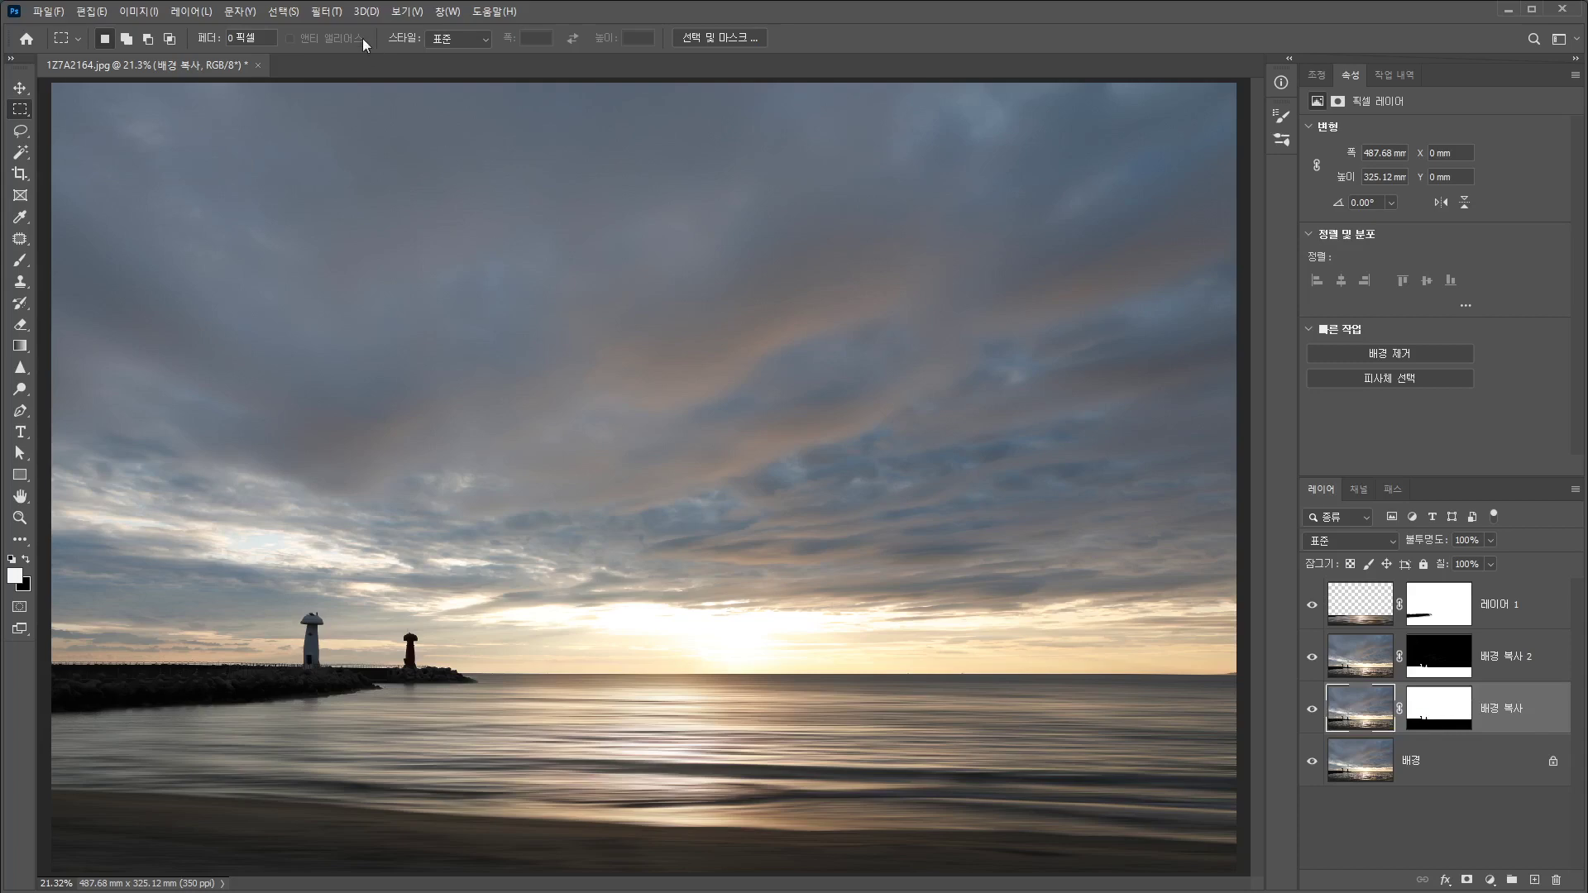
click(327, 12)
mouse_move(351, 309)
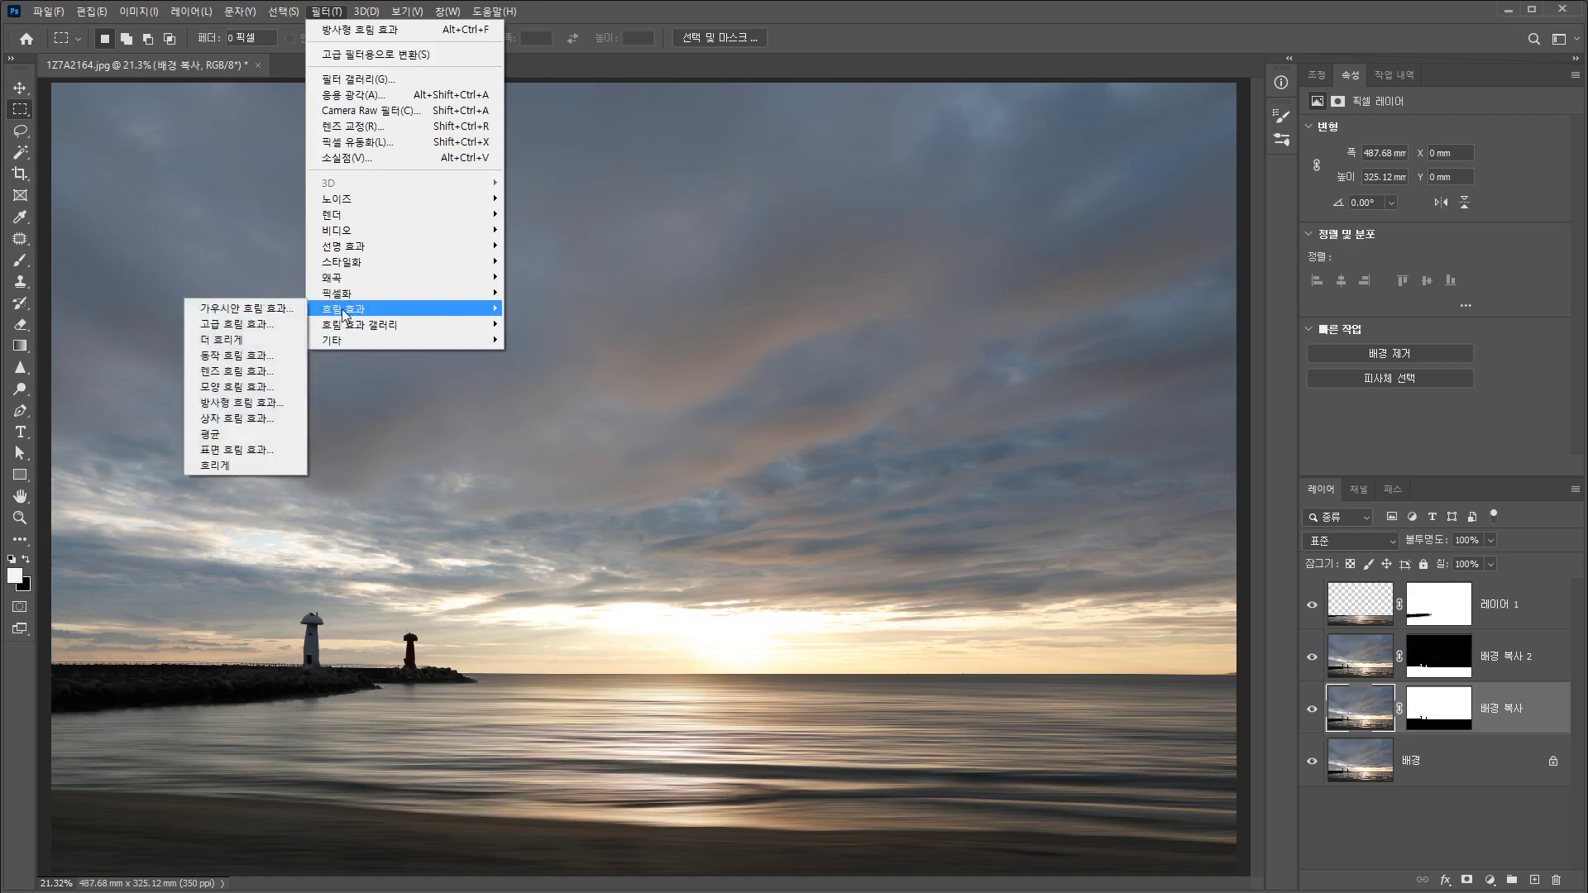
click(266, 404)
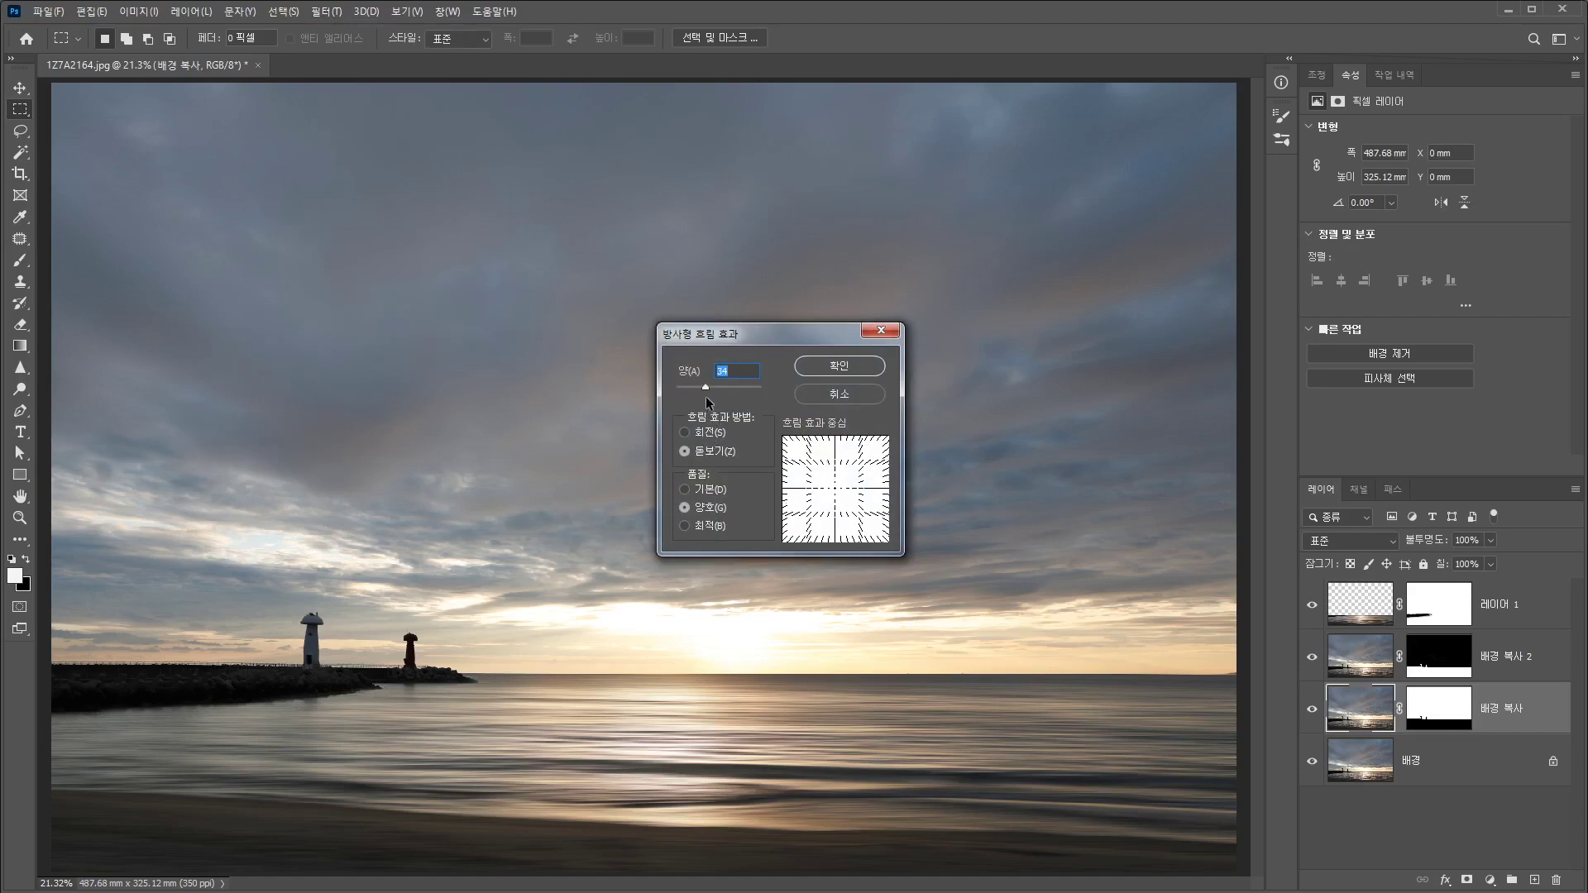
drag(708, 384, 718, 384)
drag(835, 492, 836, 518)
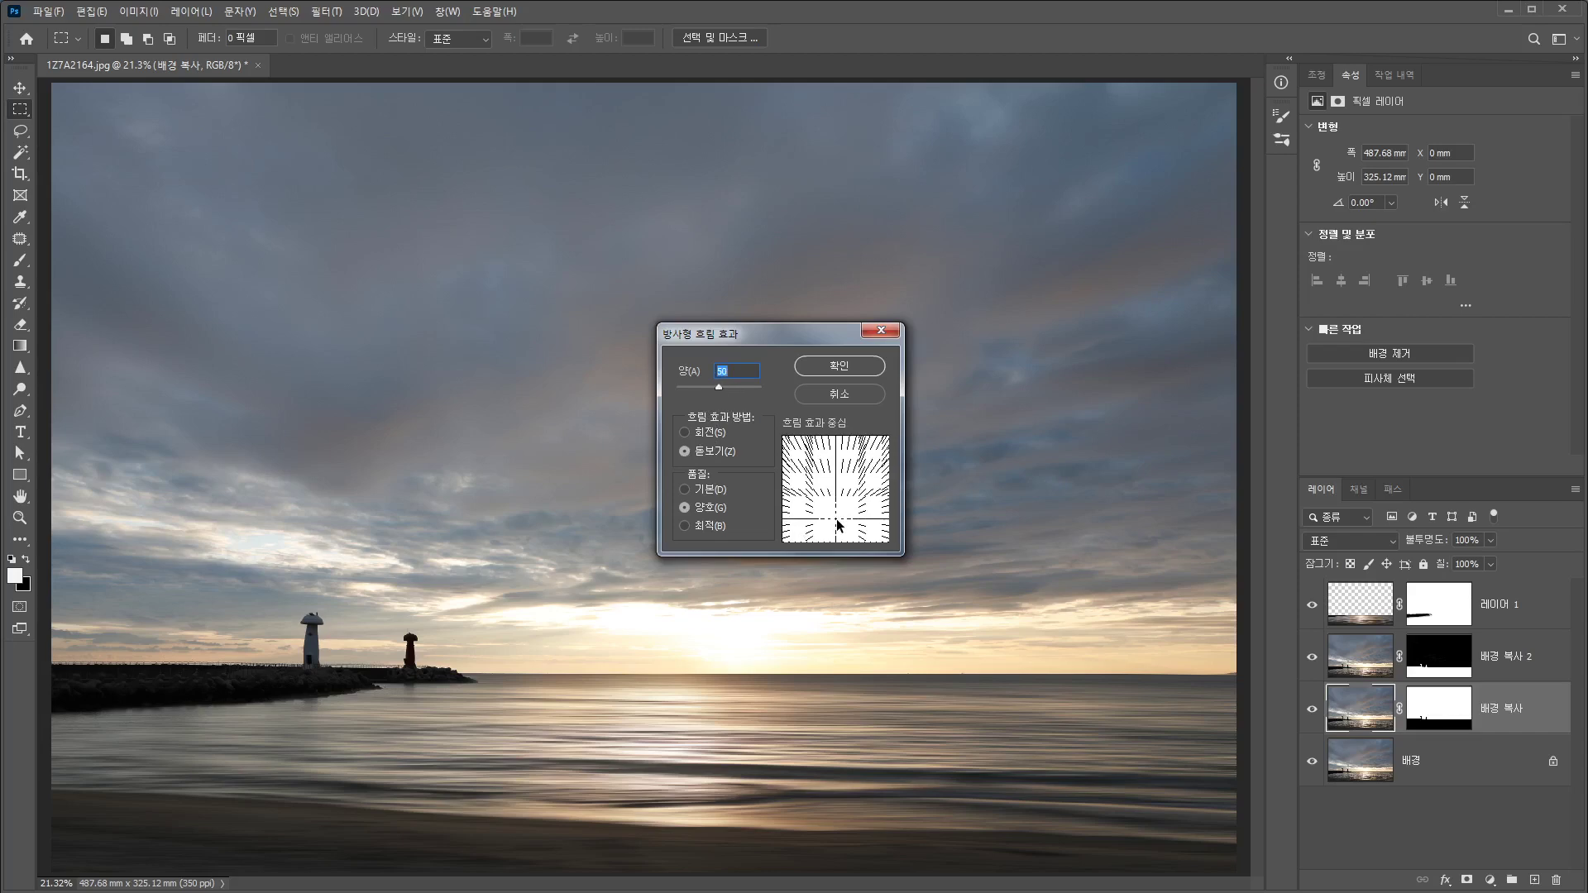
click(836, 365)
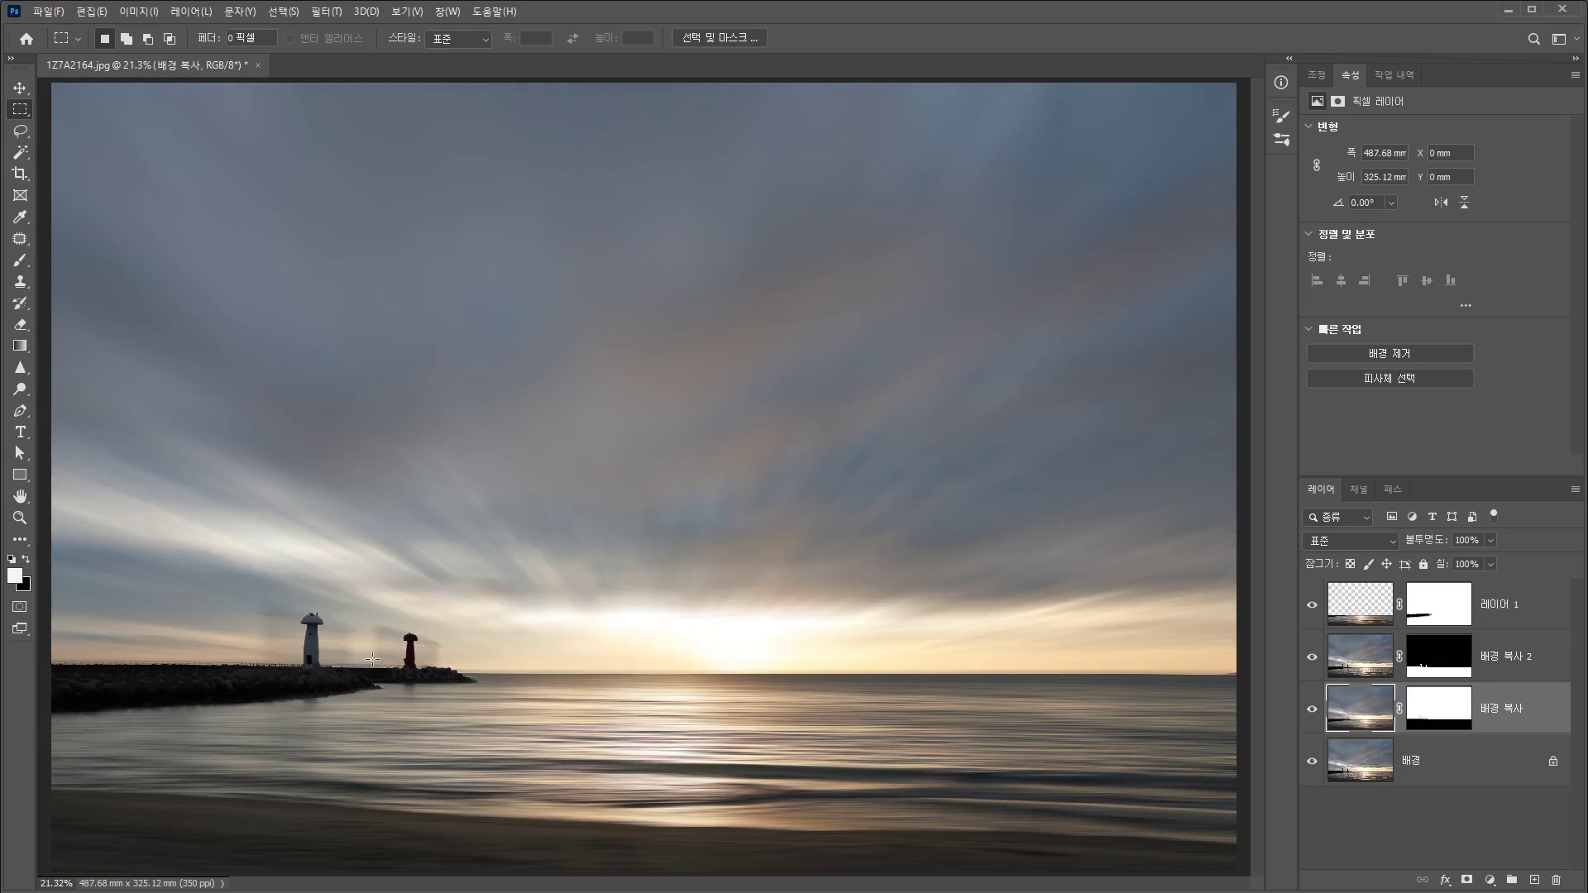
Outline the area around both lighthouses to examine the blur halos, clear that selection and undo the radial blur
drag(219, 557, 548, 726)
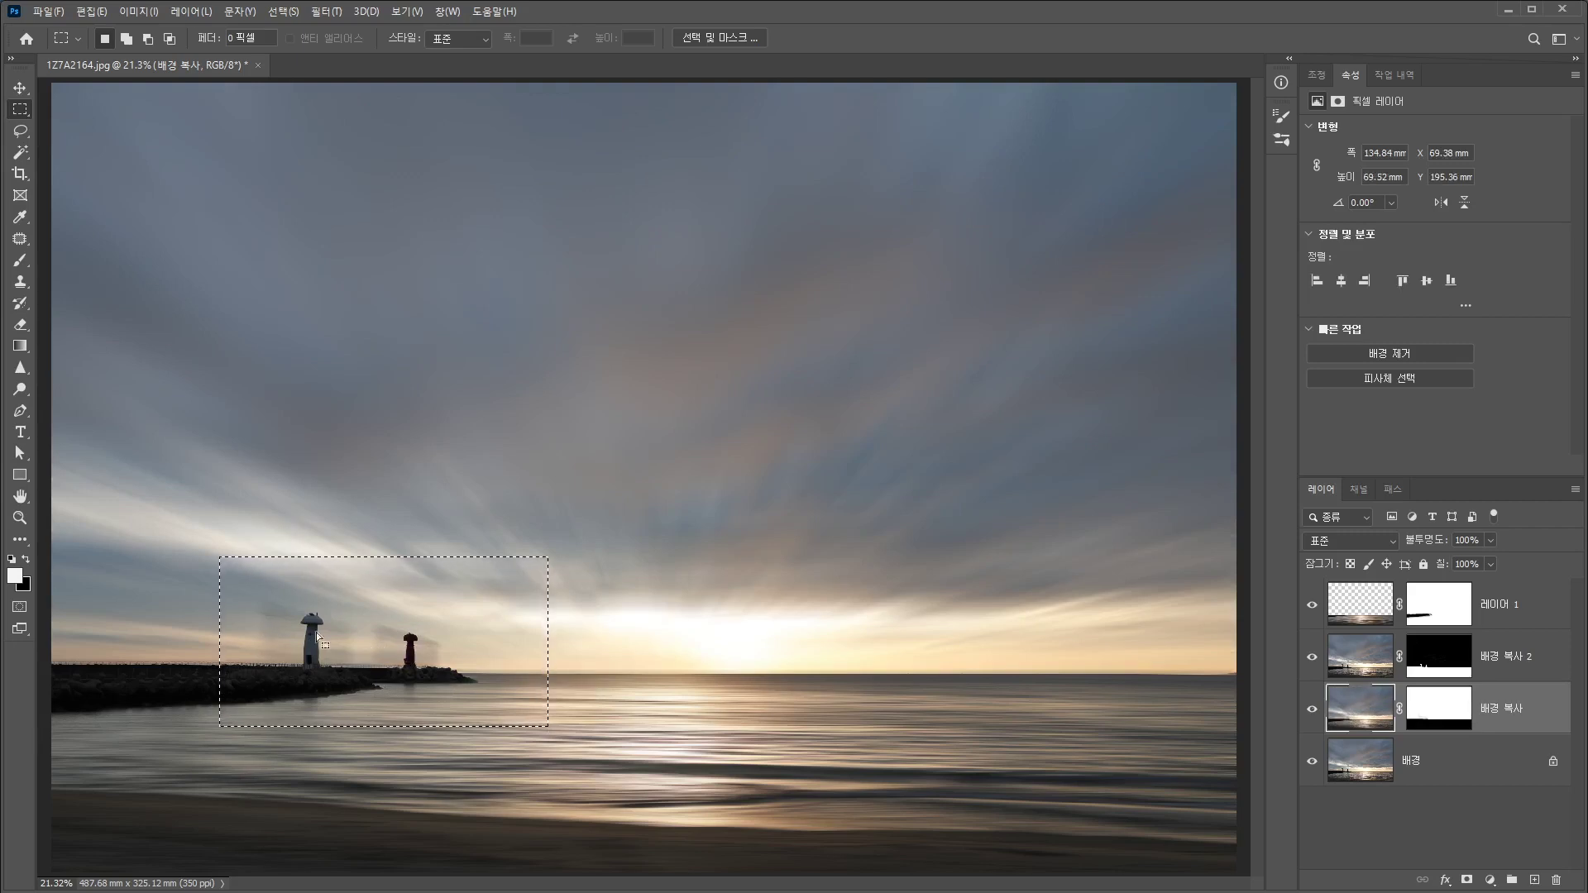
click(641, 518)
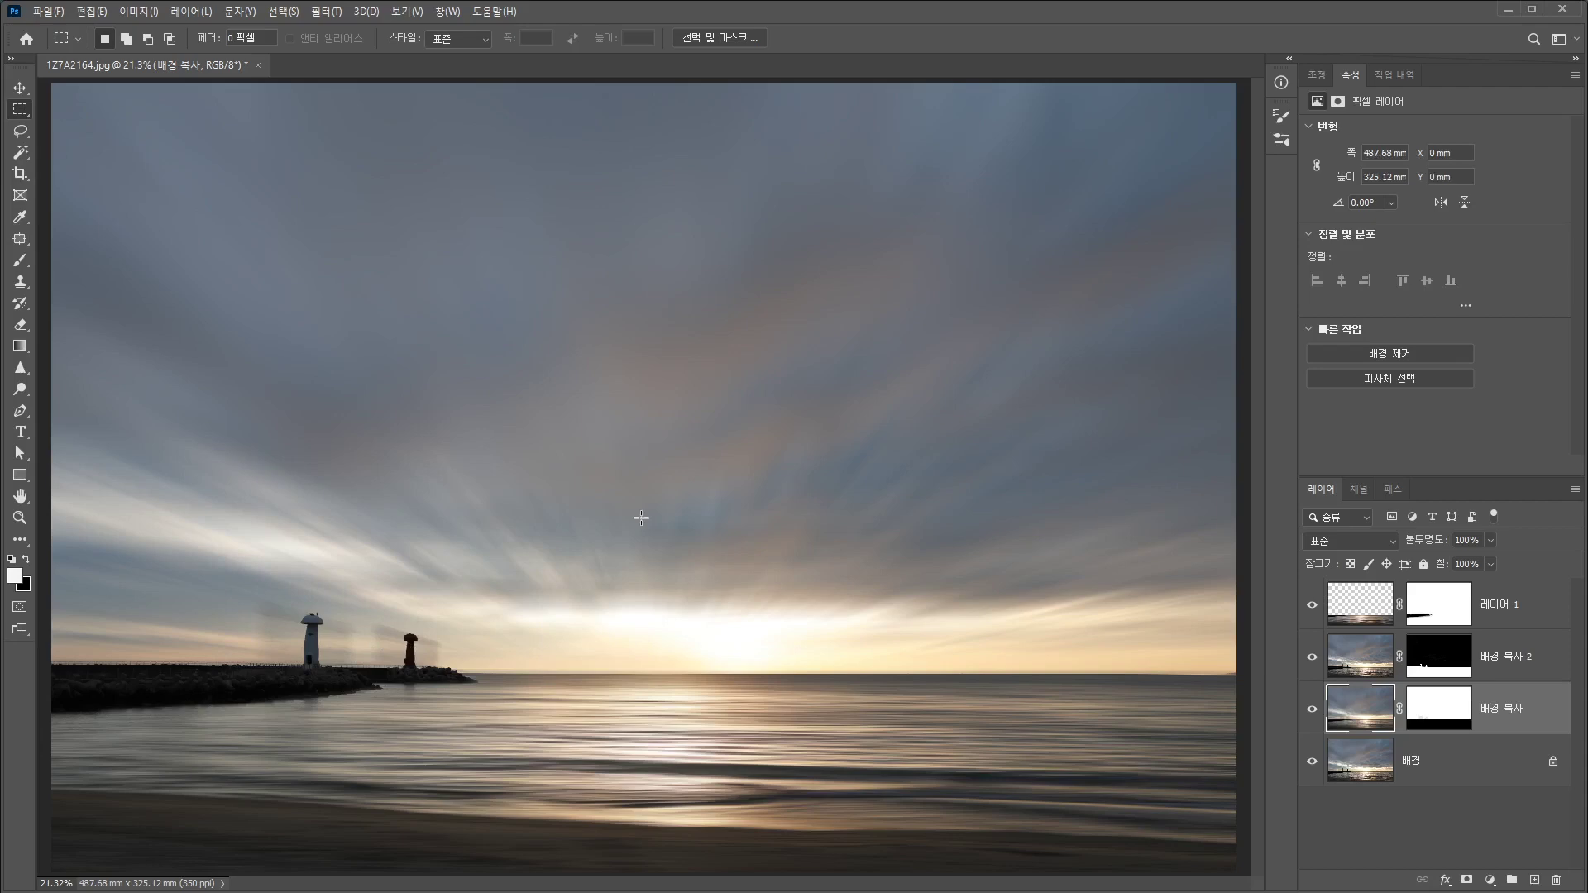
key(ctrl+z)
key(ctrl+z)
key(ctrl+z)
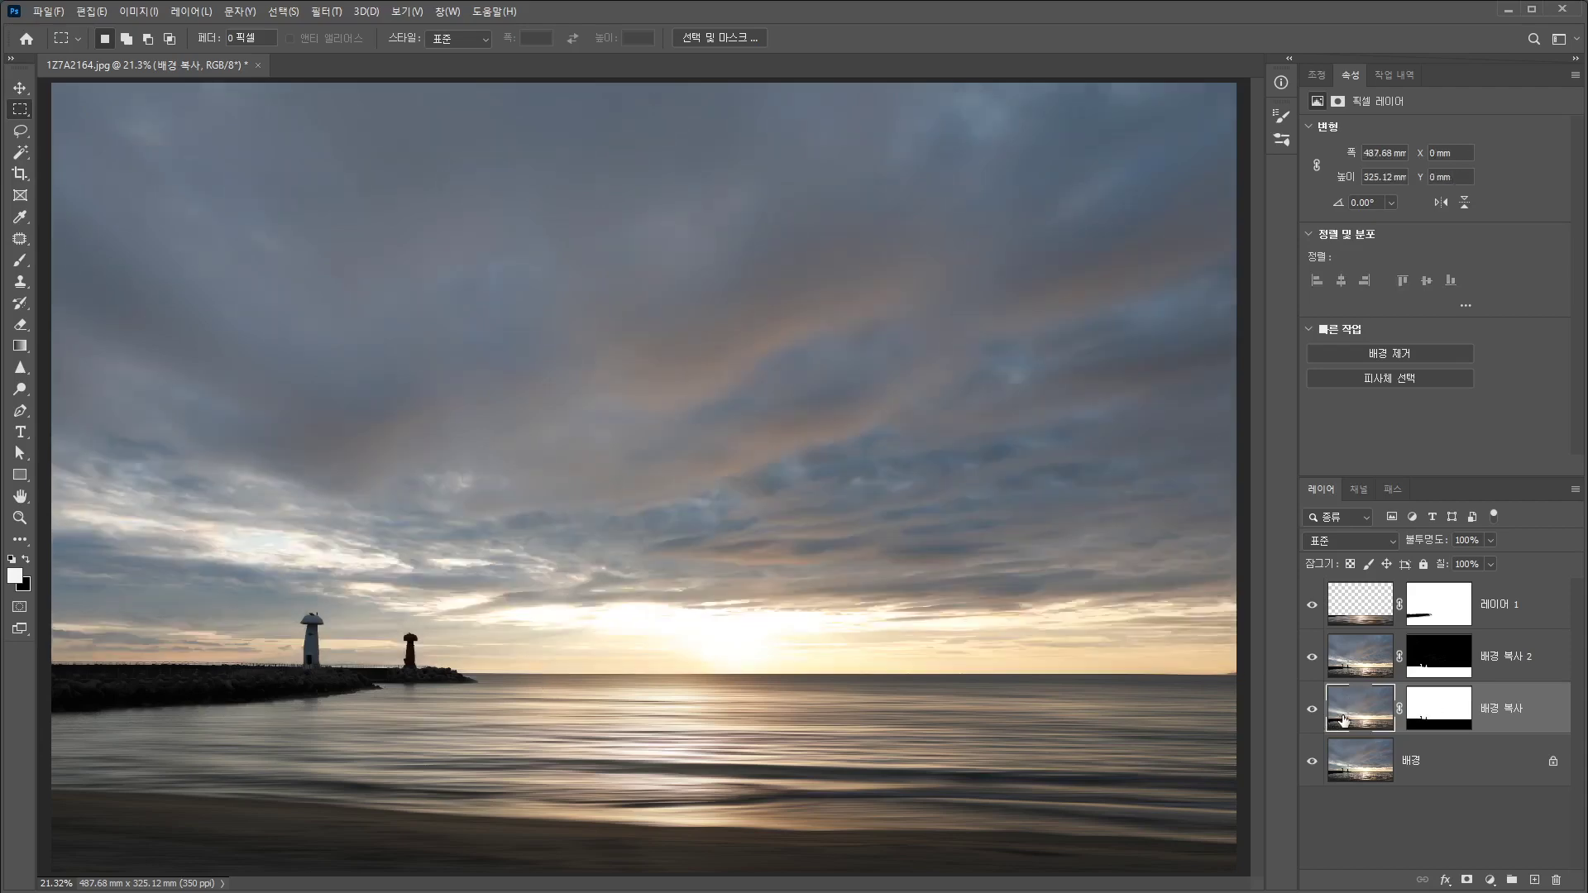
Apply the layer mask of 배경 복사 permanently and hide all other layers to show the cut-out sky alone
click(1436, 707)
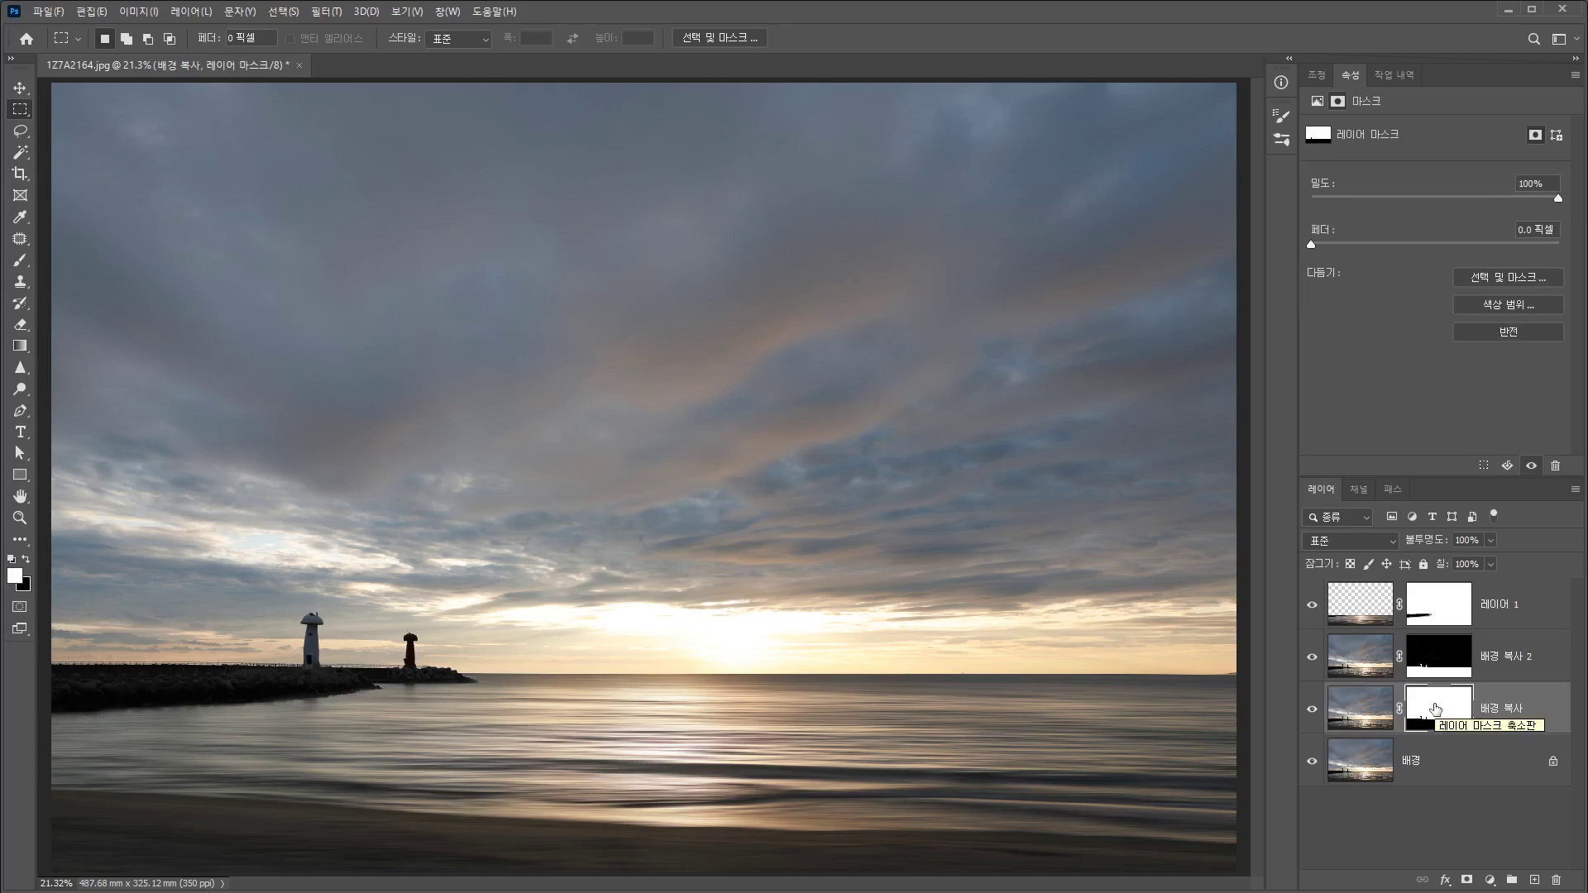
right_click(1434, 704)
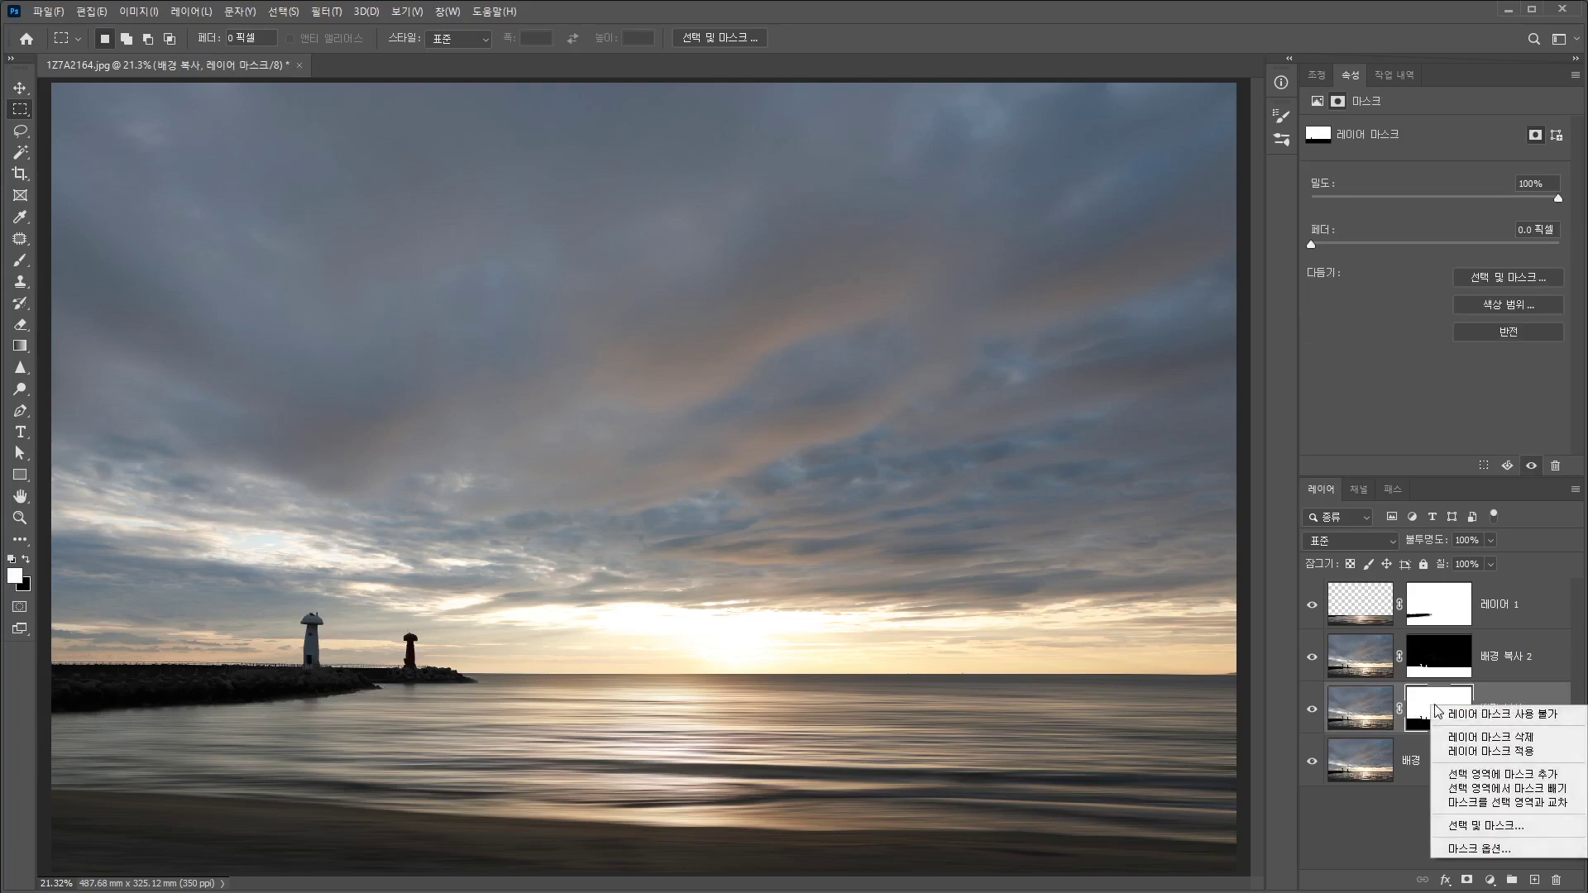
click(1458, 754)
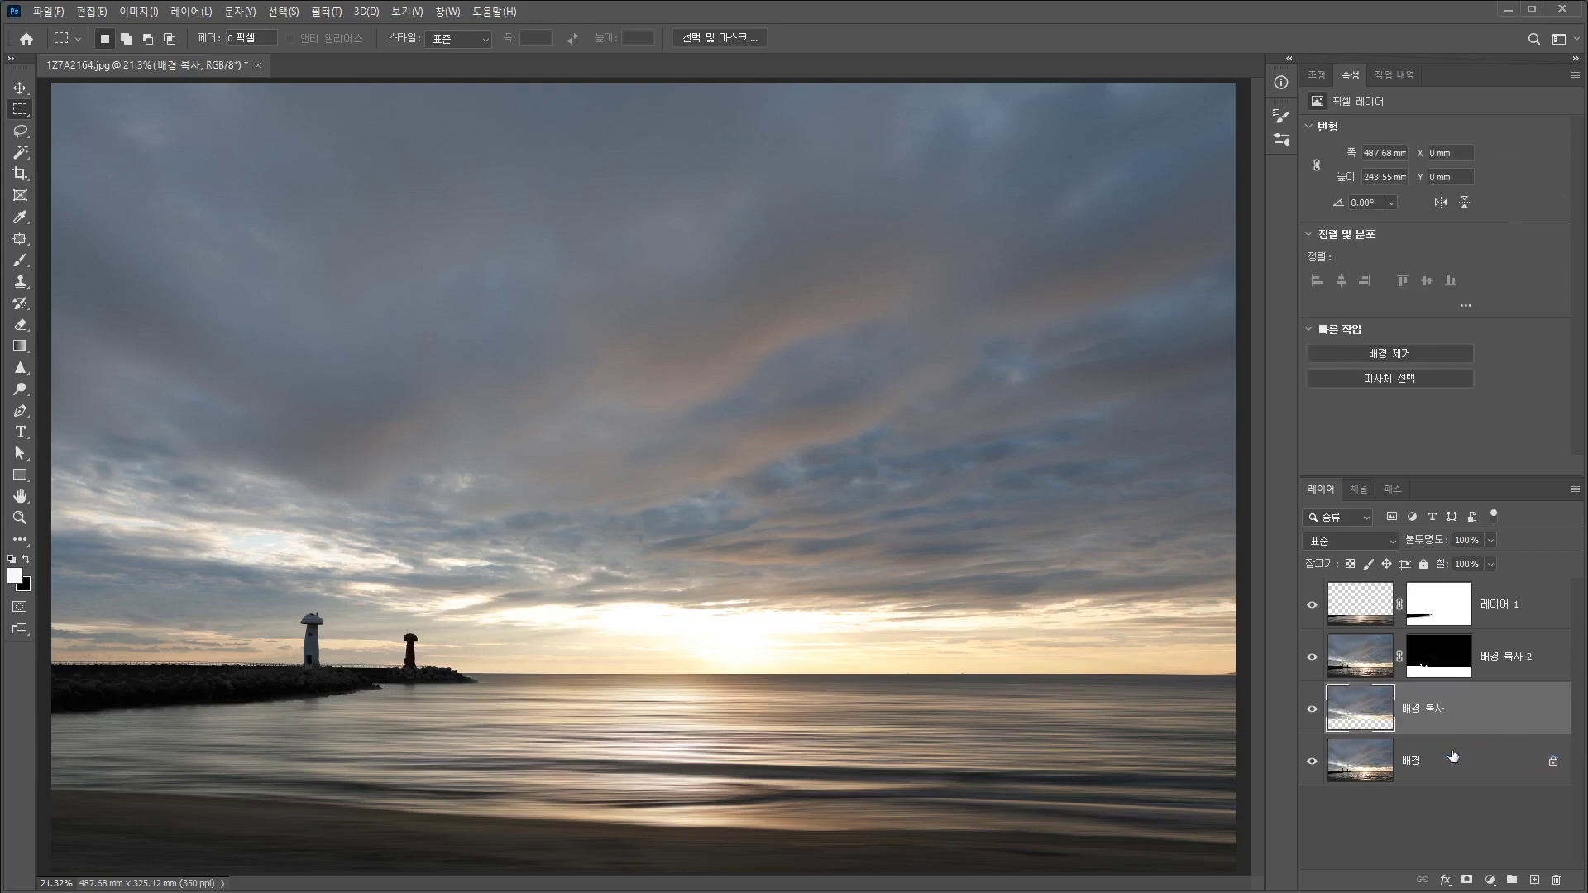
click(1312, 761)
click(1312, 656)
click(1312, 604)
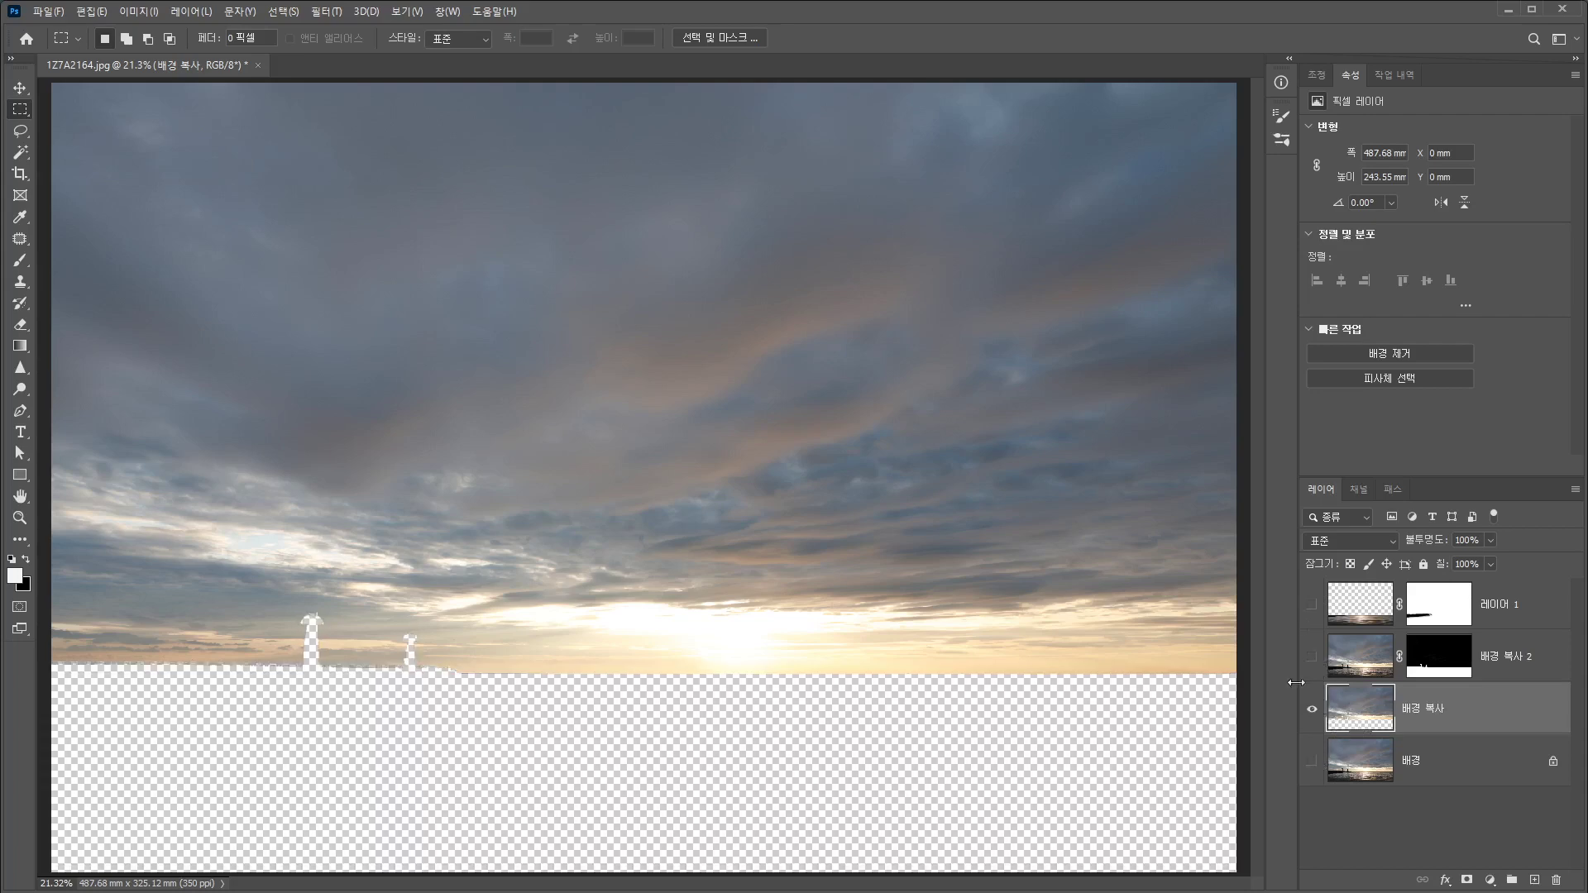
Make the 배경, 배경 복사 2 and 레이어 1 layers visible again around the cut-out sky
click(1312, 761)
click(1312, 657)
click(1312, 604)
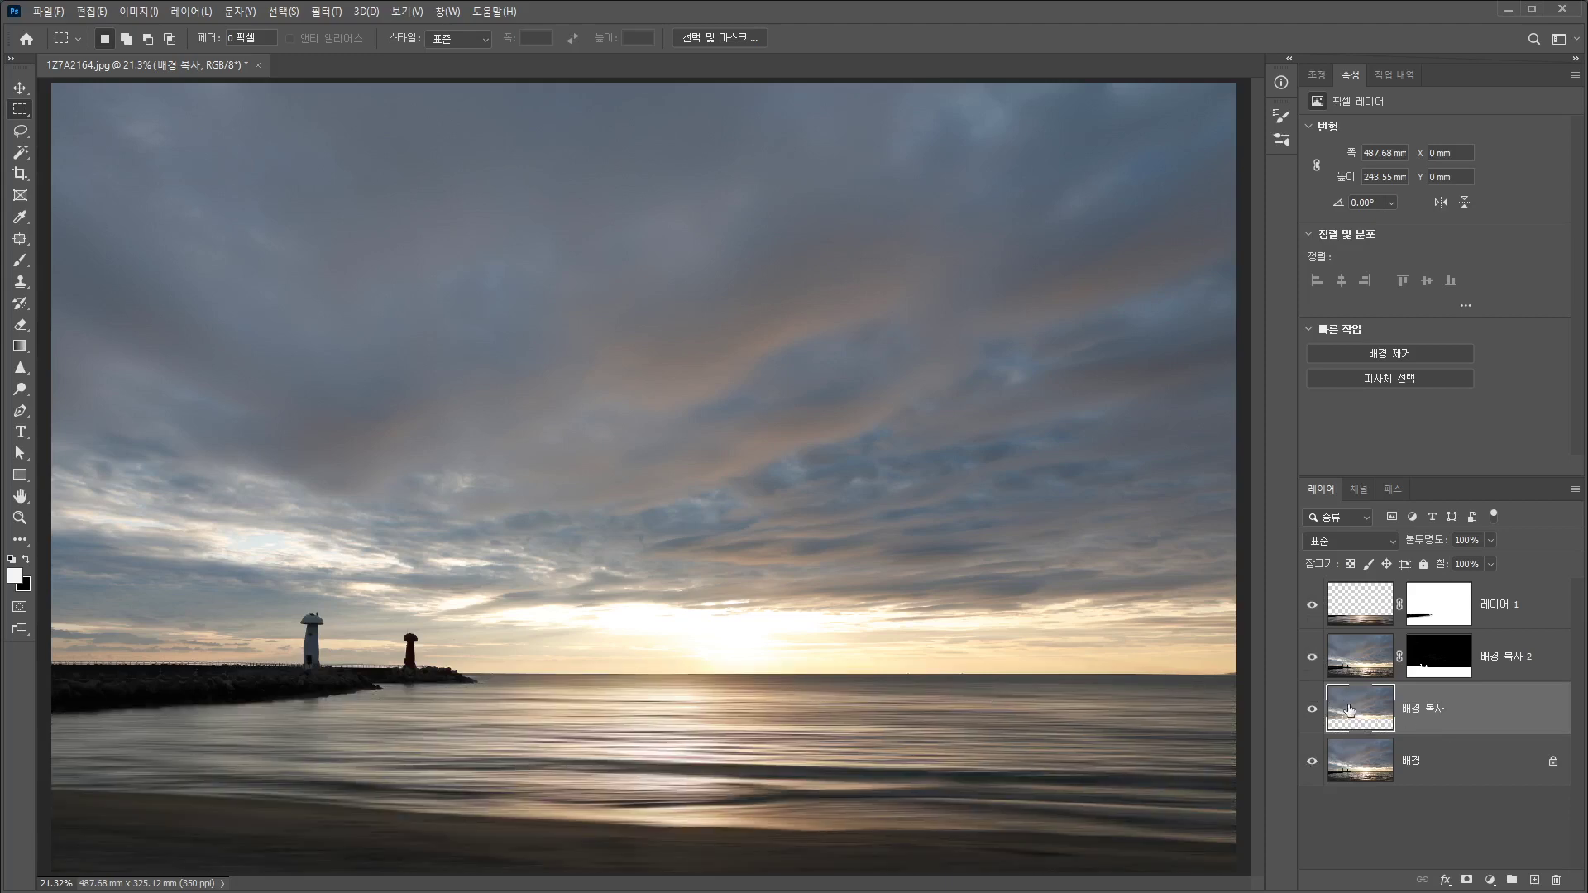
Try a Zoom radial blur with amount 54 and Good quality on the 배경 복사 sky layer and undo it
click(326, 10)
mouse_move(364, 308)
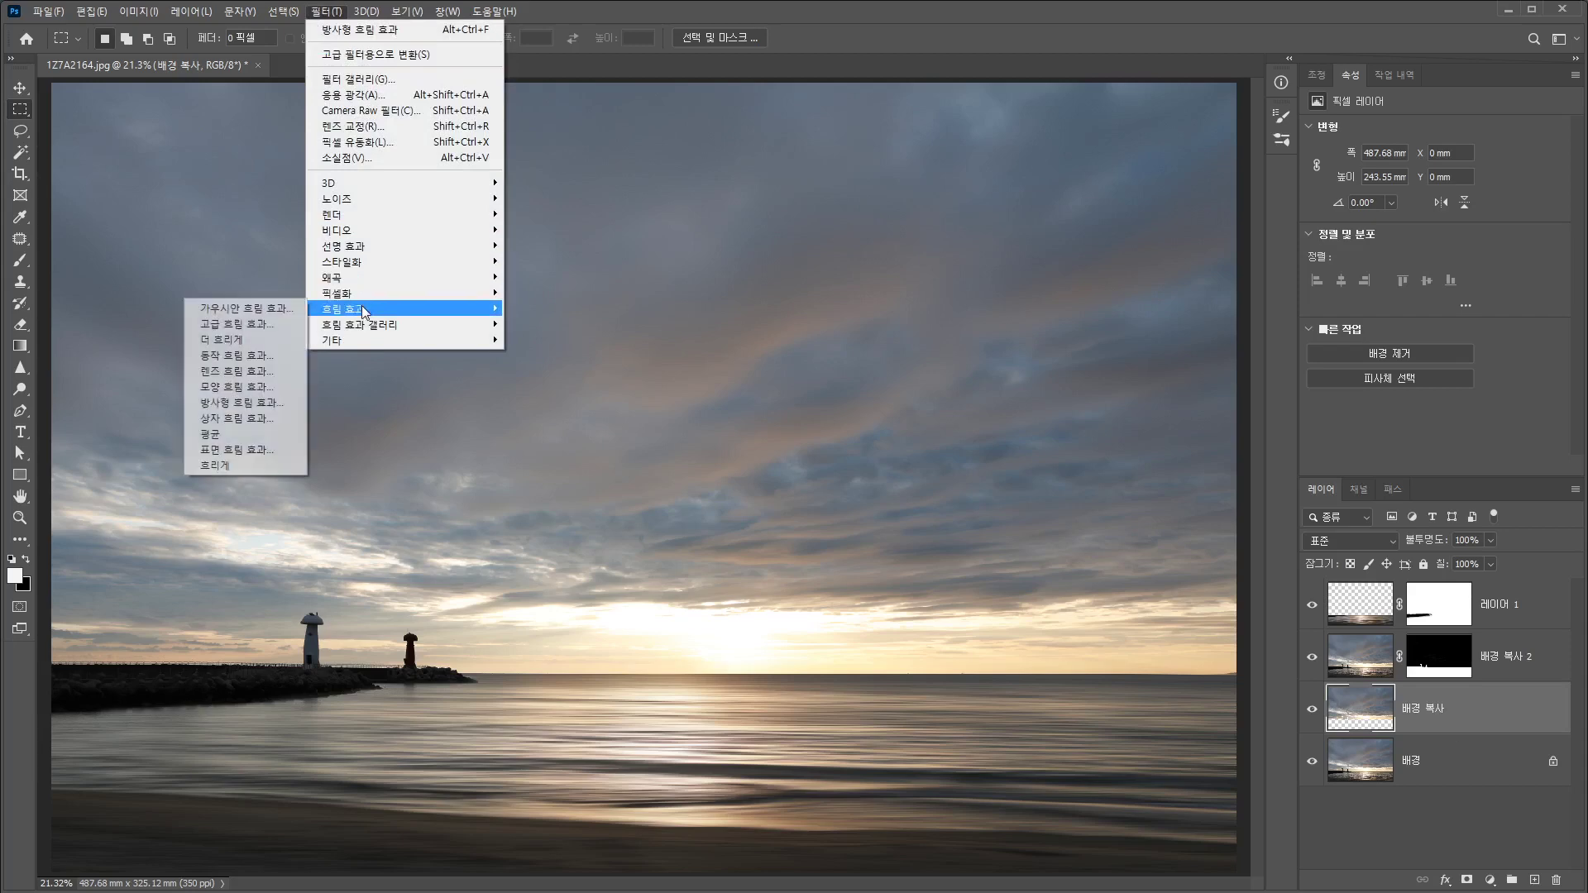
click(277, 410)
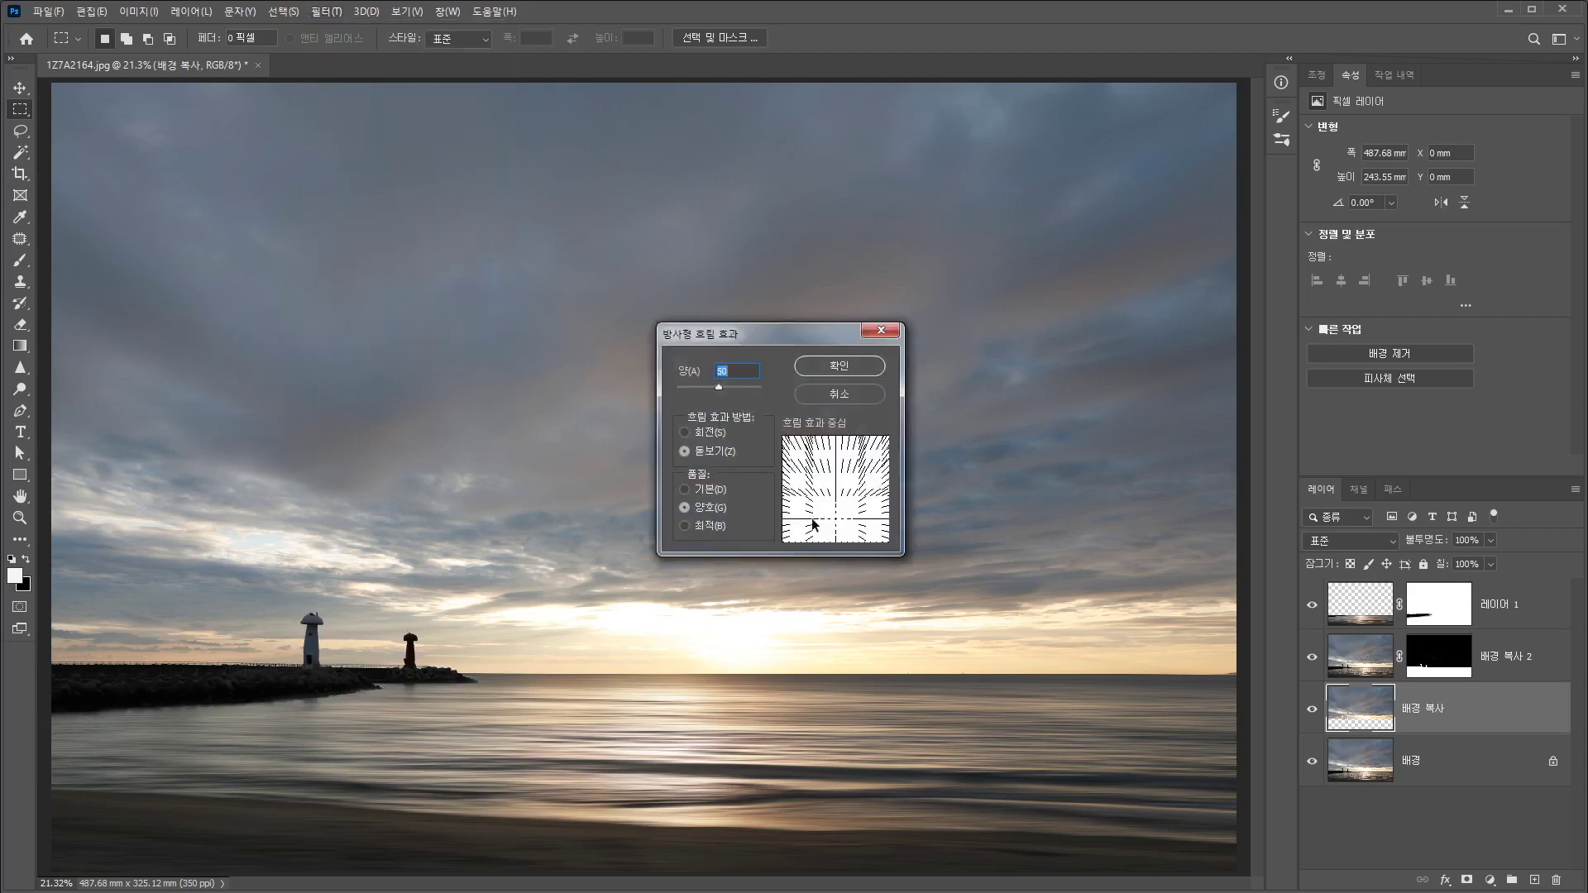
drag(715, 386, 720, 386)
click(832, 365)
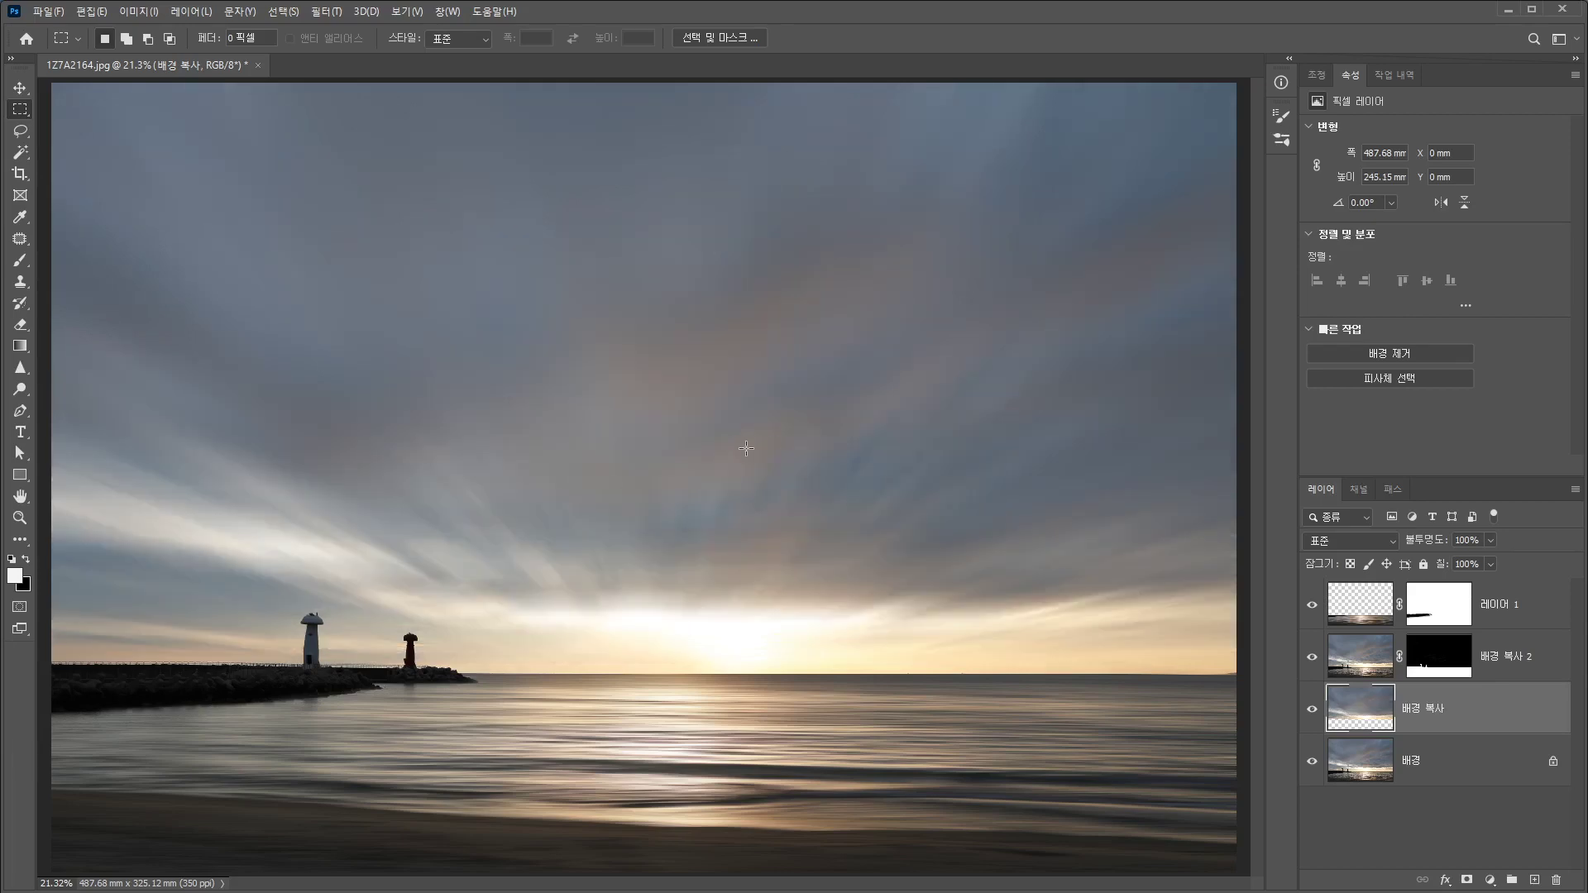
key(ctrl+z)
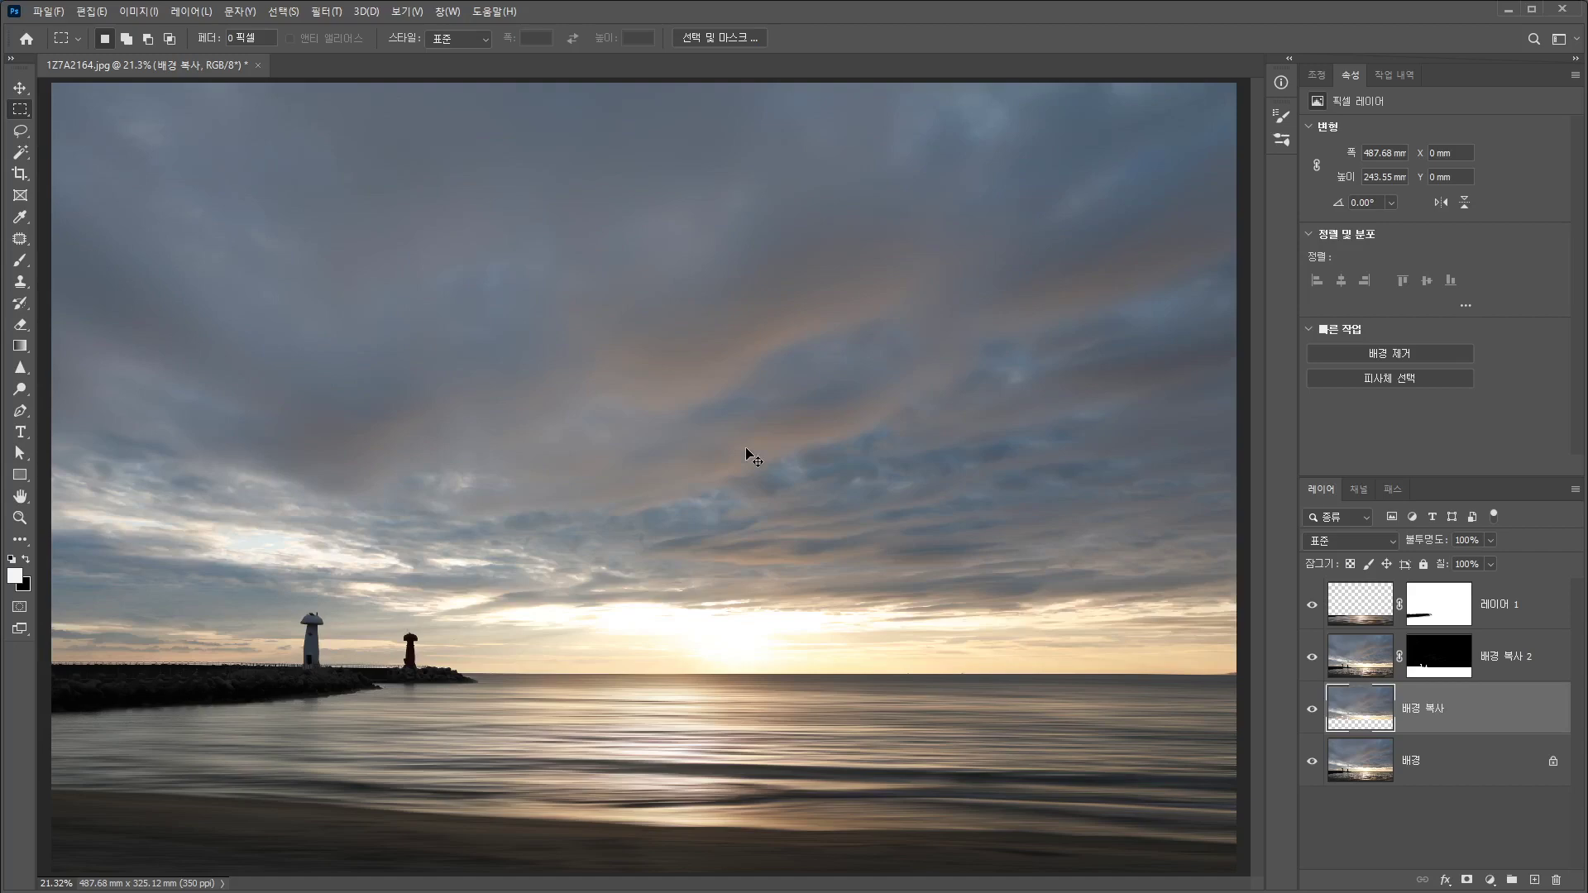
Apply a Zoom radial blur with an amount below 54 and Good quality to the 배경 복사 sky layer
click(333, 17)
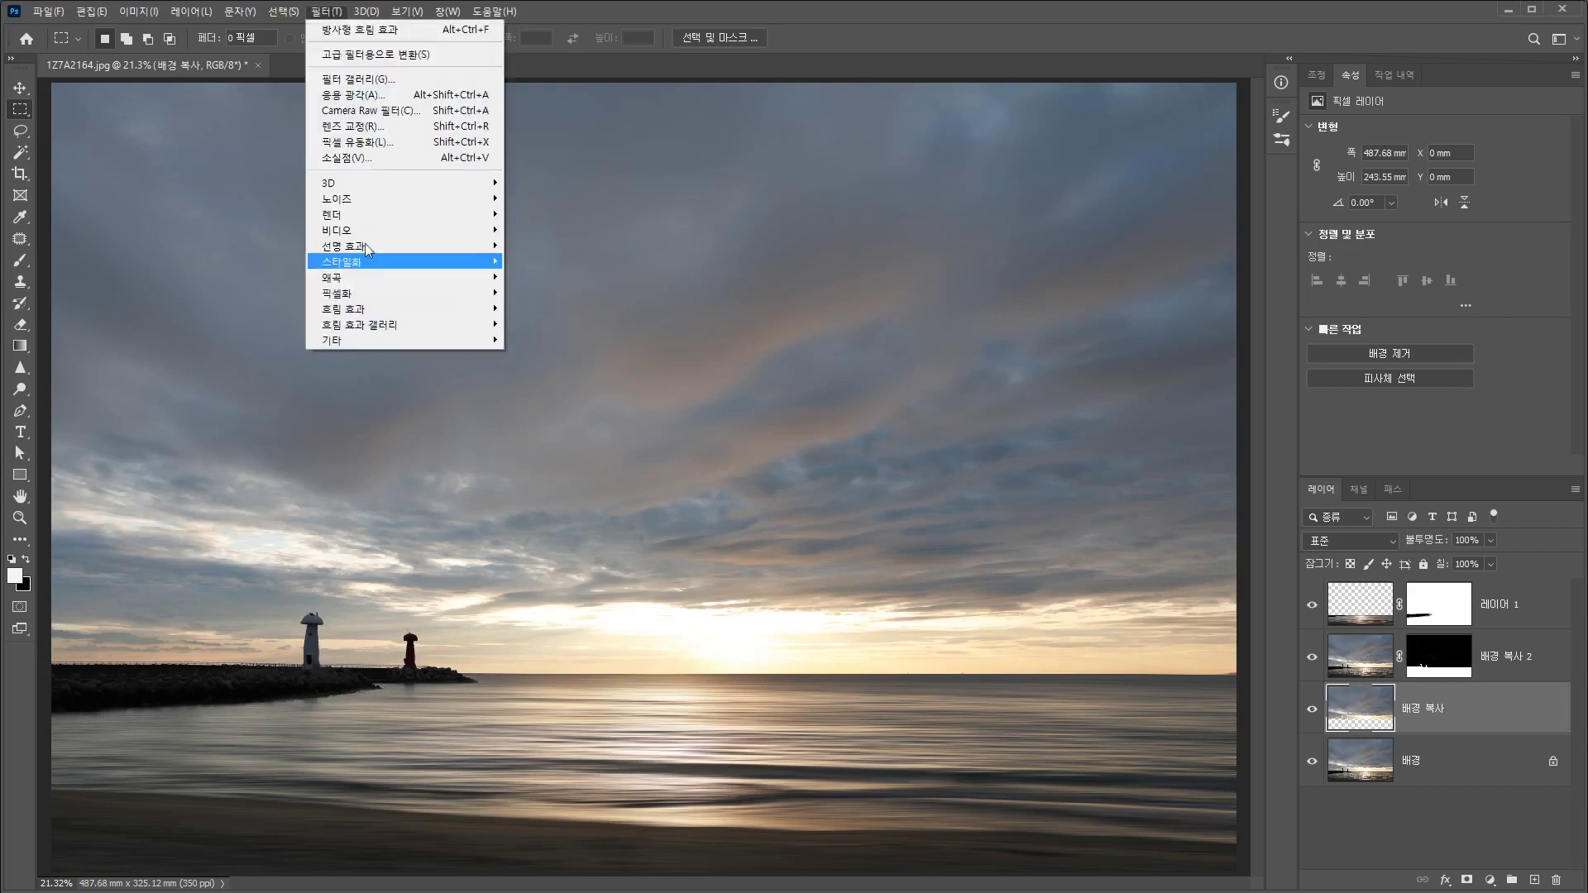
mouse_move(378, 316)
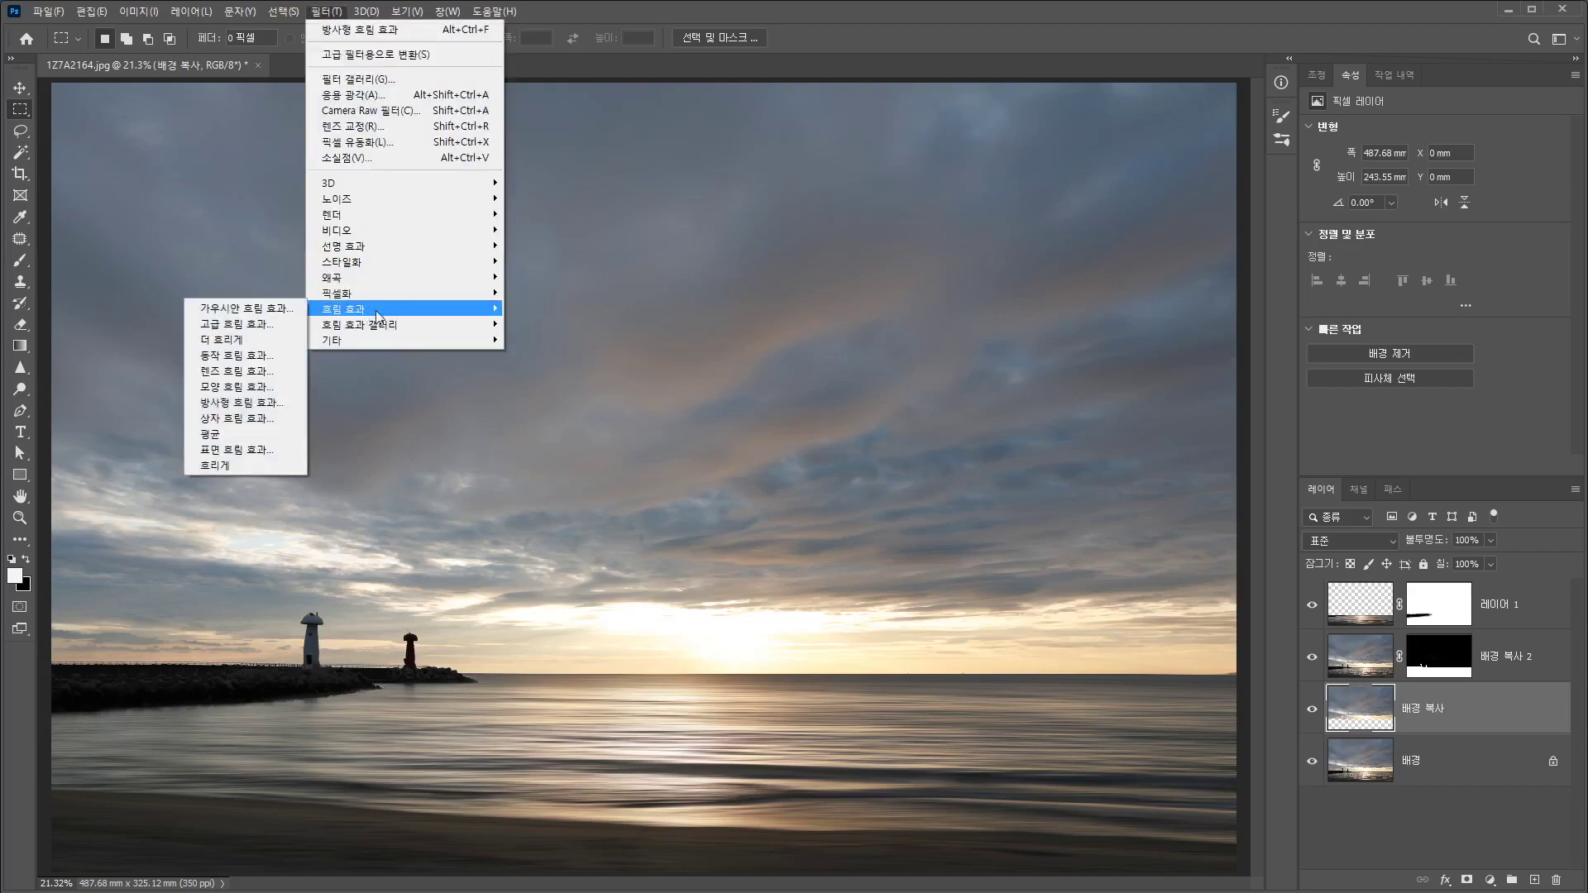
click(273, 402)
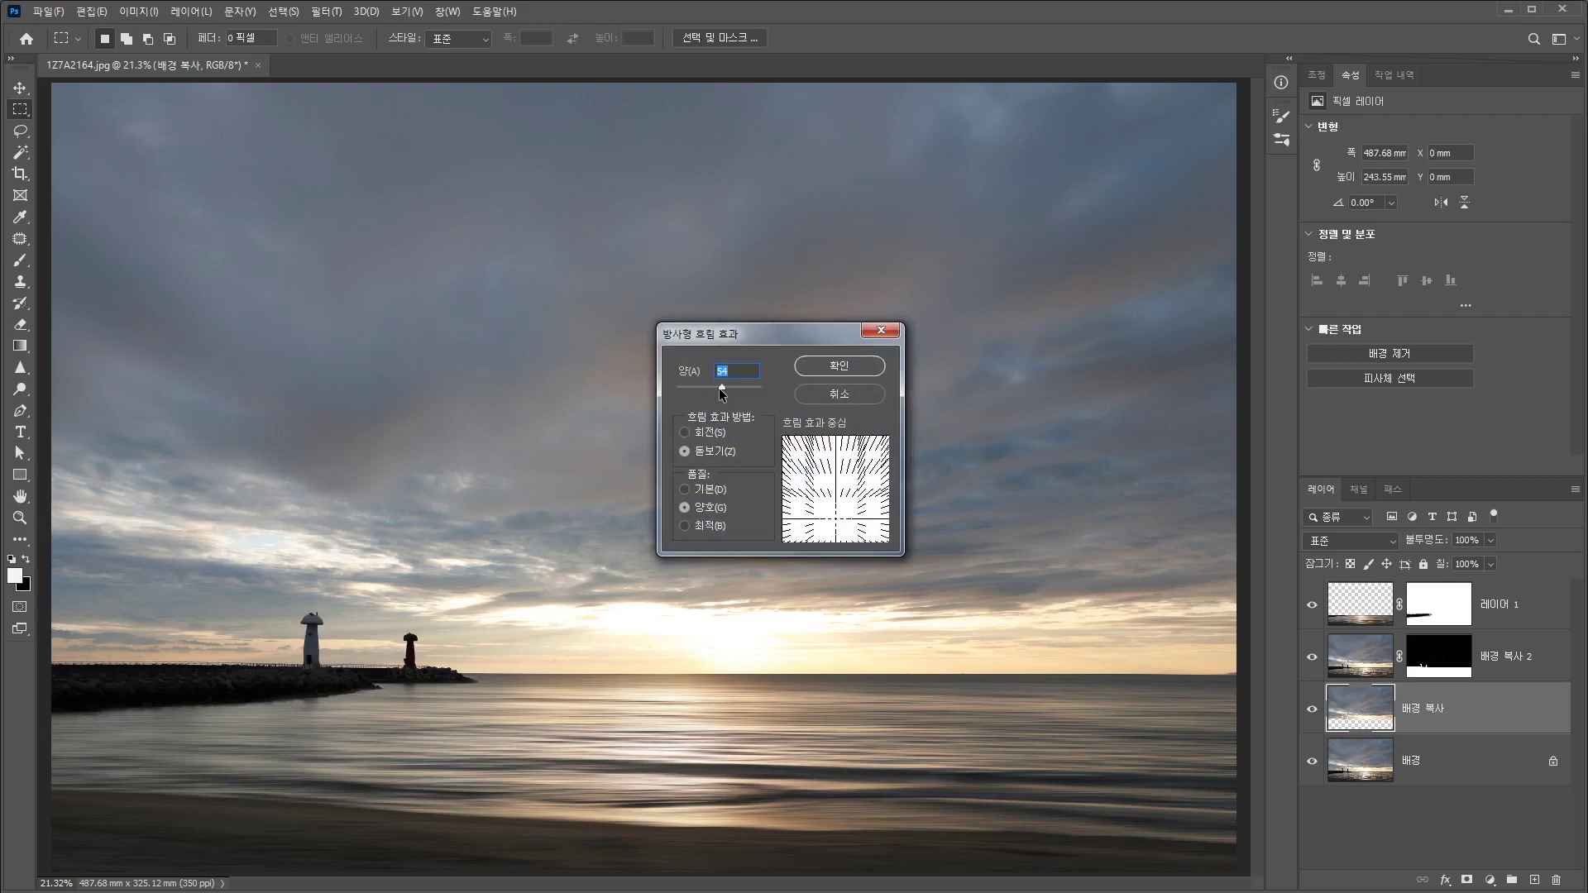
drag(719, 387, 708, 386)
click(849, 367)
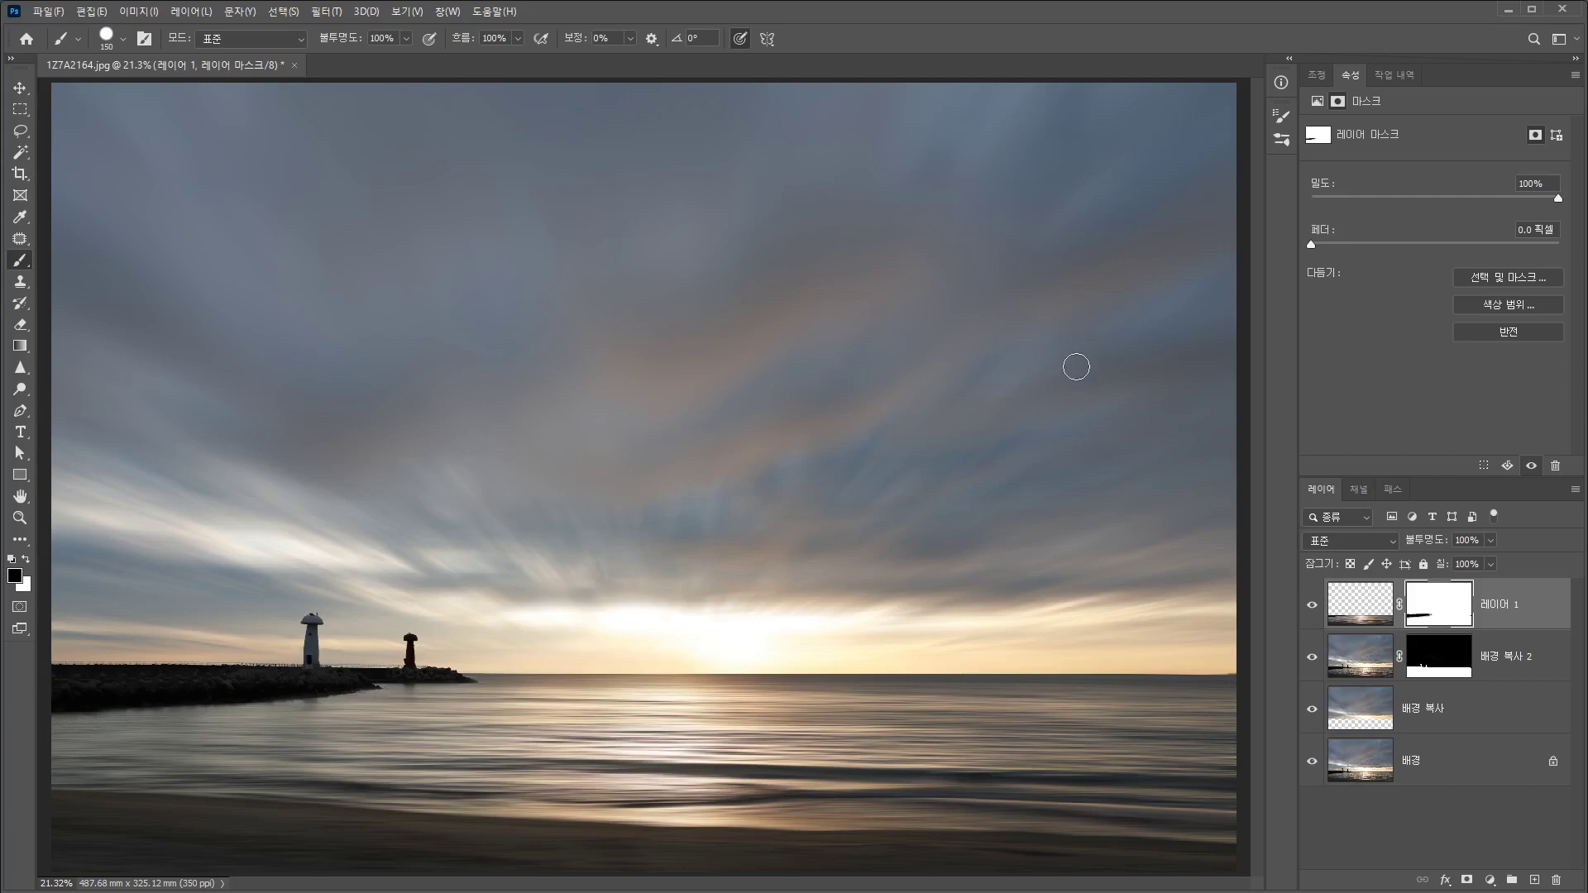
Compare the blurred 배경 복사 sky on and off and add a Hue/Saturation adjustment layer clipped to it
click(1309, 711)
click(1309, 711)
click(1395, 715)
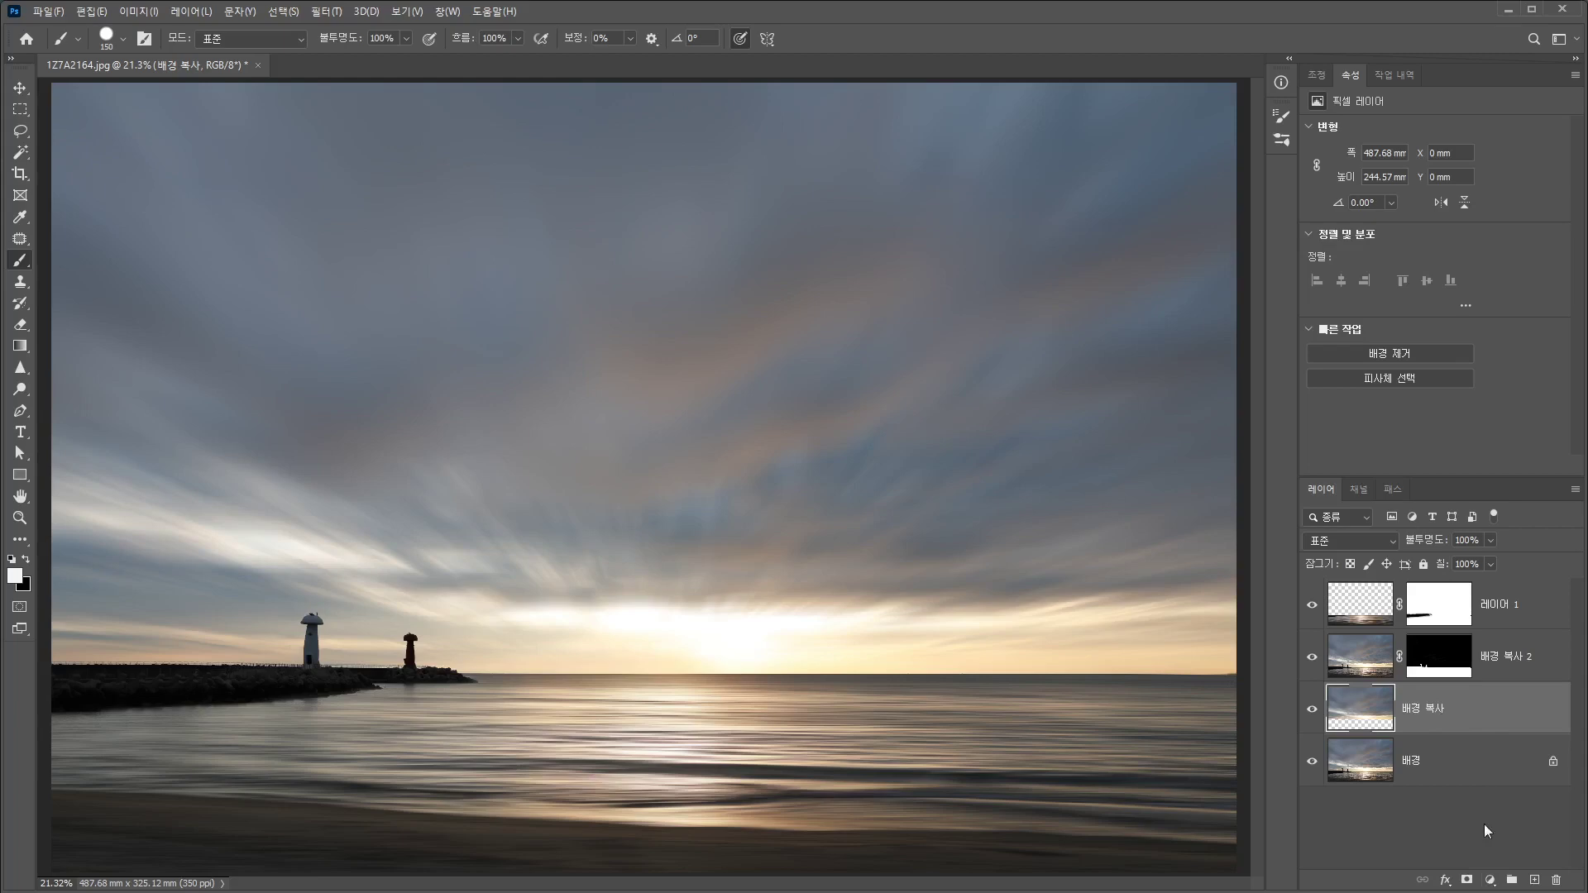
click(1490, 882)
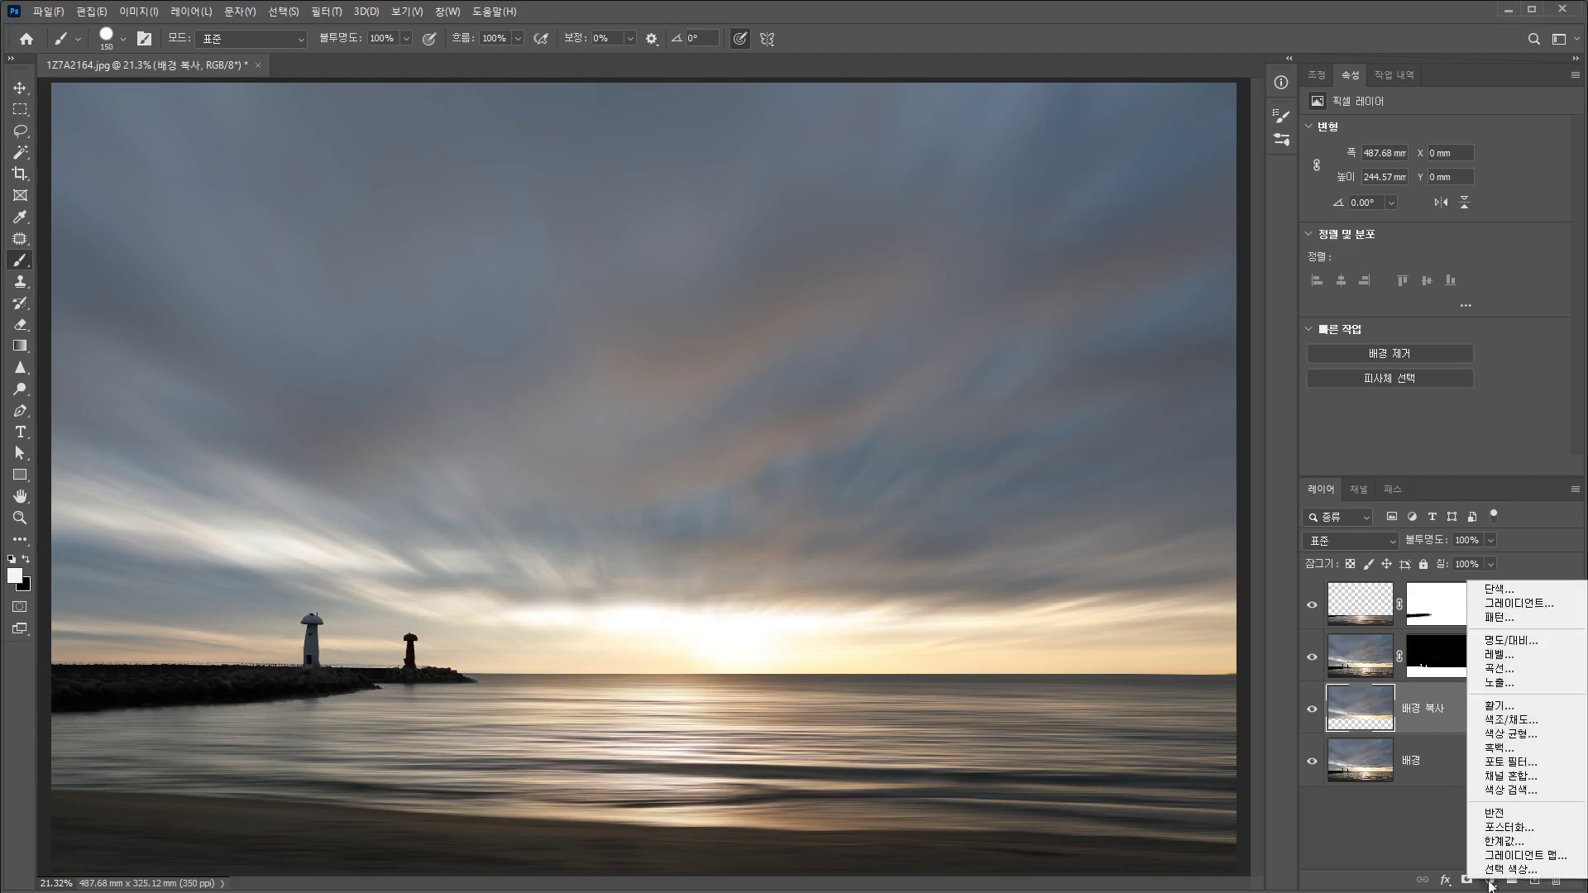
click(1518, 726)
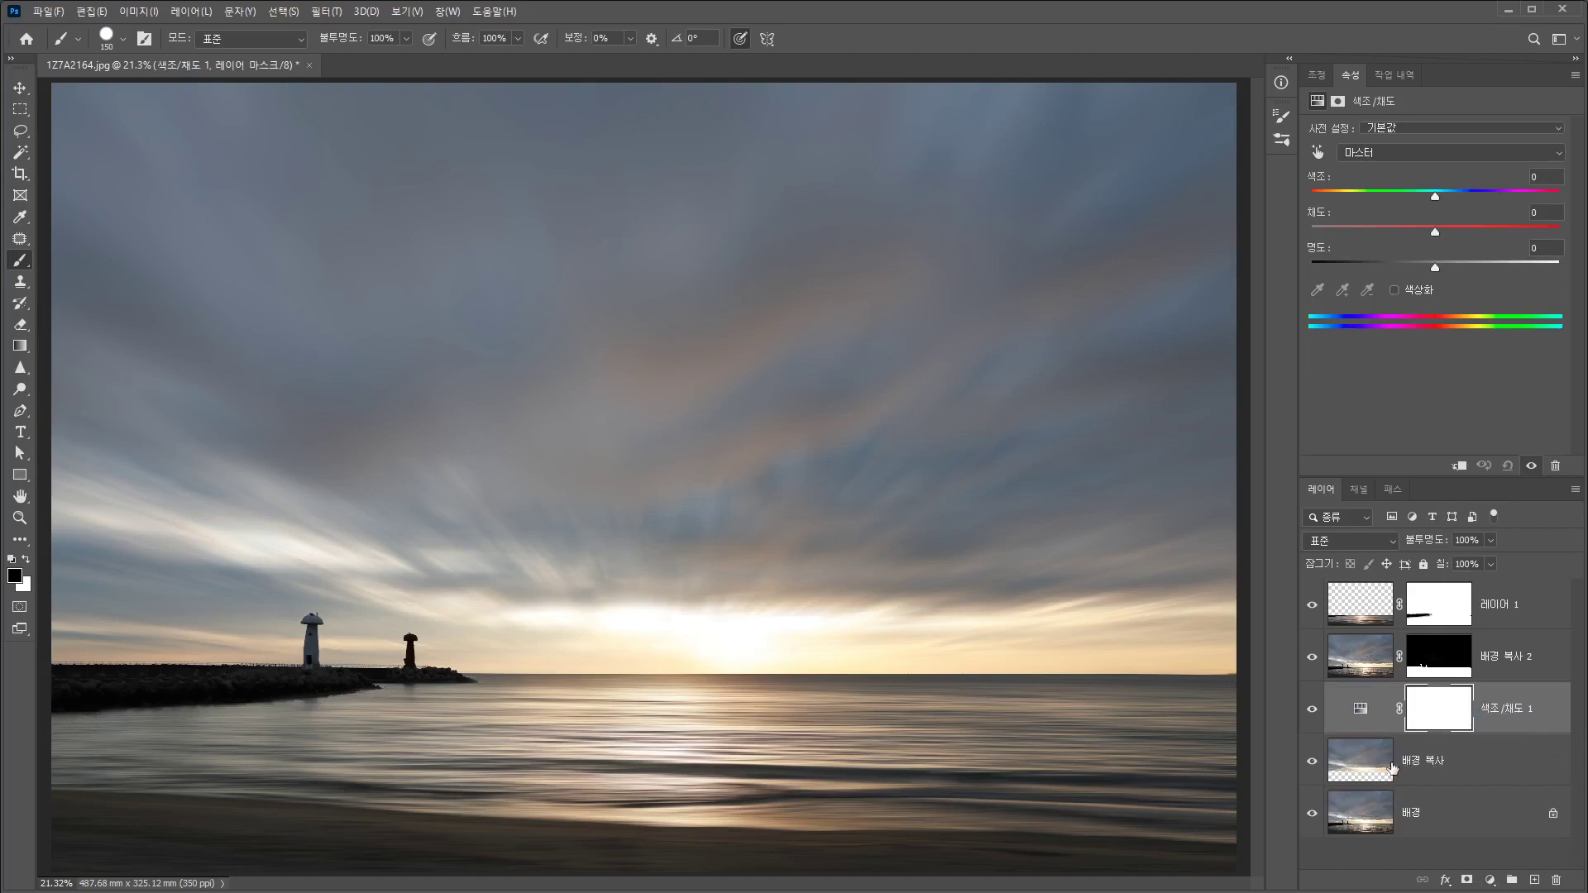
click(1460, 468)
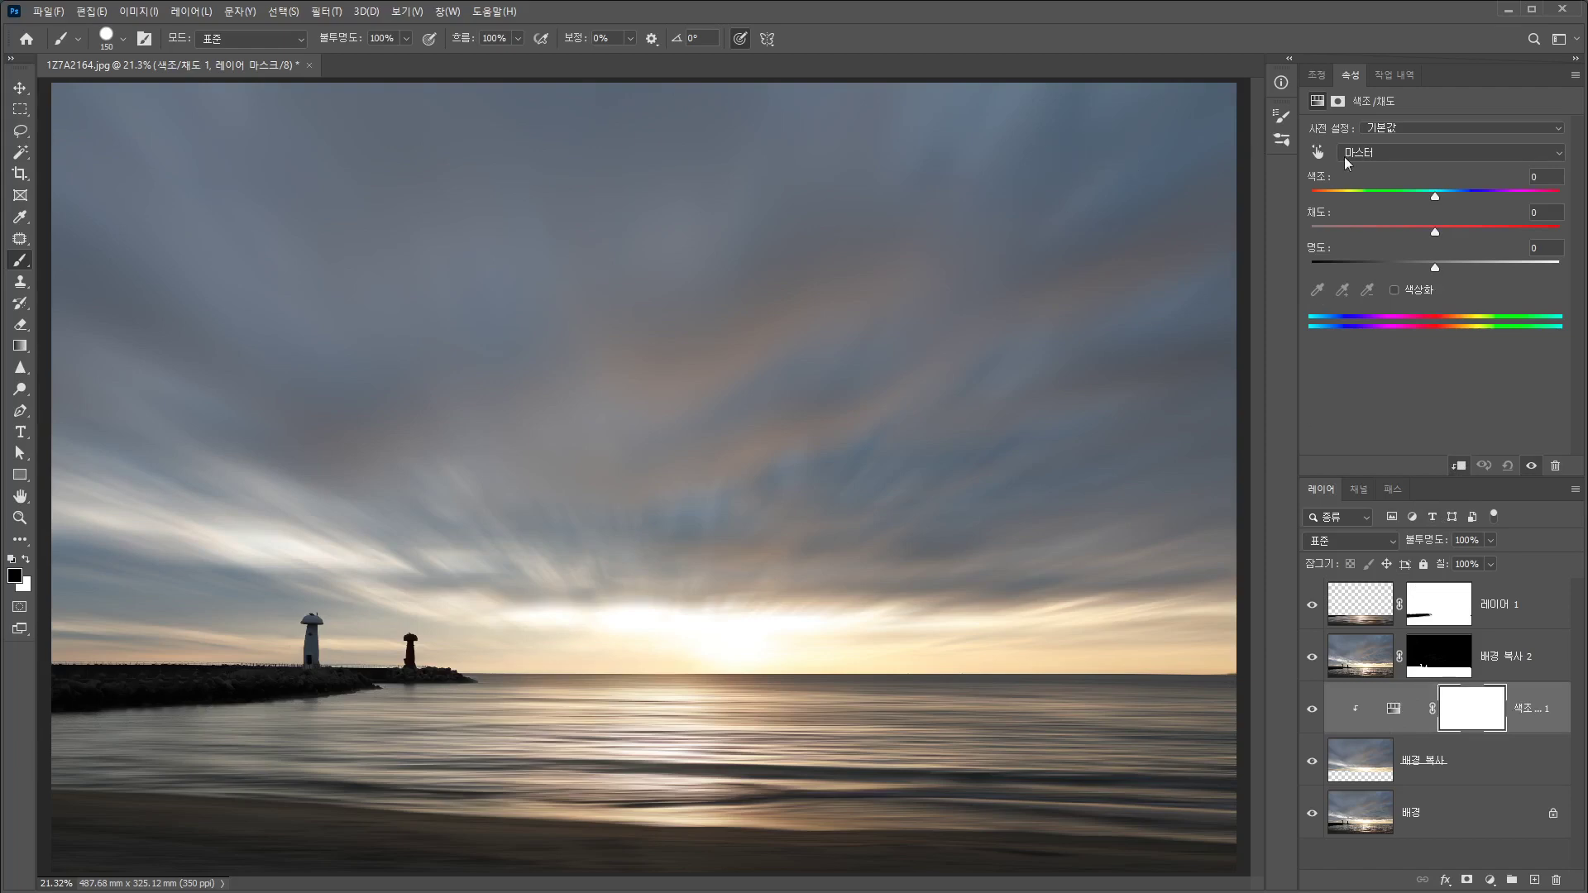
In the sky's Hue/Saturation adjustment, set the Blues saturation to -37, keep their hue at 0 and raise their lightness
click(1368, 152)
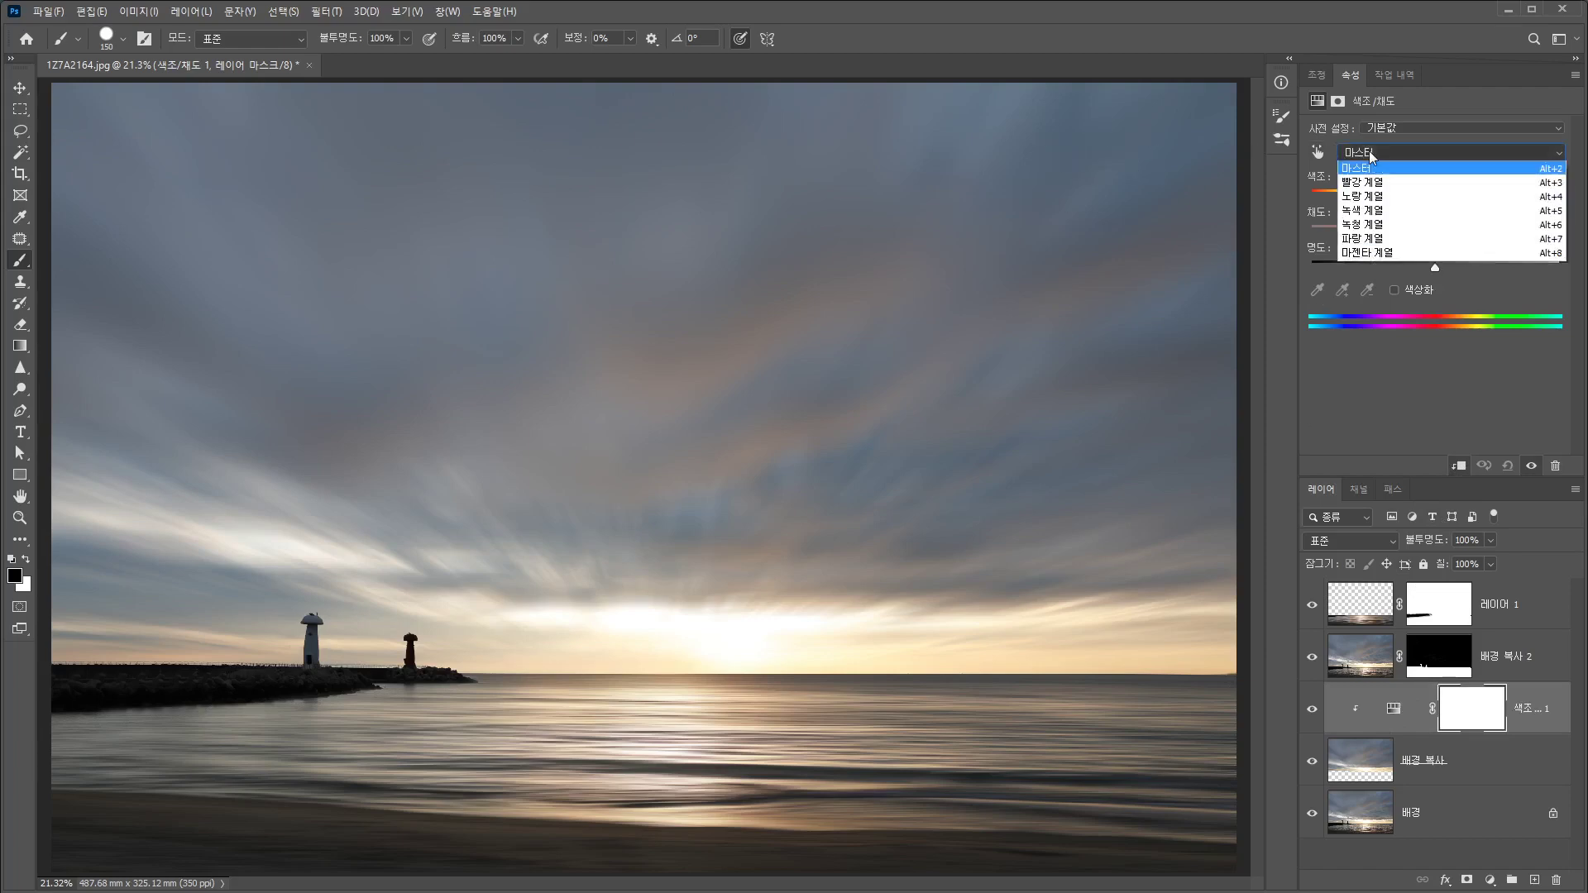
click(1378, 241)
drag(1436, 231, 1398, 231)
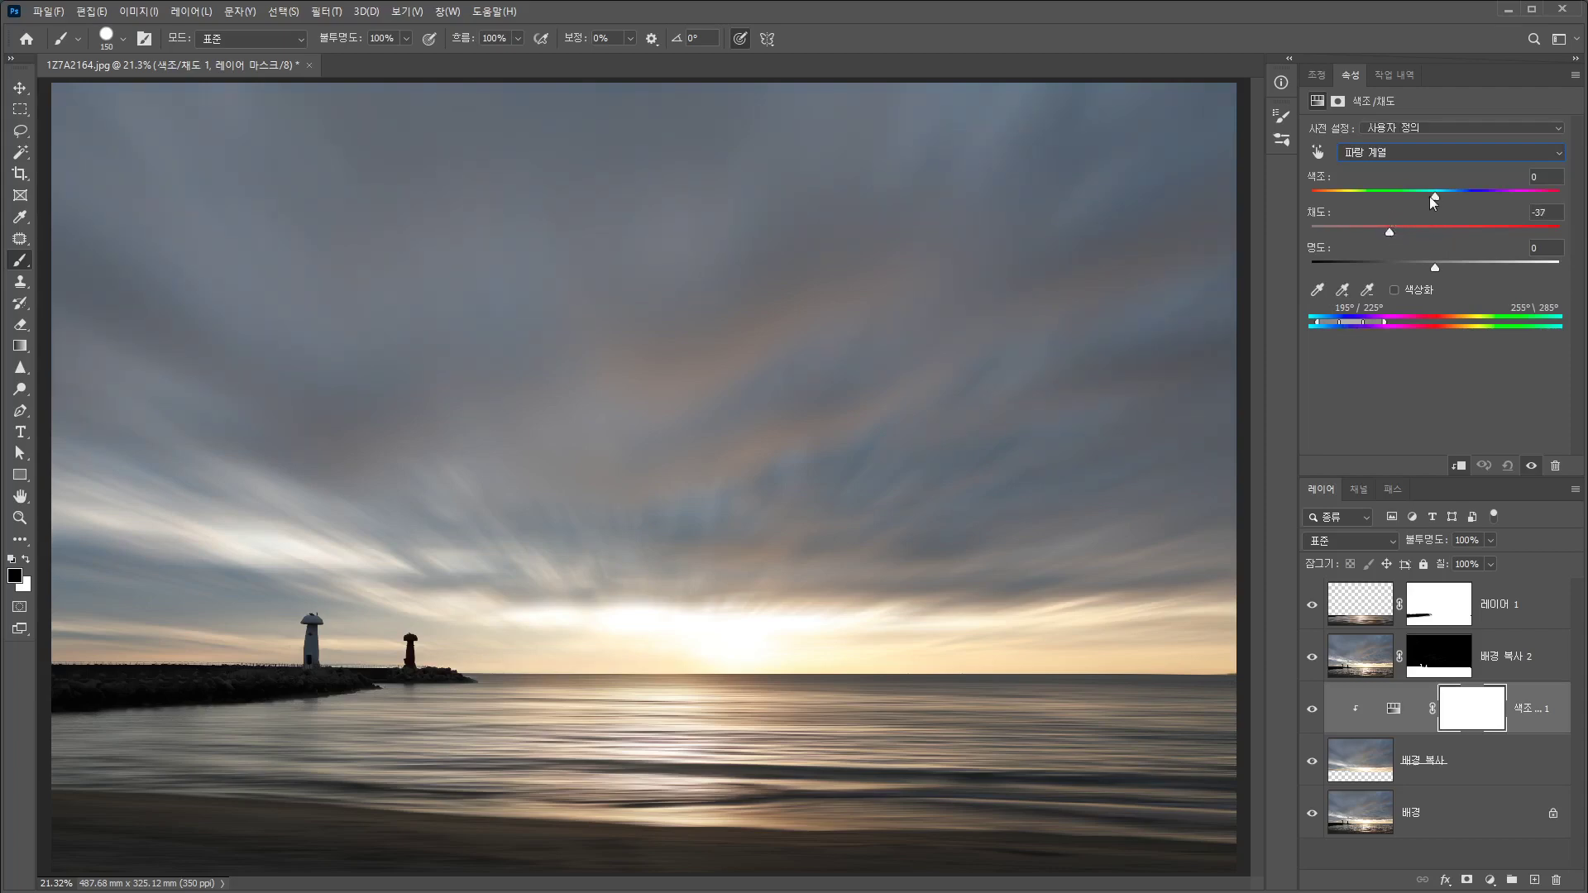
drag(1416, 196, 1432, 195)
drag(1434, 266, 1451, 266)
Set the Cyans saturation to -31 and lightness to +41, and compare the sky's Hue/Saturation adjustment on and off
click(1393, 152)
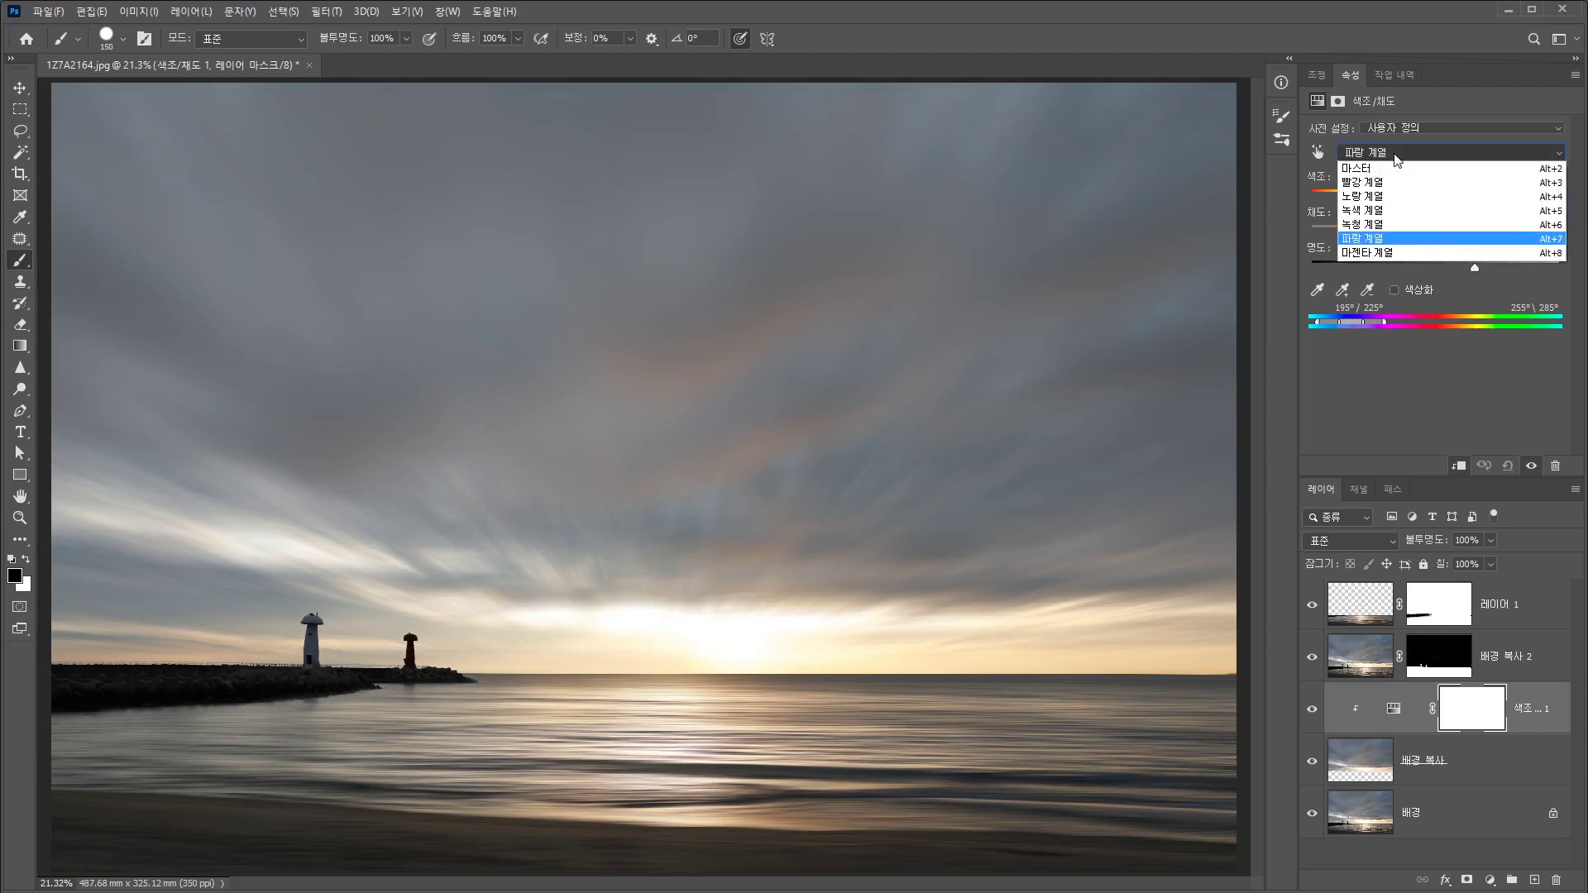
click(1375, 225)
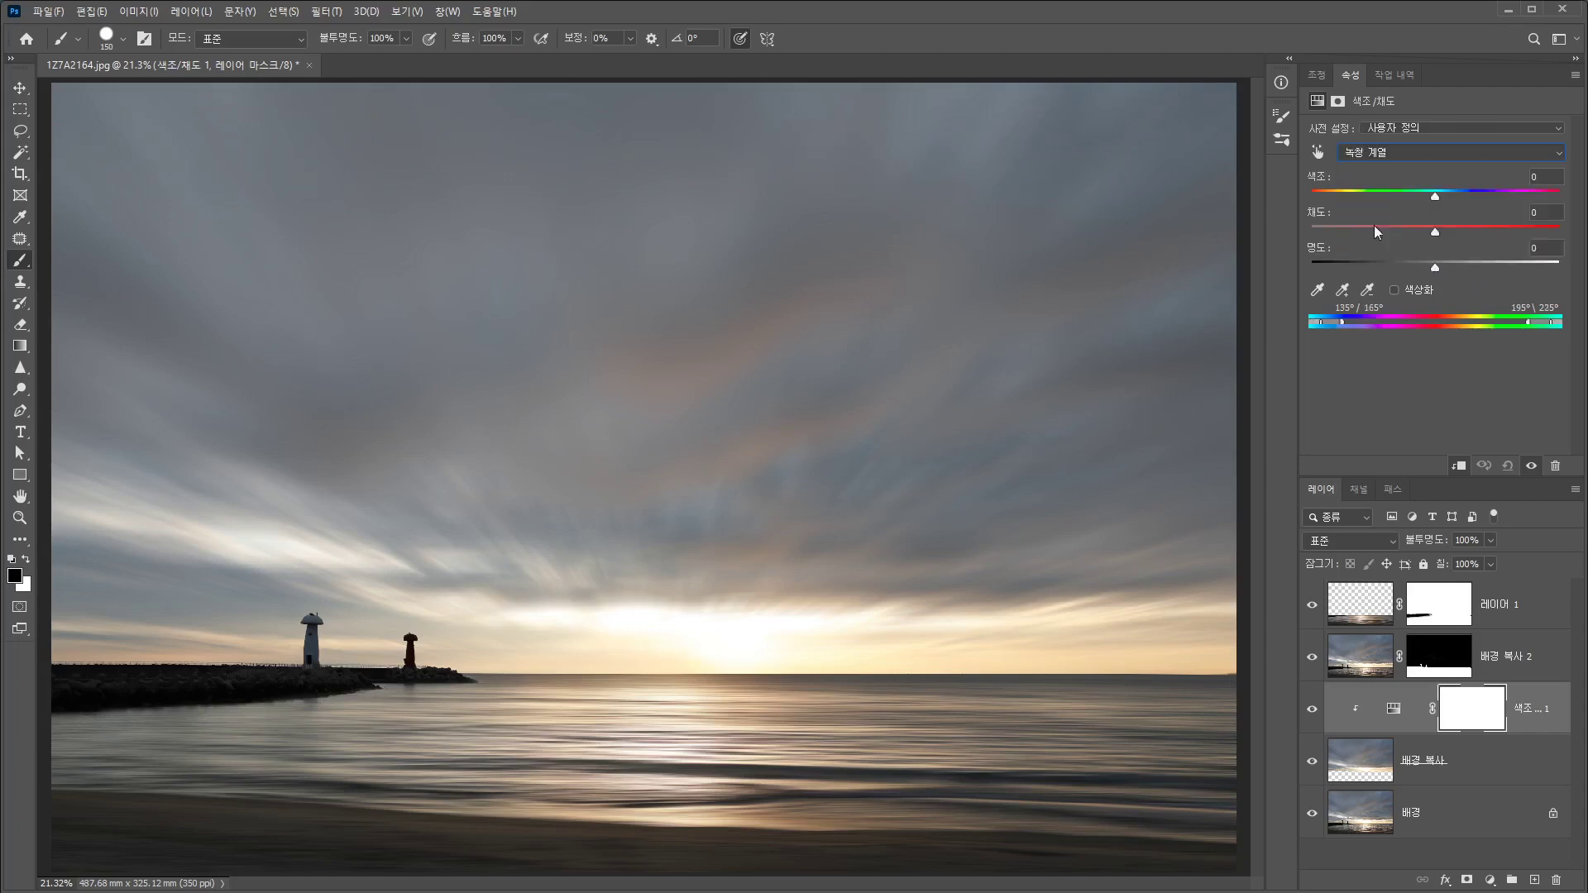
drag(1435, 231, 1455, 267)
drag(1481, 268, 1485, 268)
click(1313, 712)
click(1314, 711)
click(1314, 711)
click(1313, 711)
Add a Curves adjustment clipped to the sky and lift its midtones from input 127 to output 138
click(1491, 882)
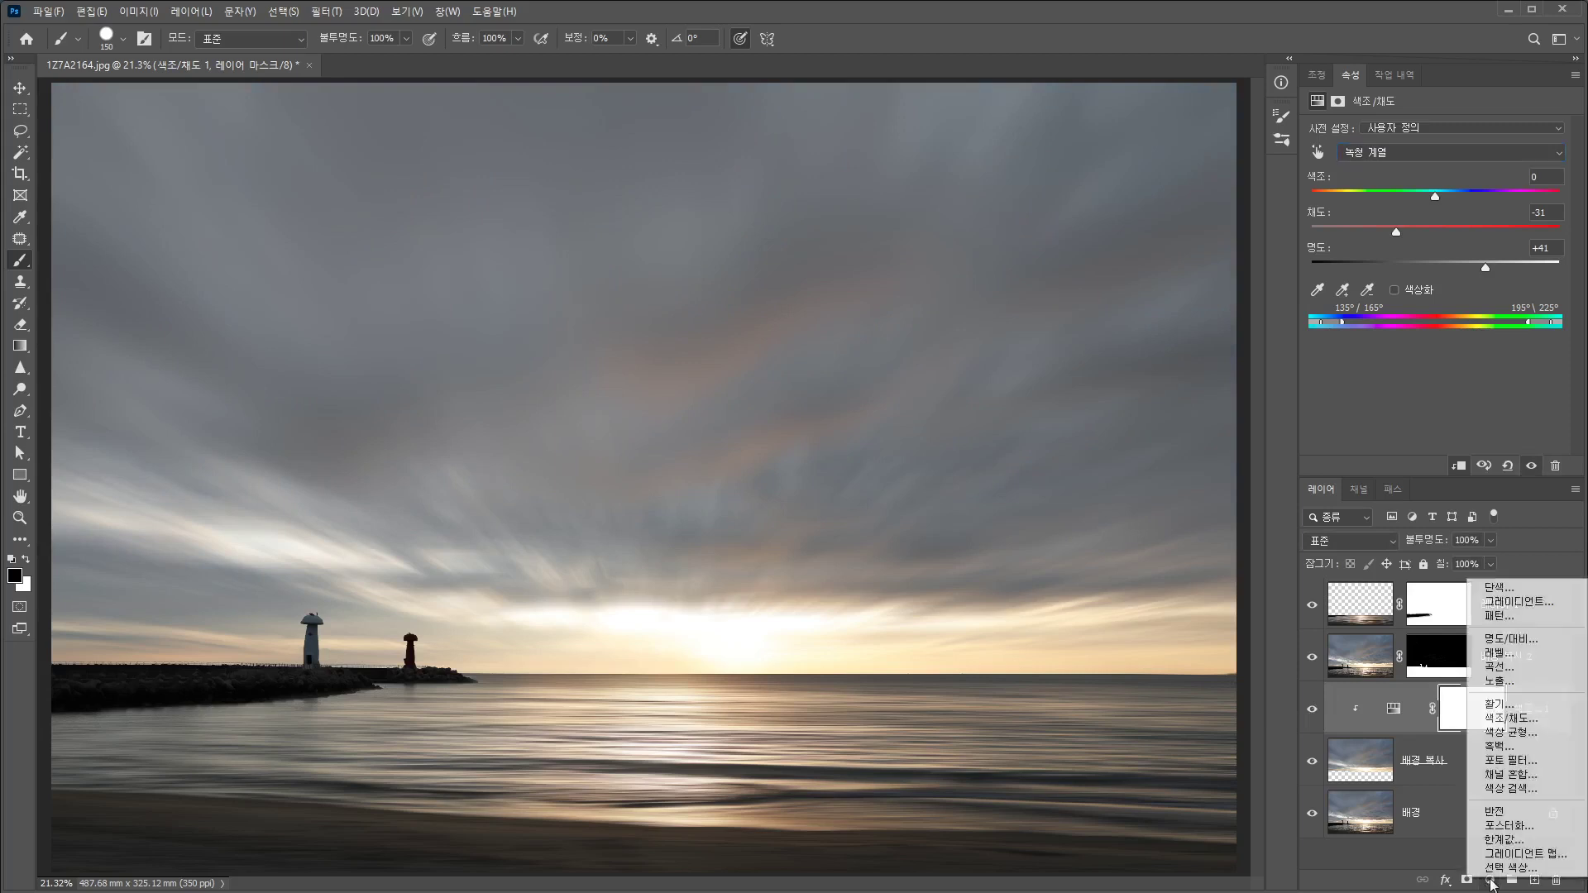
click(1504, 670)
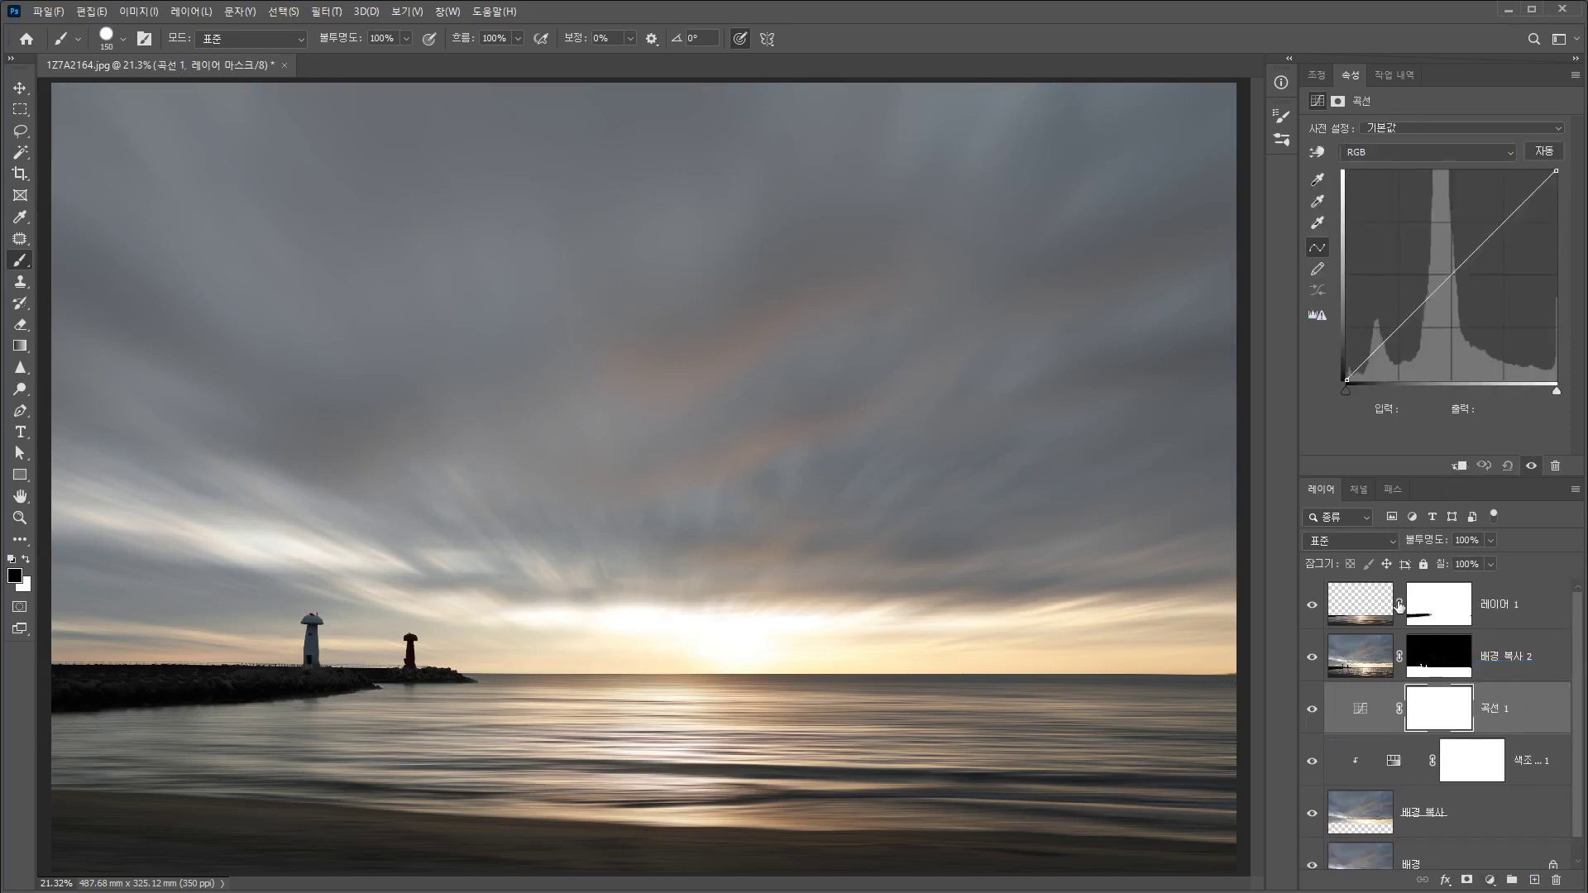
click(1460, 466)
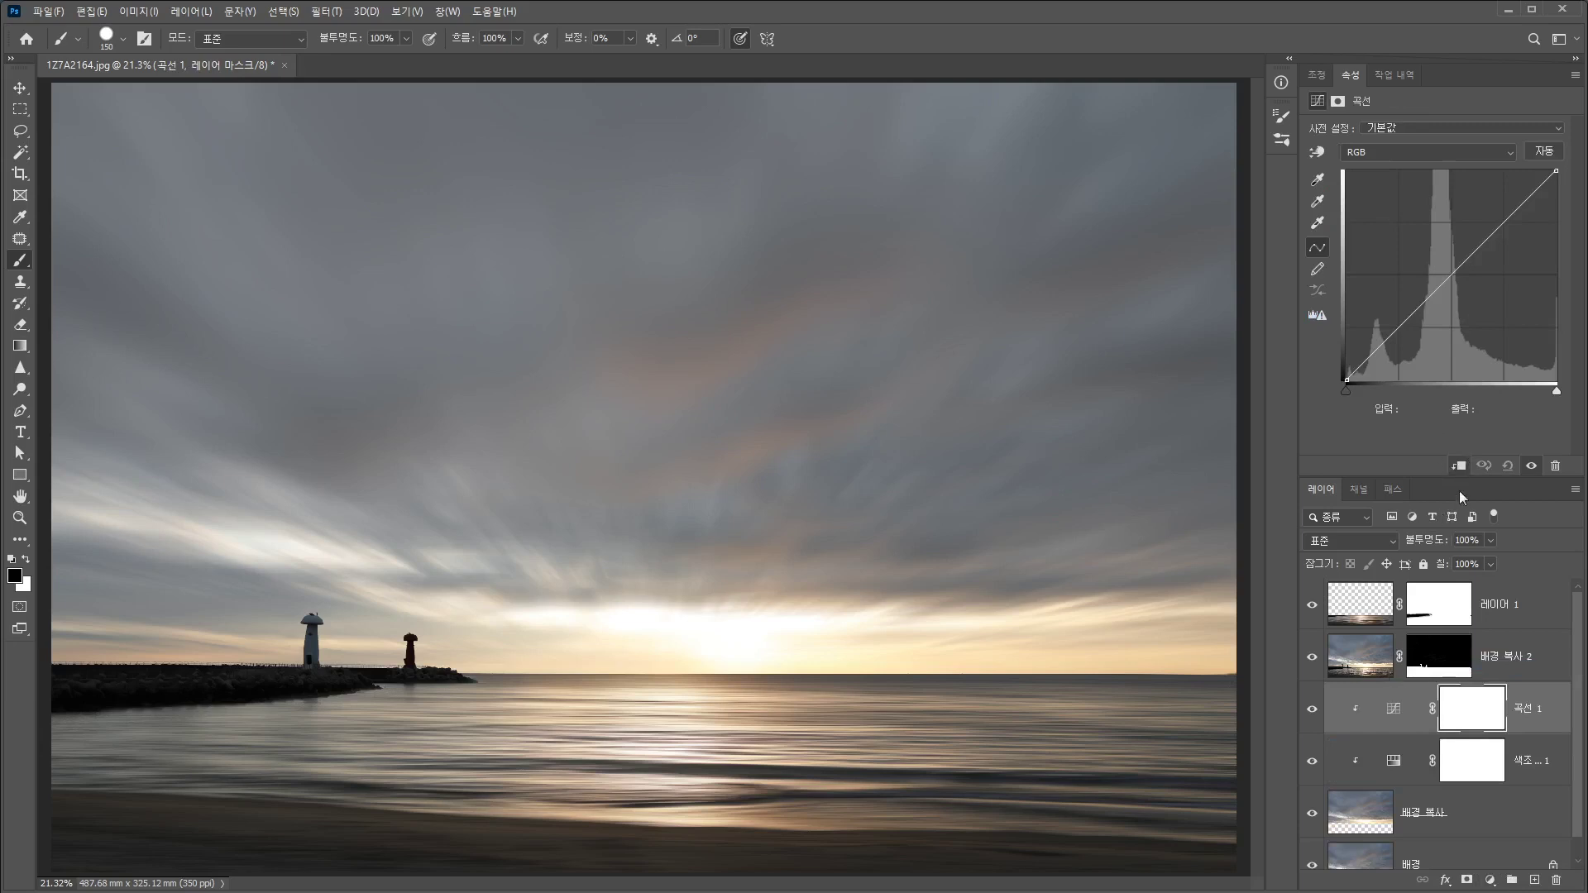
drag(1451, 271, 1451, 266)
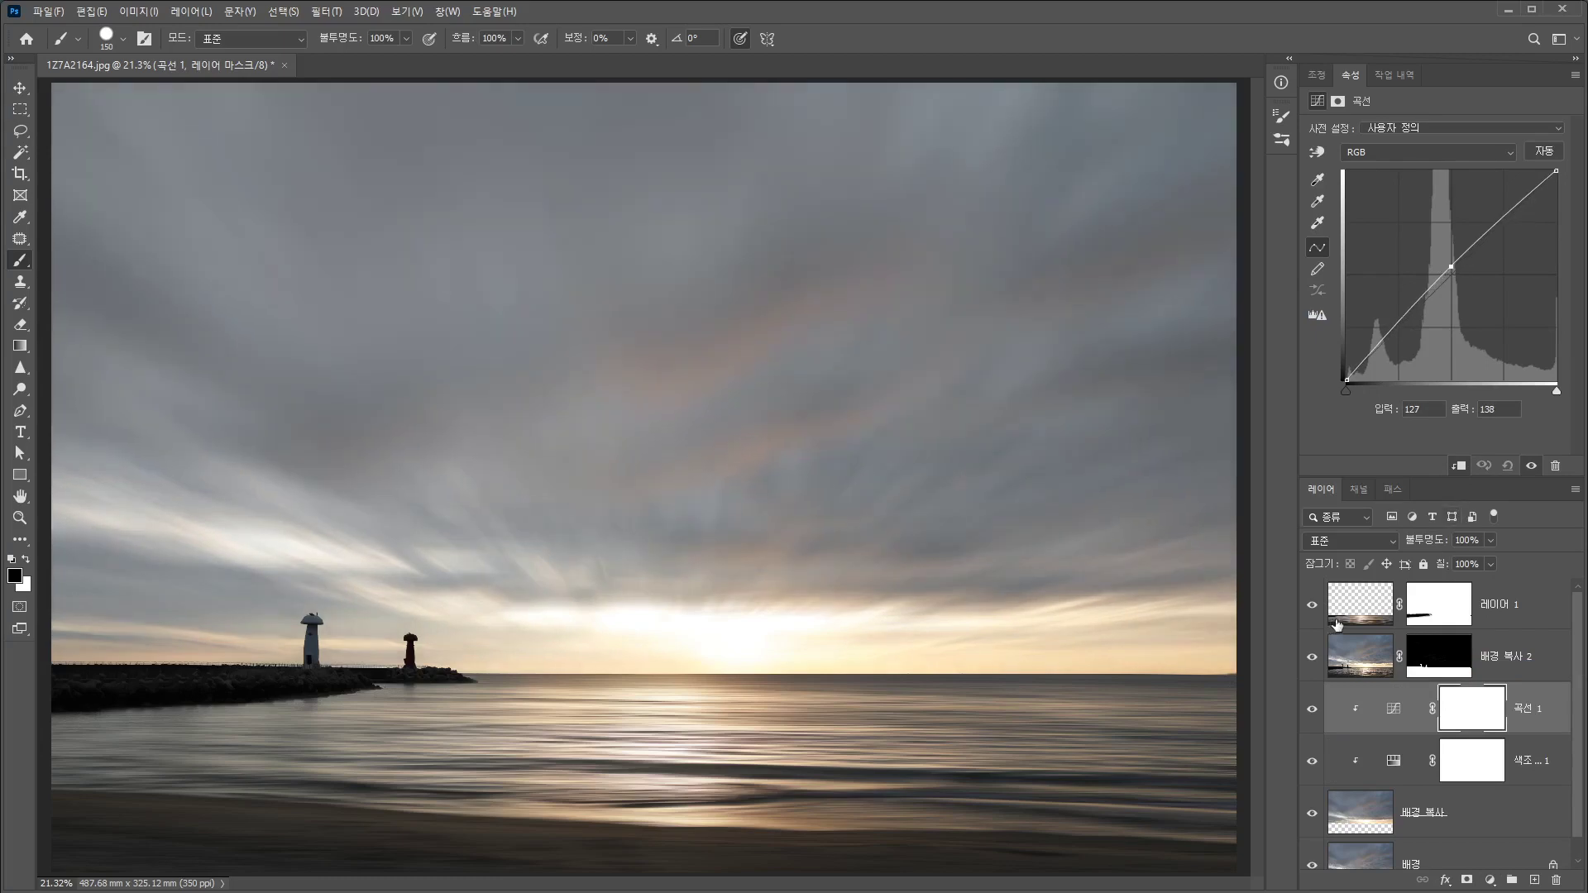
Add a Hue/Saturation adjustment above 레이어 1 with Master saturation -31 and lightness 0
click(1373, 609)
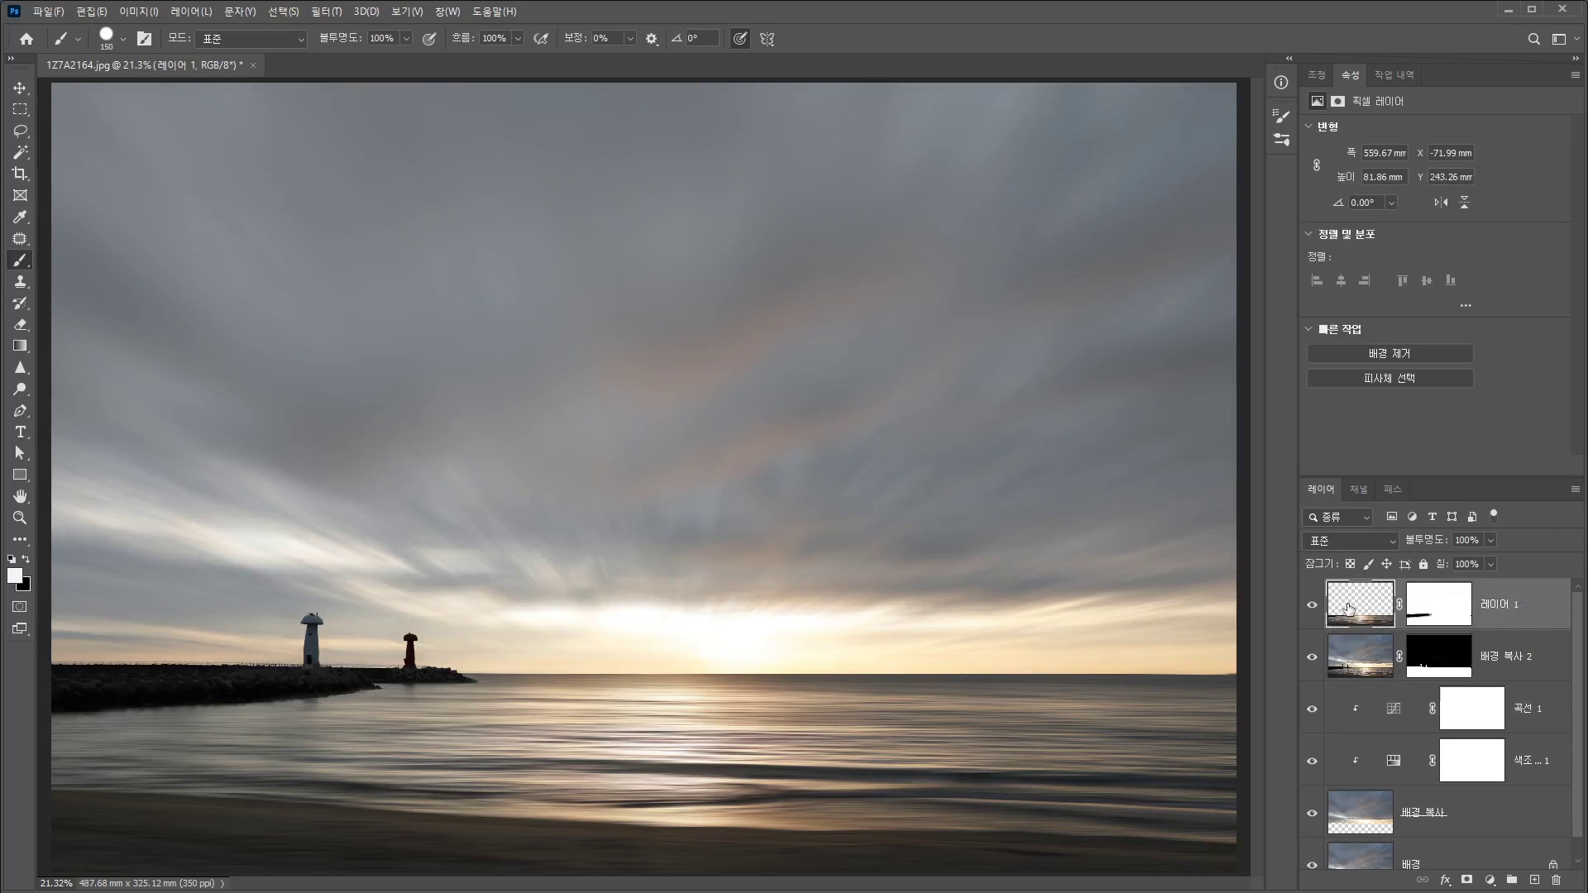
click(1490, 880)
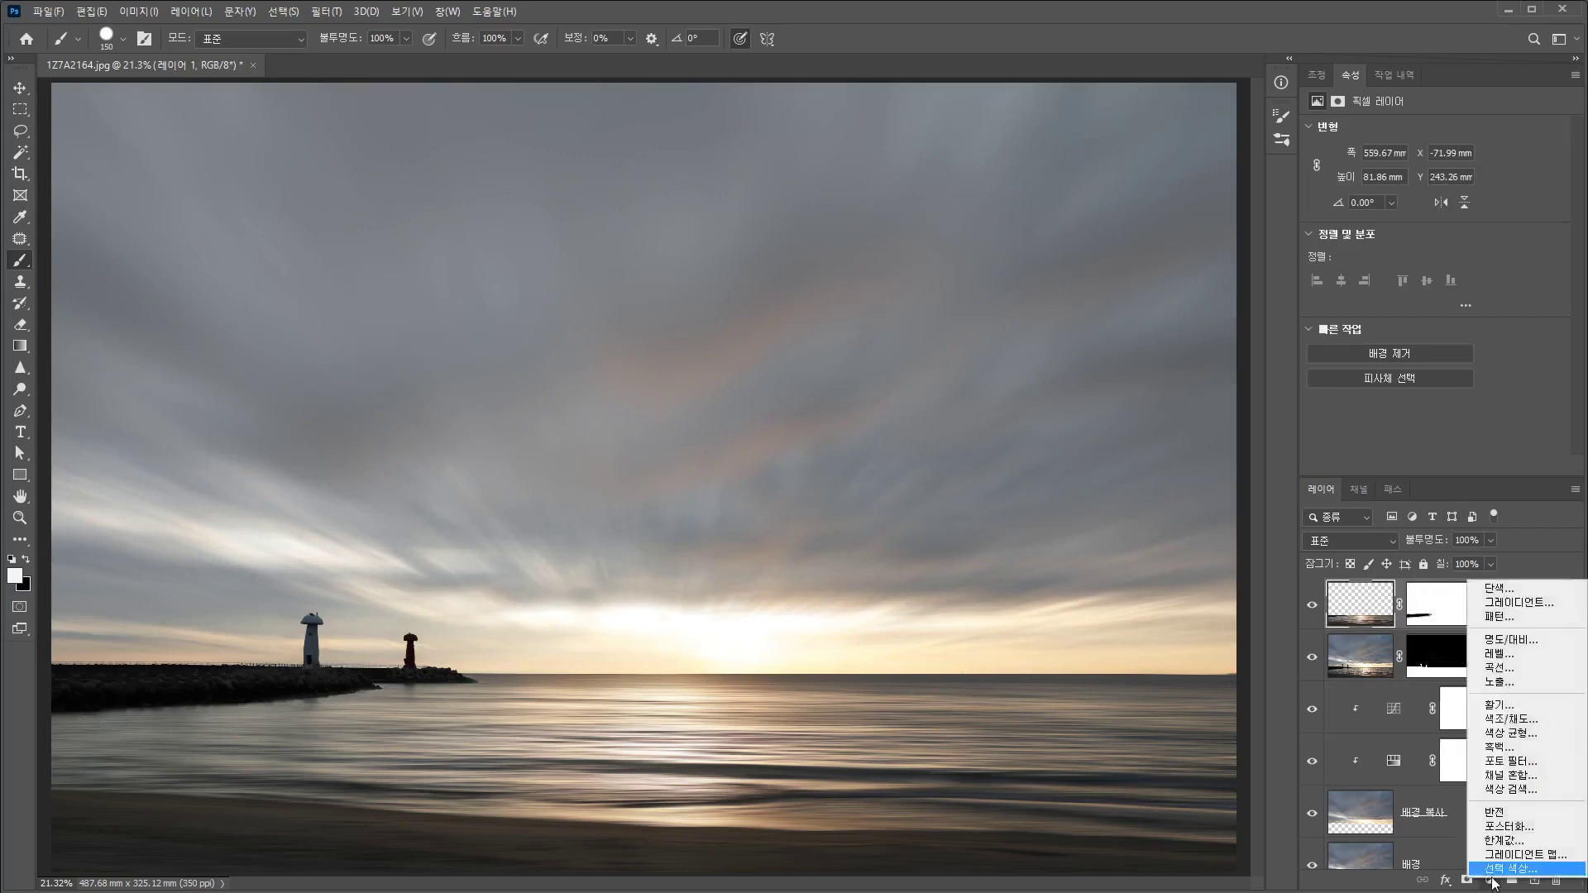
click(1514, 719)
drag(1435, 233, 1446, 270)
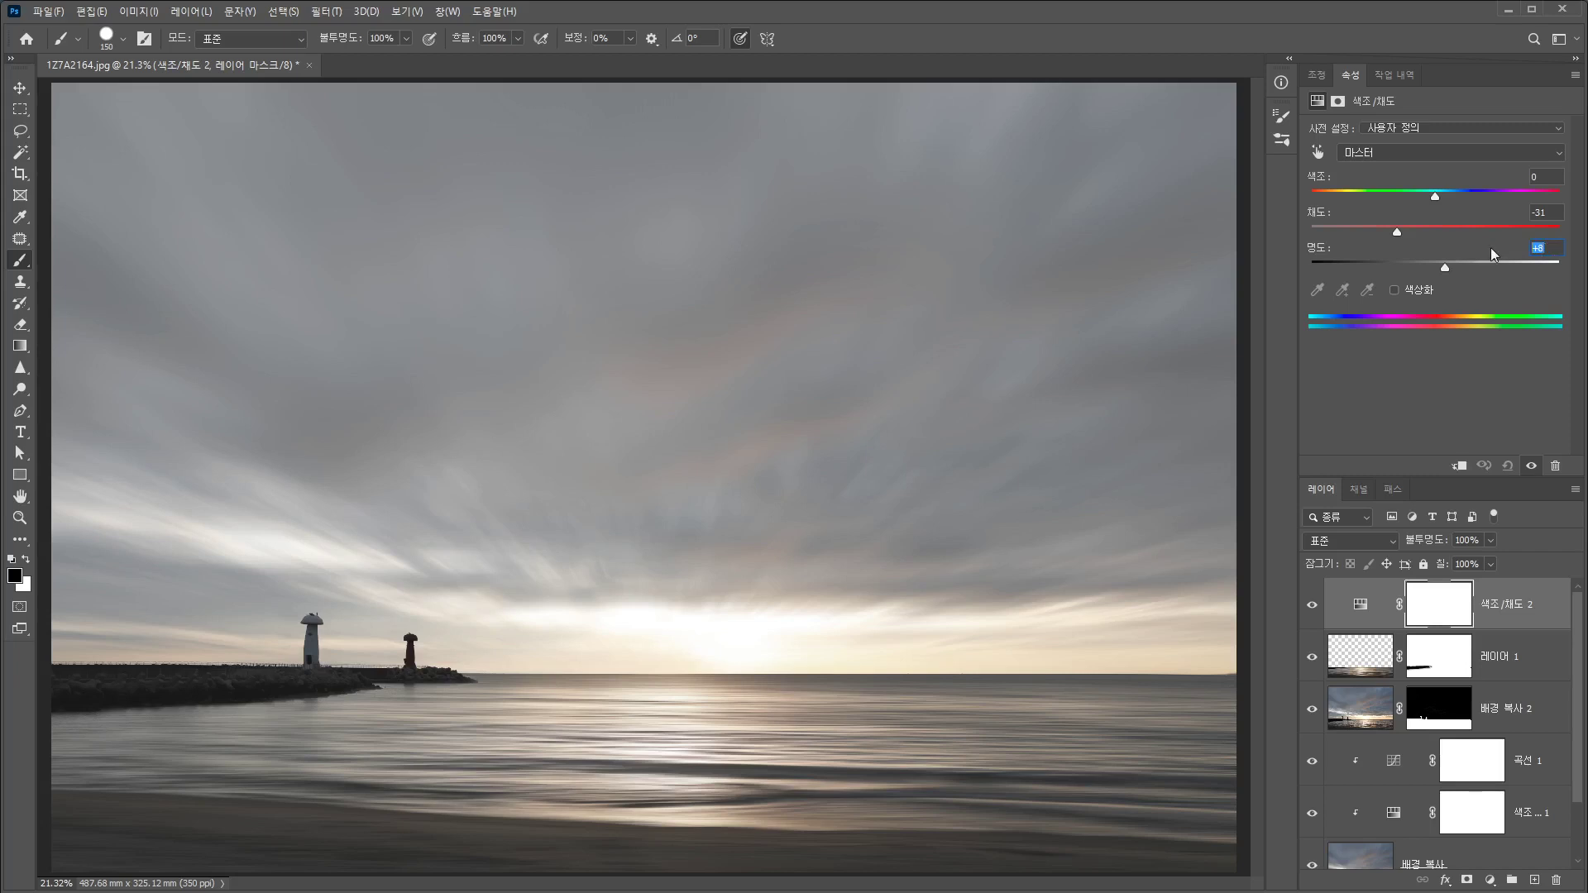
text(0)
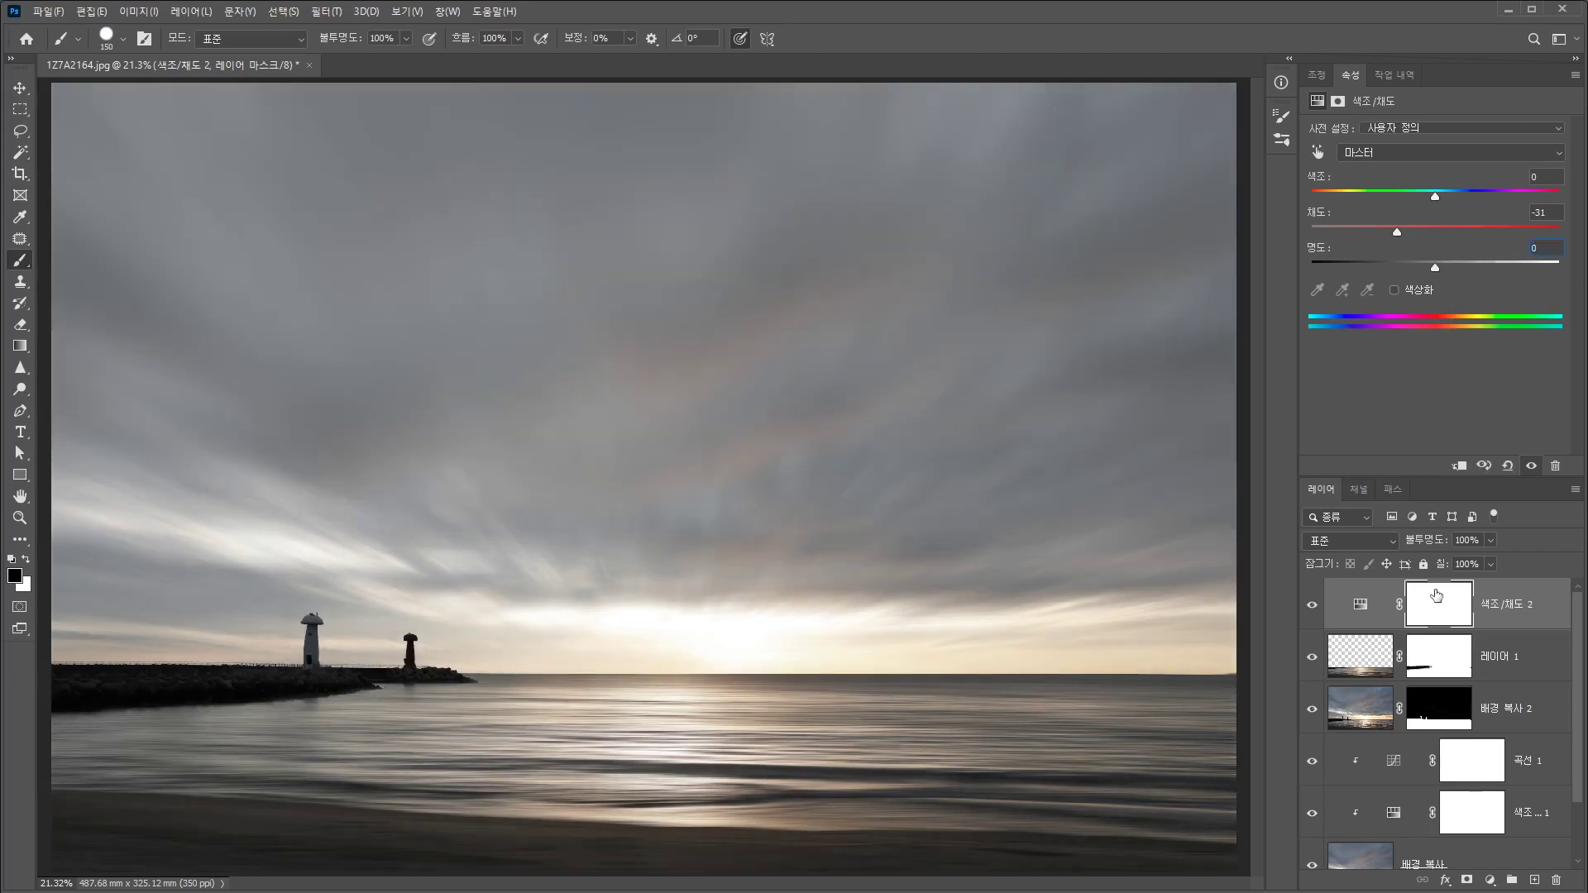
Add a Curves adjustment above the top Hue/Saturation layer and lift its midtones from input 121 to output 142
click(1490, 881)
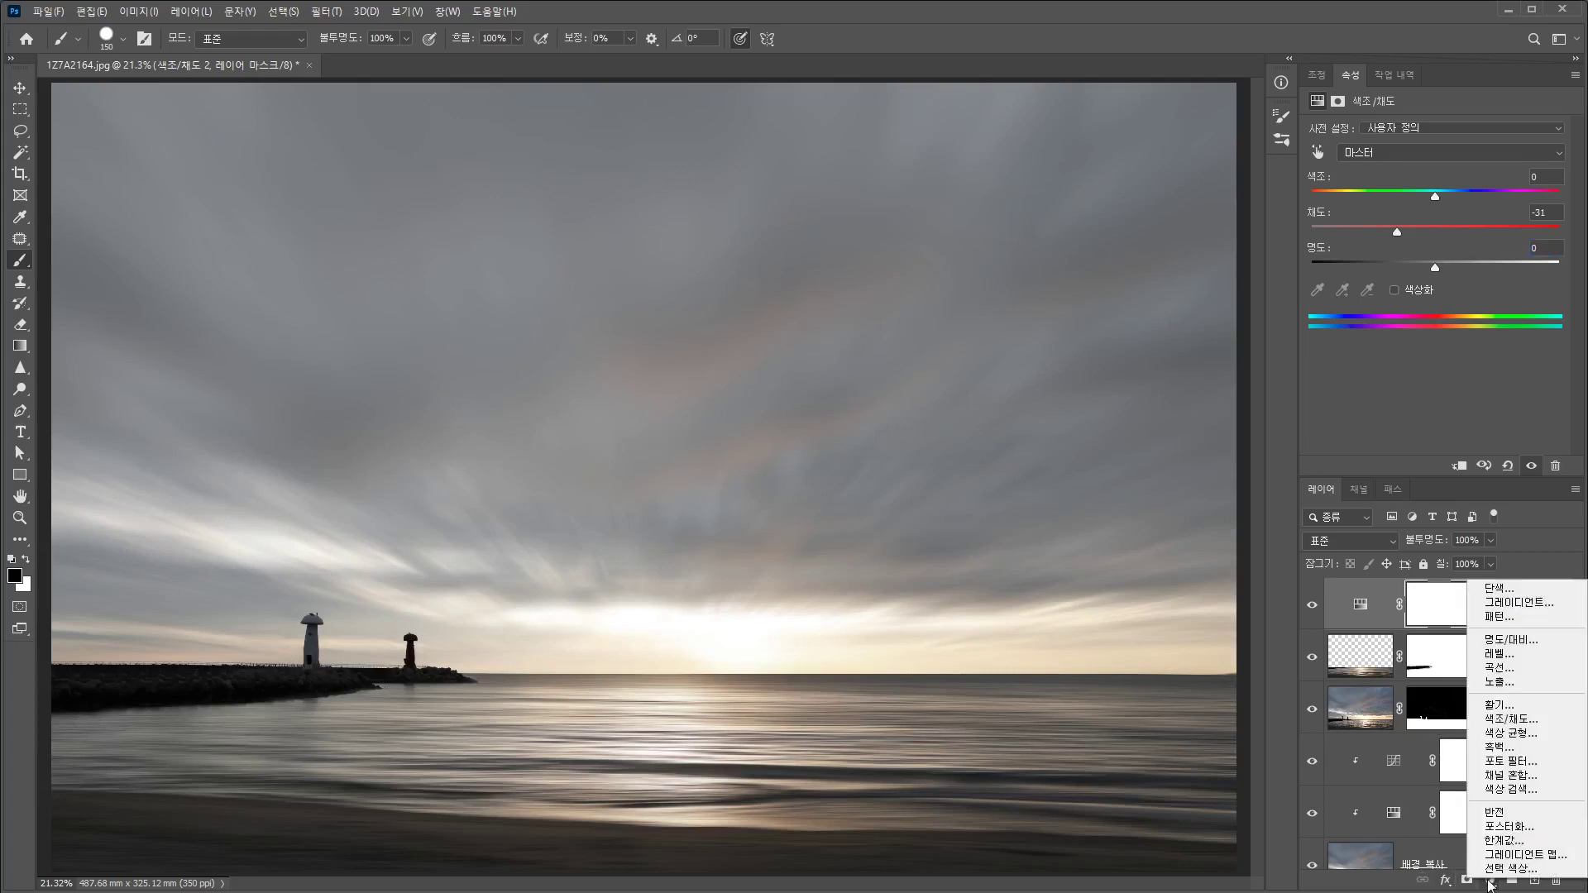
click(1498, 668)
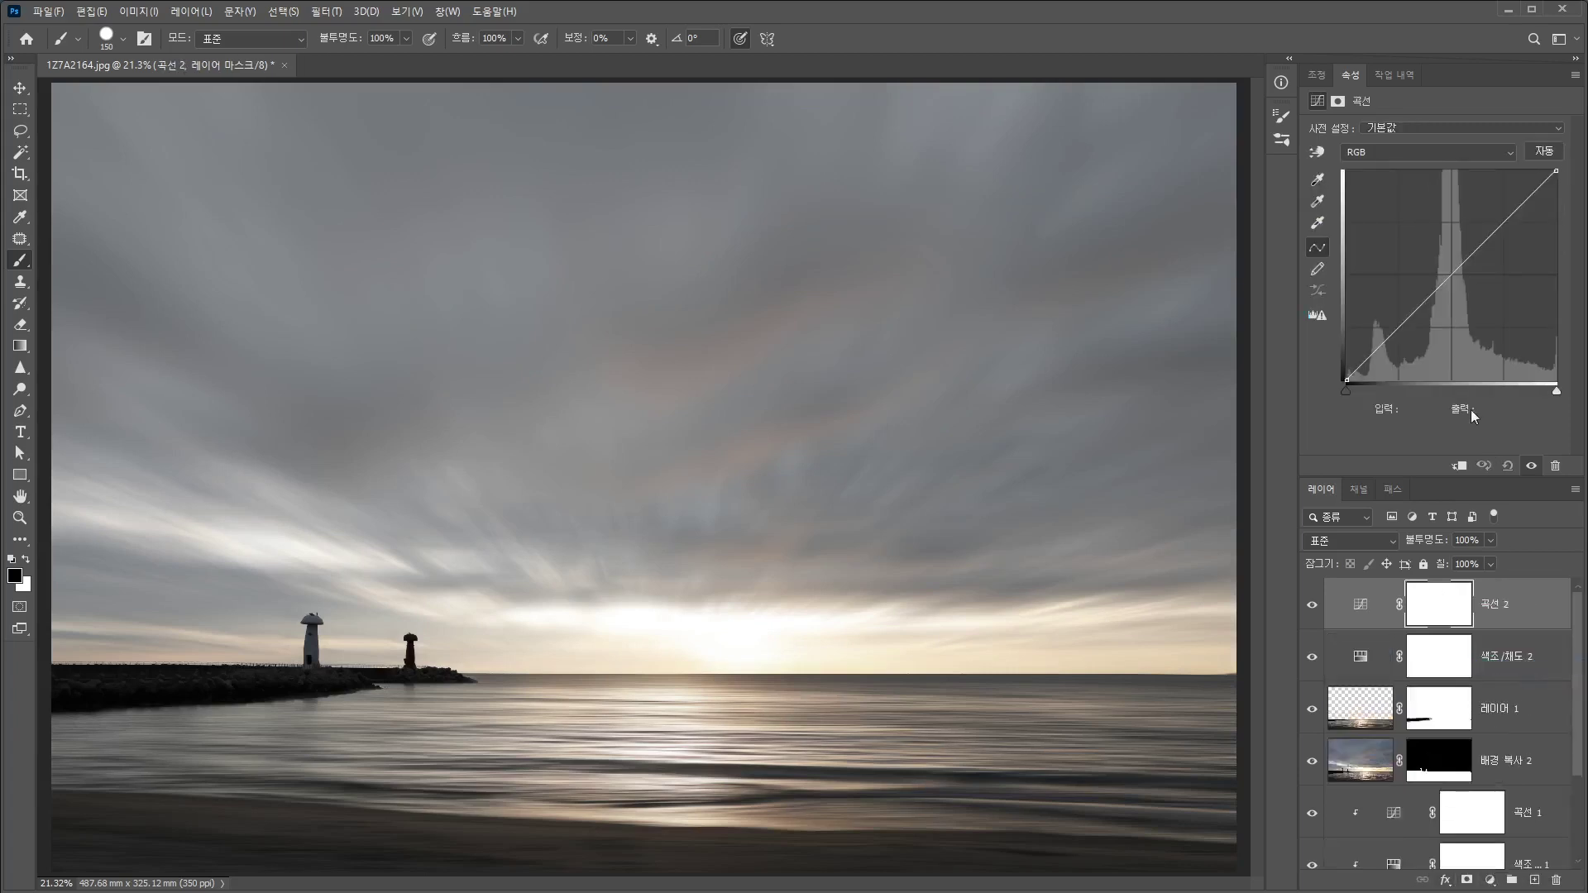
drag(1456, 274, 1446, 263)
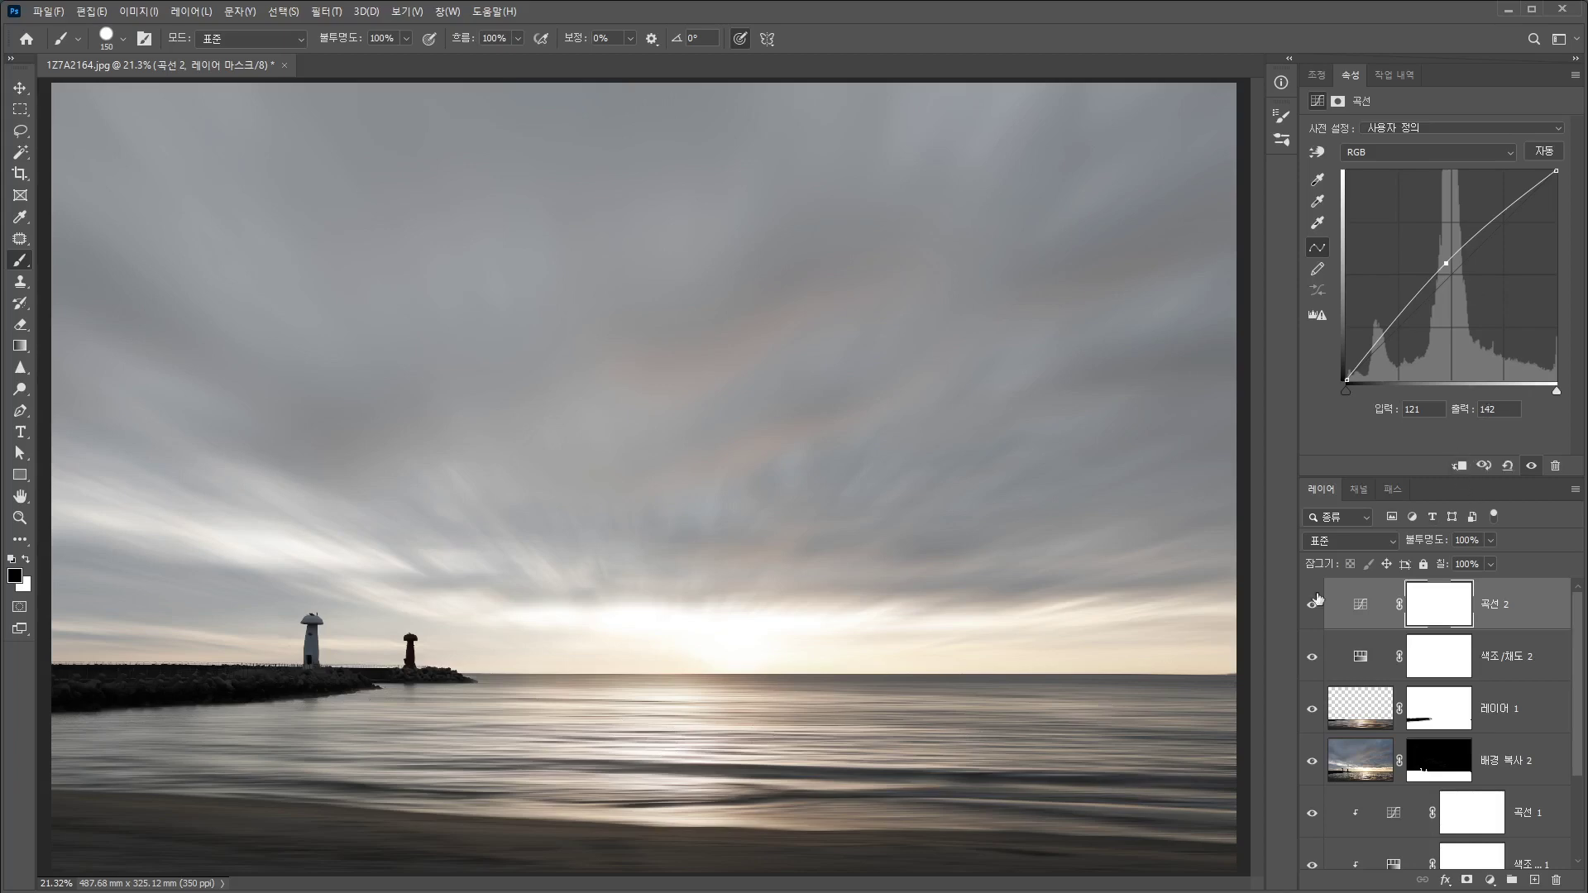
Clip the top Curves and Hue/Saturation adjustments so they affect only the 레이어 1 sea layer
click(1459, 468)
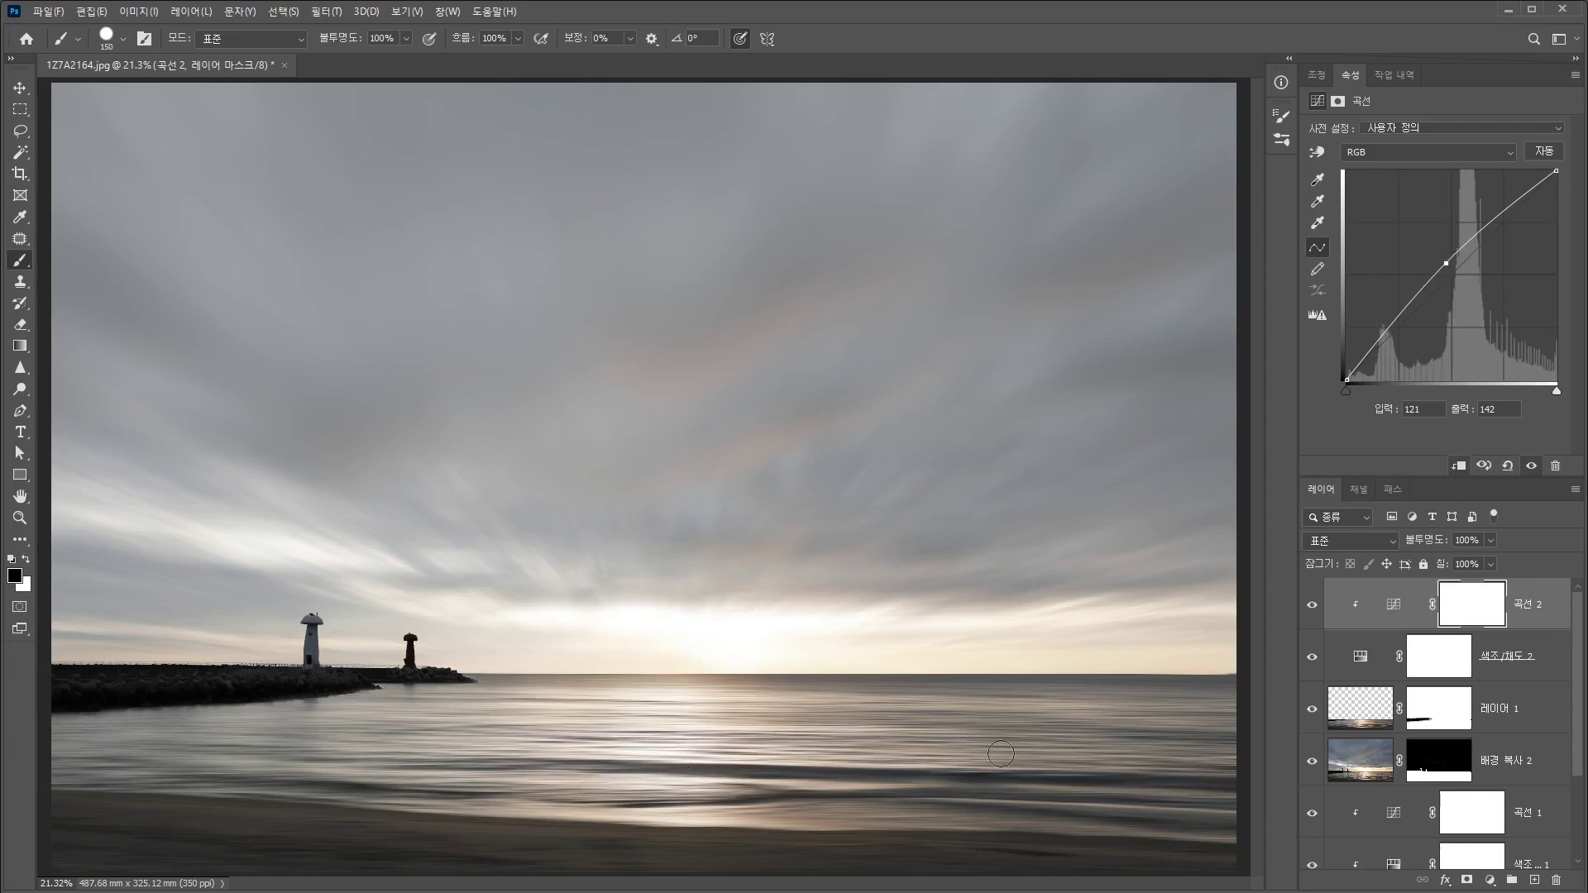
click(1366, 658)
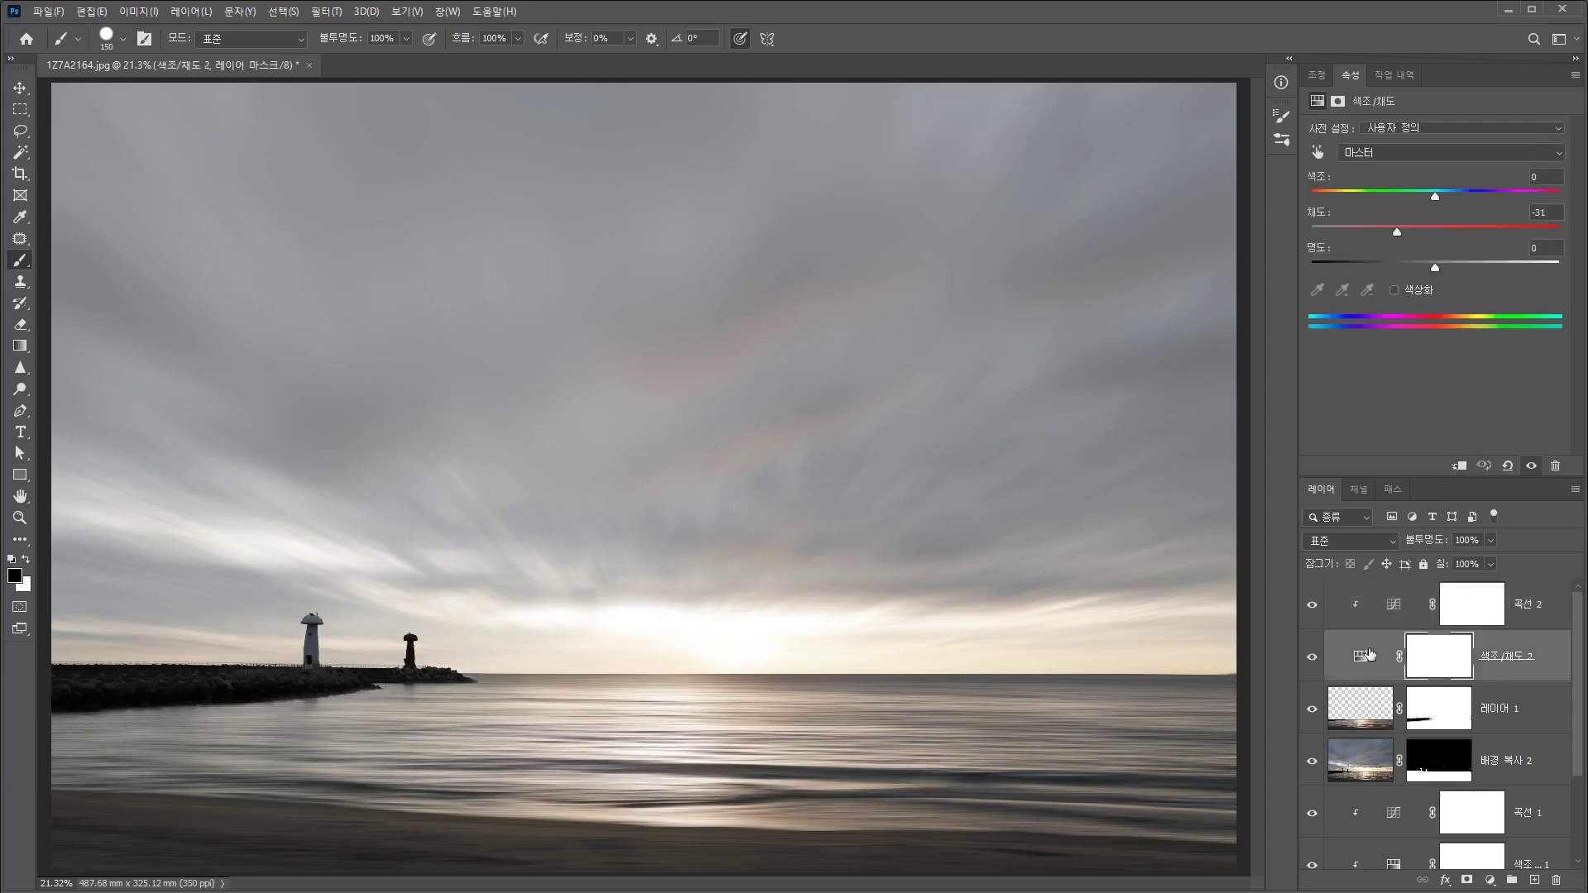
click(1460, 468)
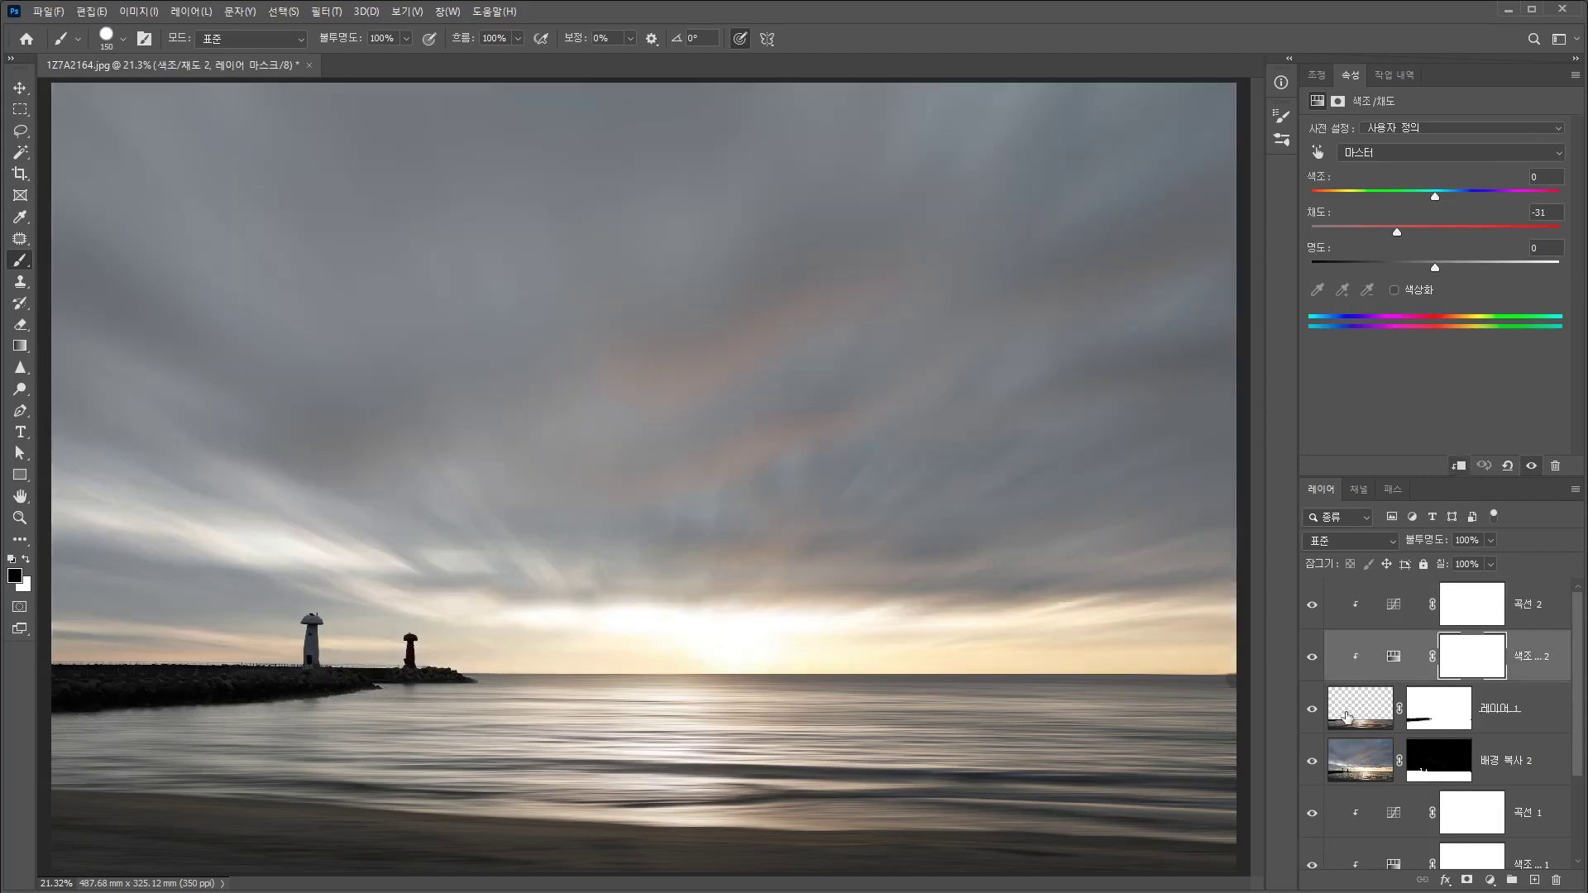
Toggle 레이어 1 and its clipped 곡선 2 adjustment to compare the sea with and without them
click(1311, 710)
click(1312, 710)
click(1312, 608)
click(1312, 610)
click(1312, 609)
click(1312, 609)
click(1312, 609)
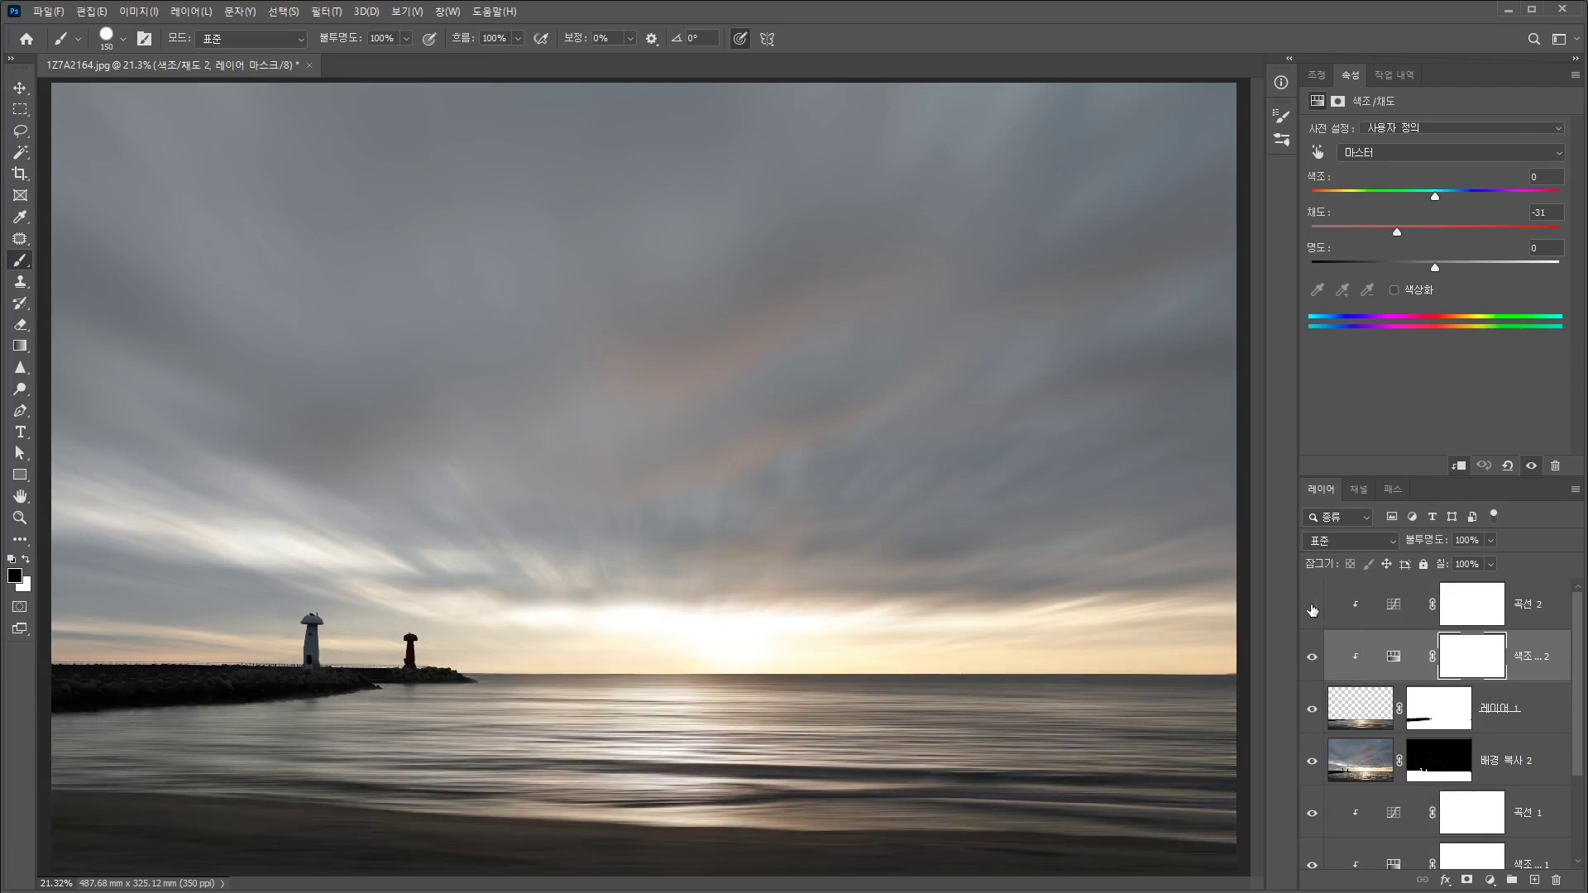
click(1312, 609)
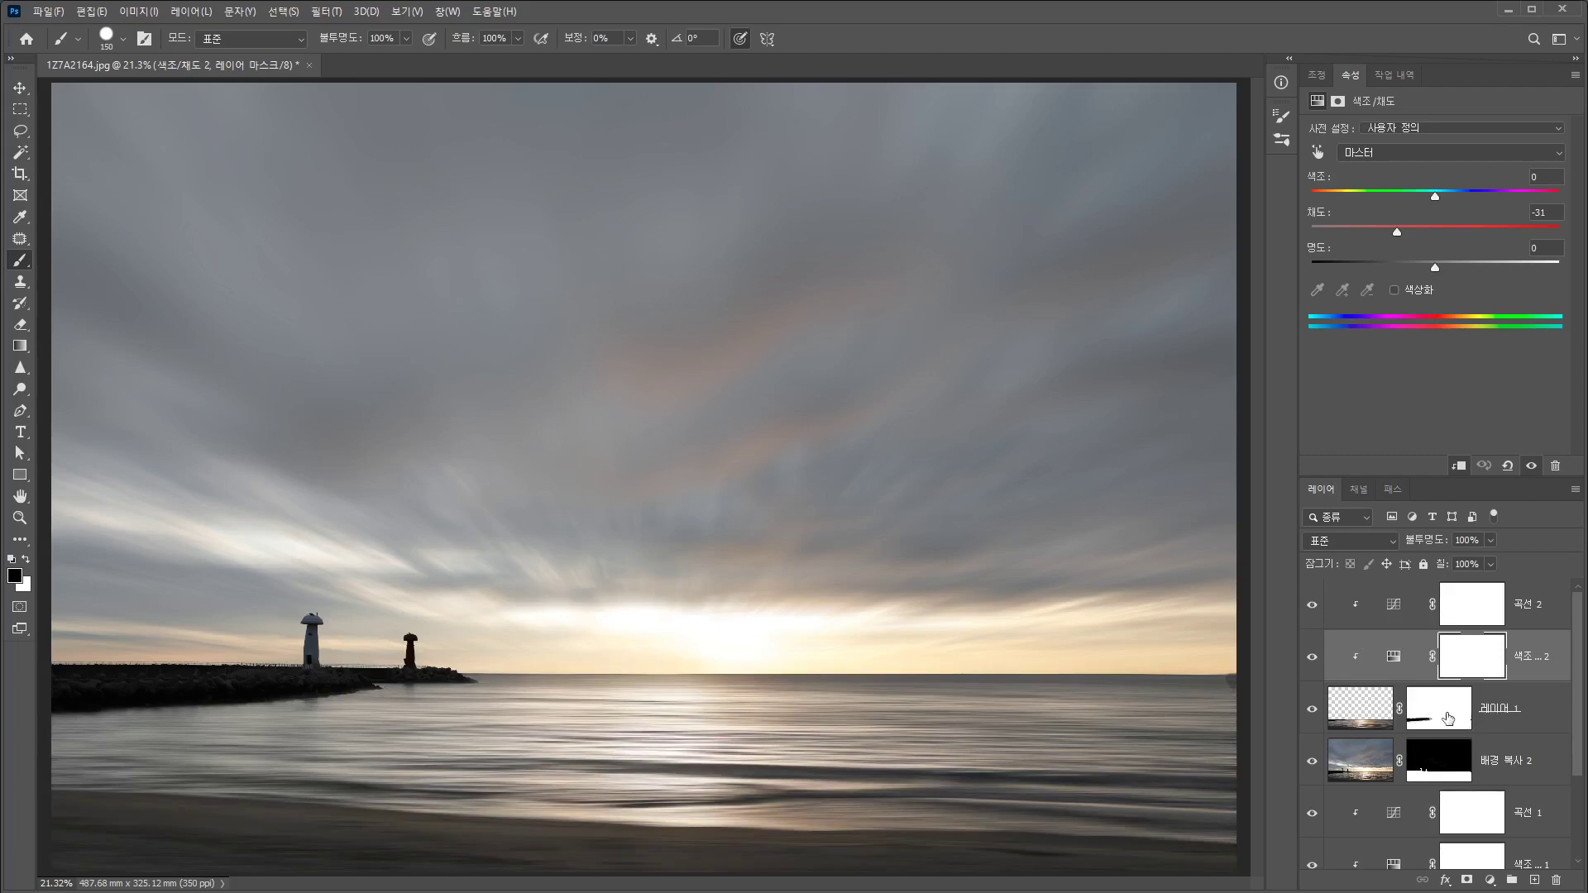
Paint white on the 레이어 1 mask over the dark patch at the right end of the horizon
click(1212, 676)
click(1217, 679)
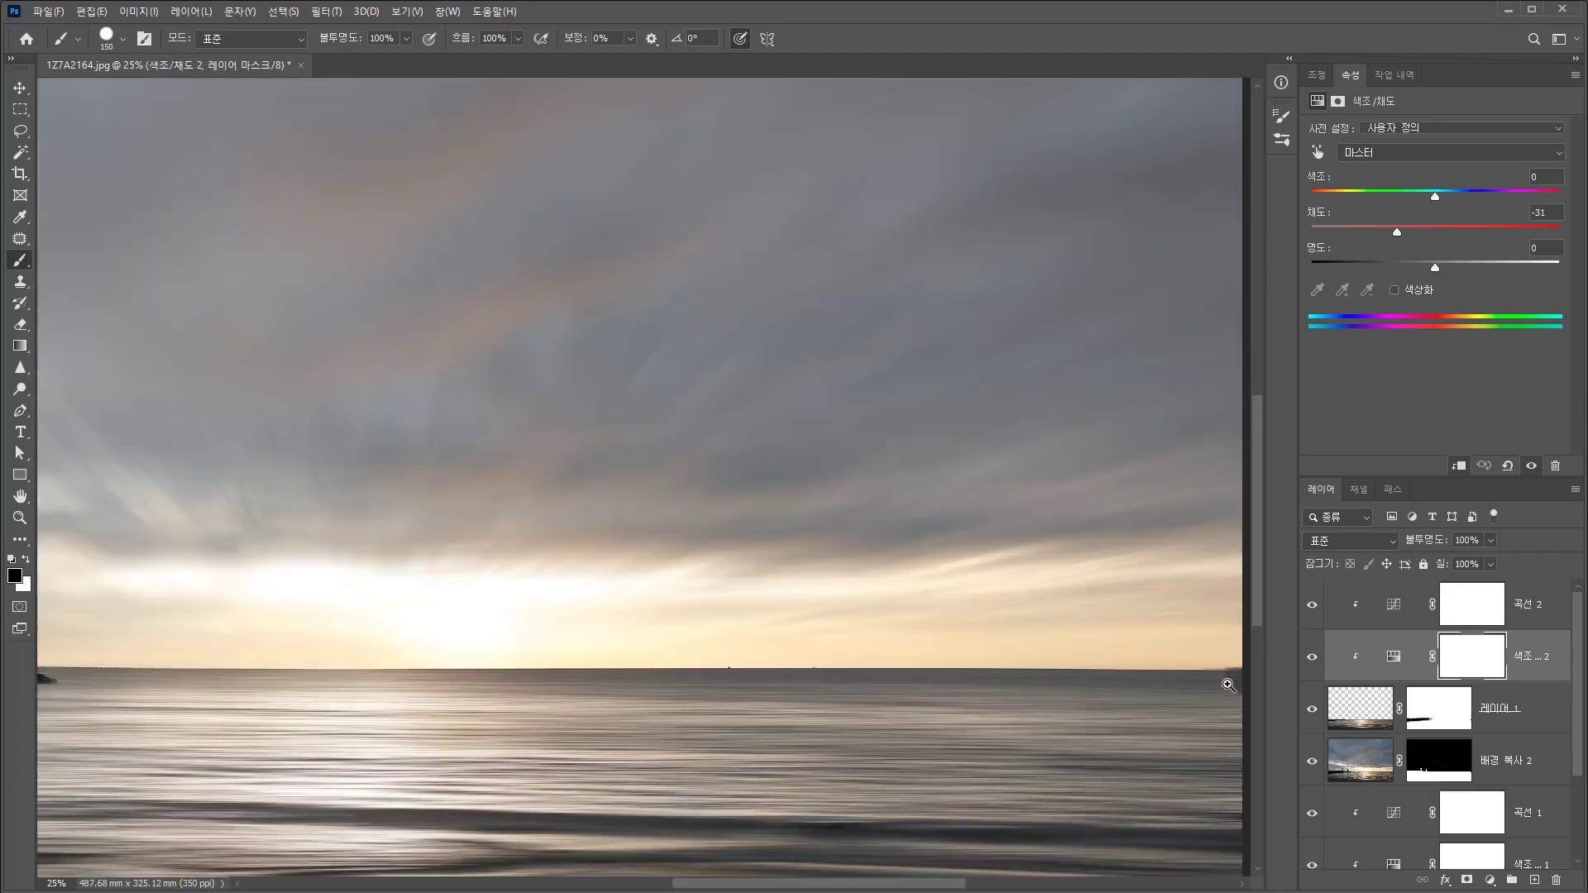
click(1223, 681)
click(1228, 685)
drag(1208, 660, 1007, 642)
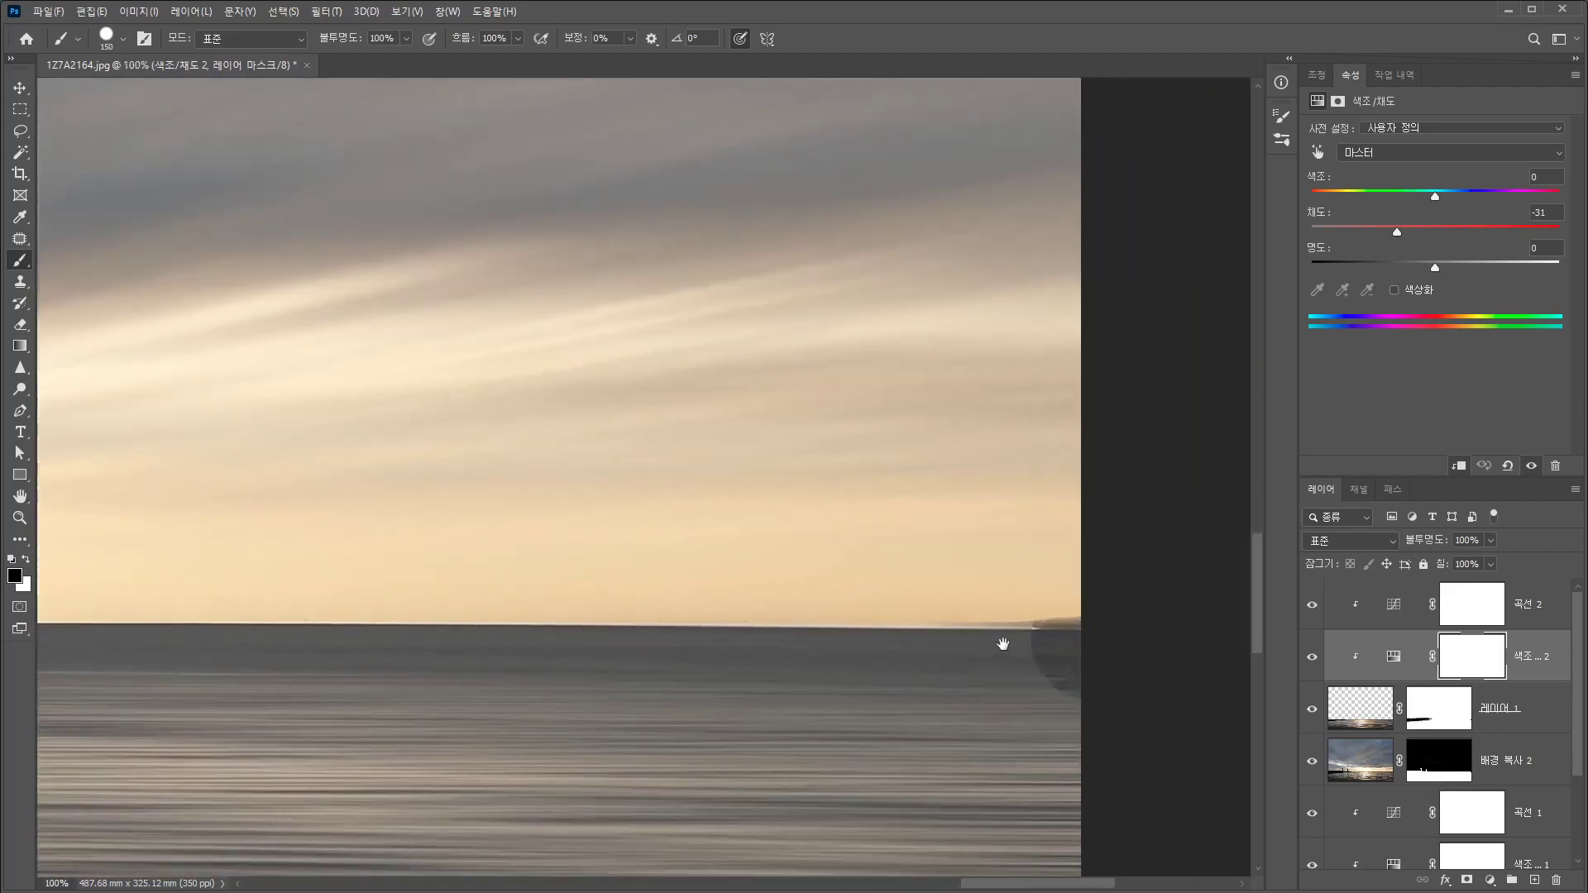
click(1441, 718)
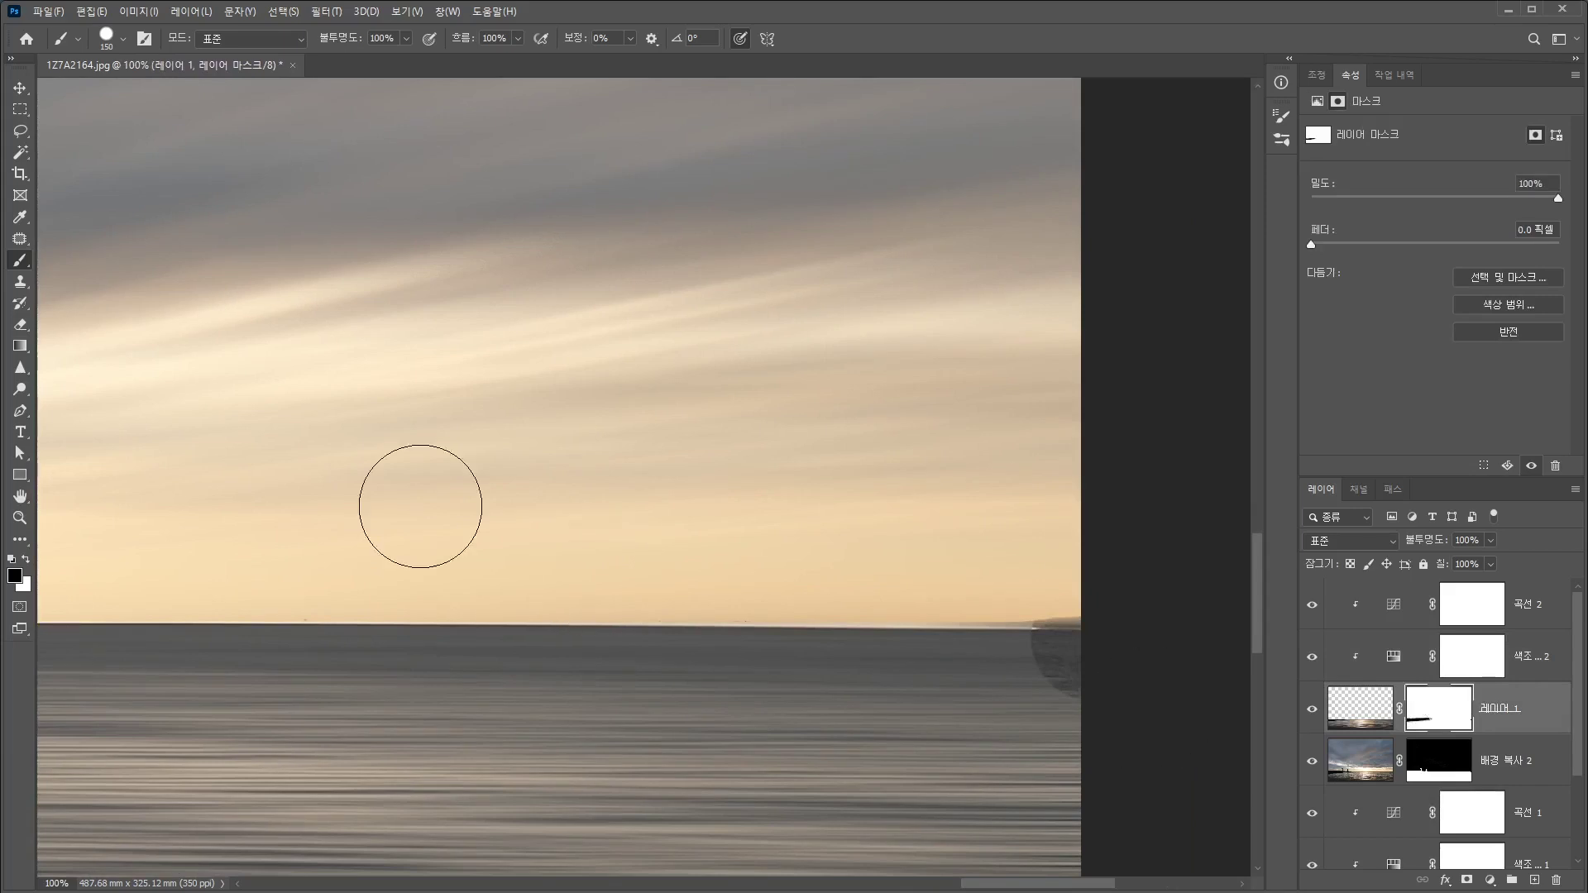
click(27, 560)
mouse_move(1085, 662)
mouse_down()
mouse_move(1046, 644)
mouse_move(1112, 648)
mouse_move(1022, 648)
mouse_move(1117, 648)
mouse_up()
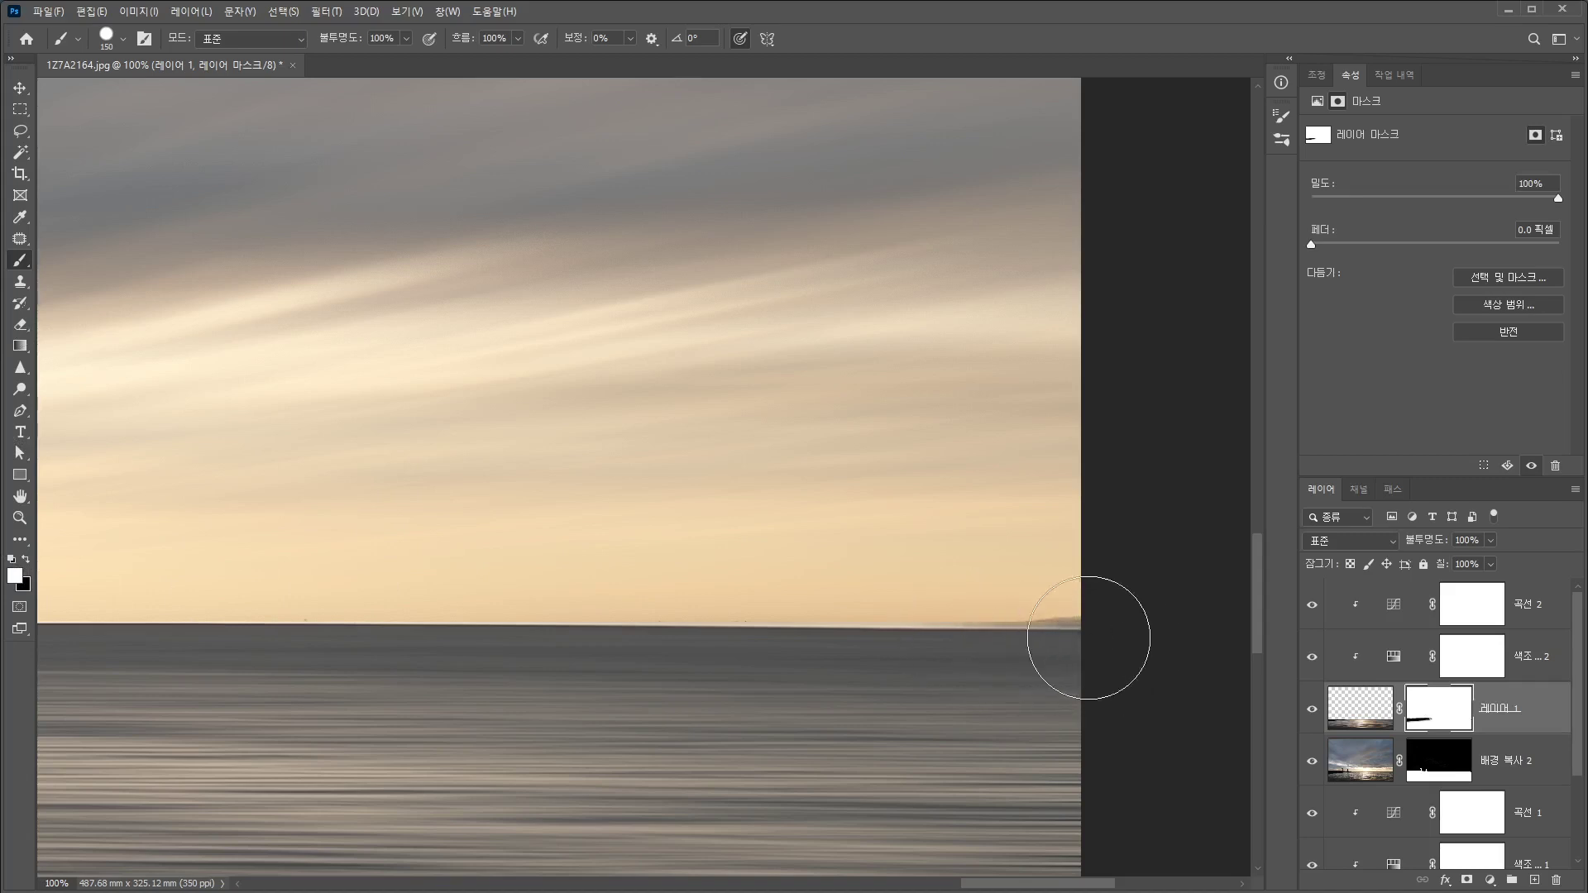
double_click(20, 500)
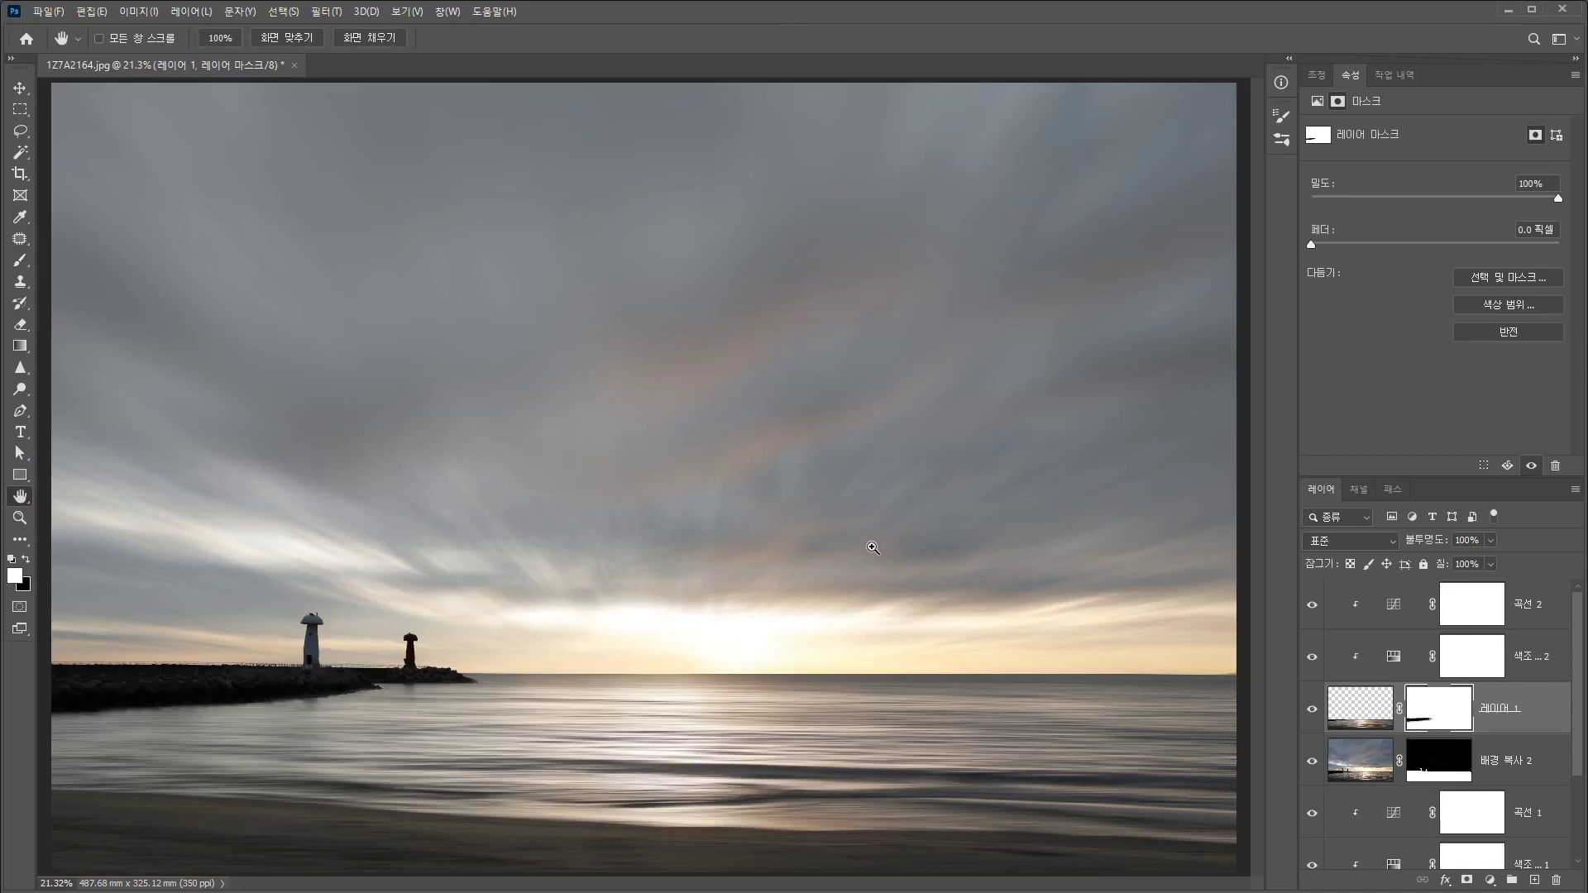
Stamp all visible layers into a new merged layer above the 곡선 2 adjustment
key(ctrl+minus)
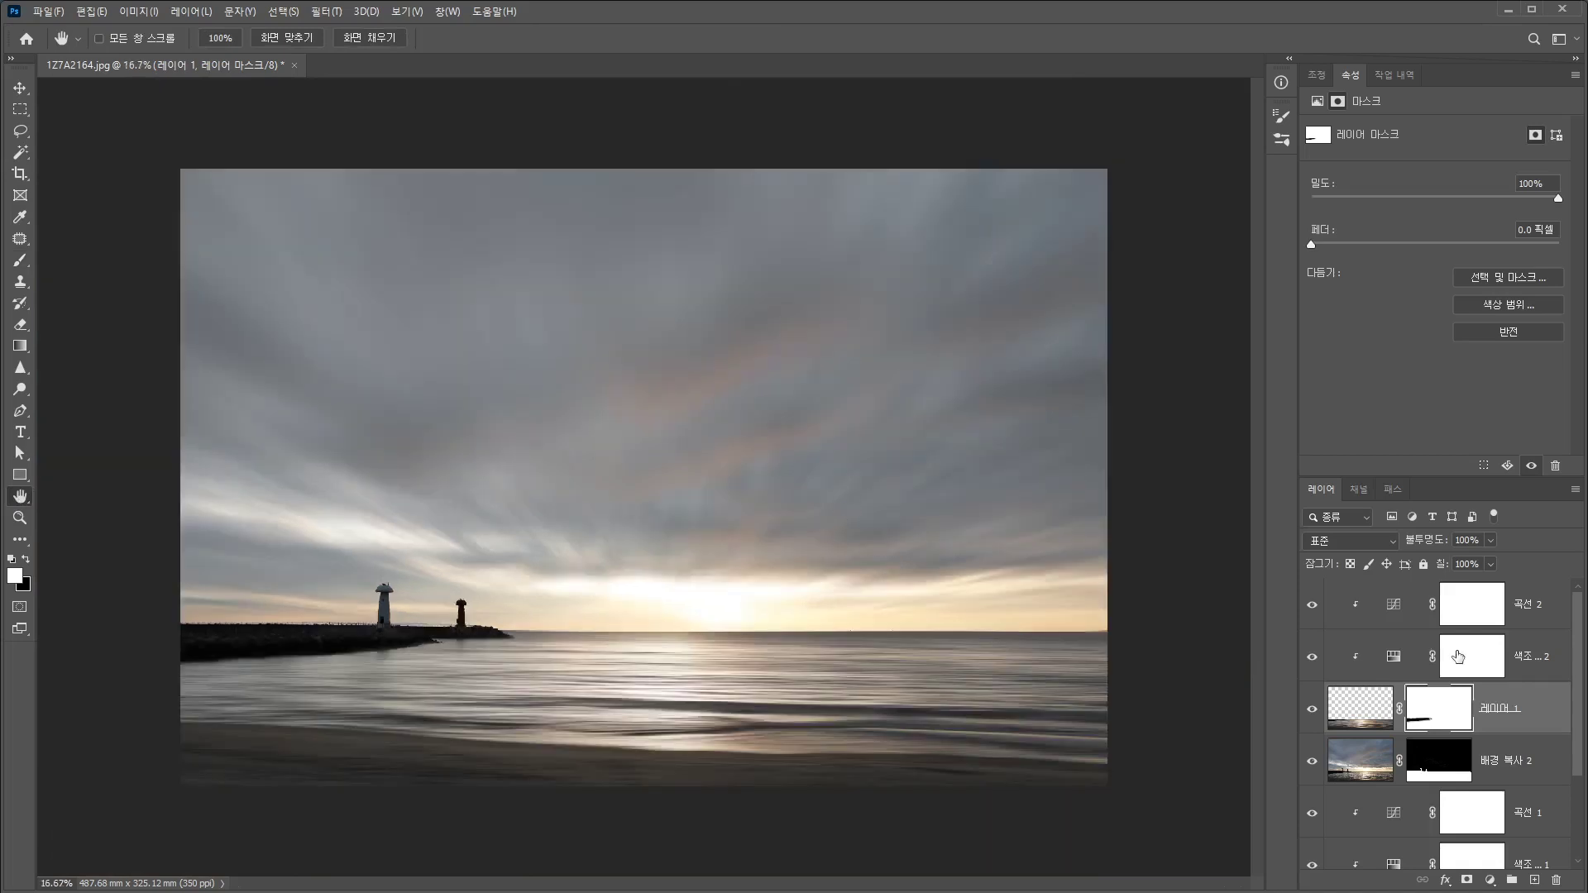
click(1543, 606)
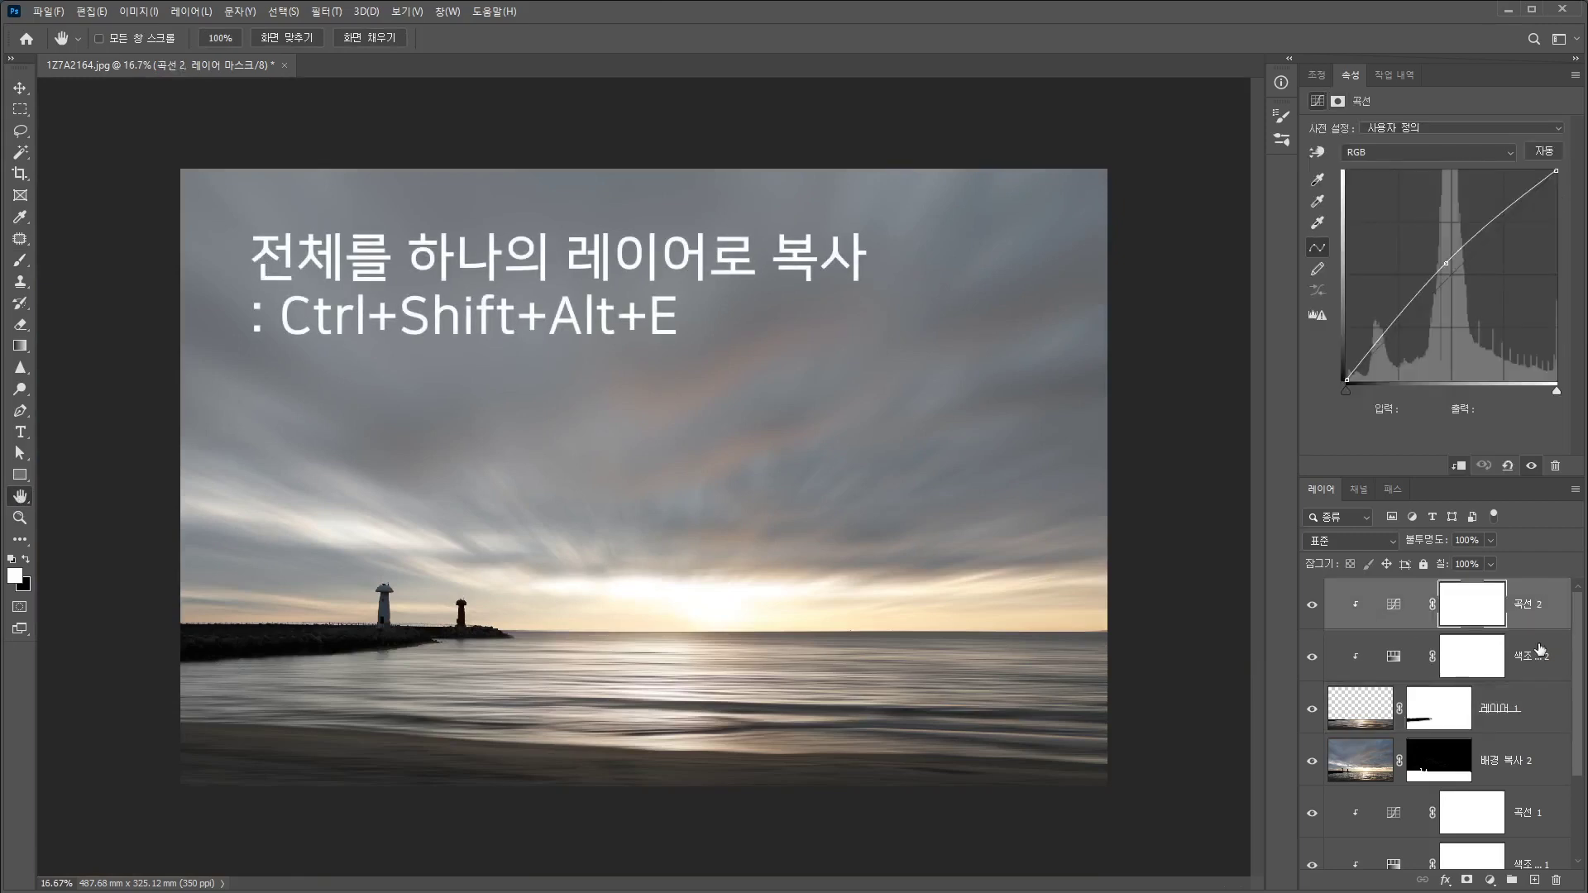
key(ctrl+shift+alt+e)
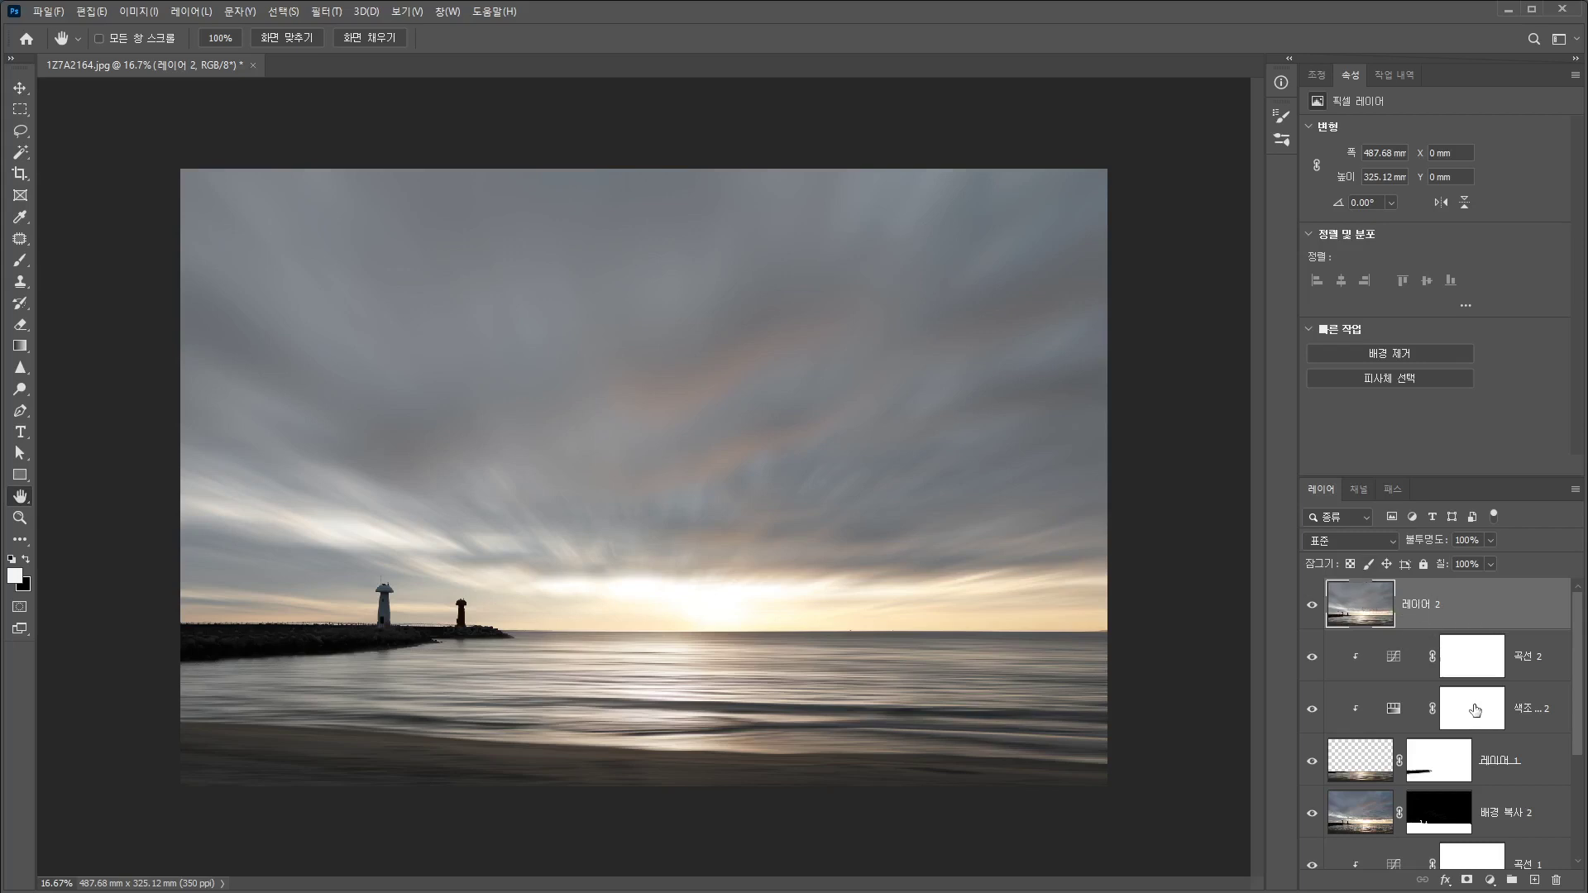
Add a Hue/Saturation adjustment above the merged 레이어 2 with Master hue +1, saturation -23 and lightness +9
click(1490, 880)
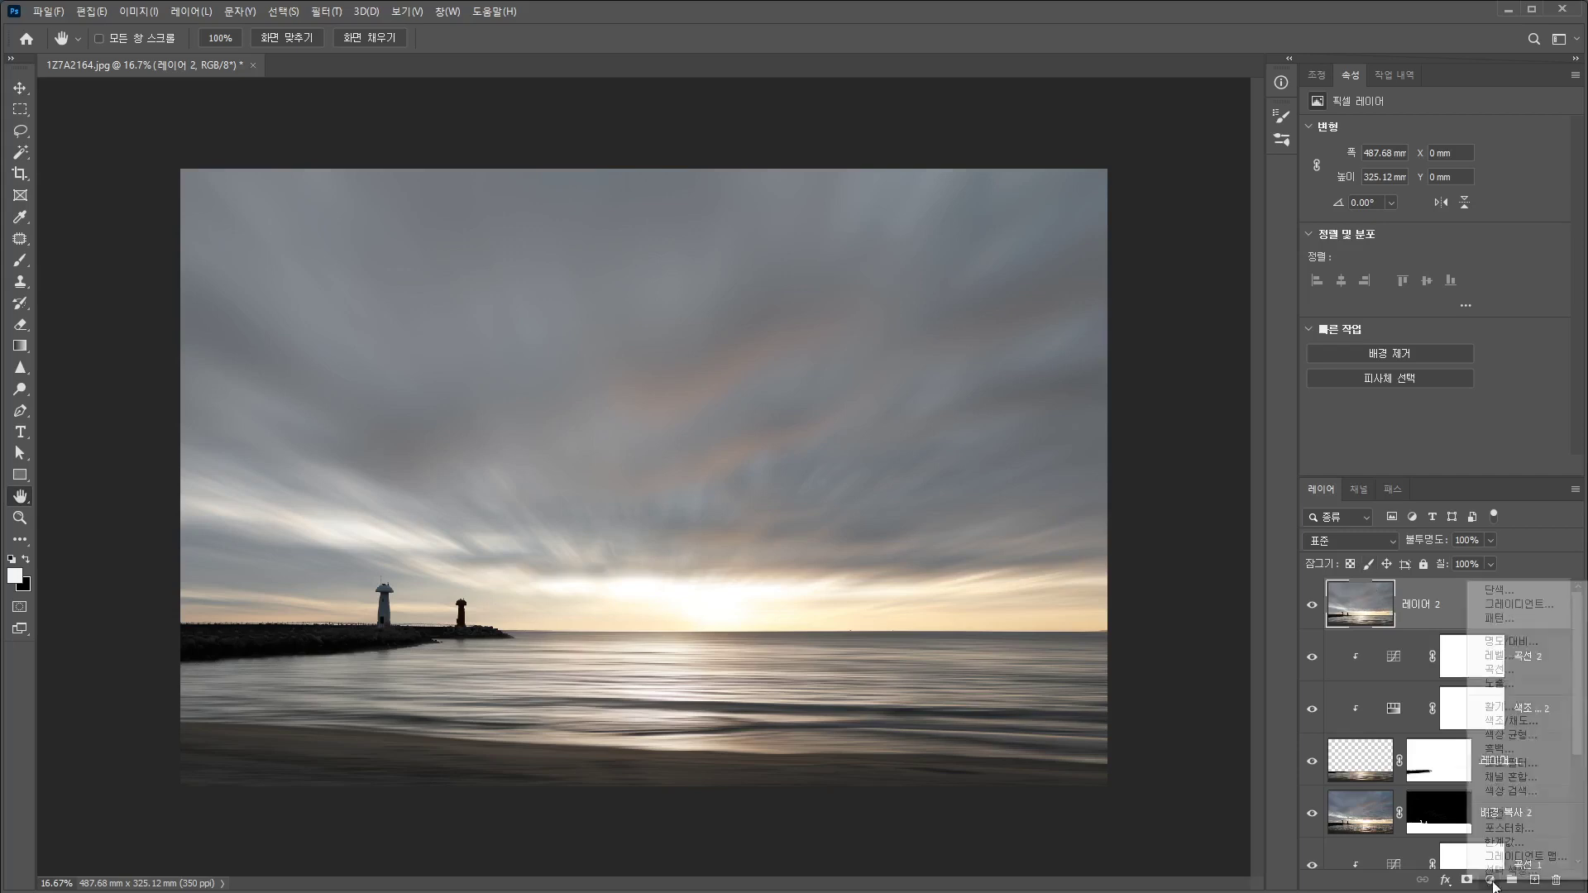
click(1520, 723)
drag(1435, 233, 1433, 196)
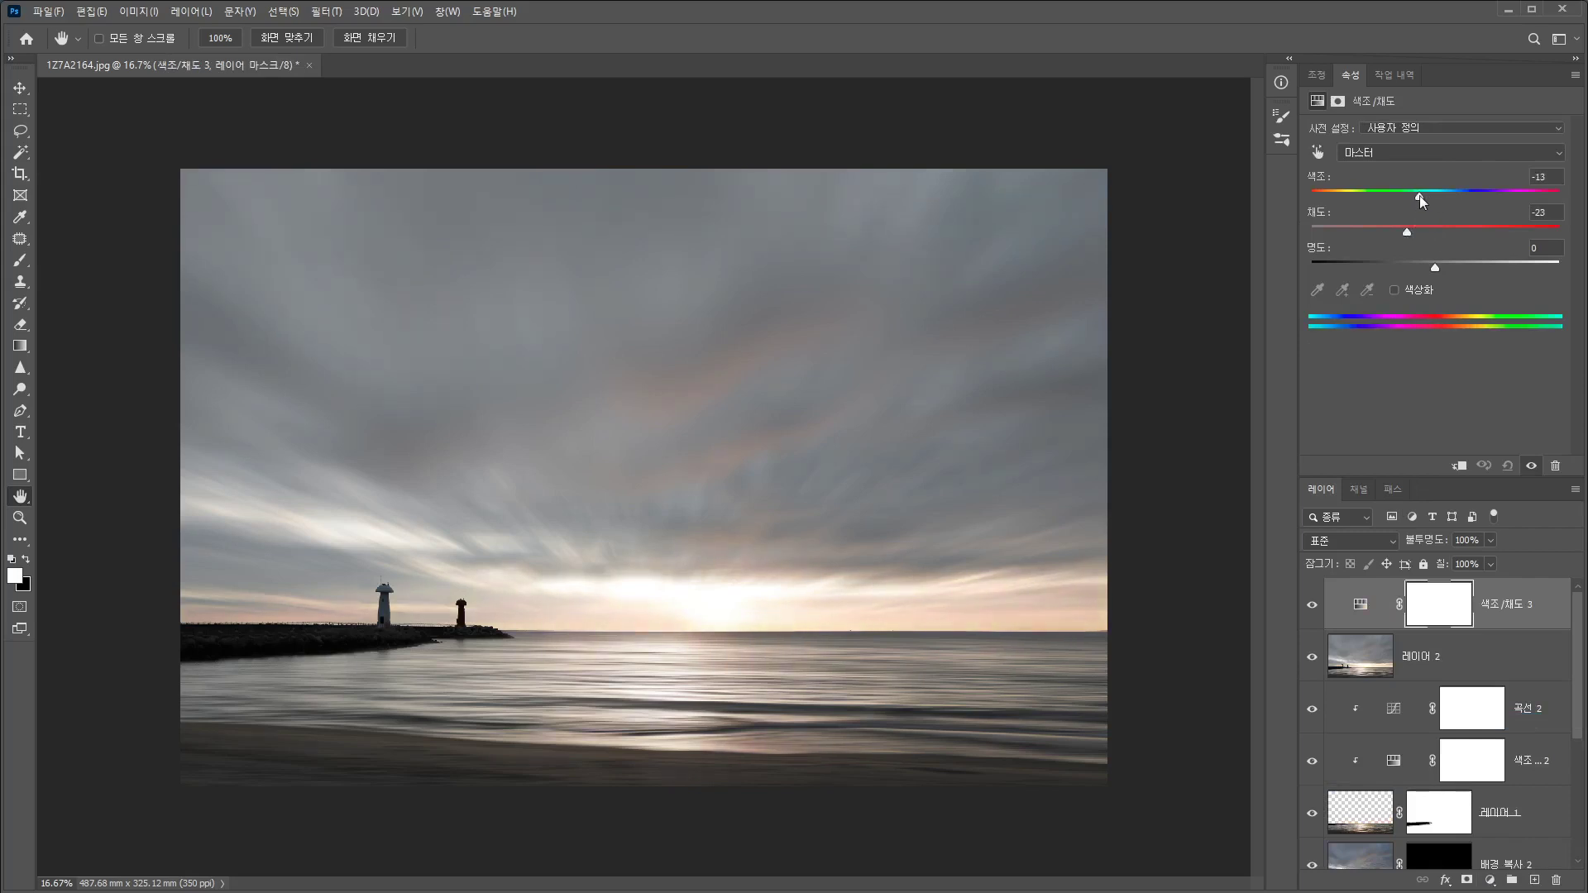
drag(1419, 195, 1443, 194)
drag(1432, 266, 1446, 266)
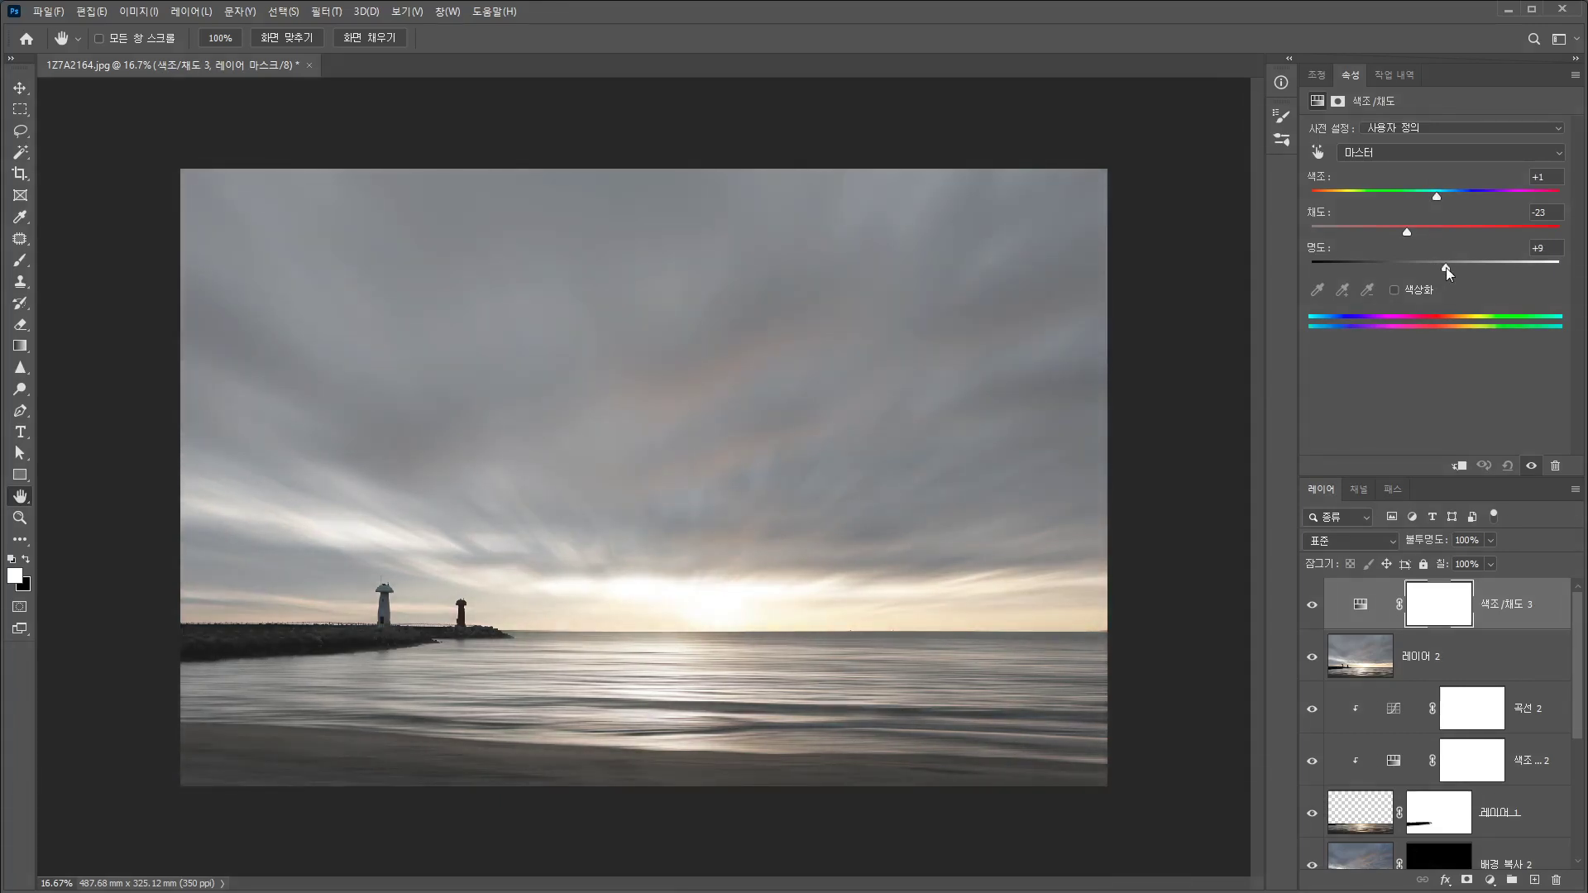
In the top Hue/Saturation adjustment, lower the Reds saturation to -11 and the Blues saturation to -15
click(1391, 153)
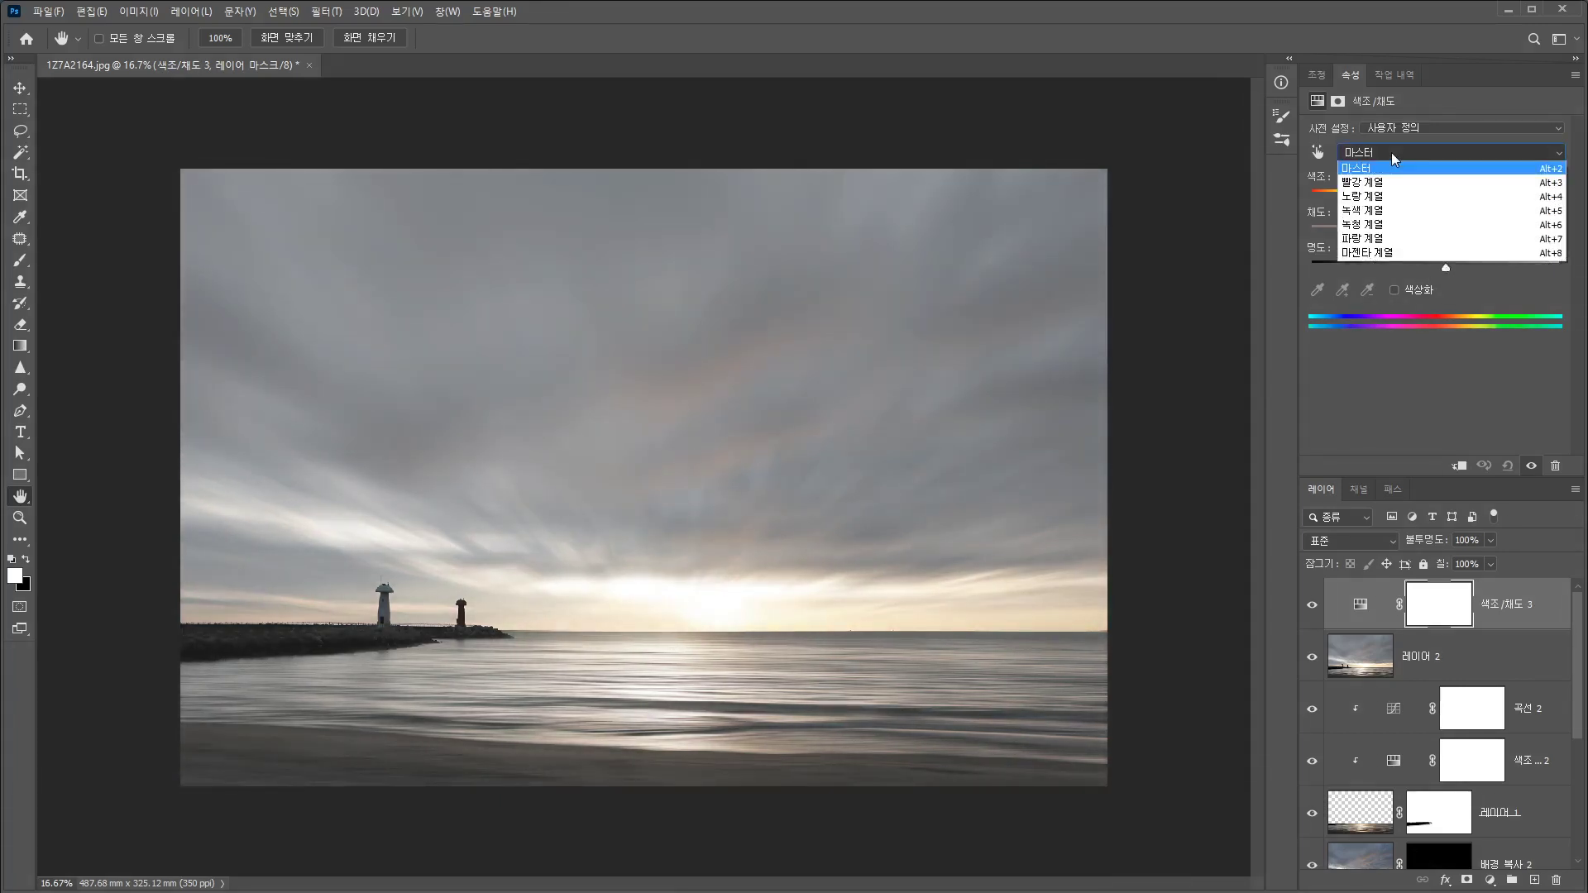
click(1391, 185)
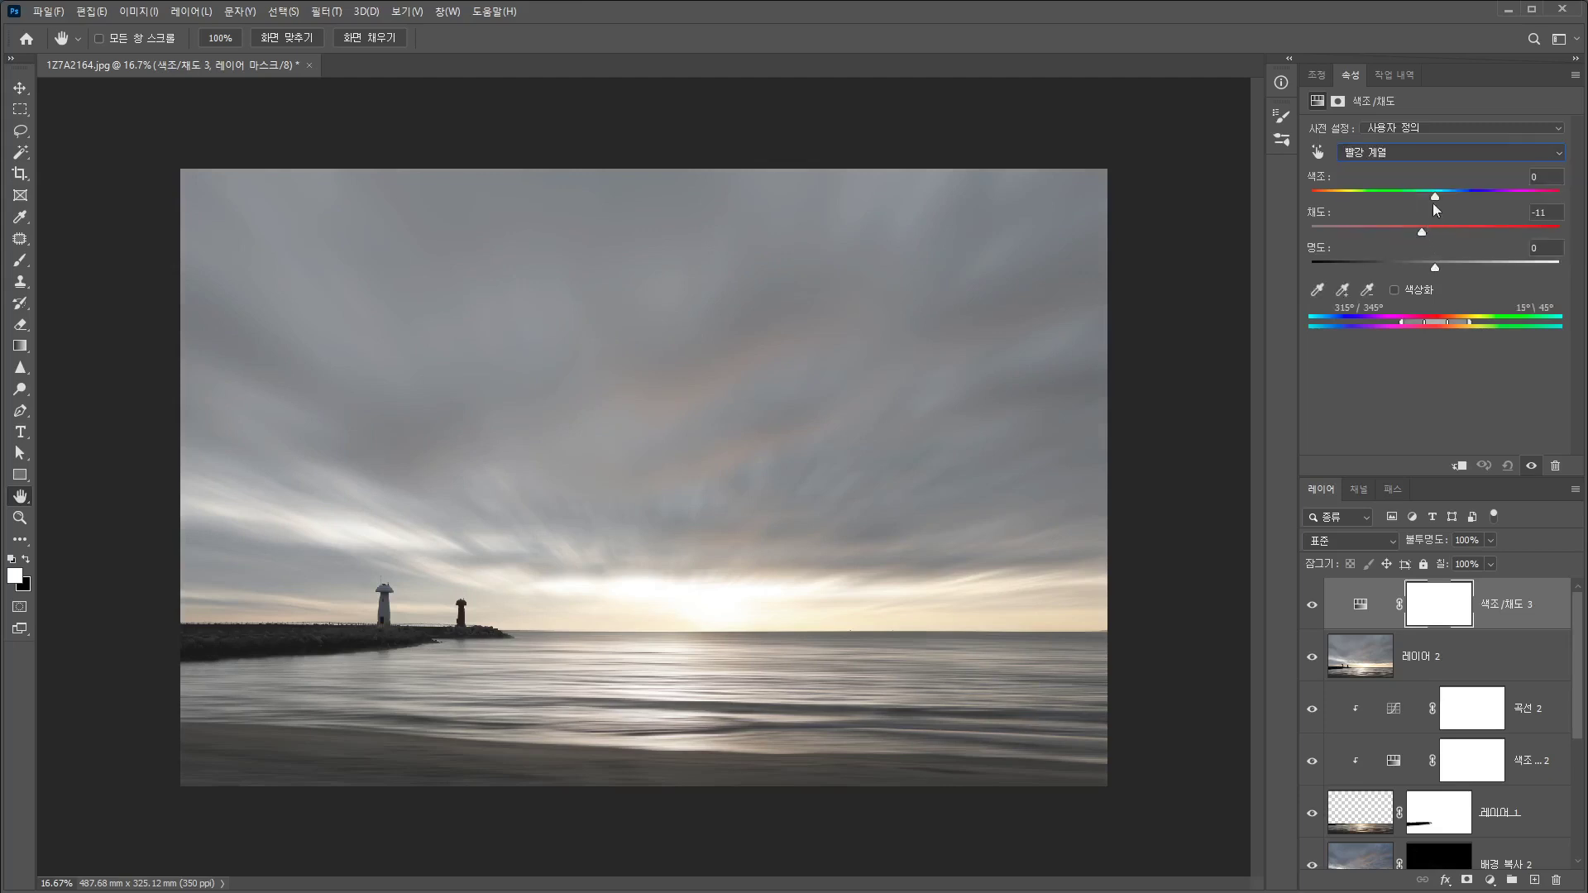
click(1406, 152)
click(1404, 239)
drag(1434, 234, 1418, 233)
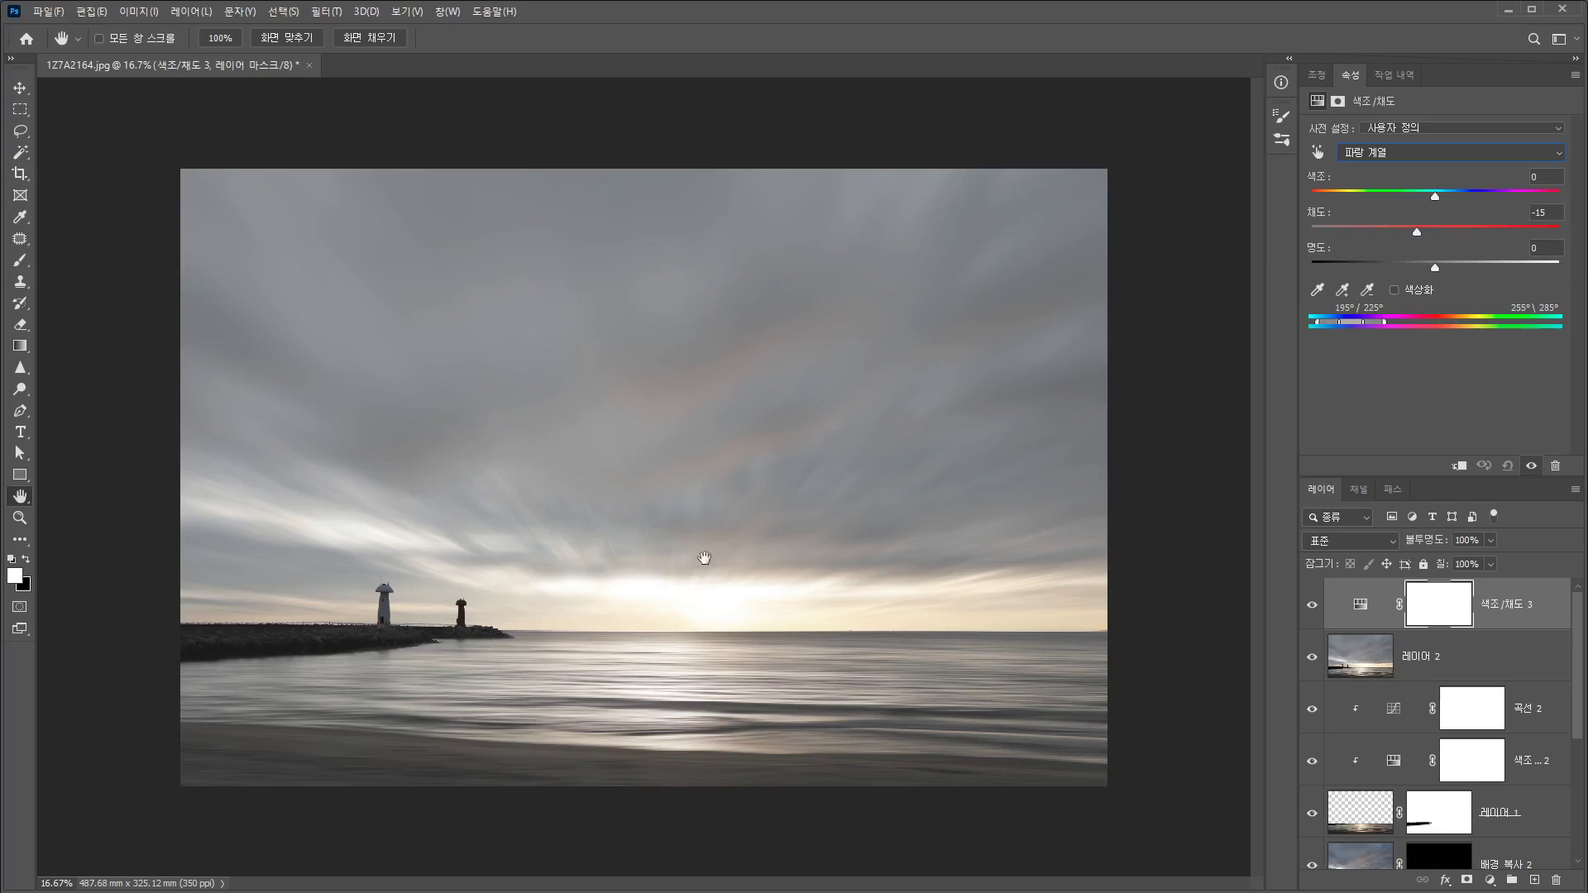
Open 레이어 2 in the Camera Raw filter and set its temperature to +13 and saturation to -38
click(1481, 657)
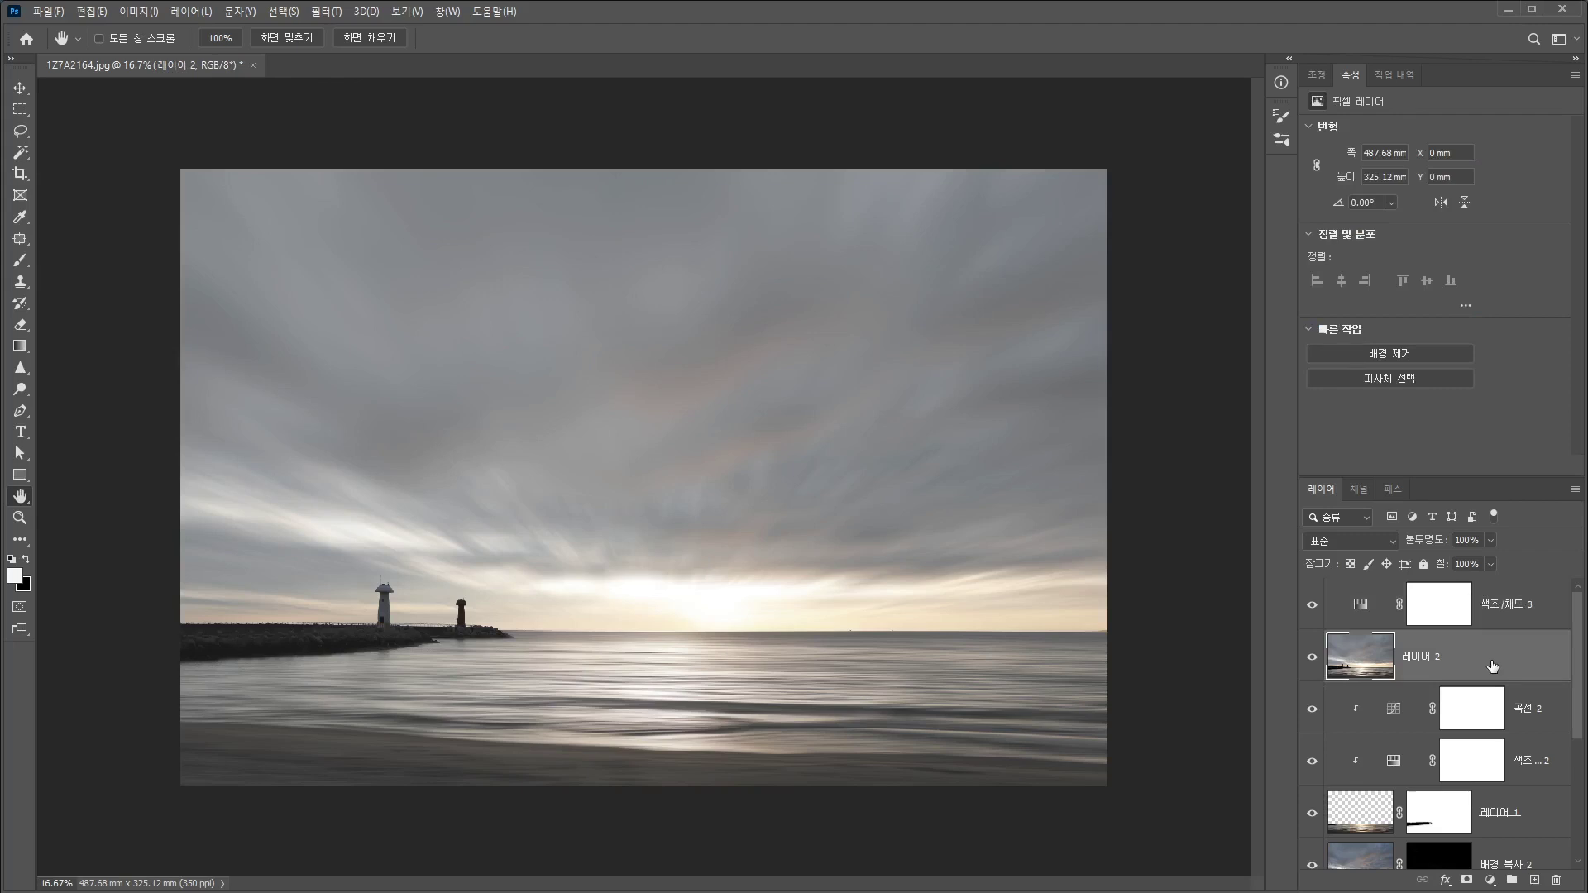
click(334, 11)
click(373, 111)
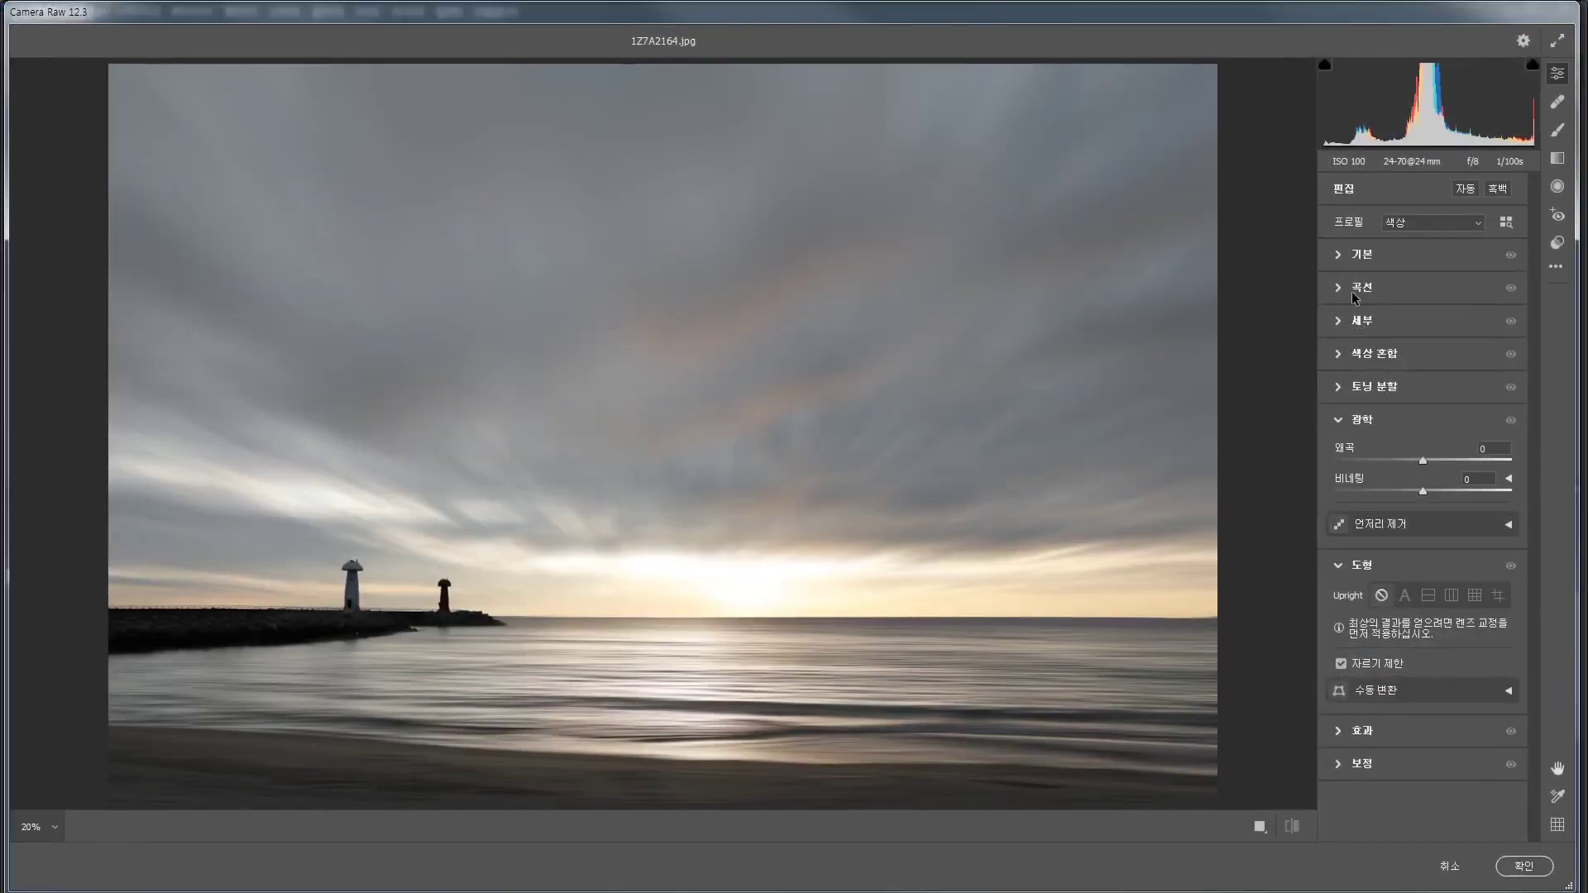
click(1340, 254)
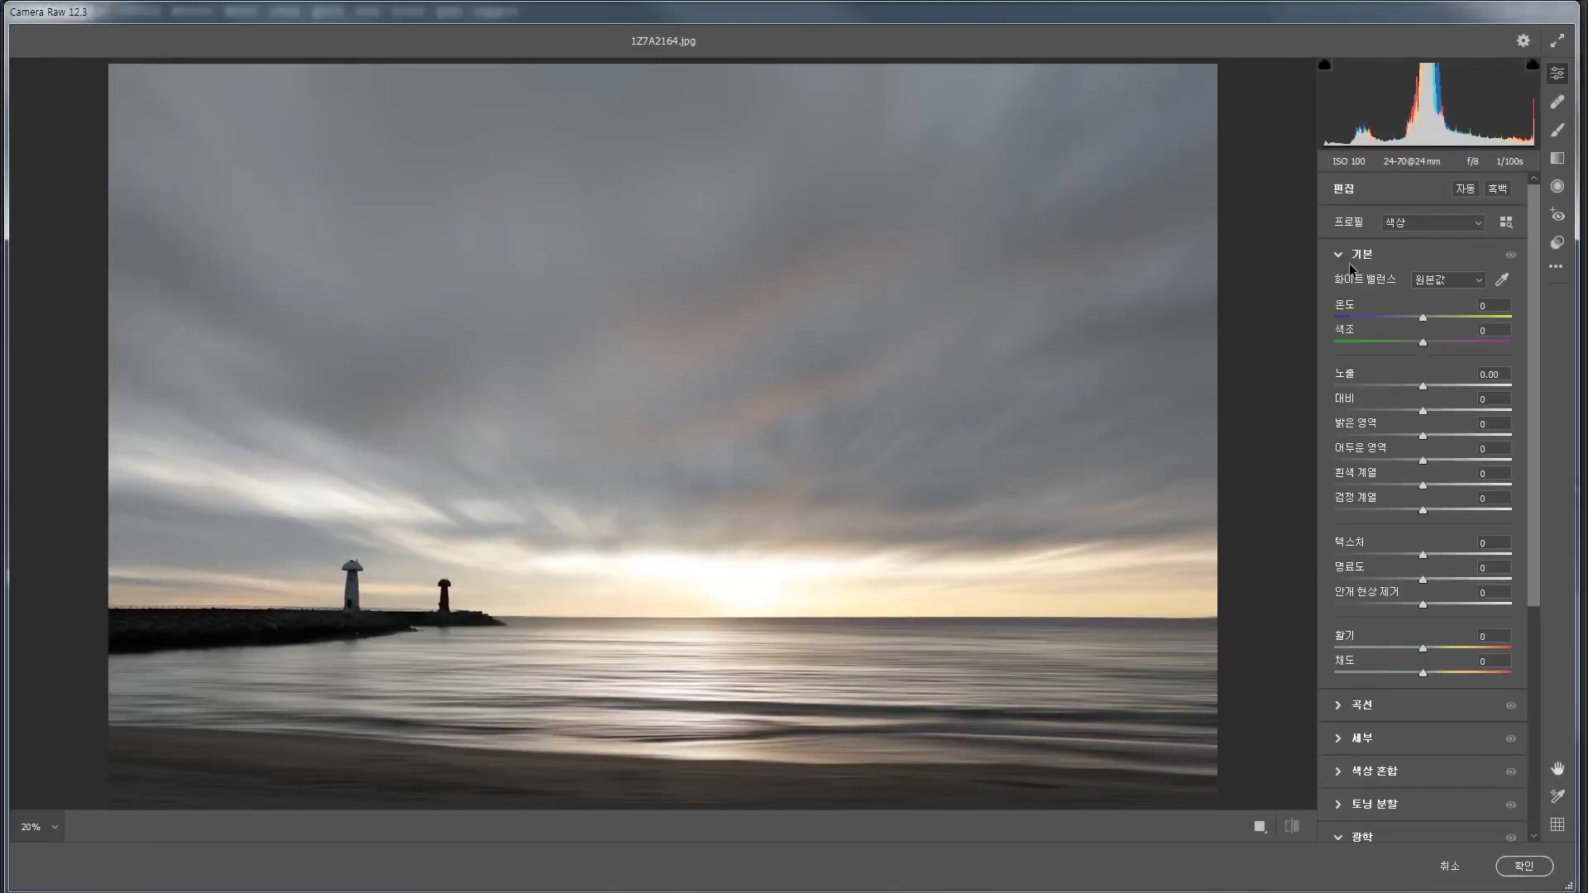
drag(1424, 318, 1436, 316)
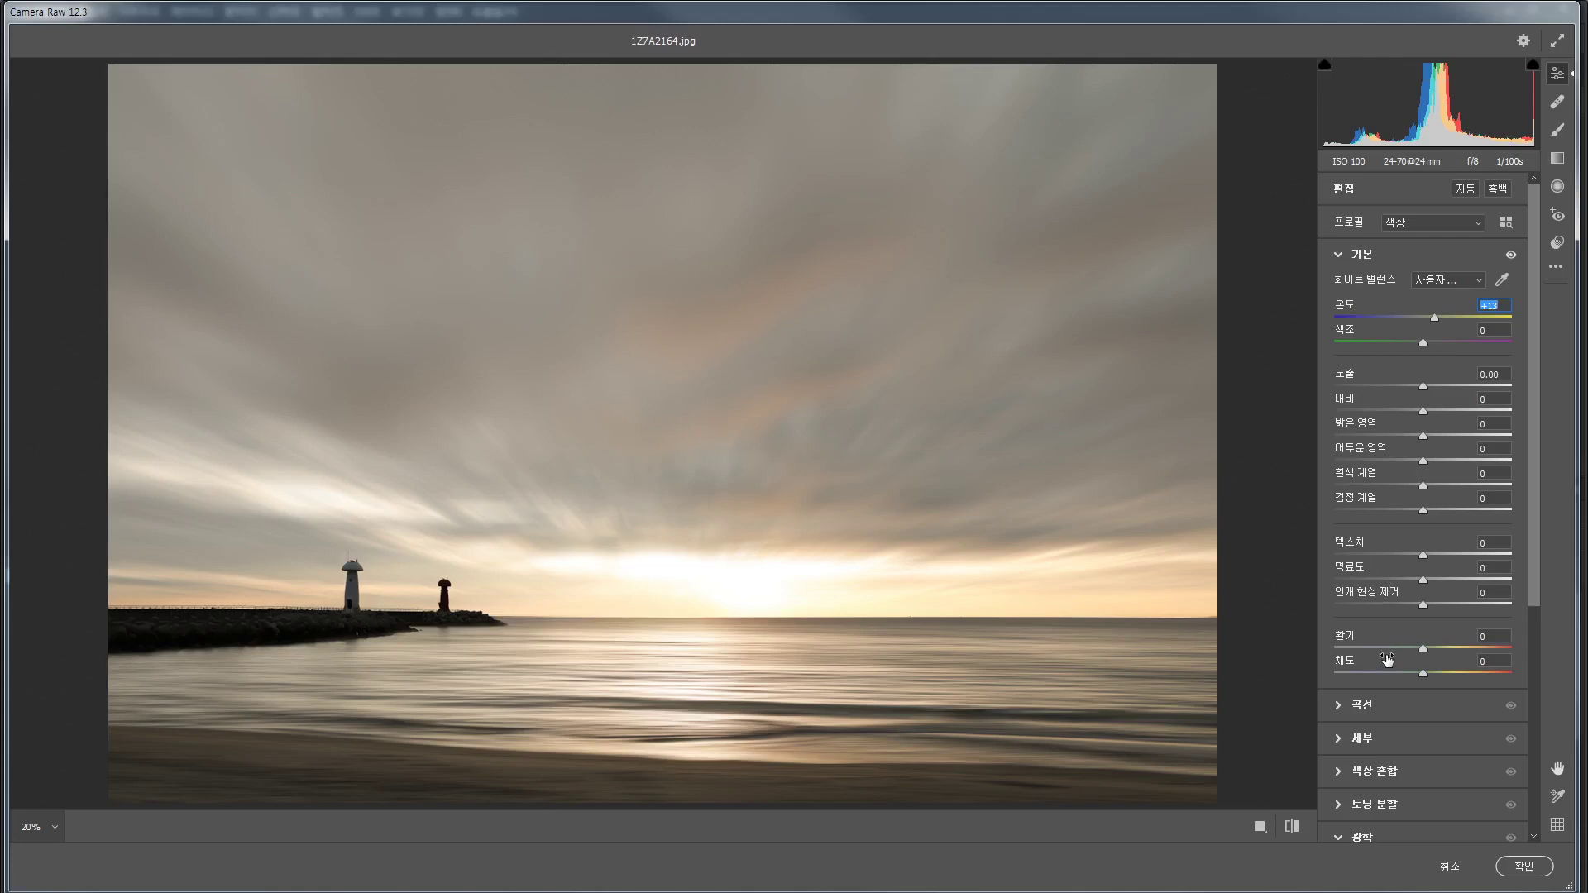
drag(1422, 678, 1394, 679)
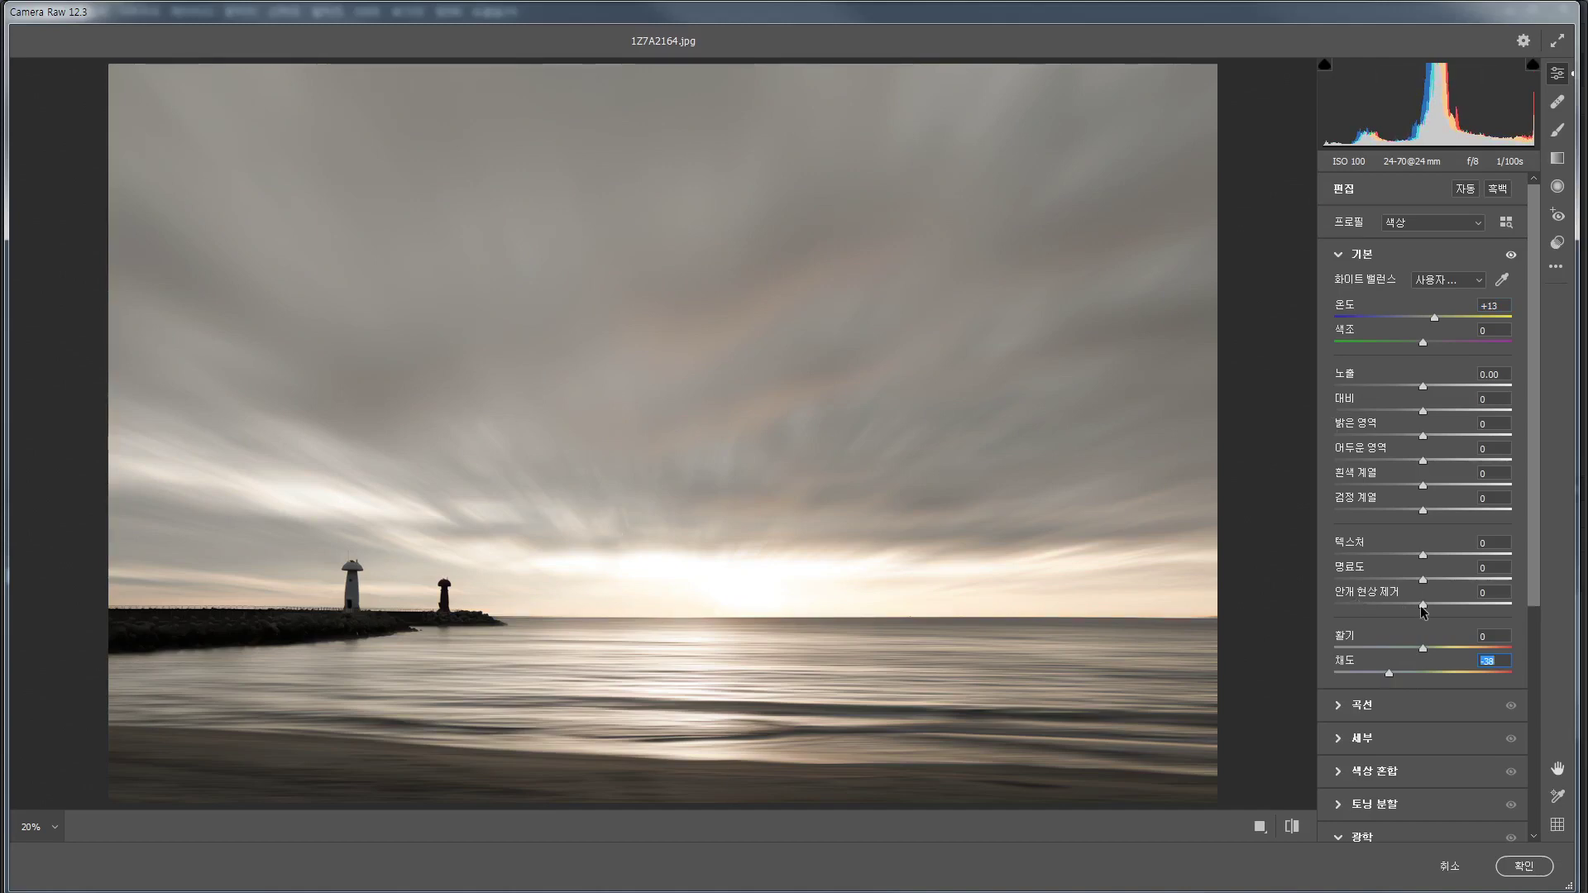
Set Camera Raw dehaze to +3, shadows to +16, blacks to -7 and highlights to +6, and apply the filter
drag(1422, 610, 1425, 609)
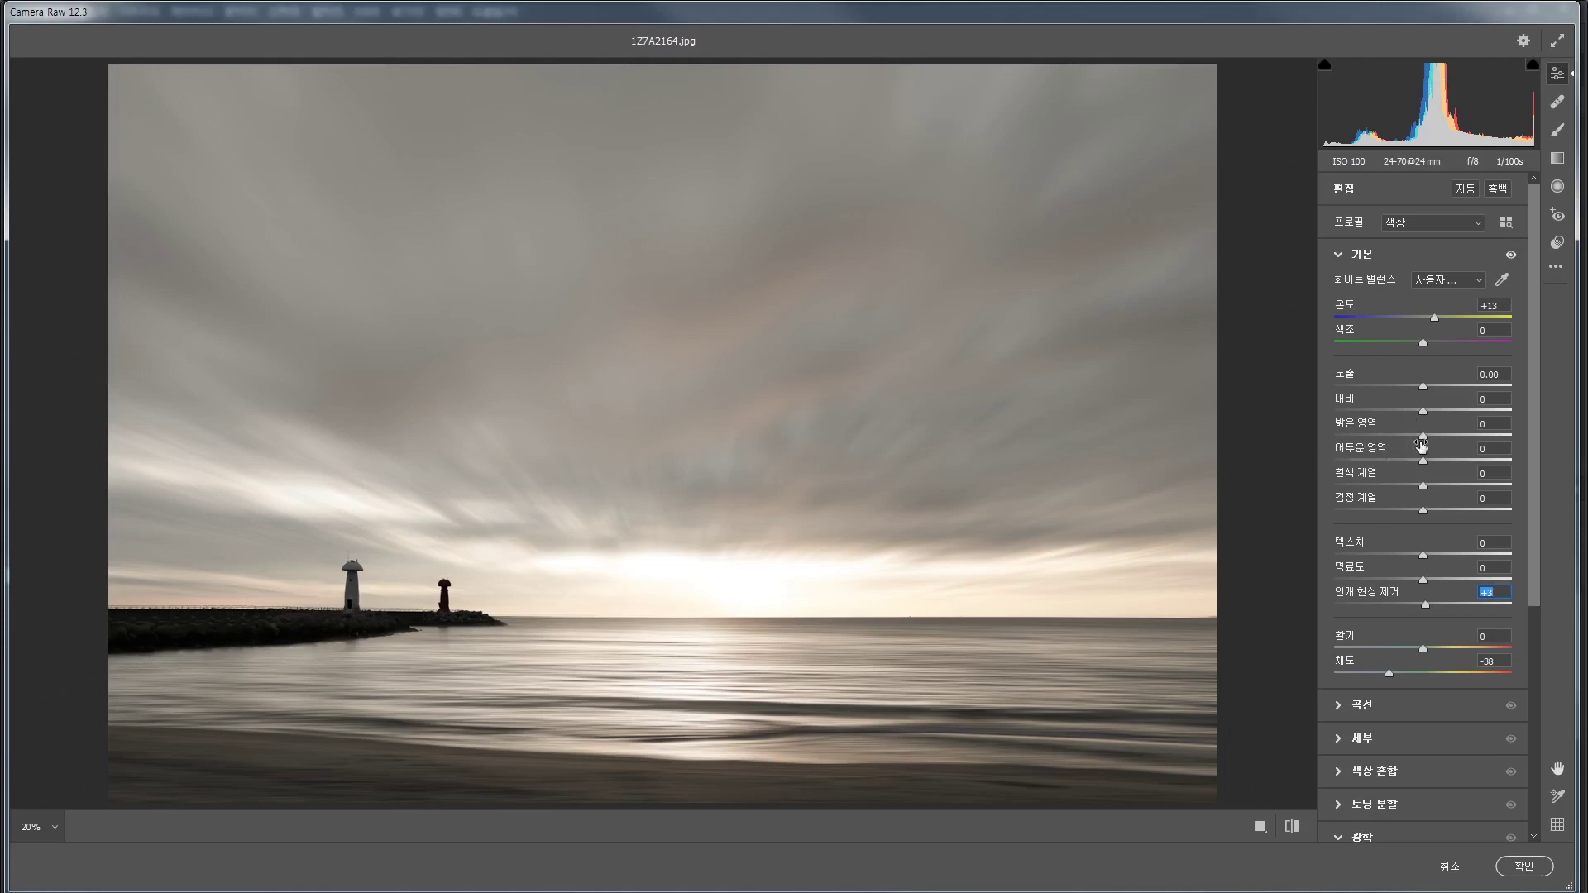
drag(1424, 464, 1439, 465)
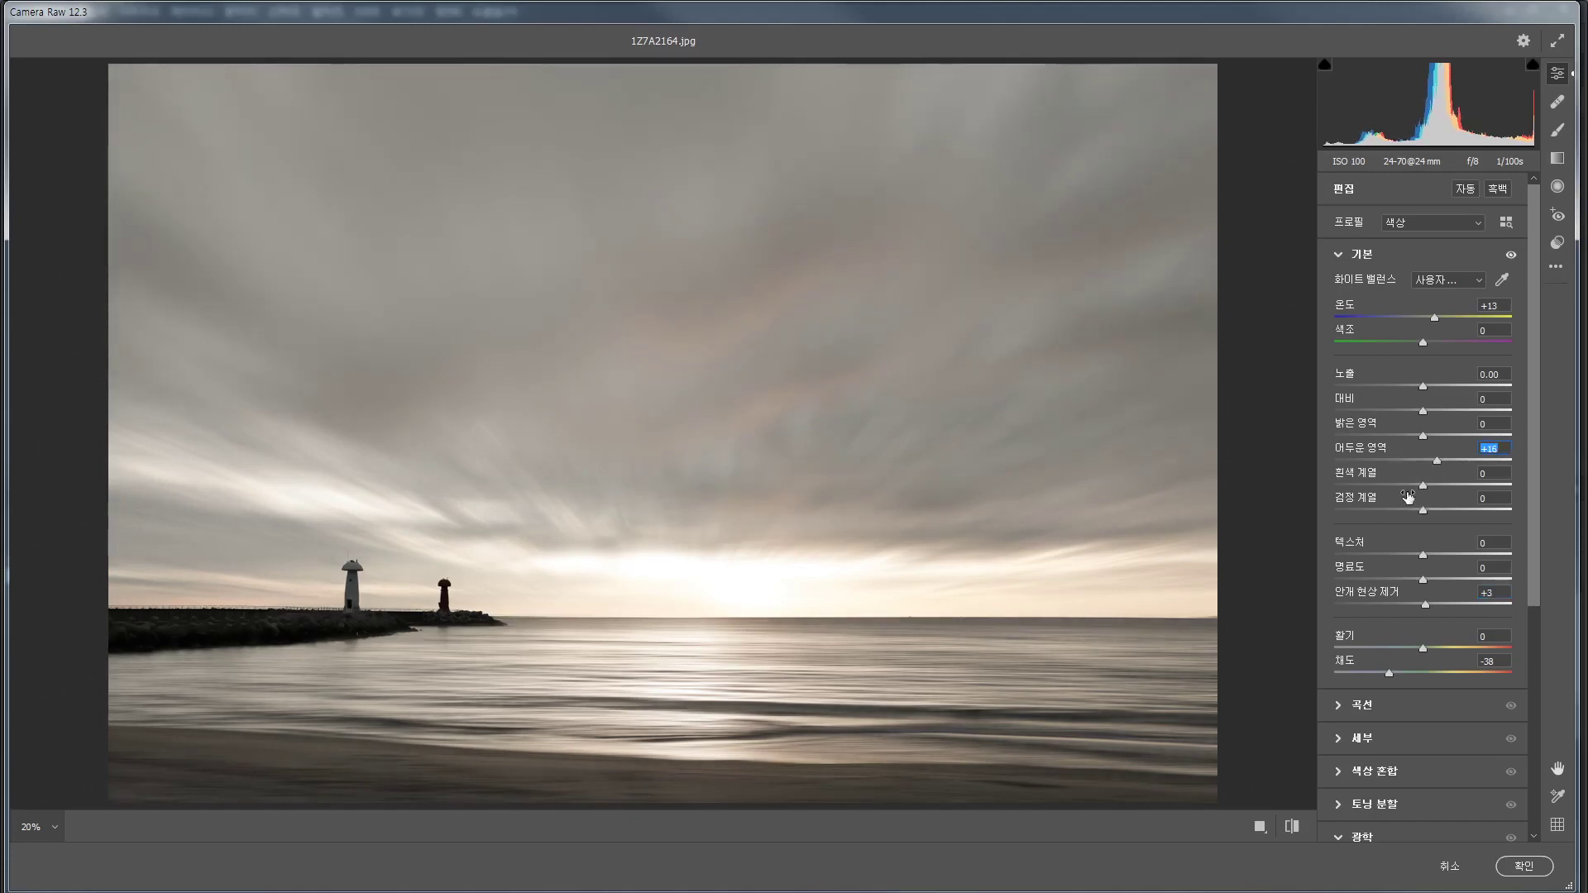
drag(1423, 510, 1418, 515)
drag(1425, 439, 1428, 440)
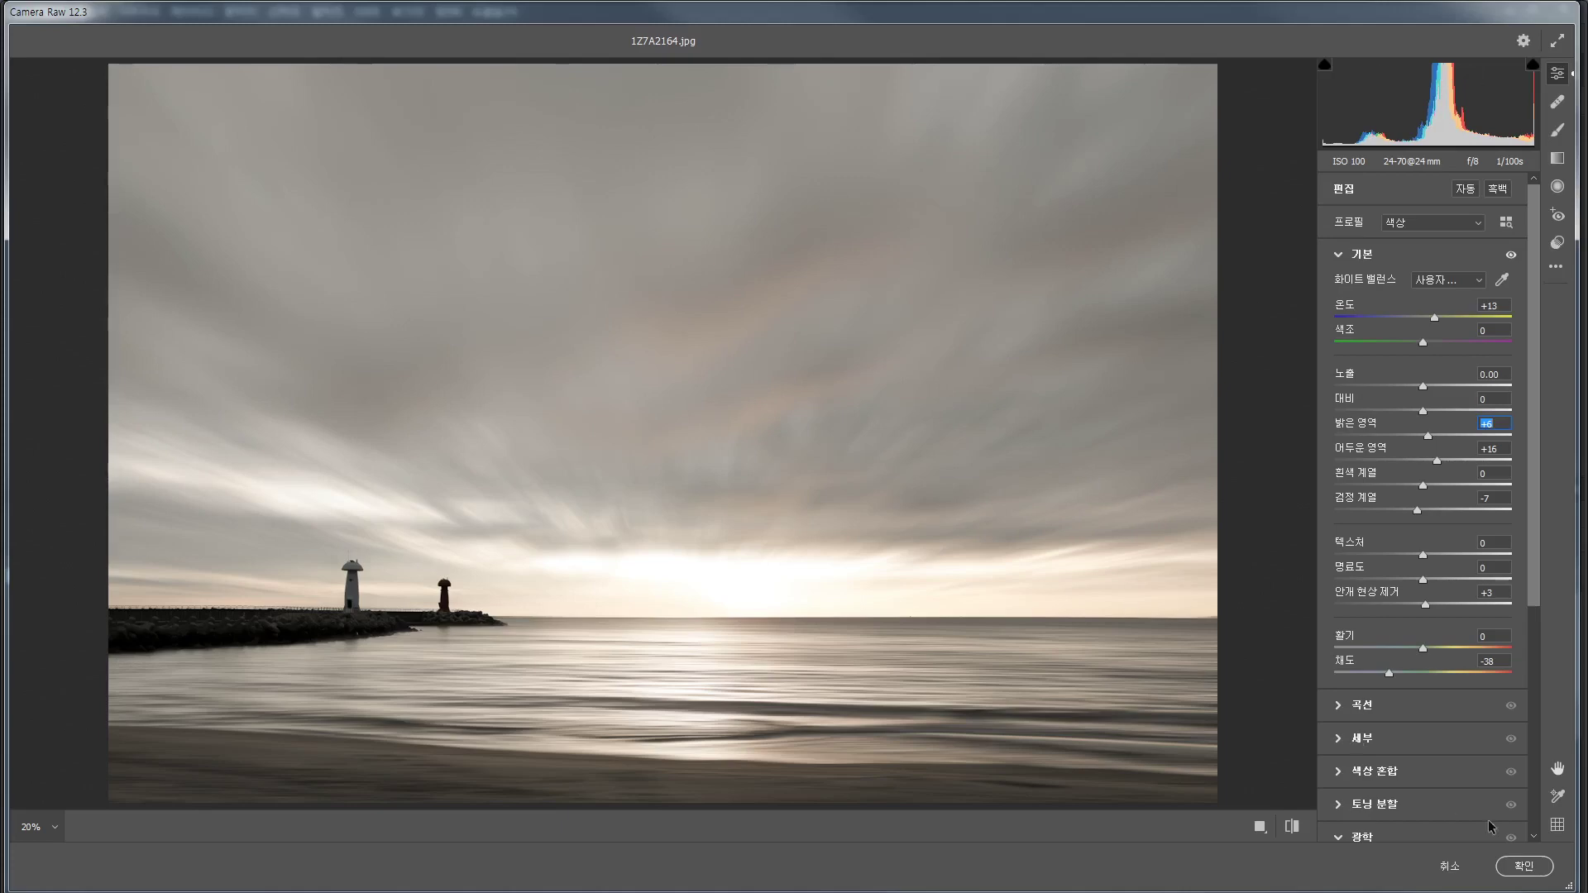
click(1524, 866)
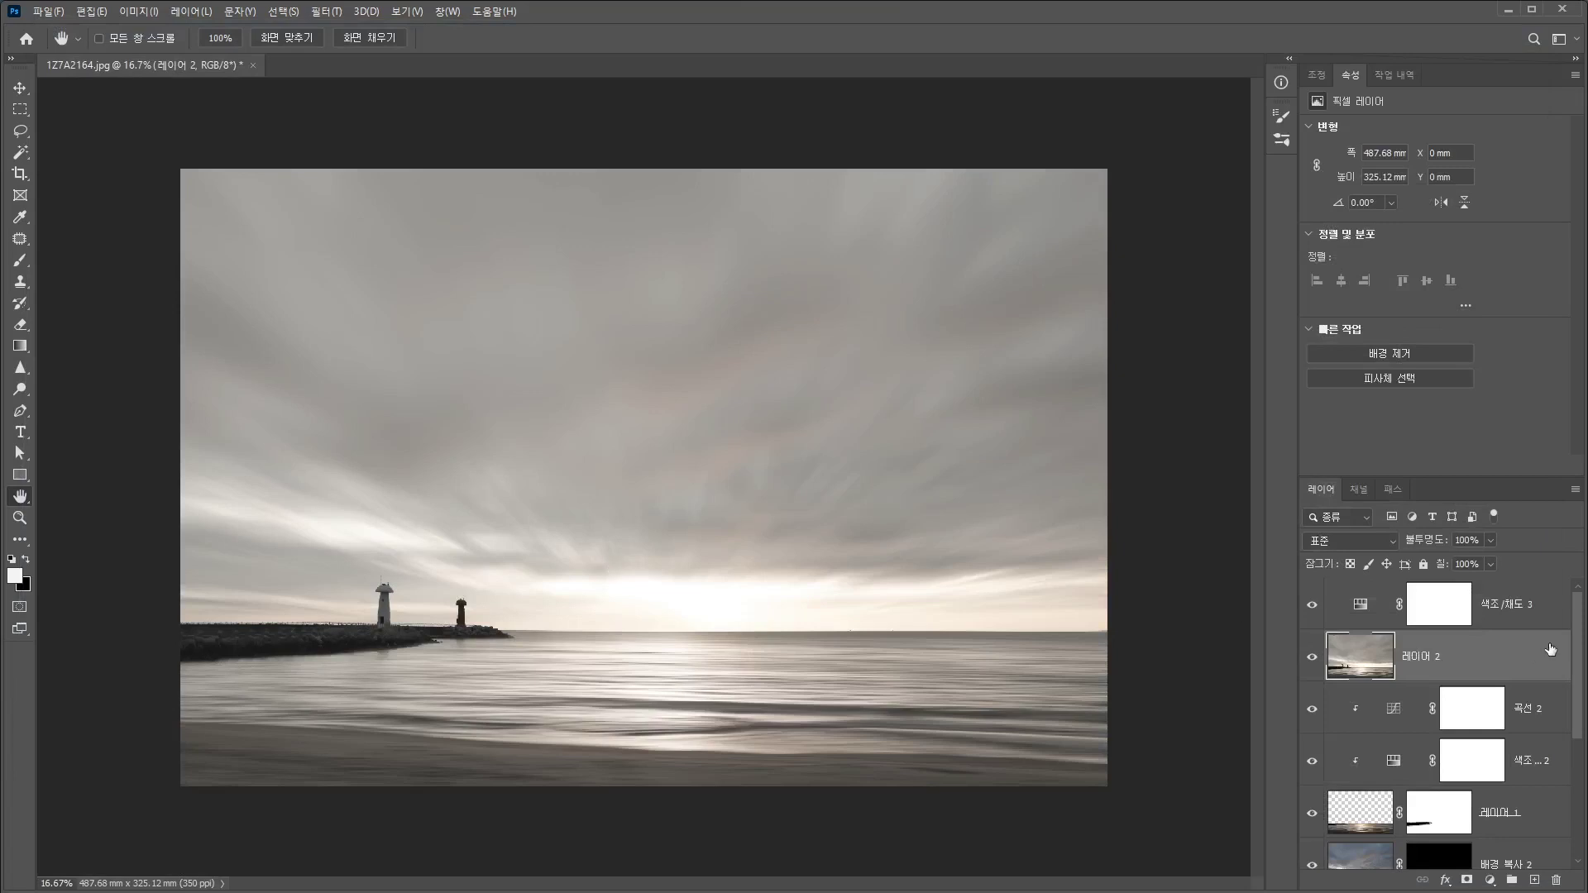
Show only the original 배경 layer to compare it with the finished edit, and restore all layers
drag(1581, 634, 1582, 759)
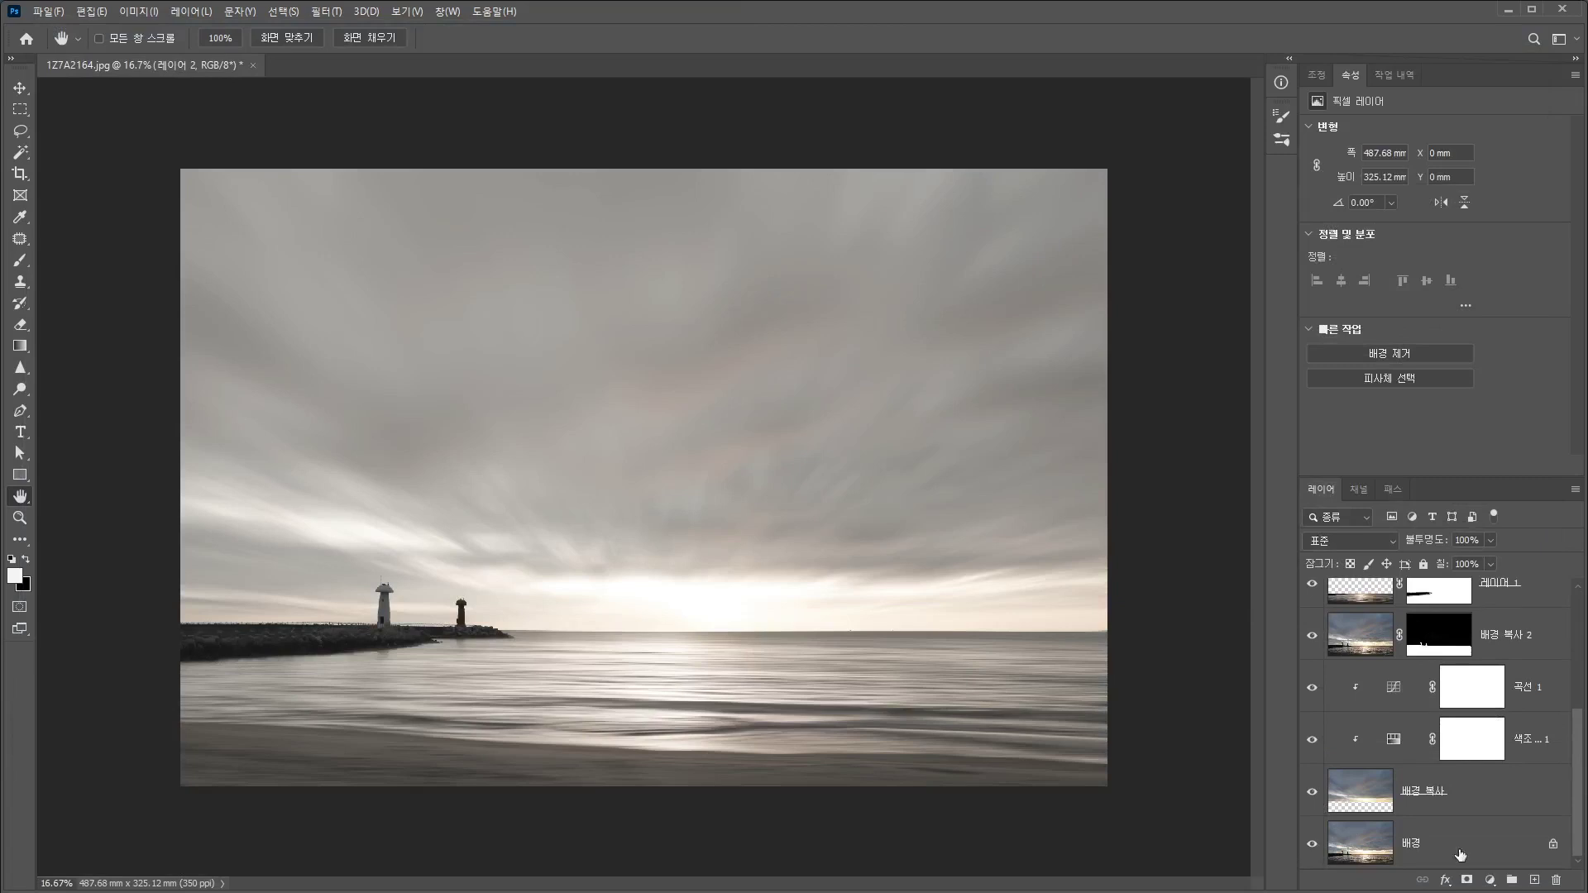
alt+click(1312, 845)
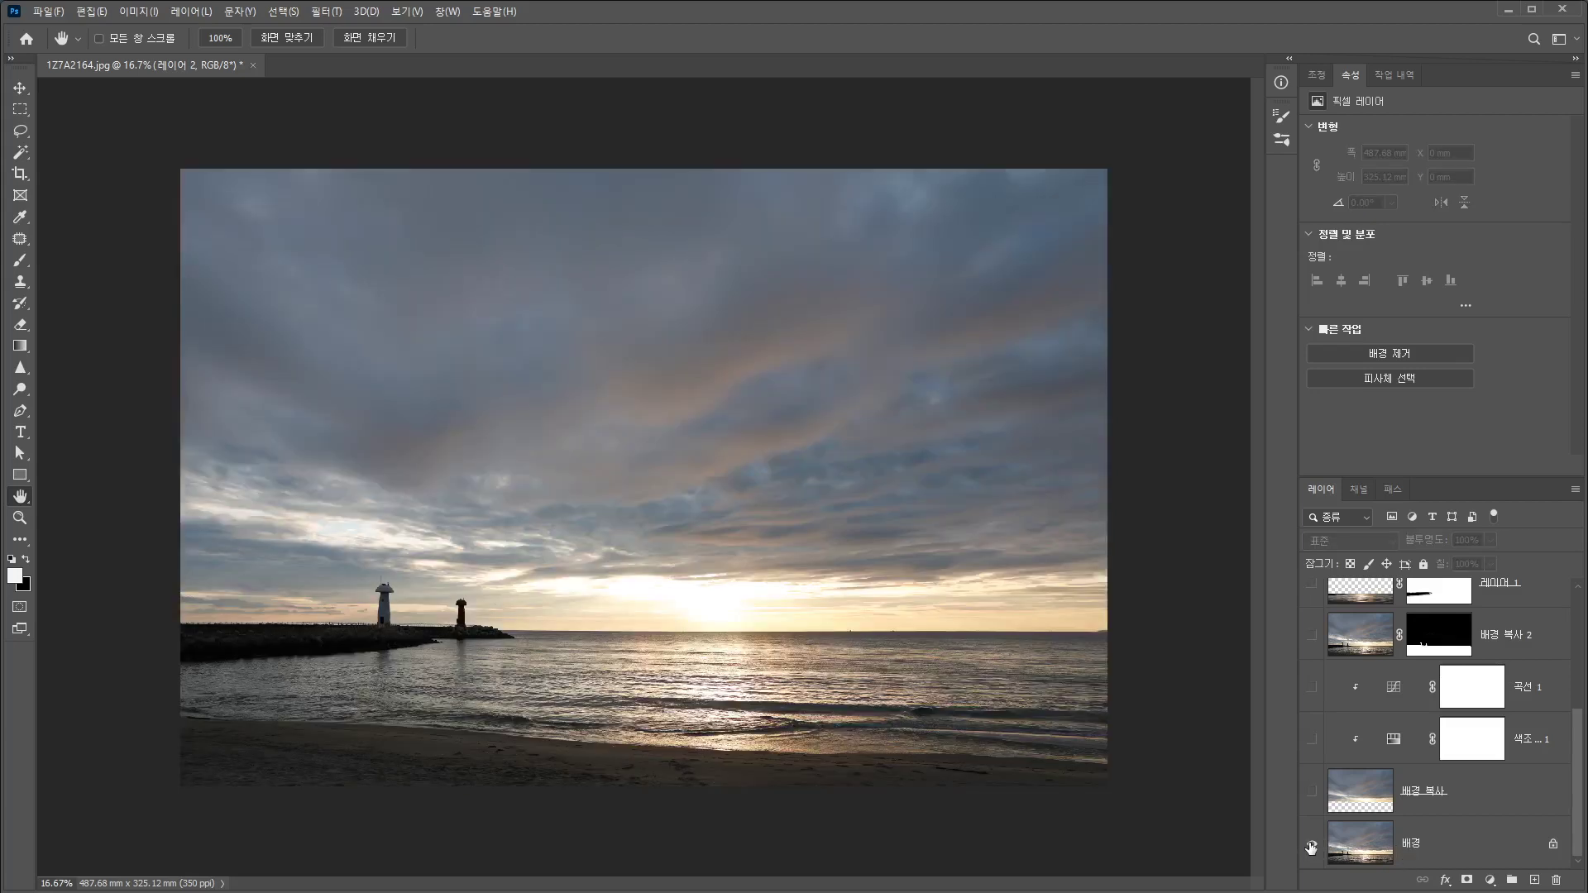
alt+click(1312, 846)
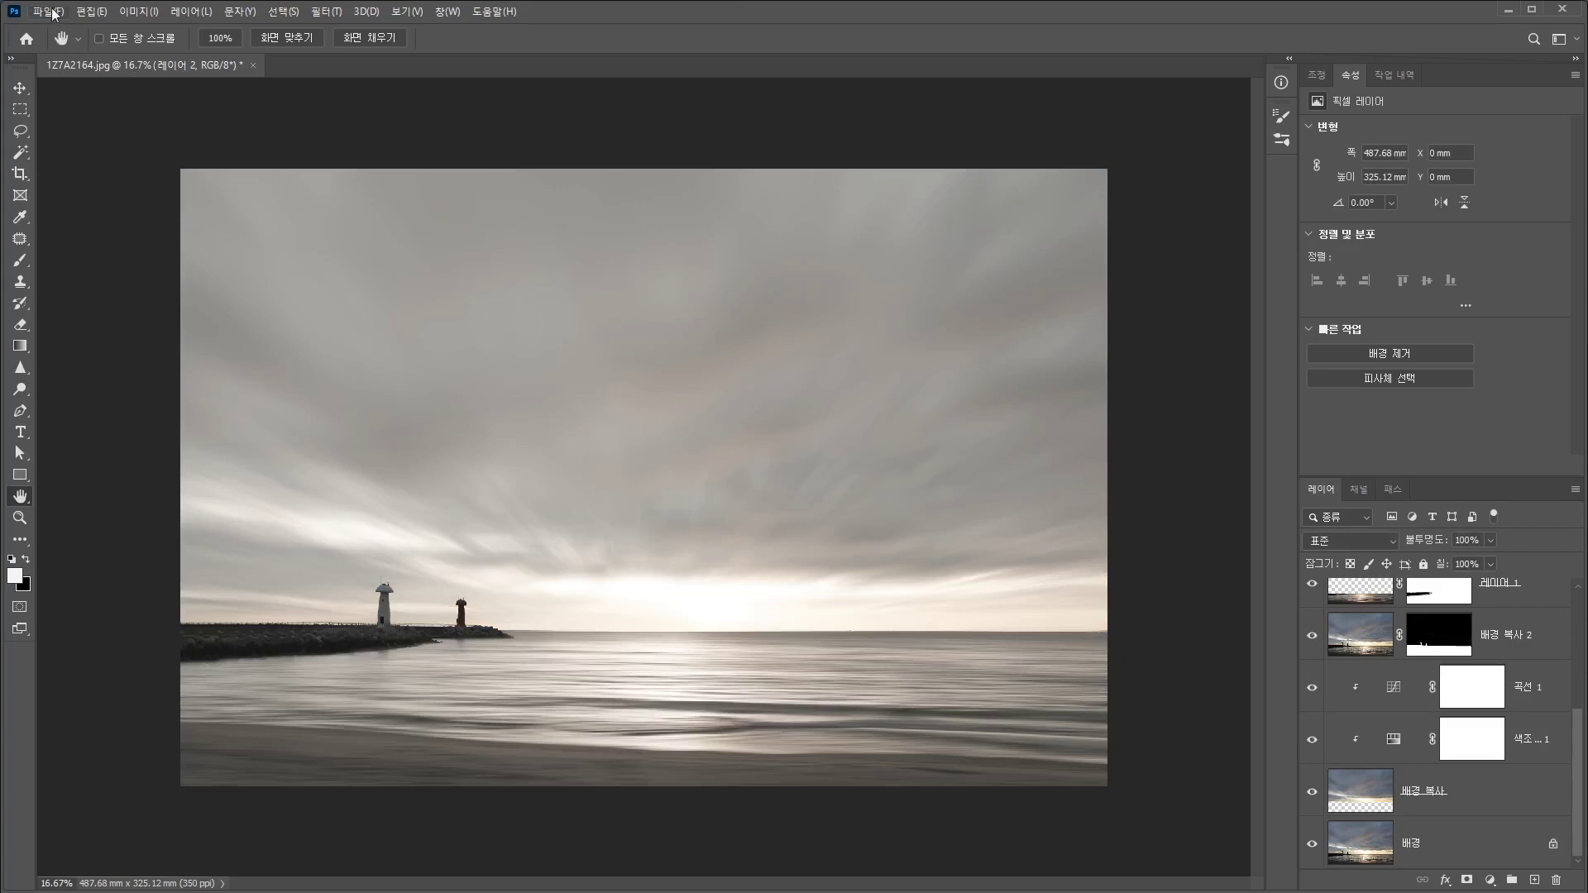
Set up saving 1Z7A2164 under another name as a Photoshop PSD with layers, and cancel the save
click(49, 12)
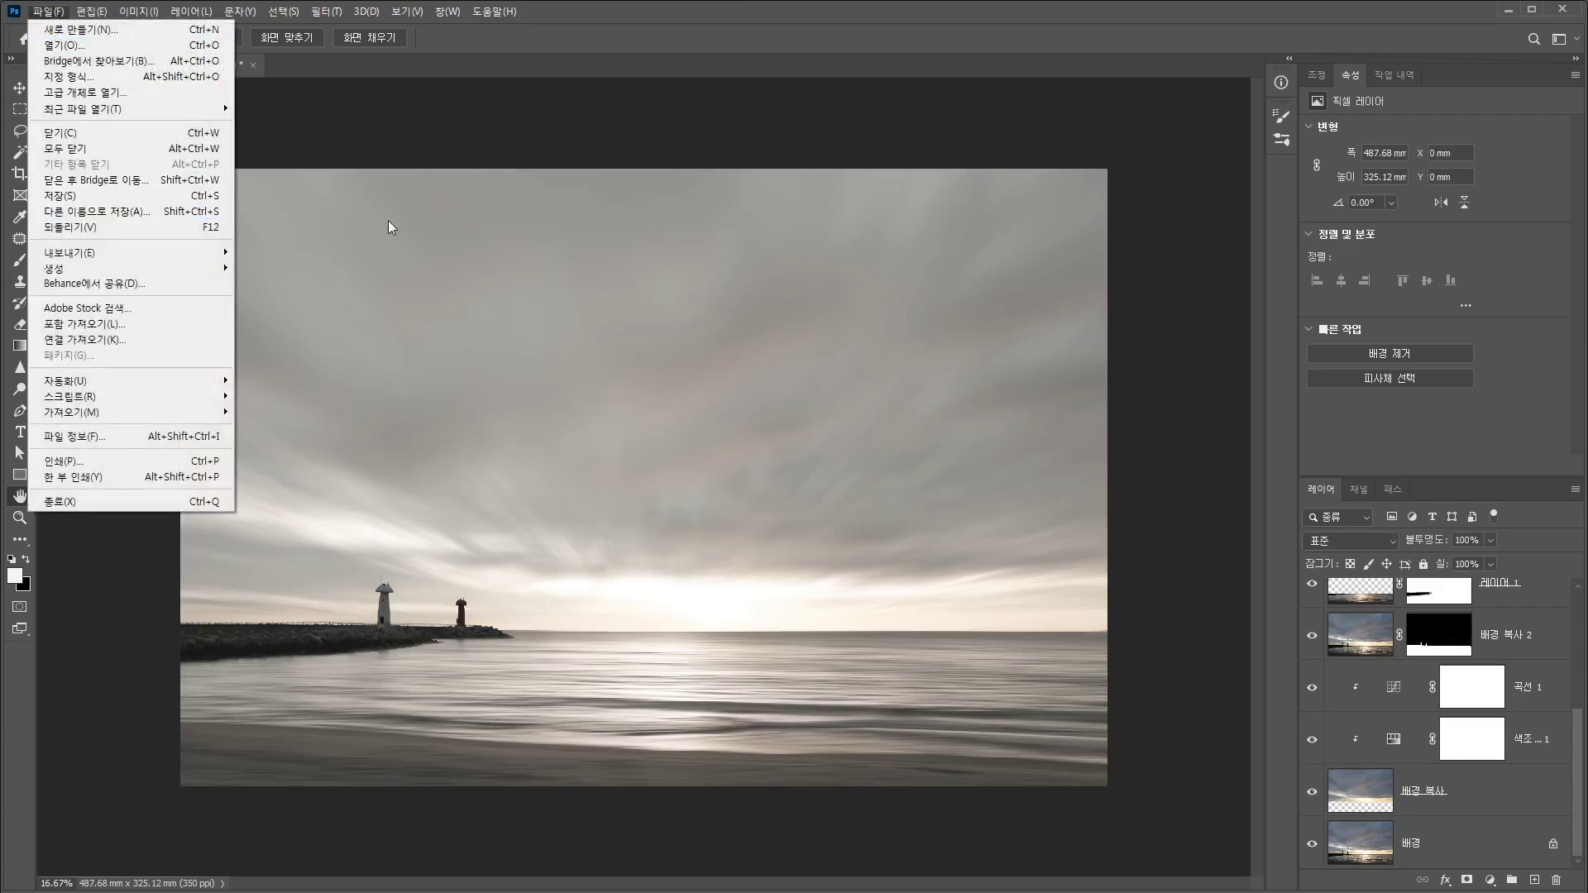
click(91, 213)
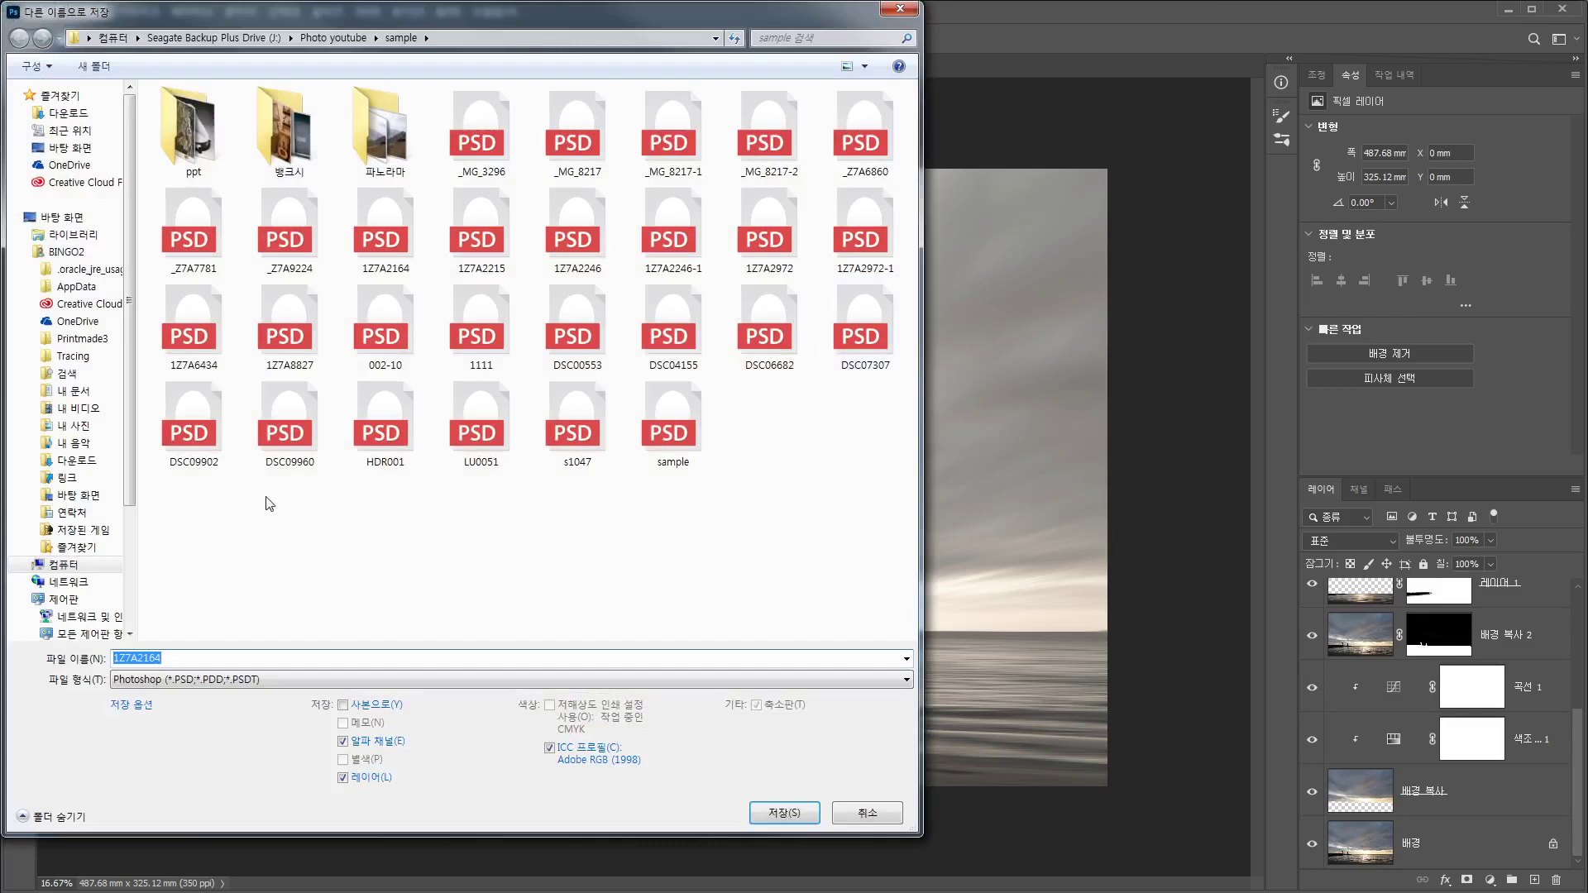
click(185, 685)
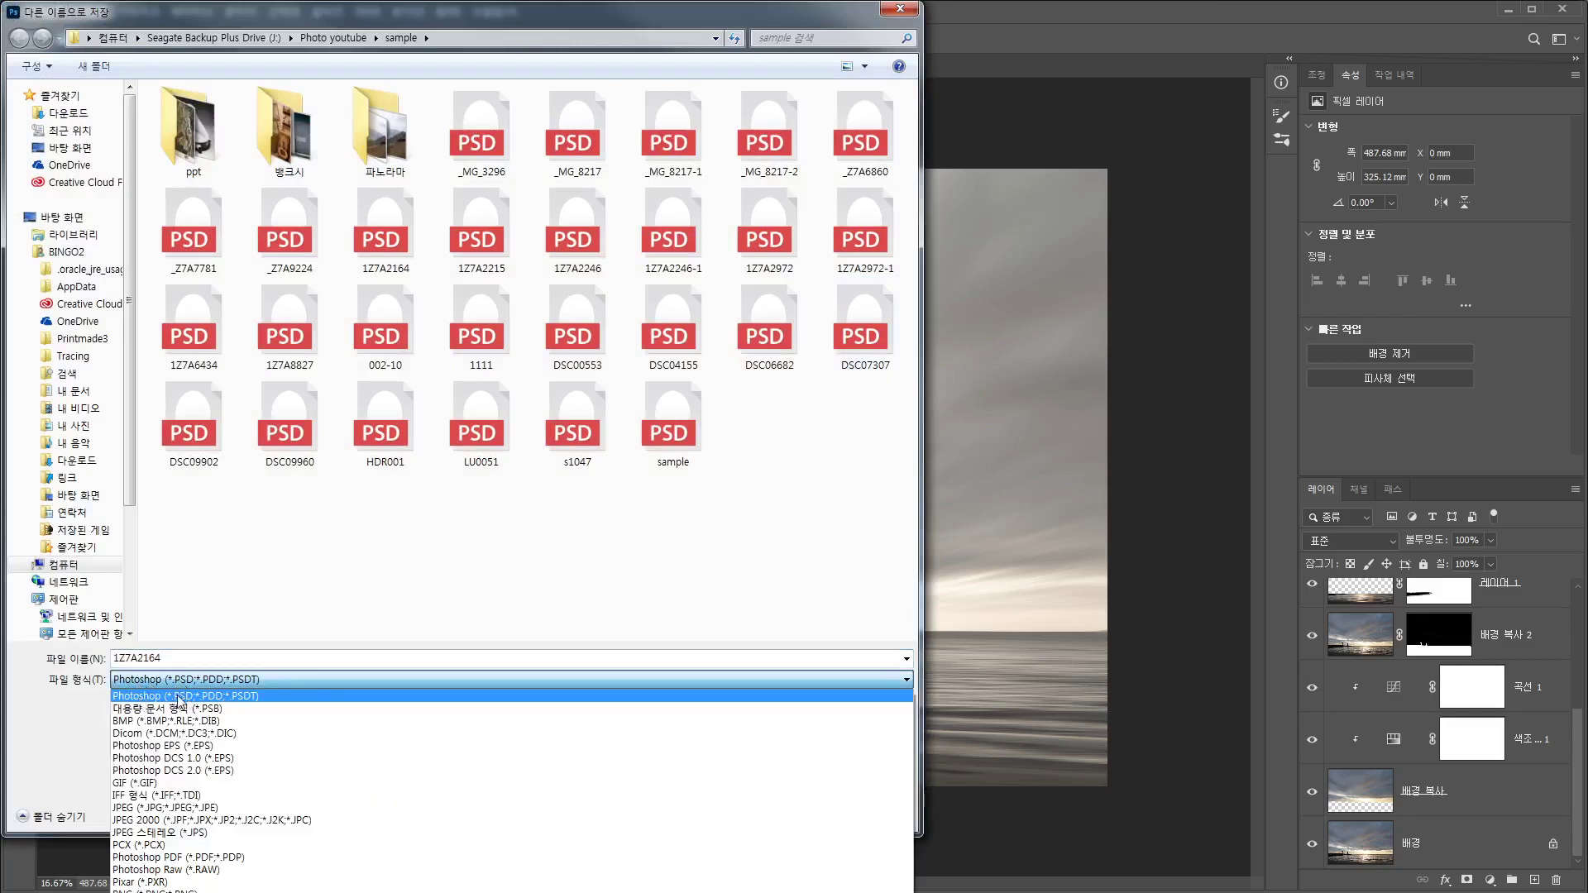
click(178, 699)
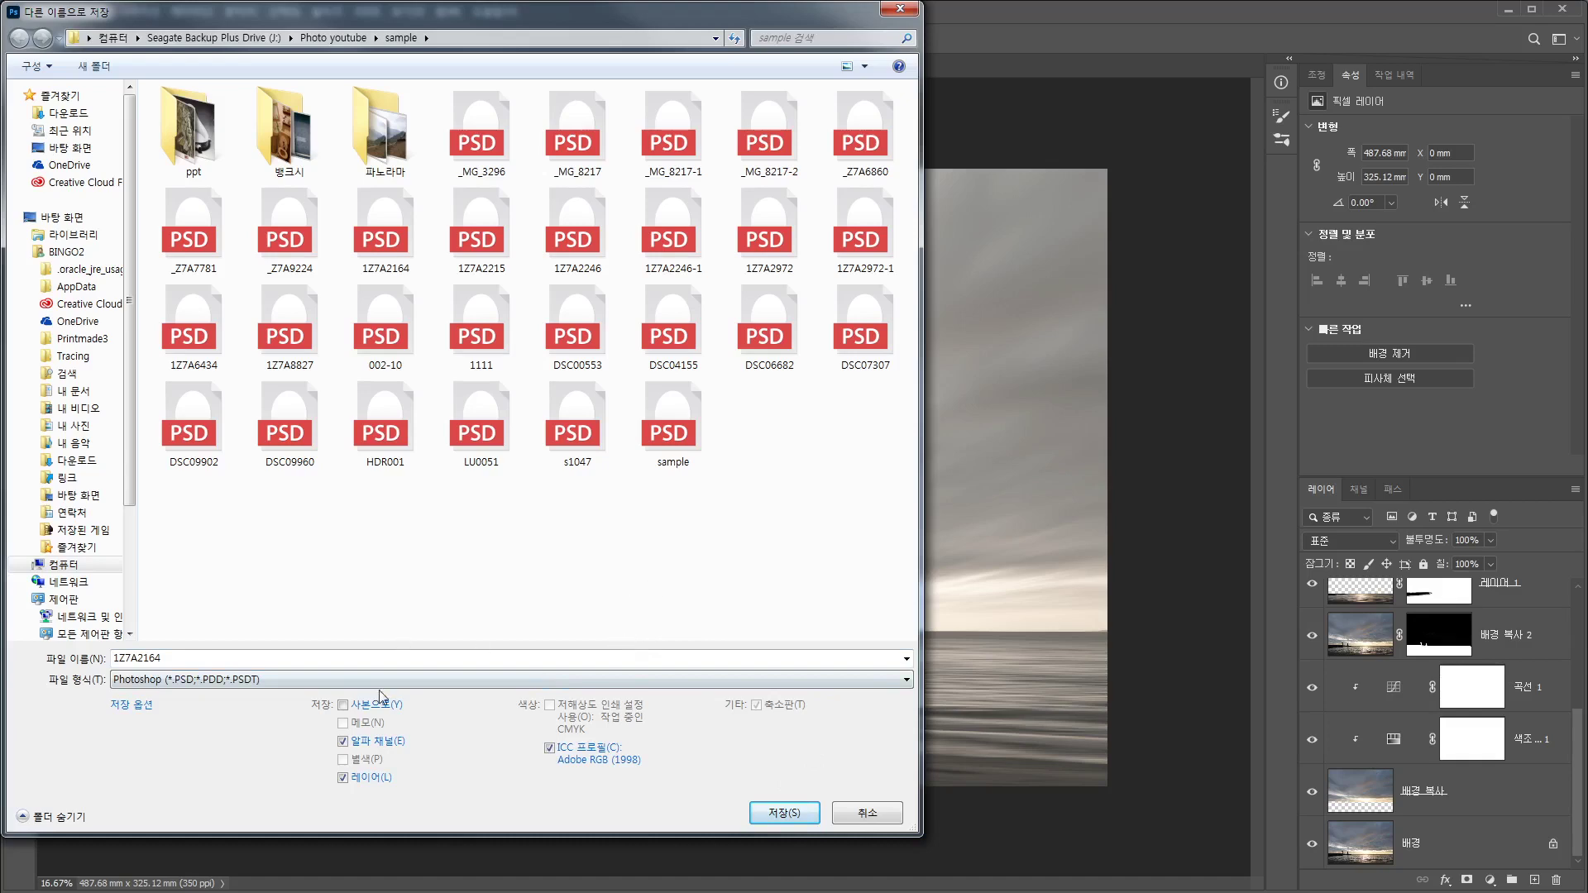
click(866, 815)
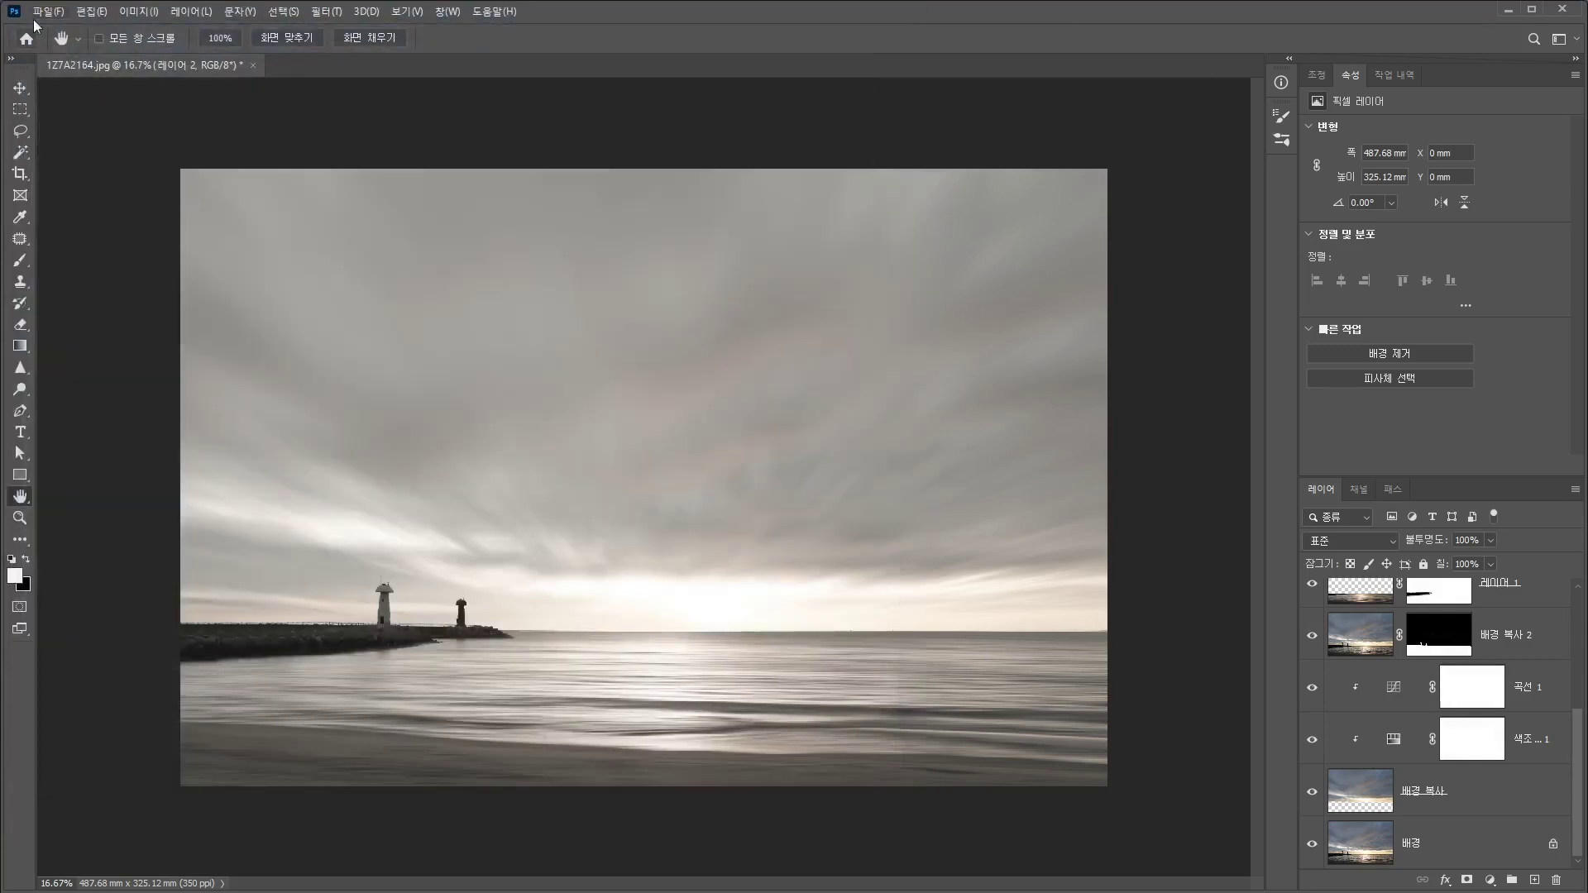
Set up saving 1Z7A2164 as a JPEG in the sample folder, and cancel the save
click(48, 12)
click(74, 211)
click(617, 685)
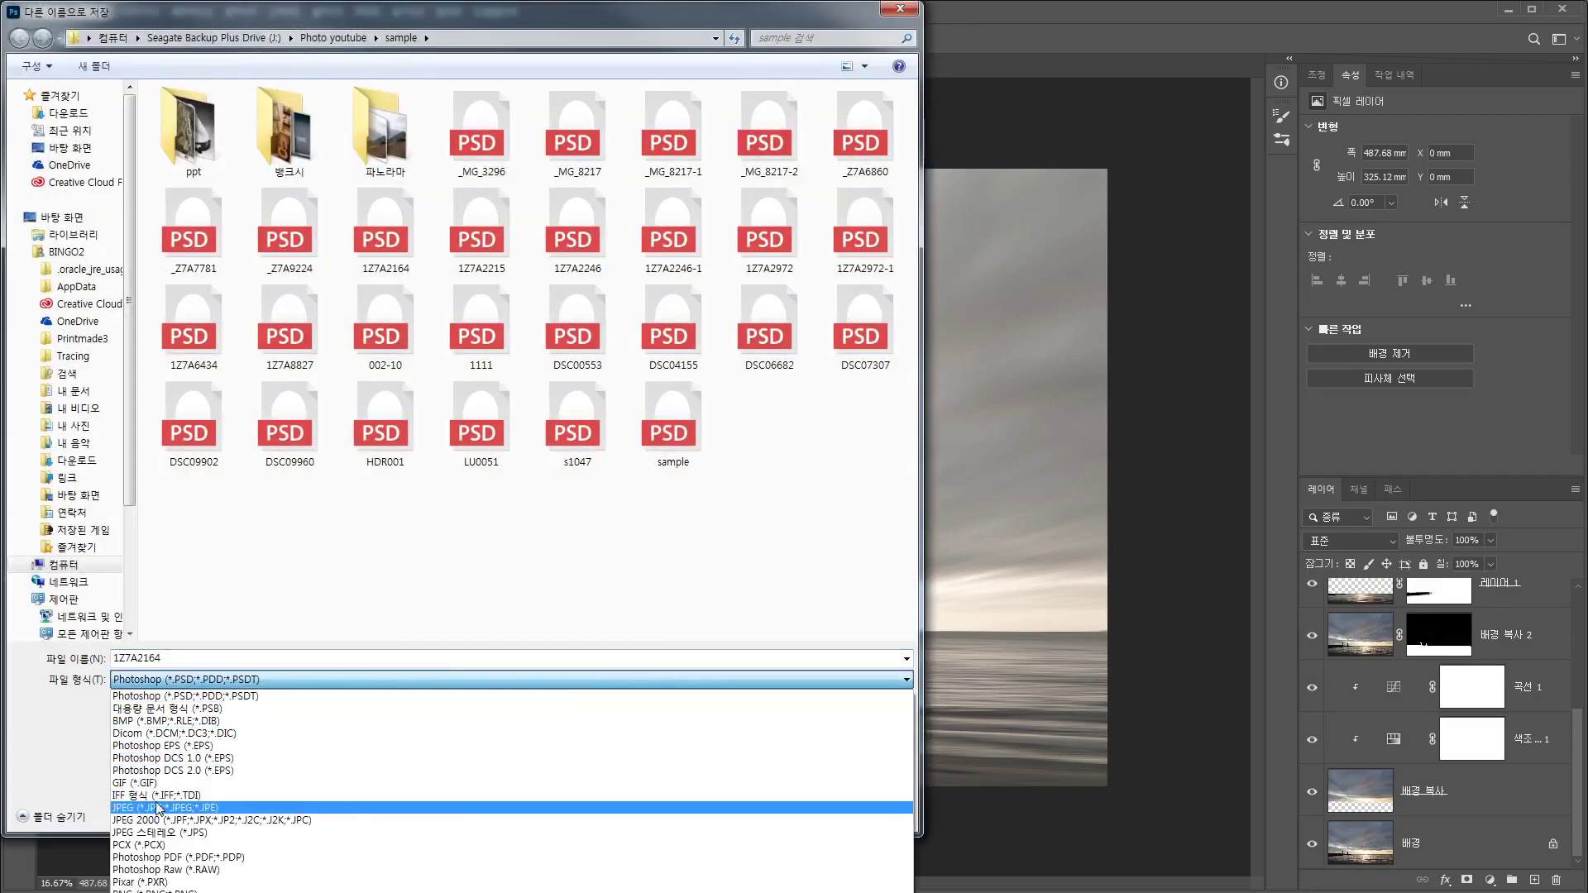
click(214, 807)
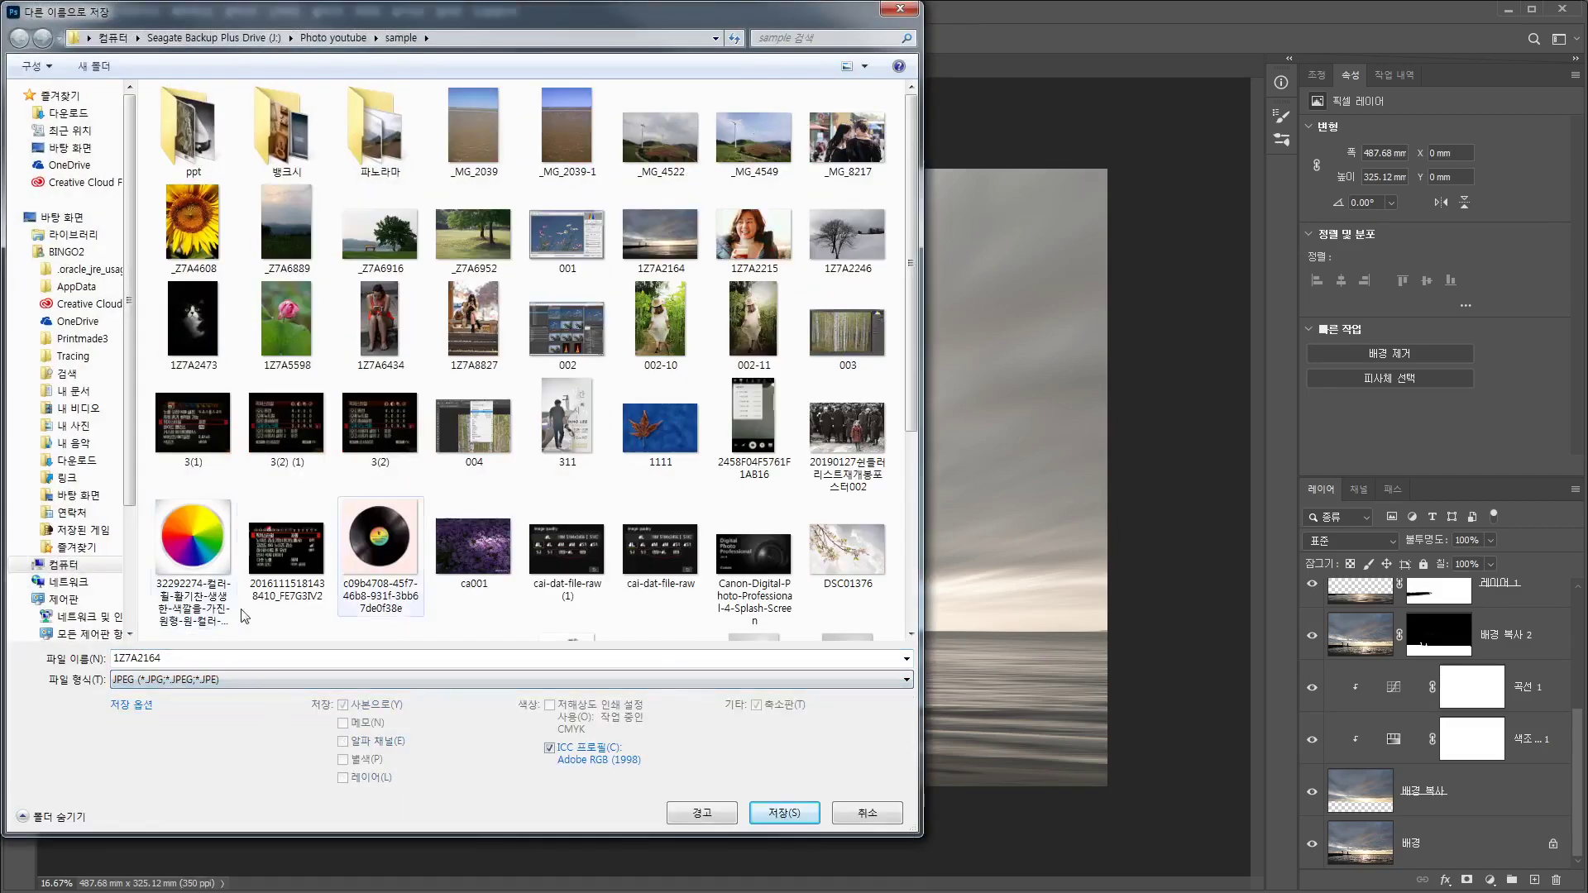
click(867, 815)
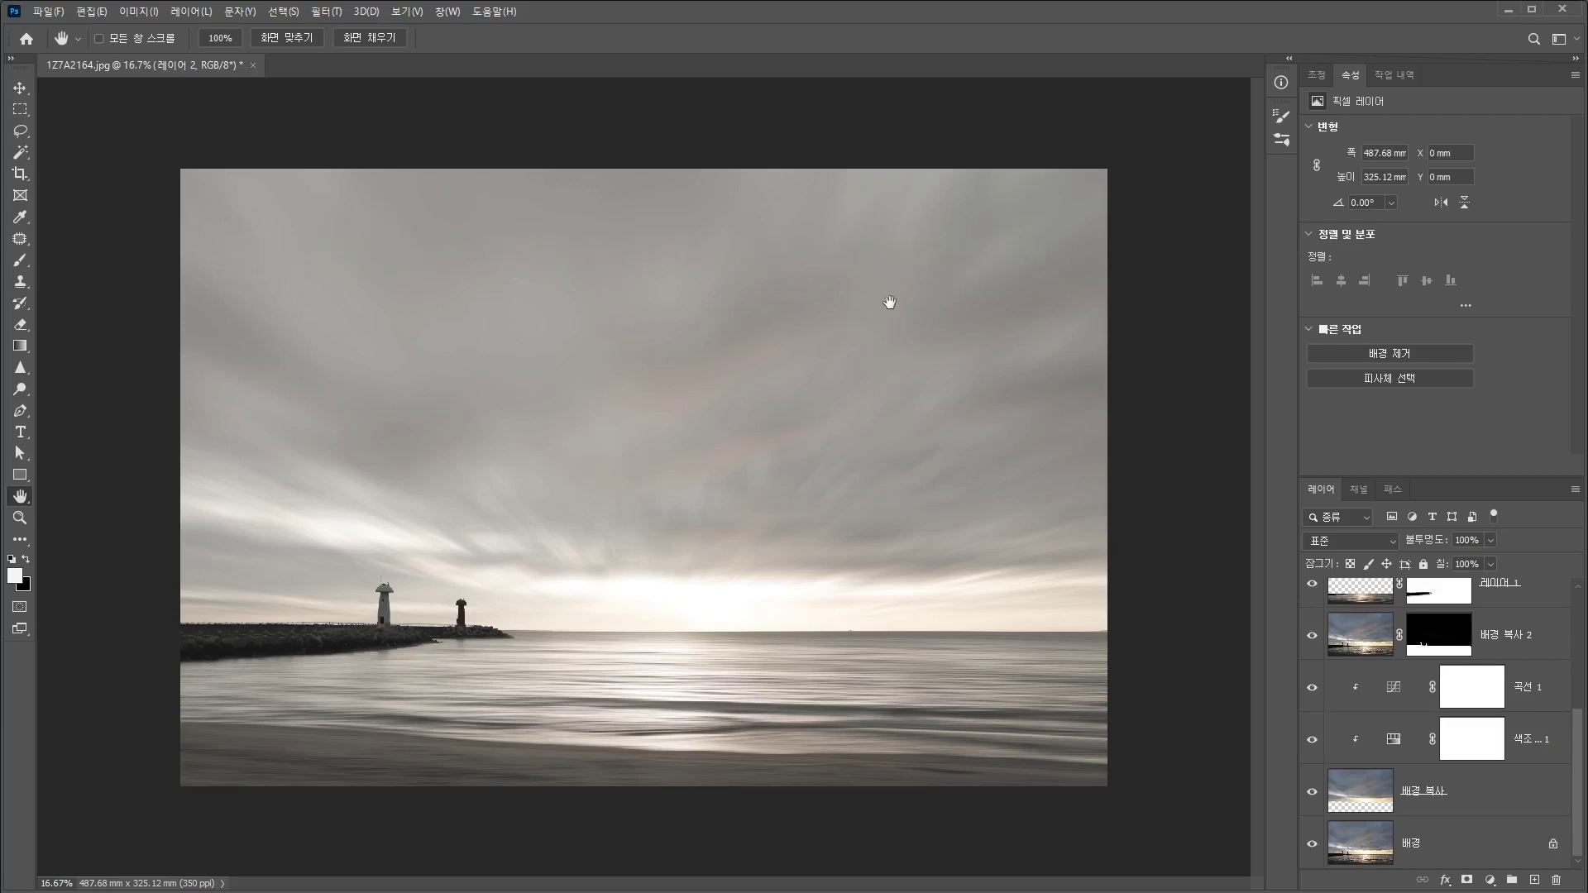
Select the entire canvas, activate the topmost hue/saturation layer, and copy the merged image
key(ctrl+a)
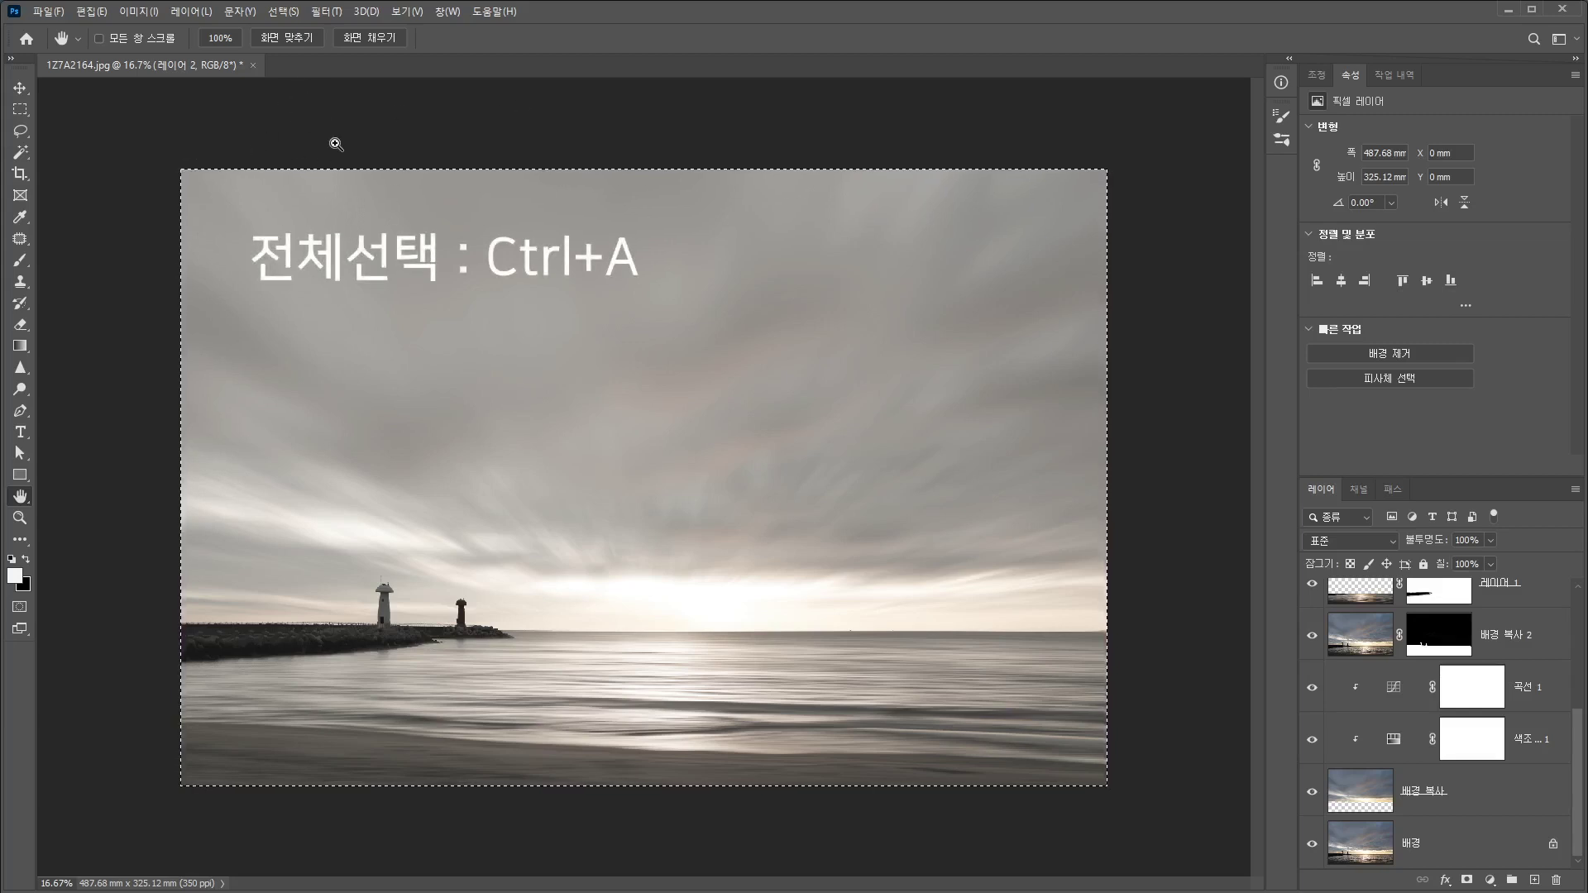
scroll(1406, 703, up, 3)
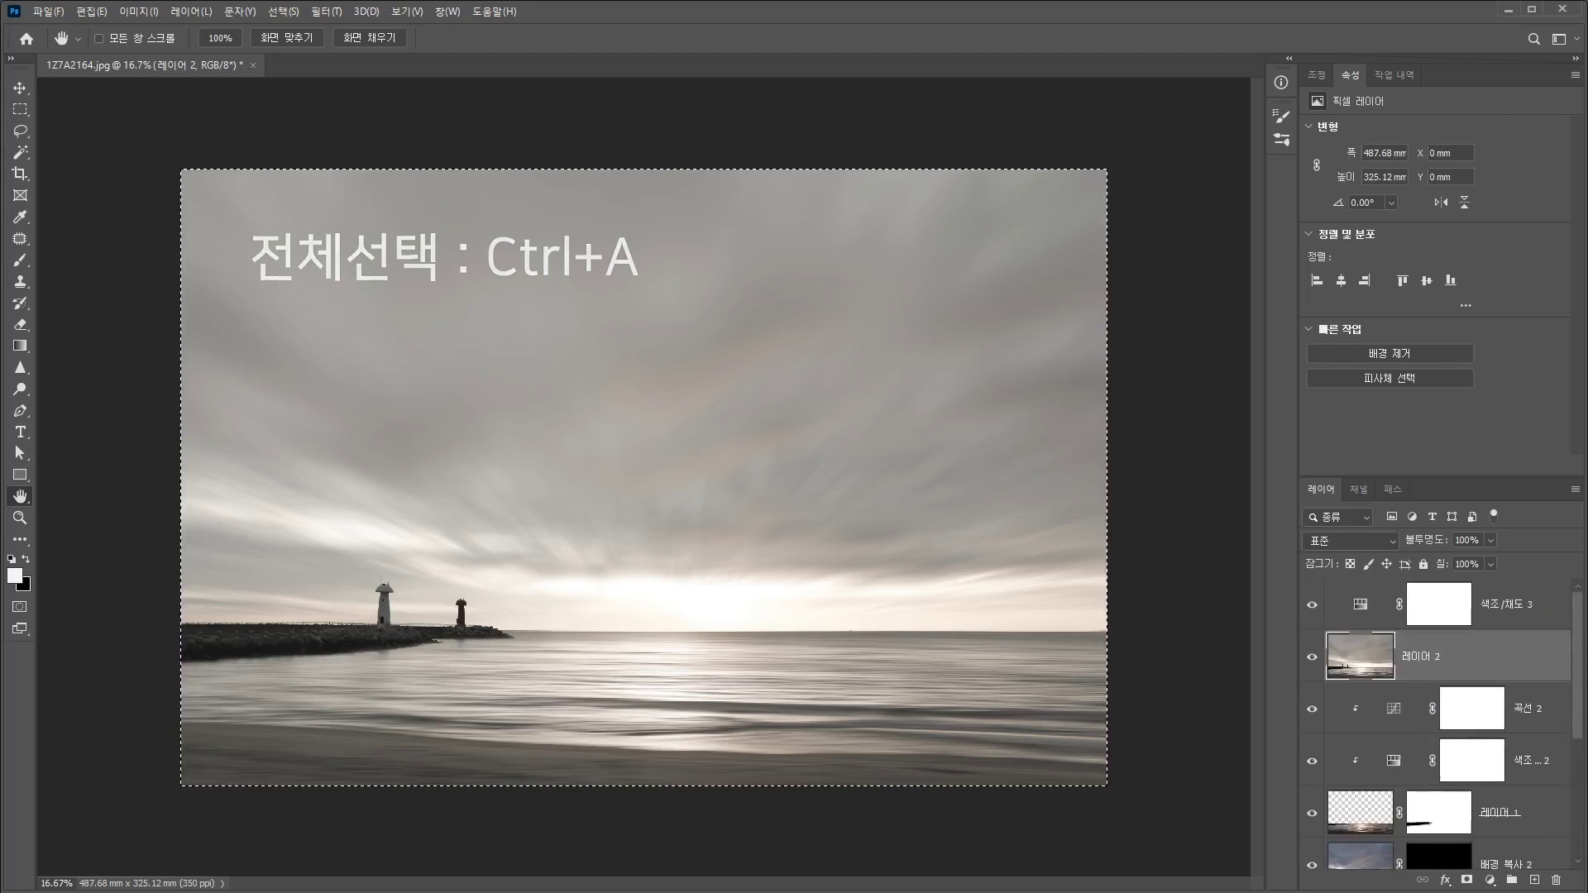
click(1519, 602)
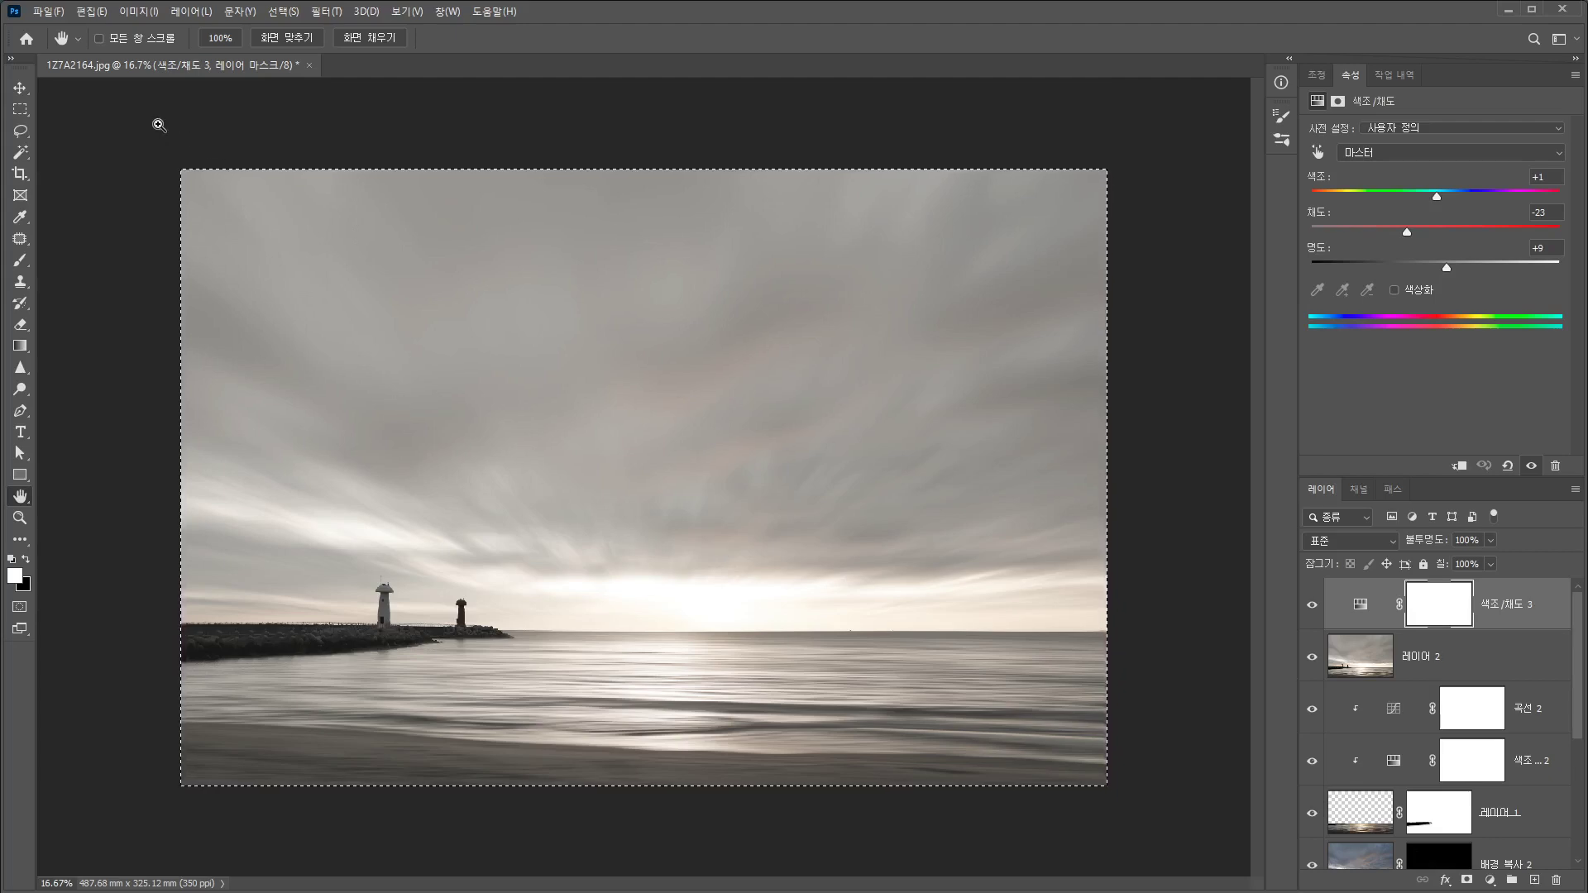
Save the layered document as Photoshop file 1Z7A2164-1 in the sample folder with maximized compatibility, and close it
key(ctrl+shift+s)
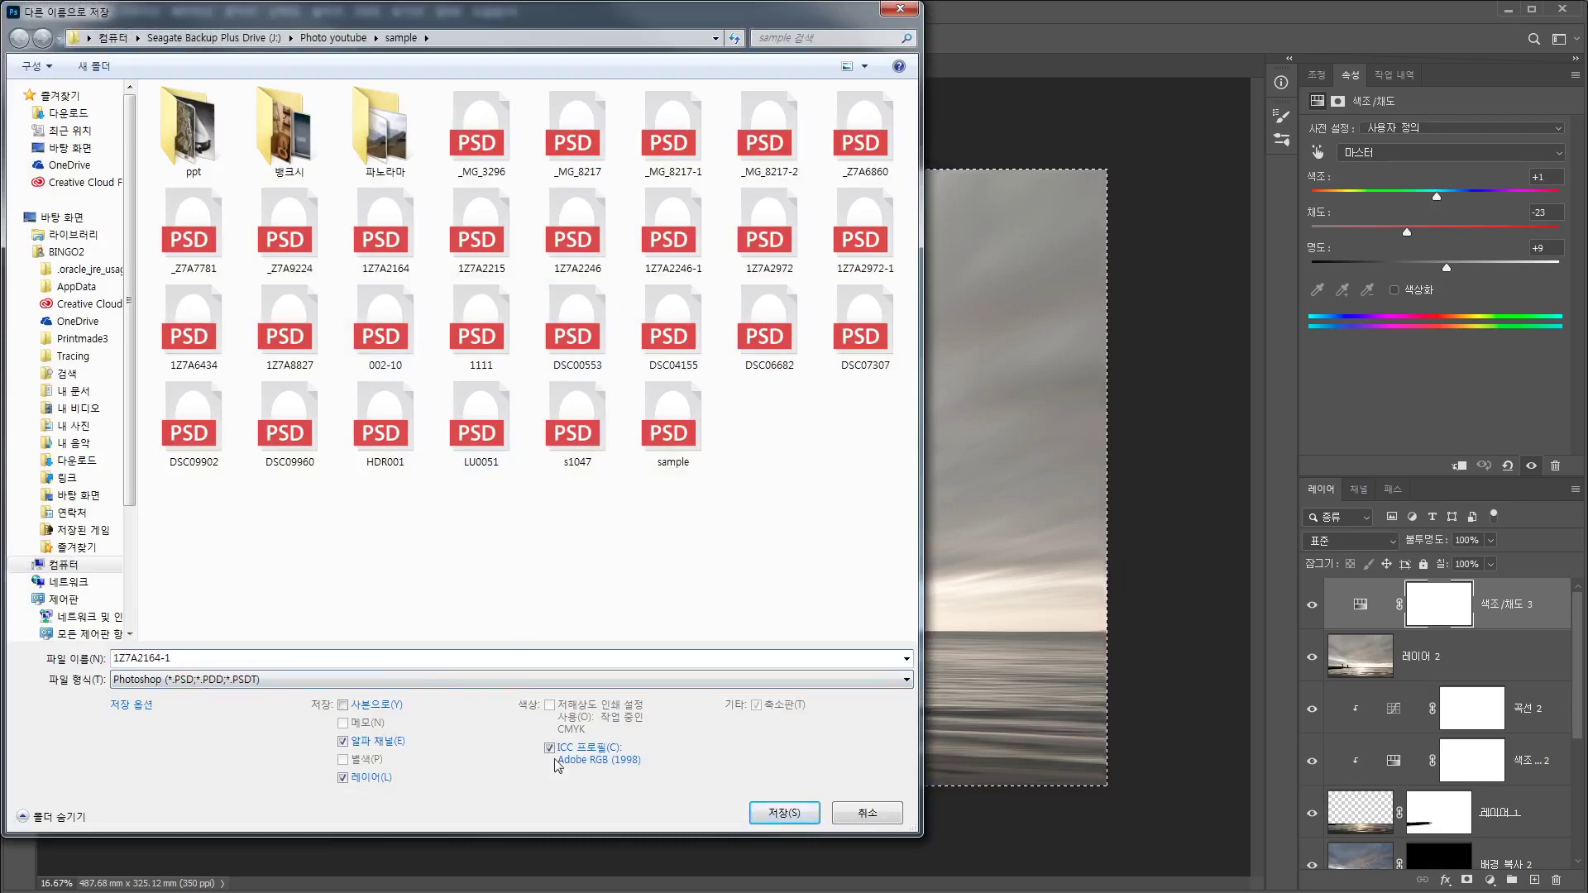
text(-1)
click(786, 814)
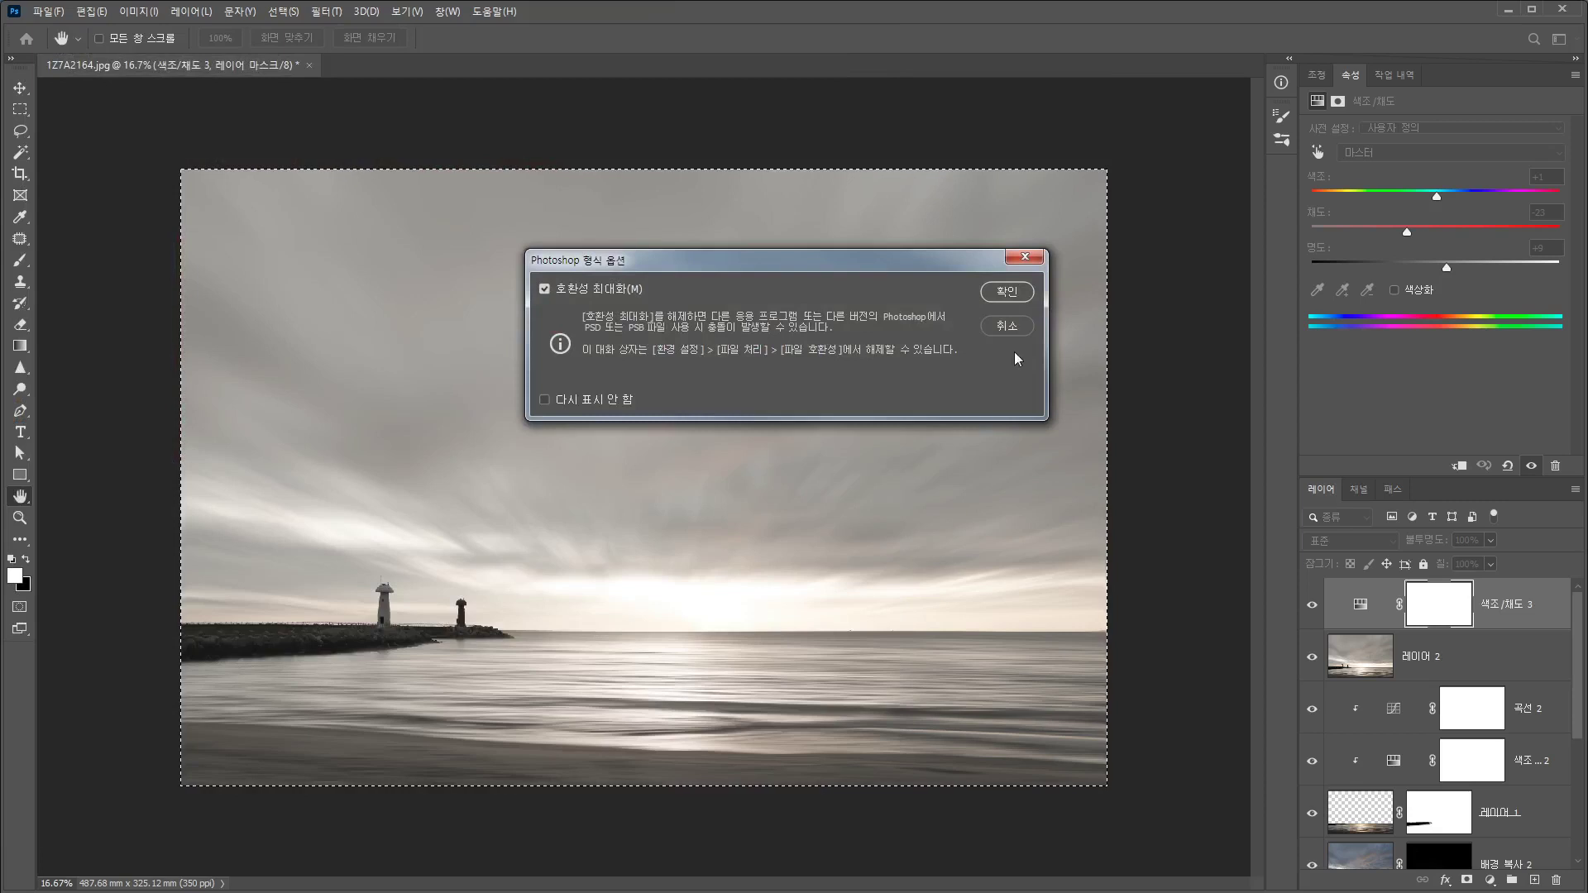
click(1007, 292)
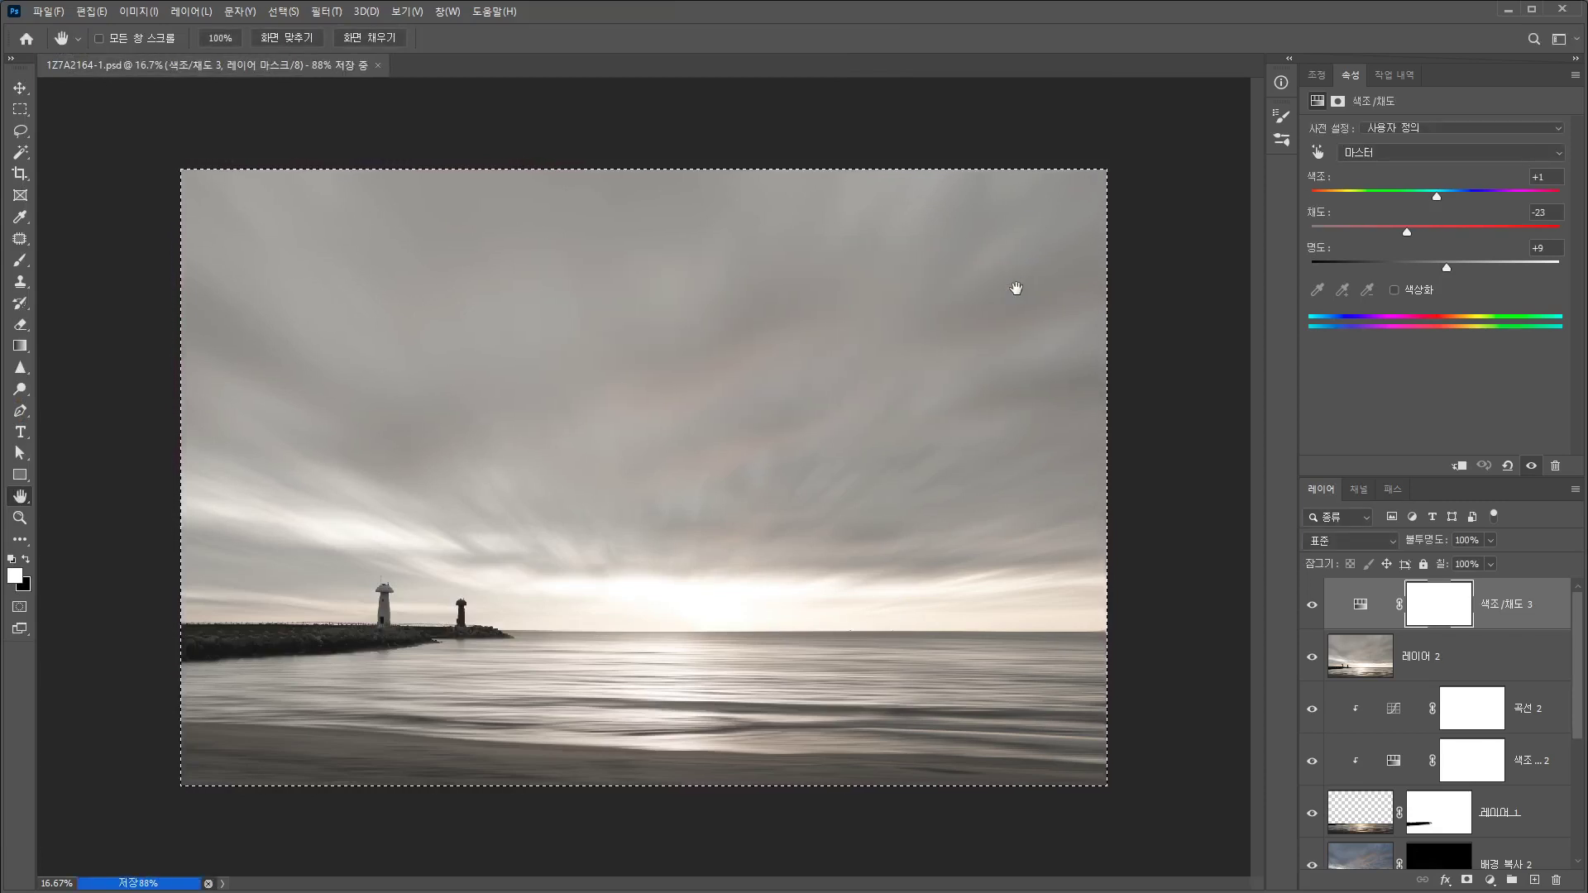
click(313, 64)
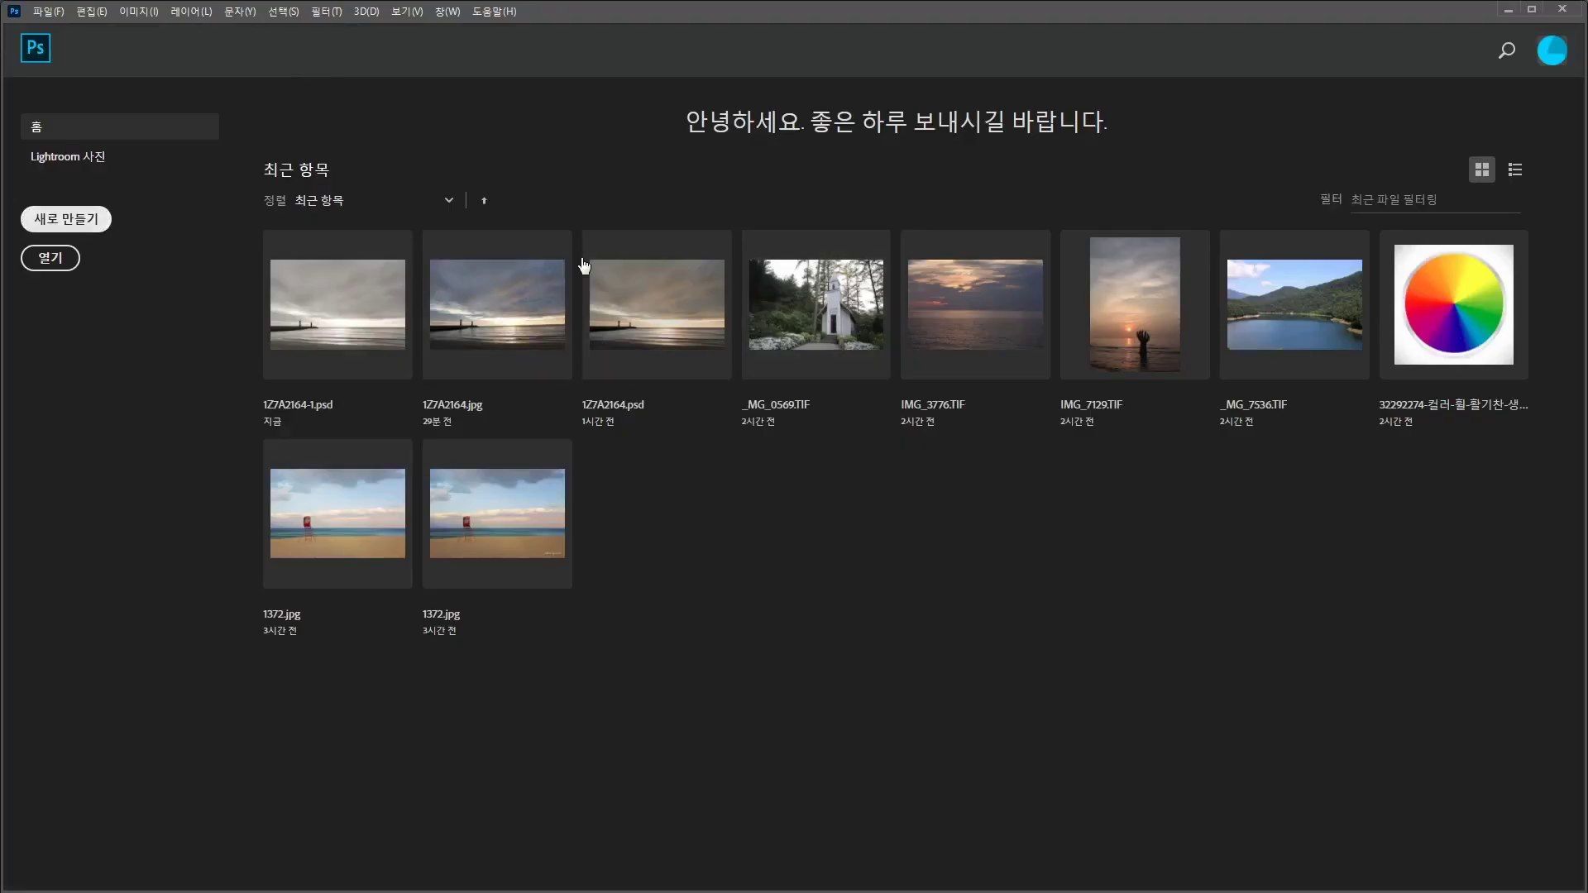
Create a new document 1080 pixels wide and 1080 pixels high at 72 pixels per inch
key(ctrl+n)
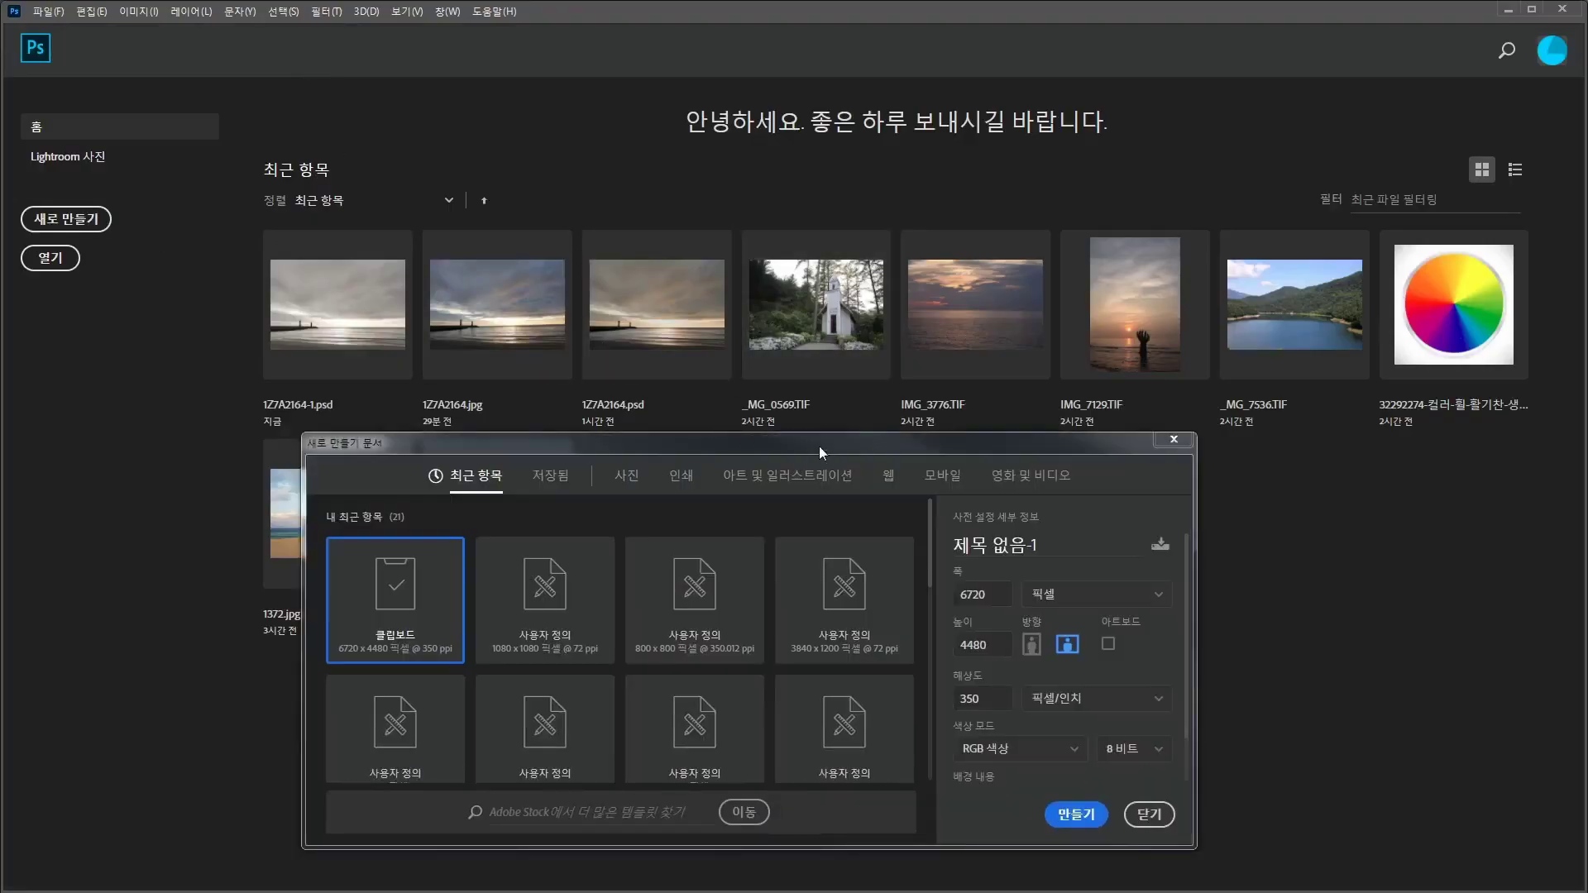
drag(817, 447, 791, 276)
key(Tab)
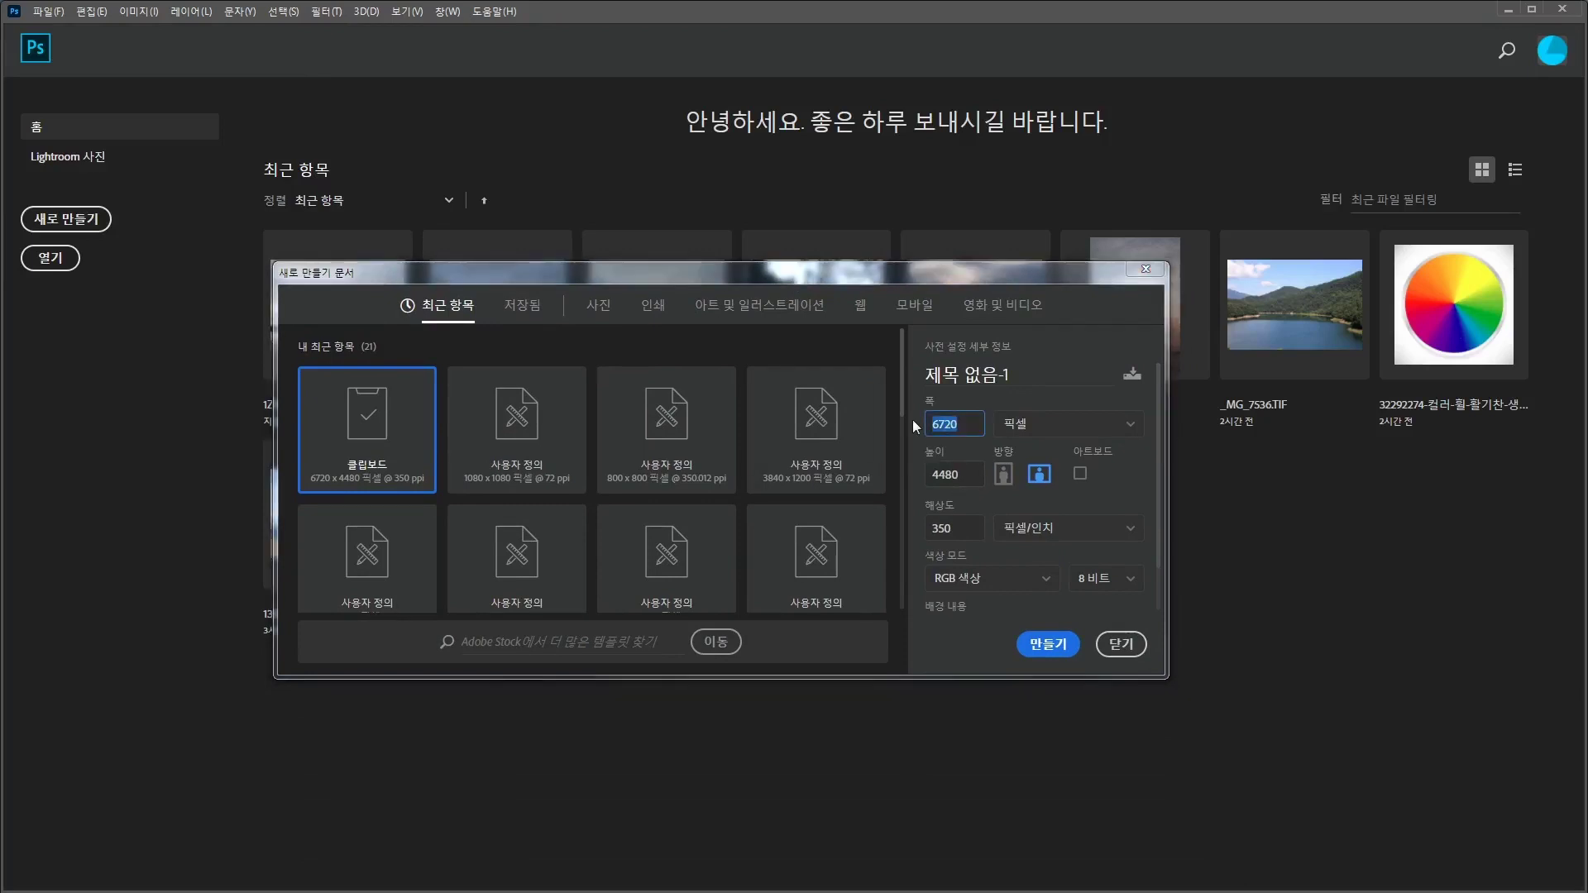
text(1080)
key(Tab)
text(1080)
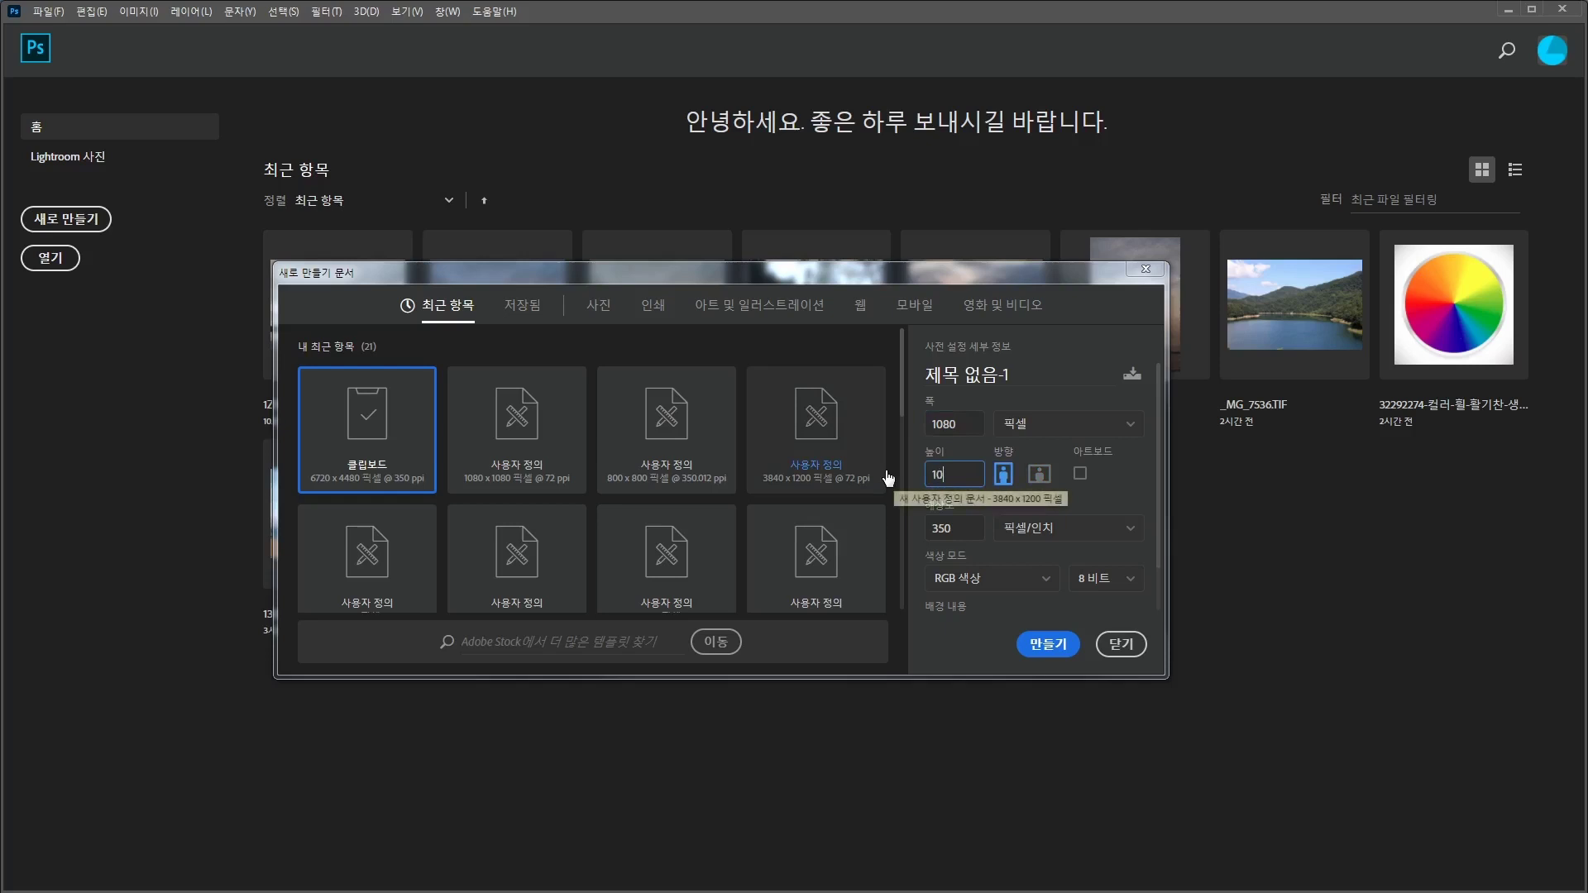
key(Tab)
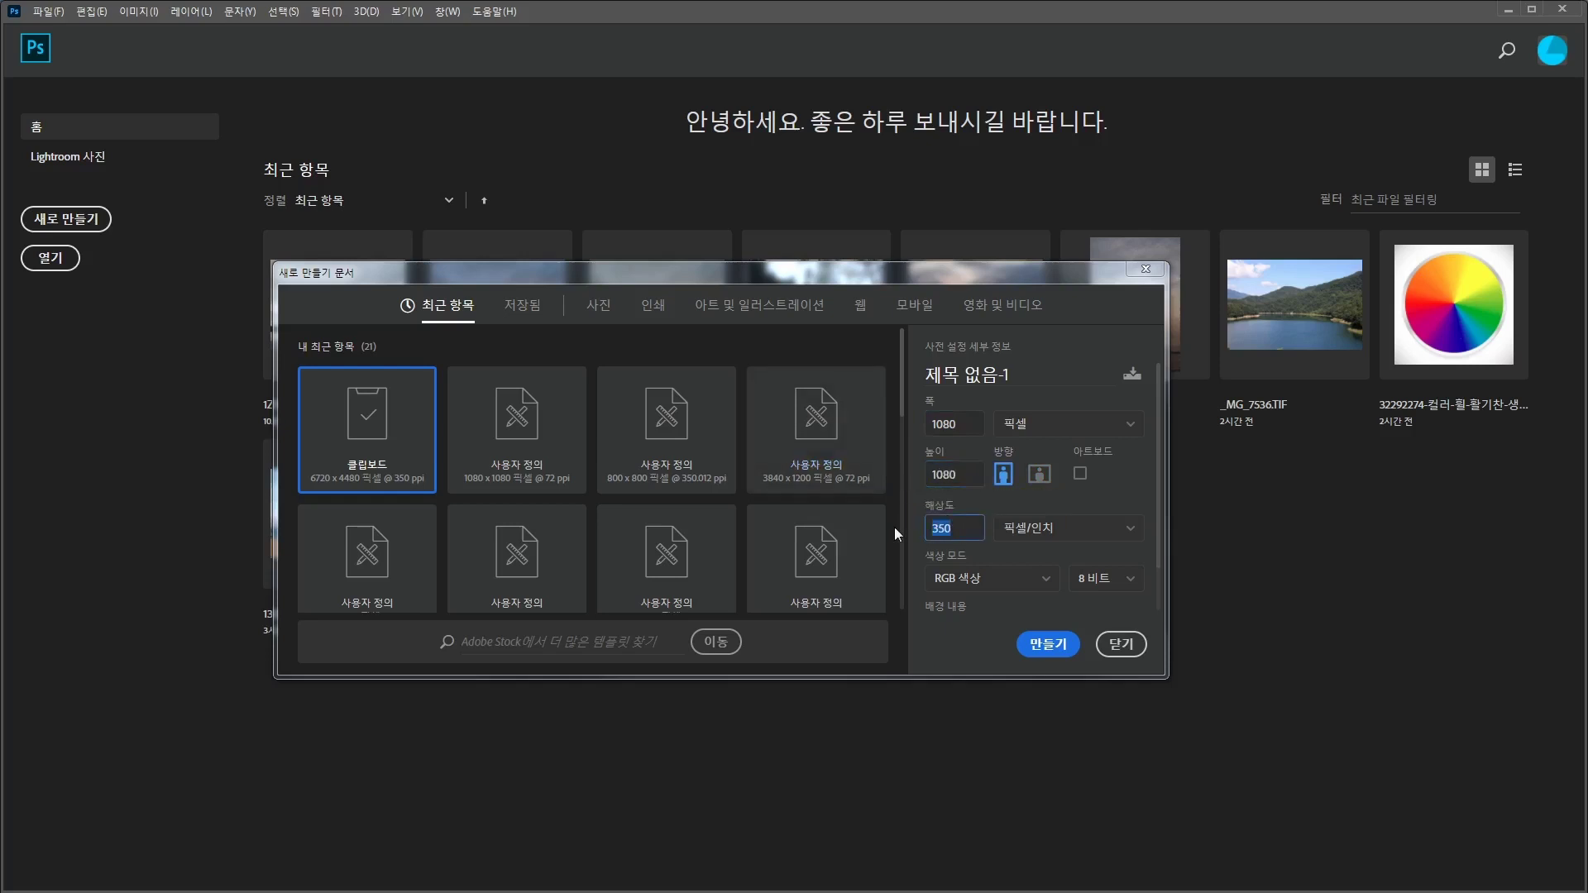
text(72)
click(1040, 645)
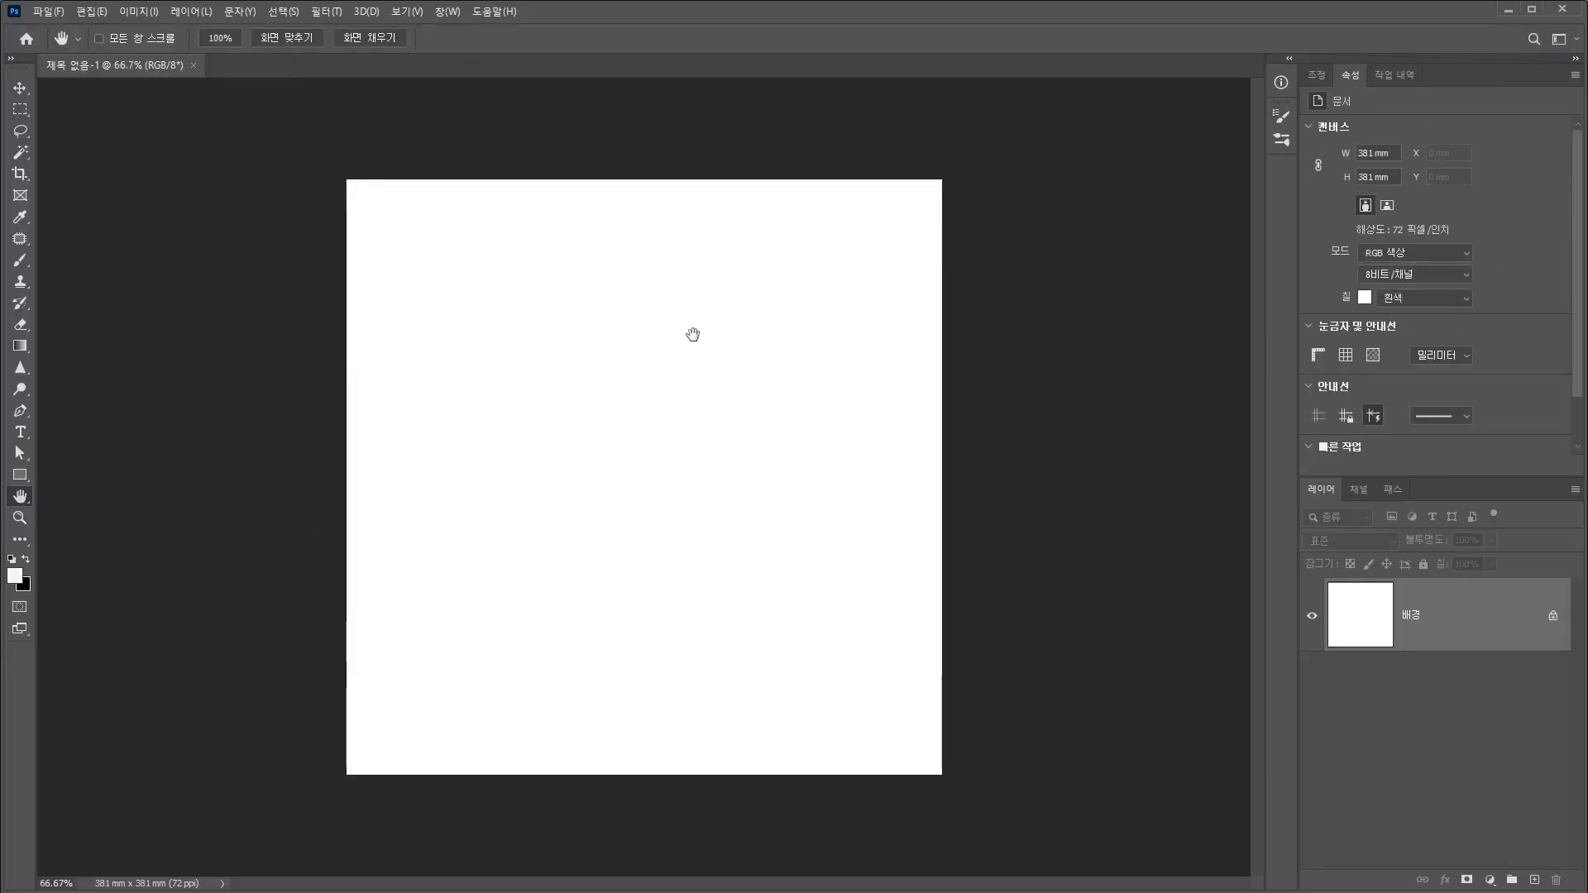
Paste the copied photo and scale it proportionally to 24.21%, positioned to fill the square with both lighthouses in frame
key(ctrl+v)
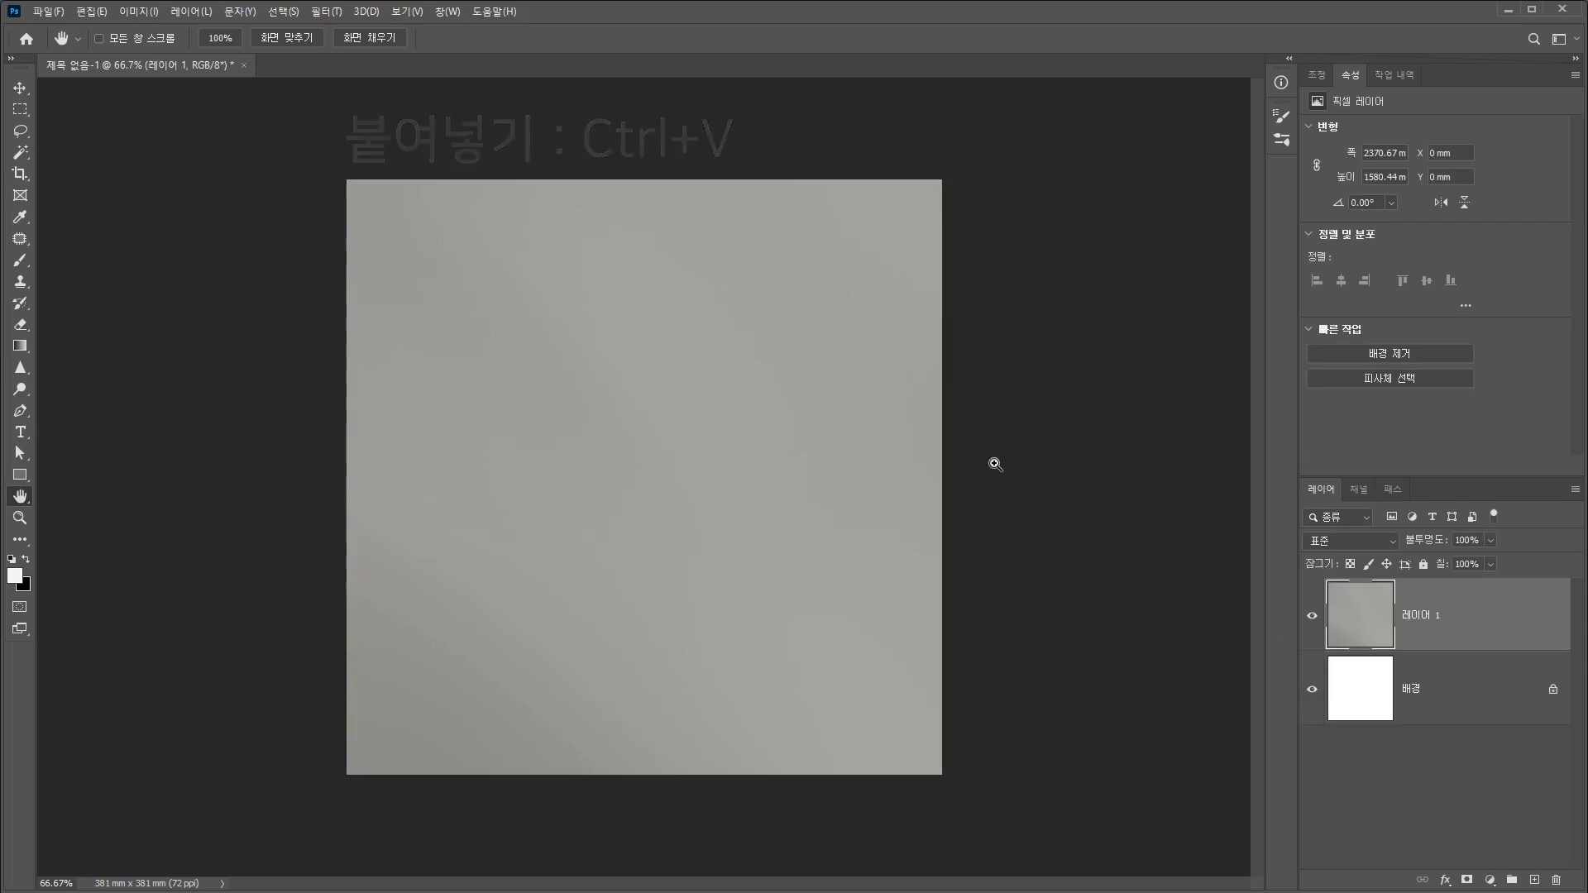
key(ctrl+t)
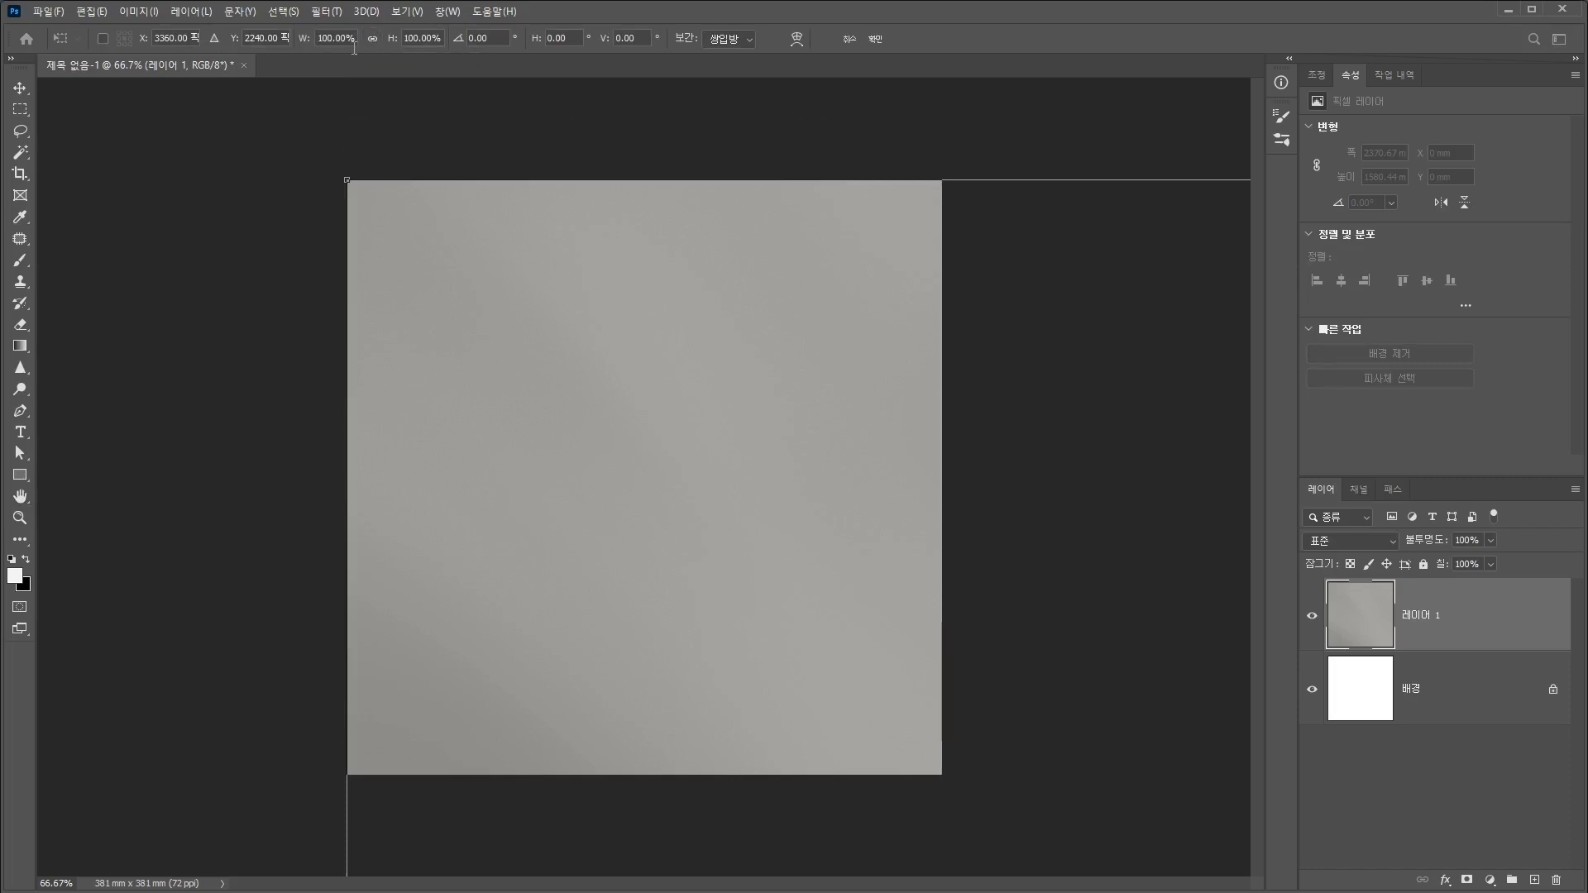
click(371, 39)
drag(345, 178, 1122, 748)
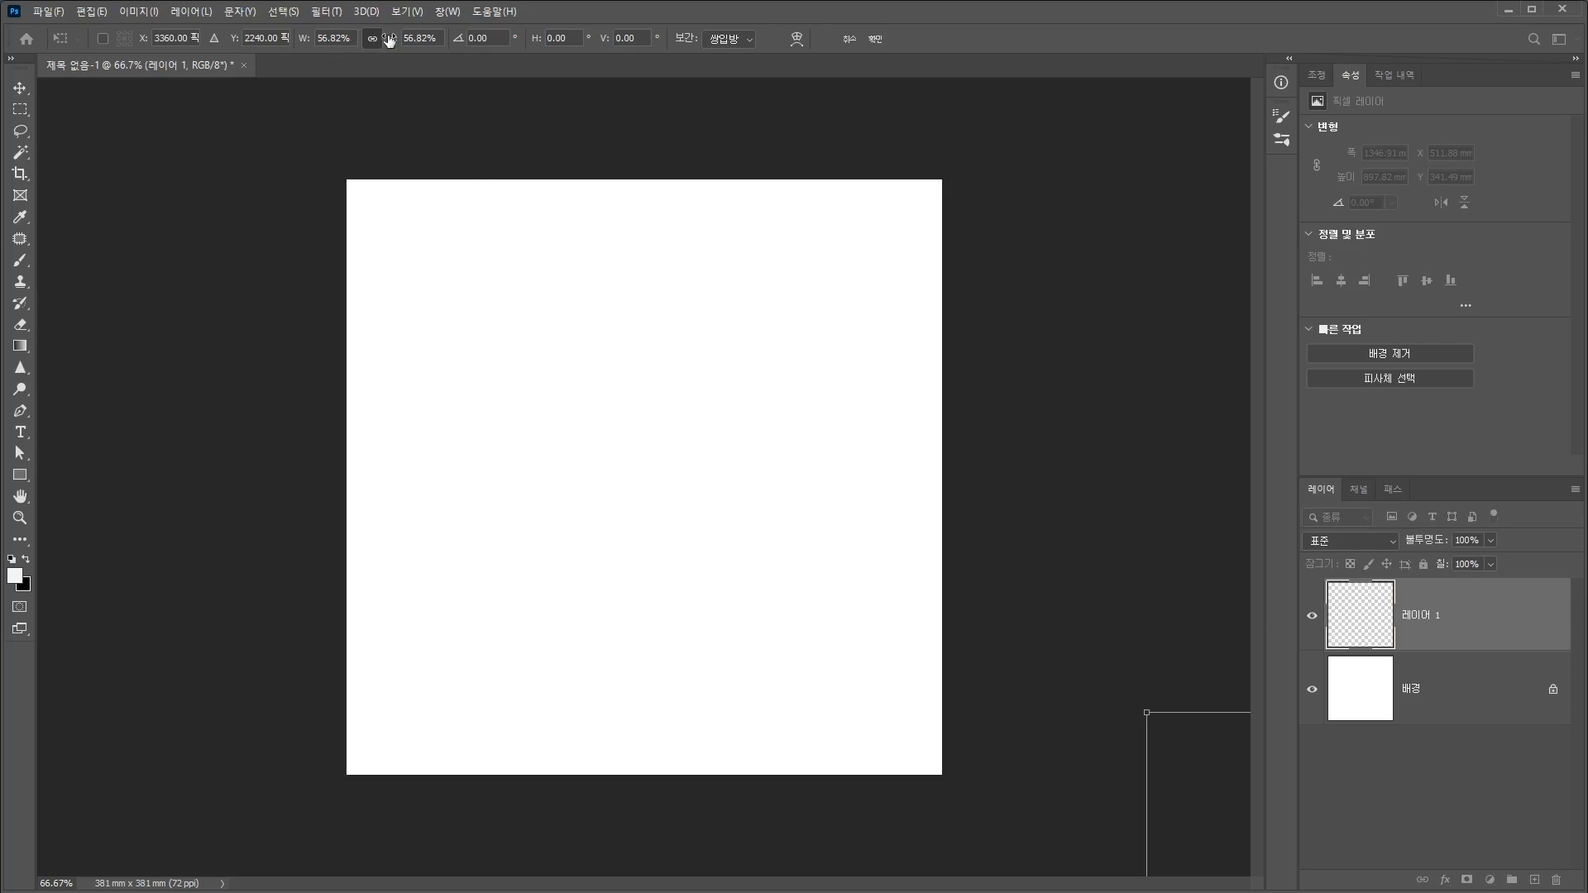
drag(1224, 773, 265, 182)
drag(184, 118, 789, 622)
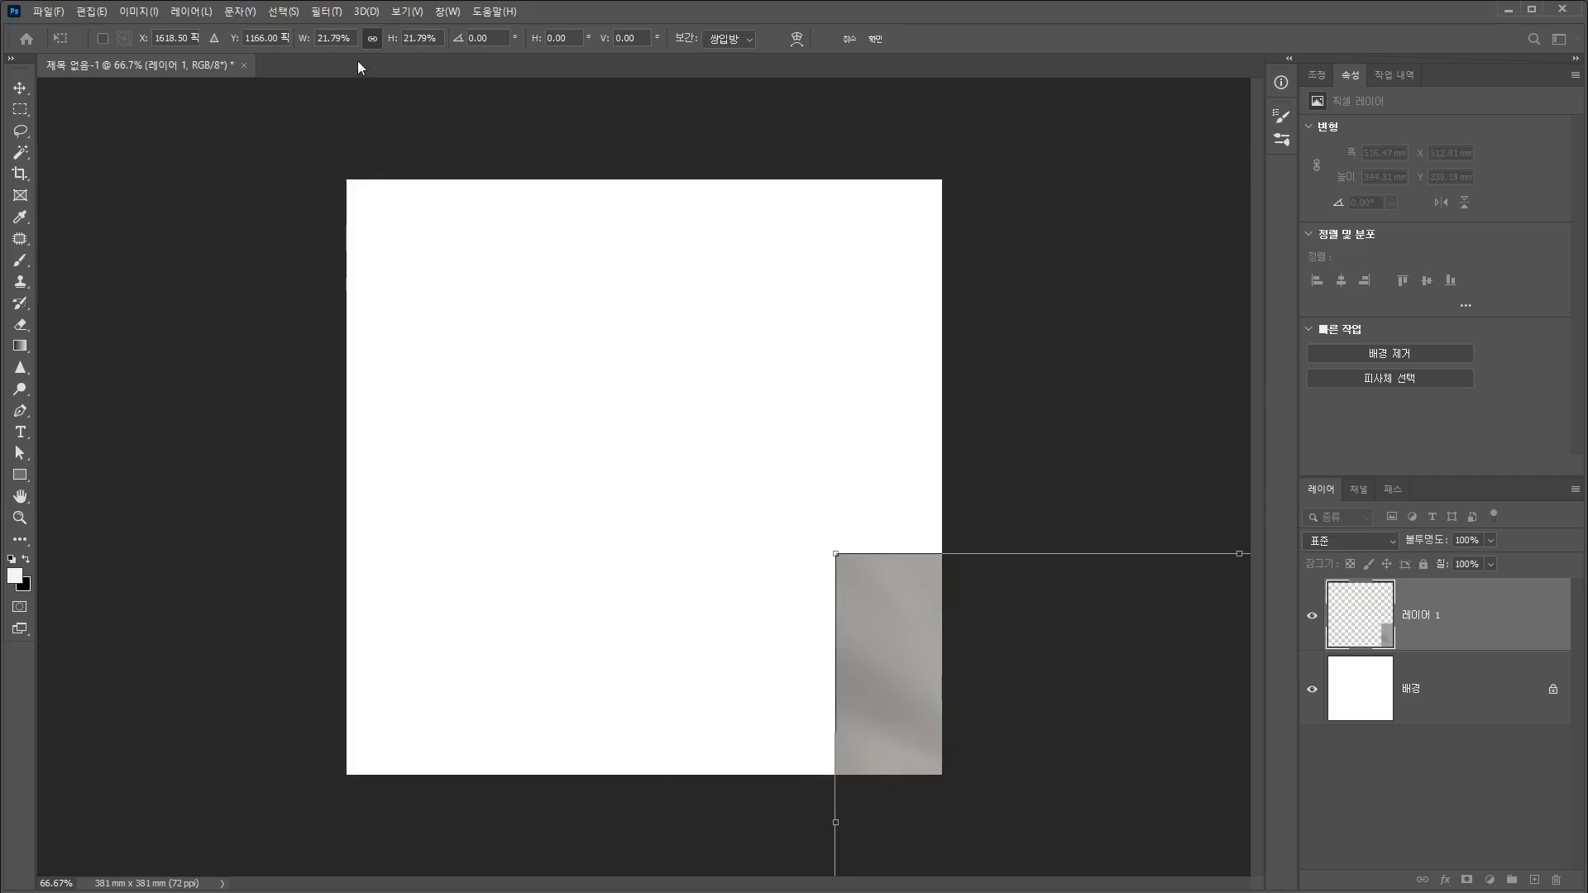
drag(1056, 723, 483, 343)
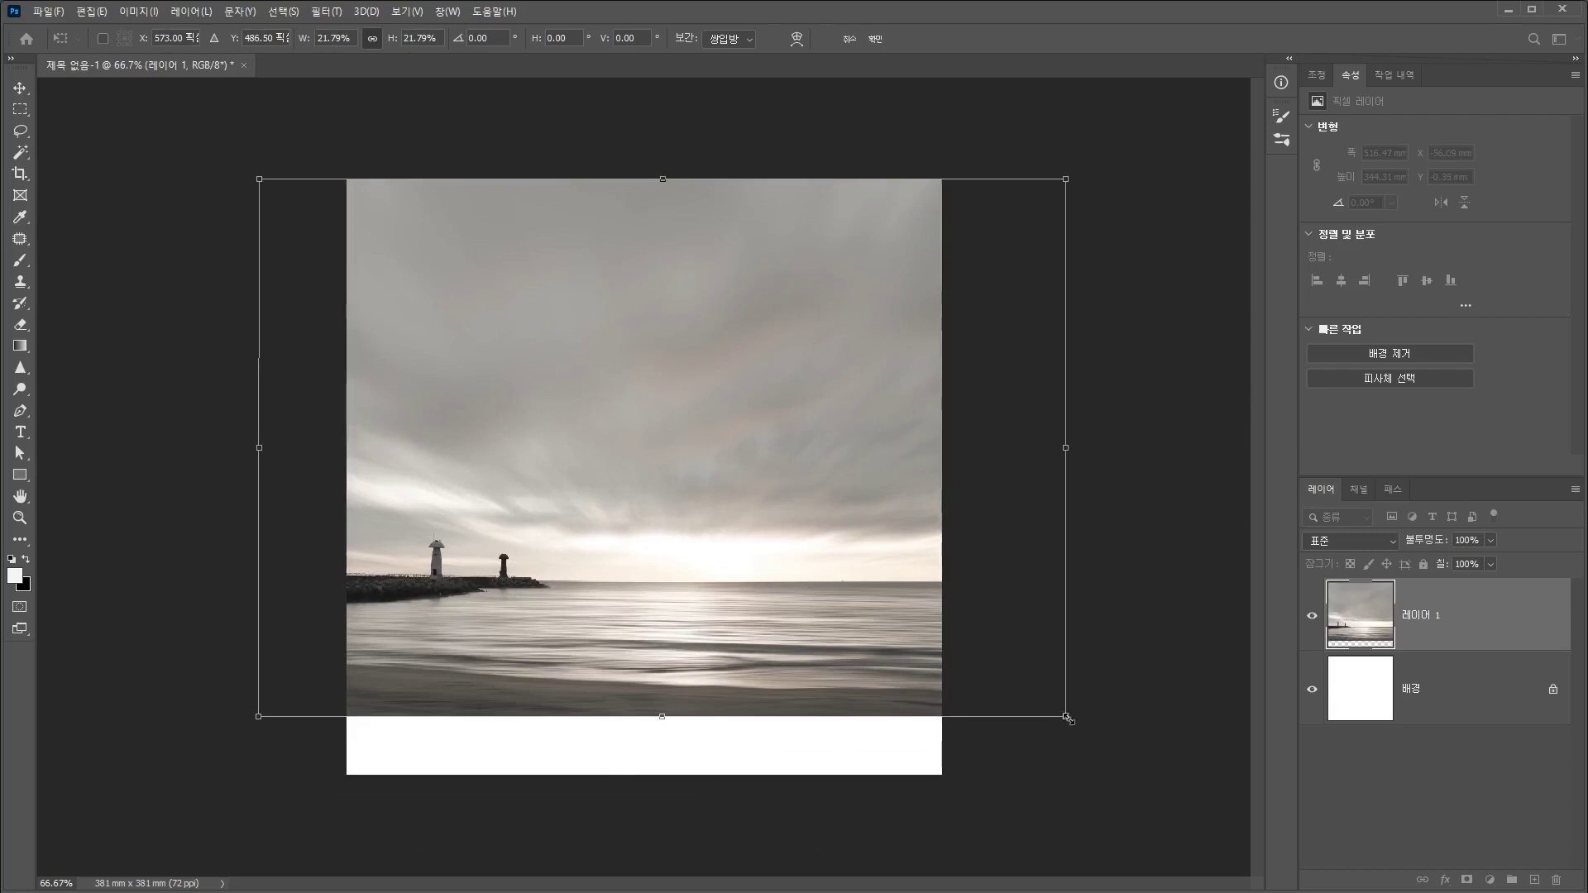
drag(1069, 720, 1157, 780)
drag(752, 638, 790, 627)
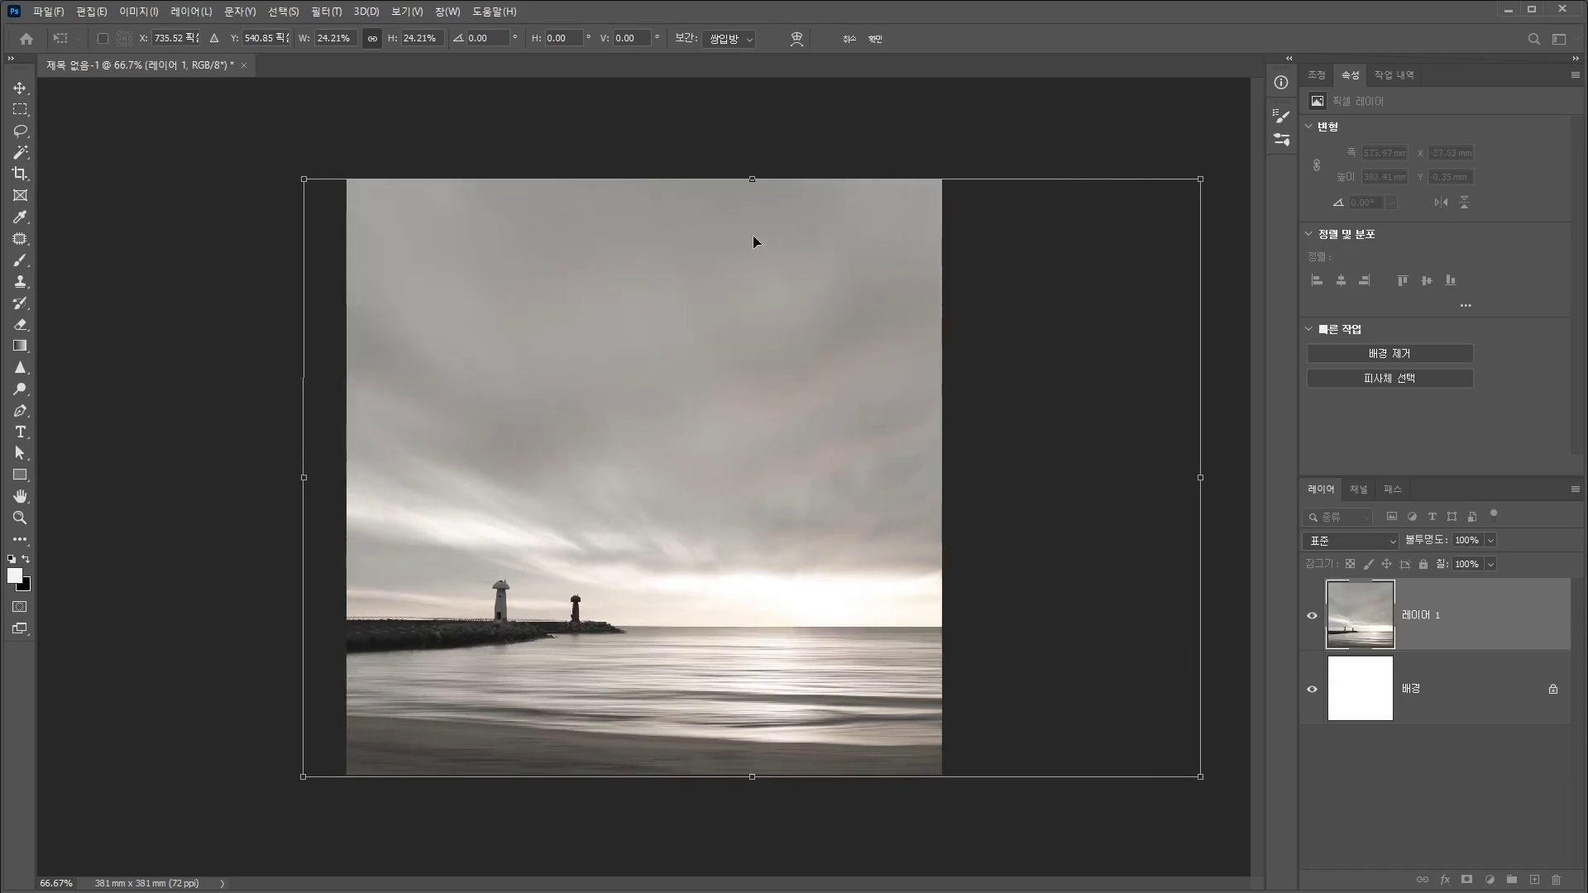
click(876, 38)
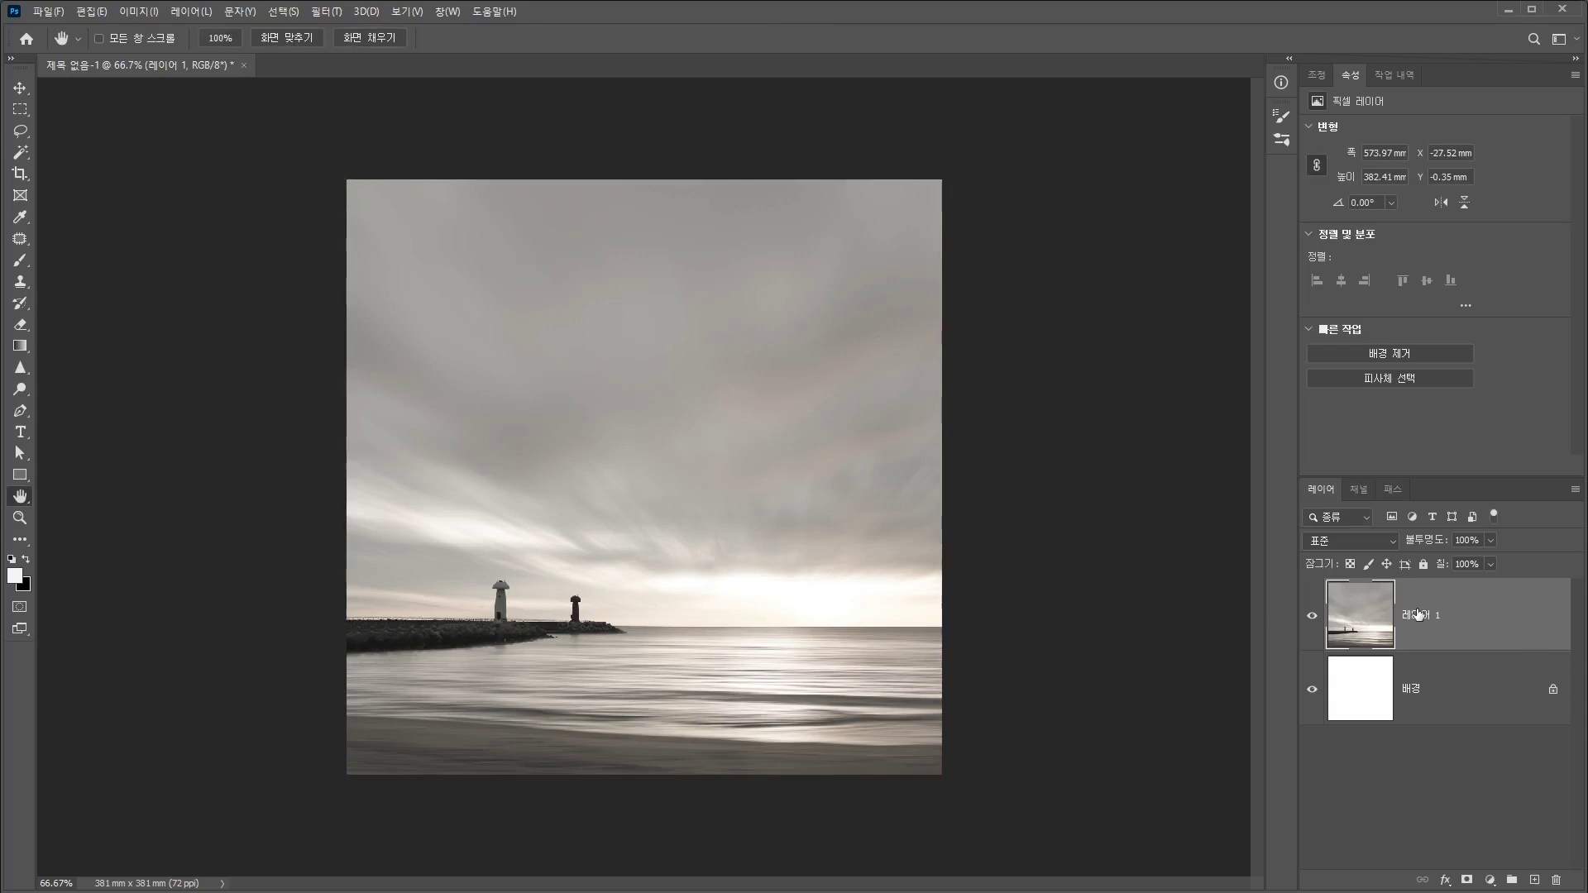
Select the whole square canvas and add an empty layer above the photo
key(ctrl+a)
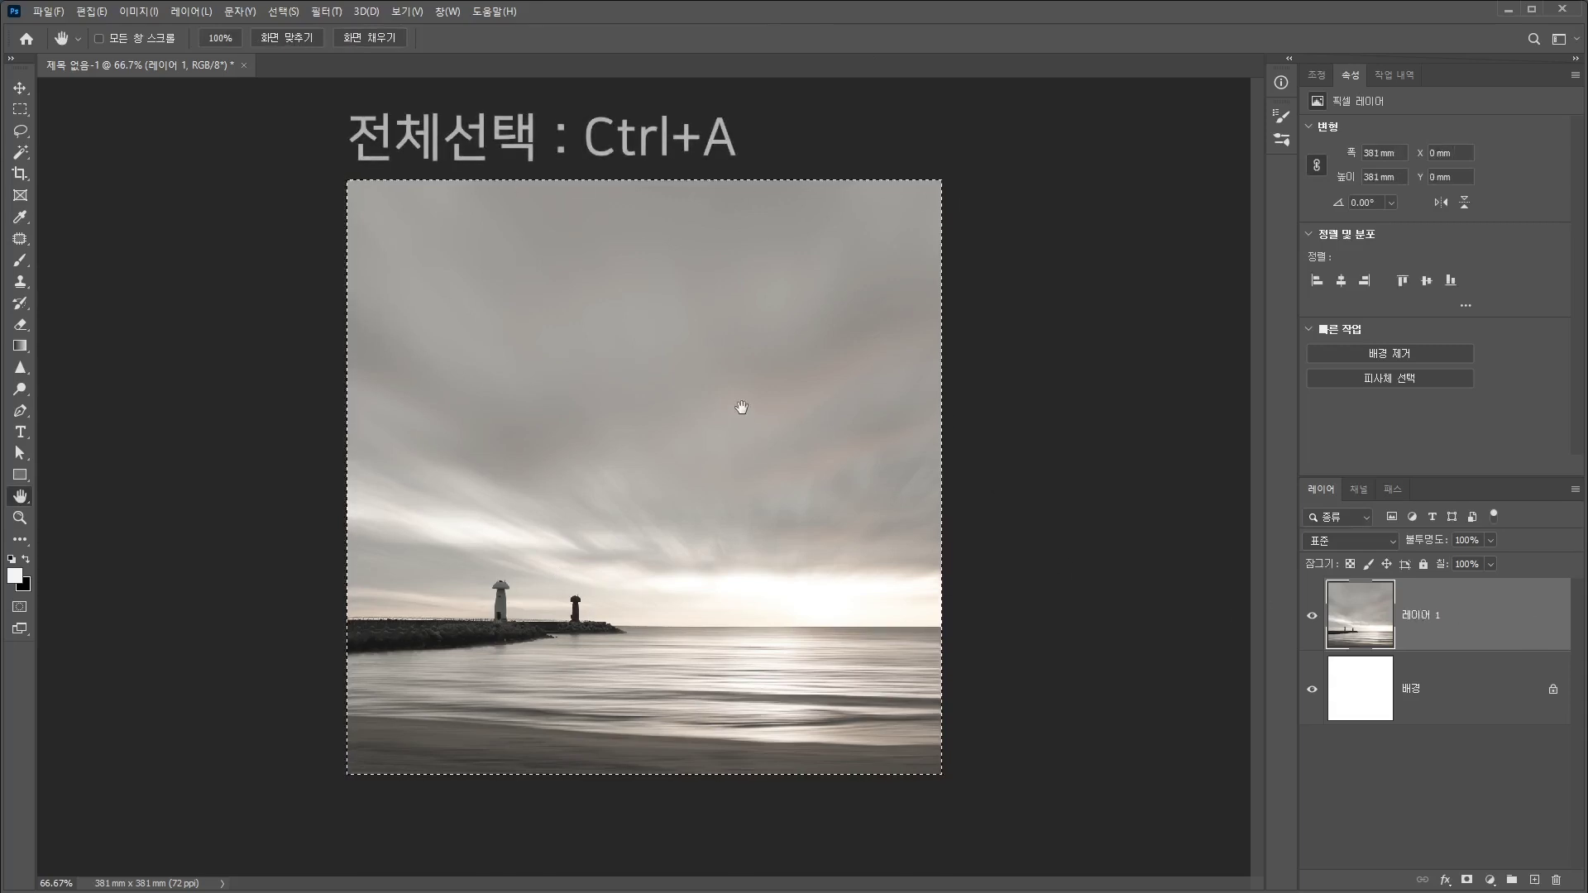
click(1534, 880)
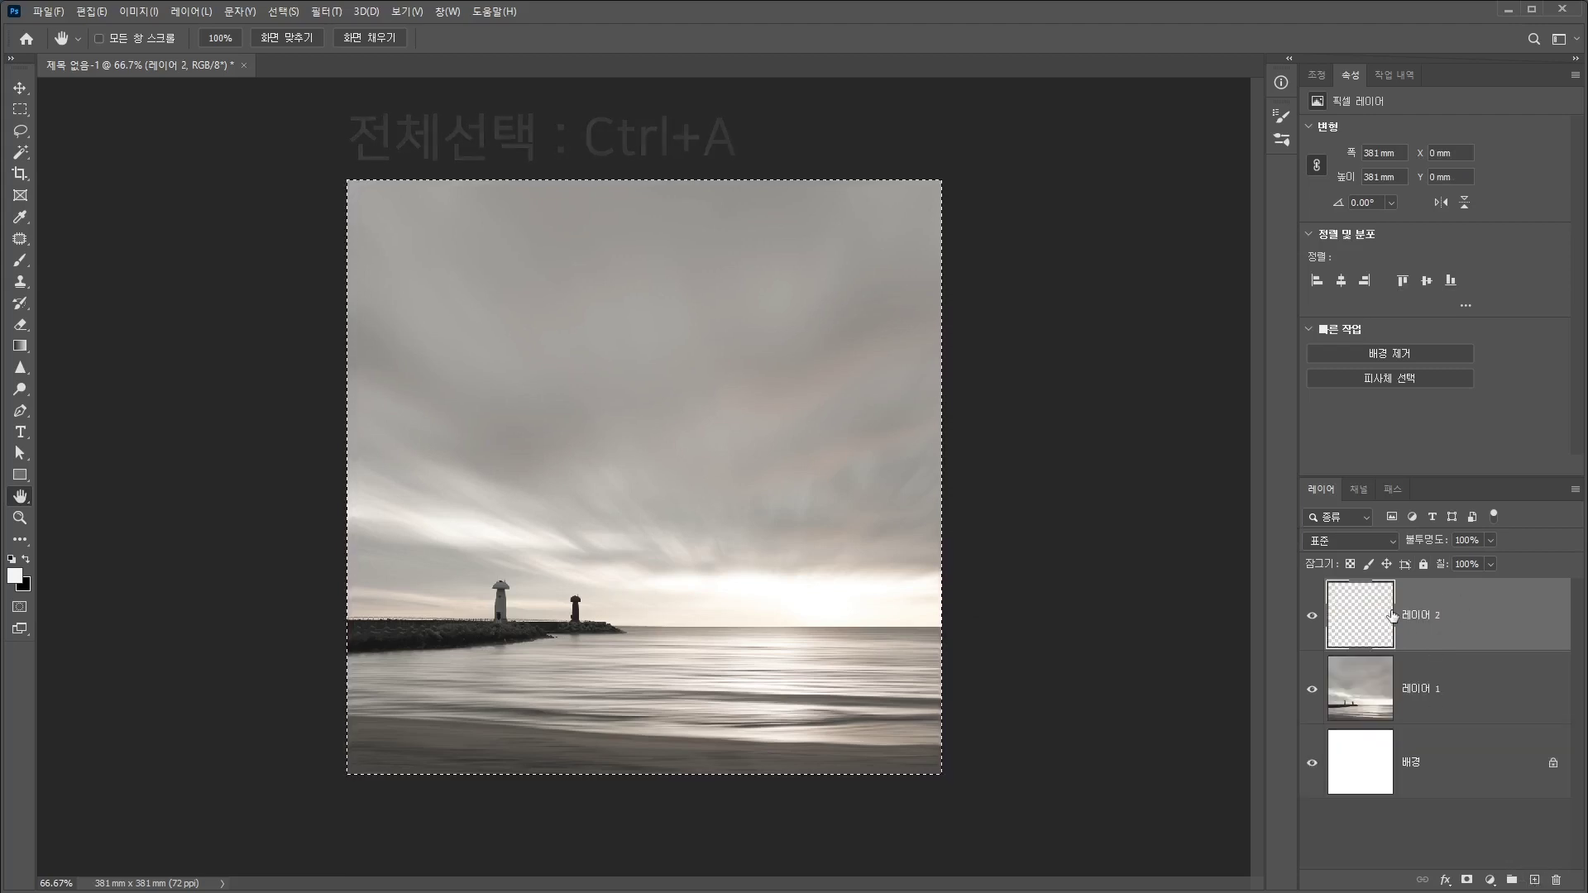
click(91, 11)
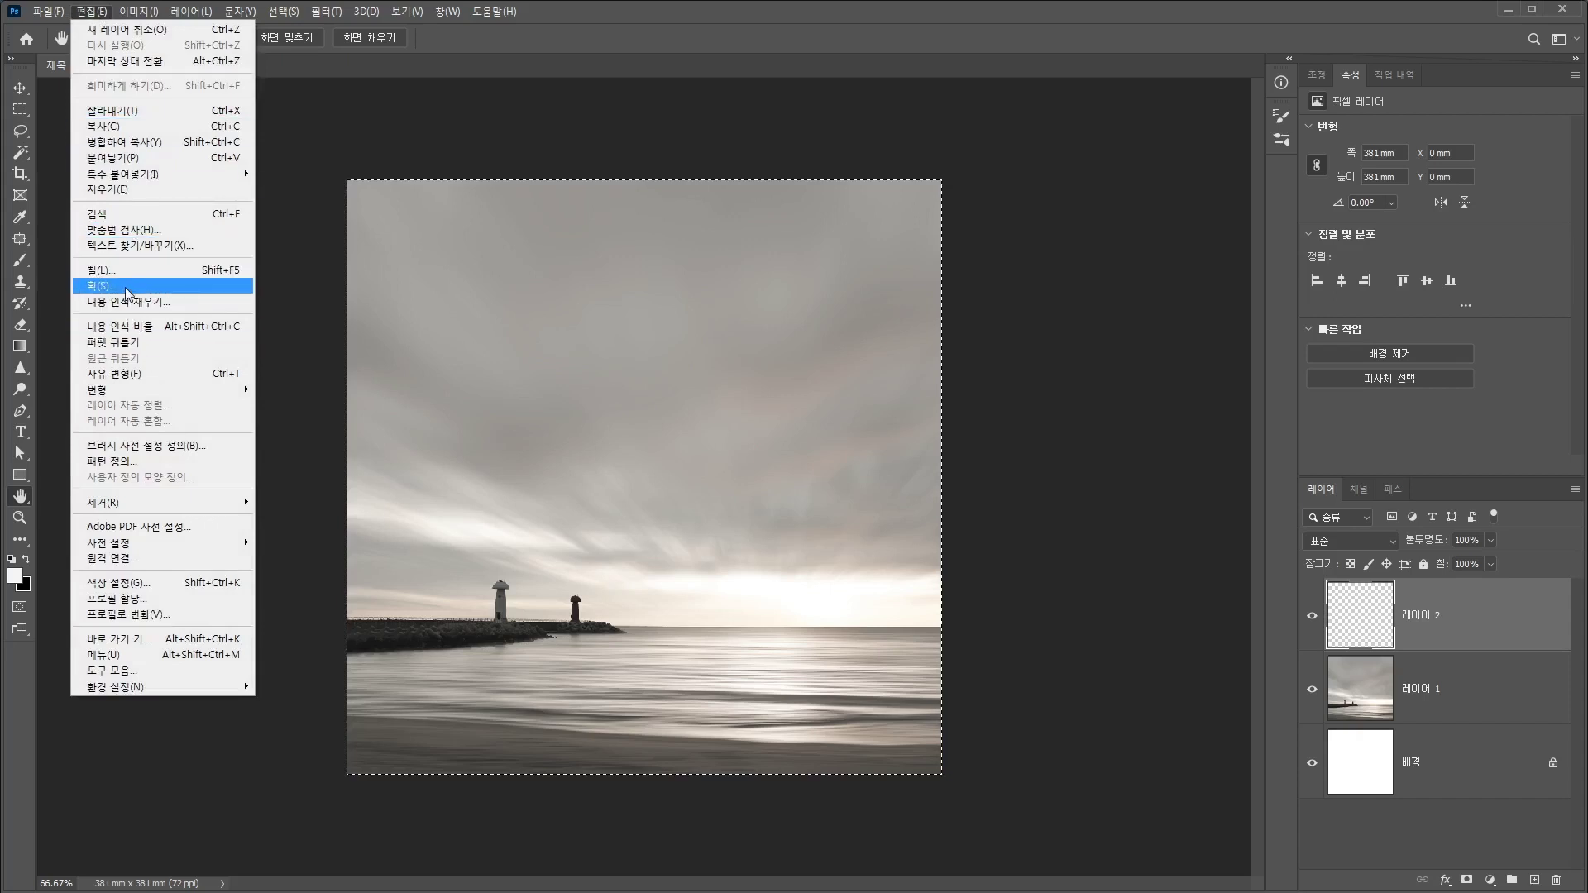
right_click(523, 292)
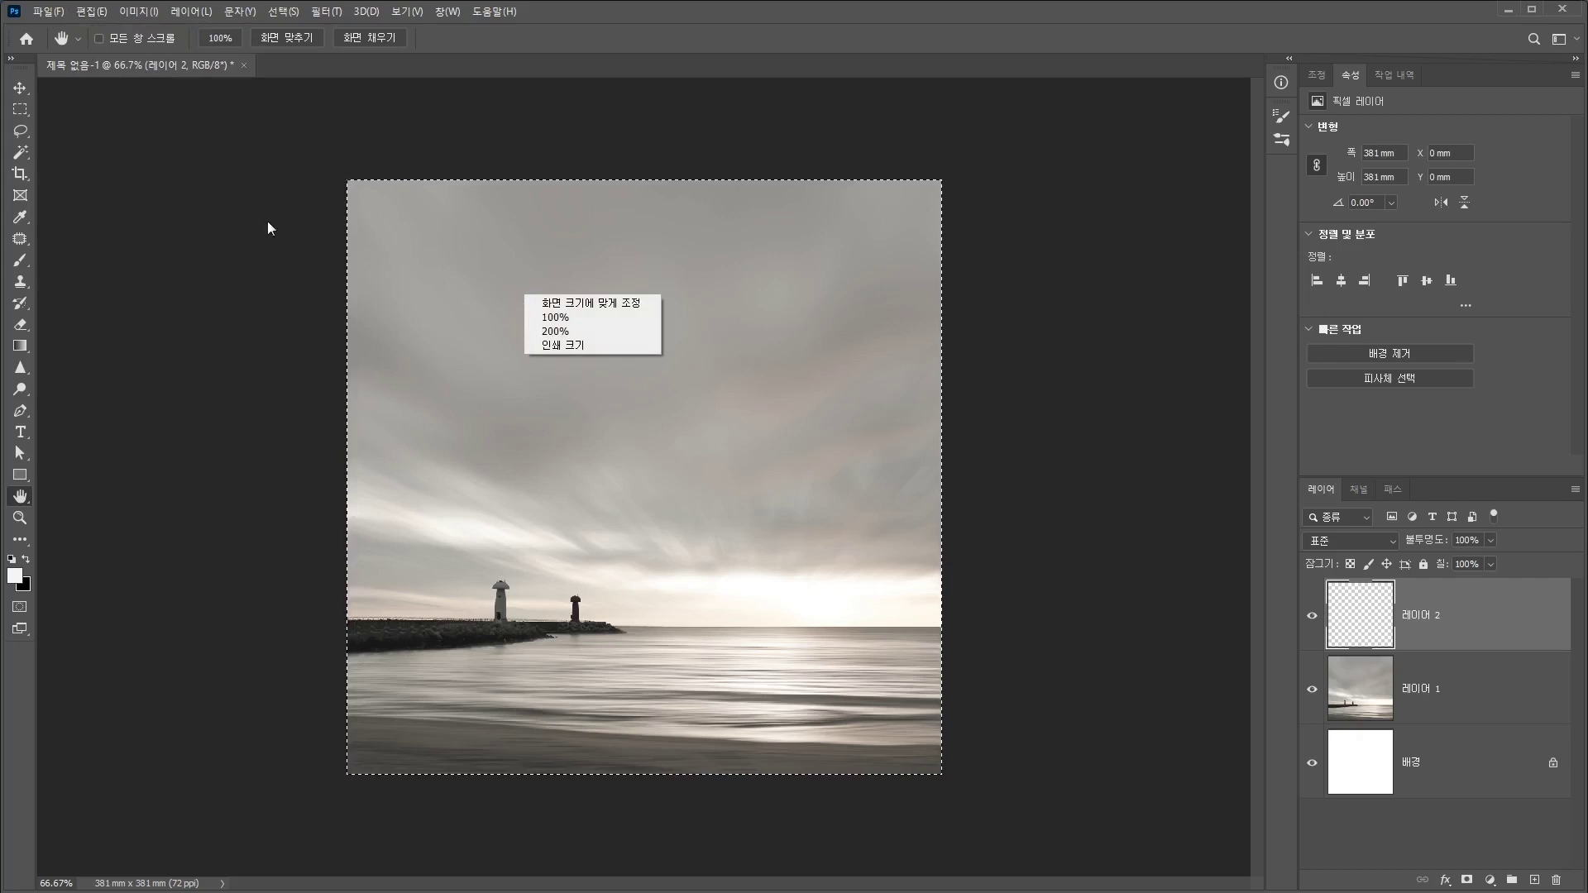
key(Escape)
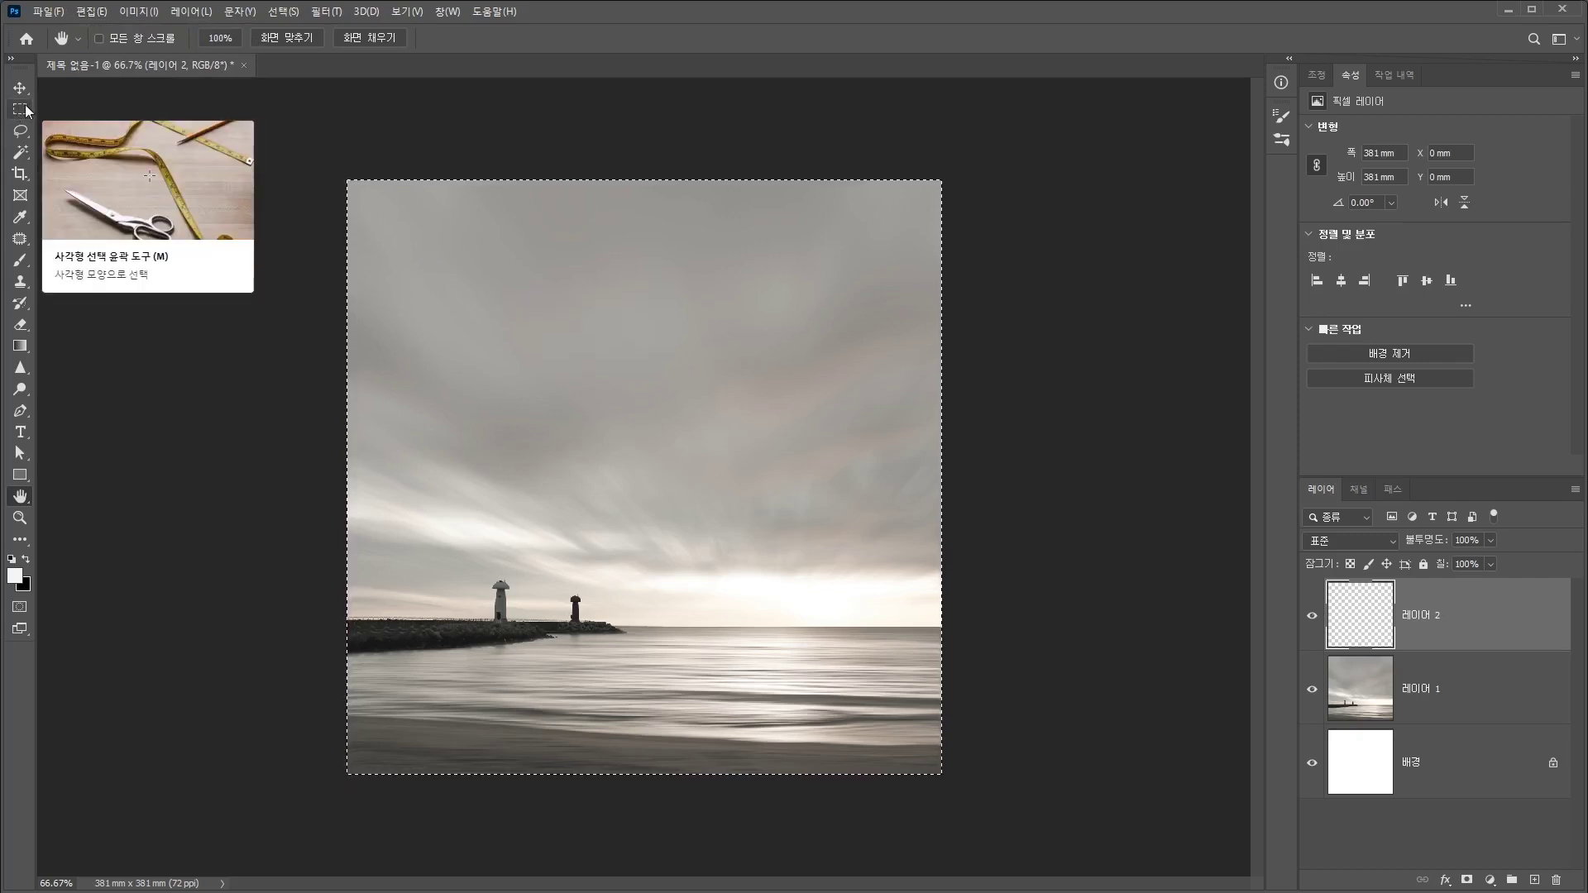
click(25, 106)
right_click(495, 266)
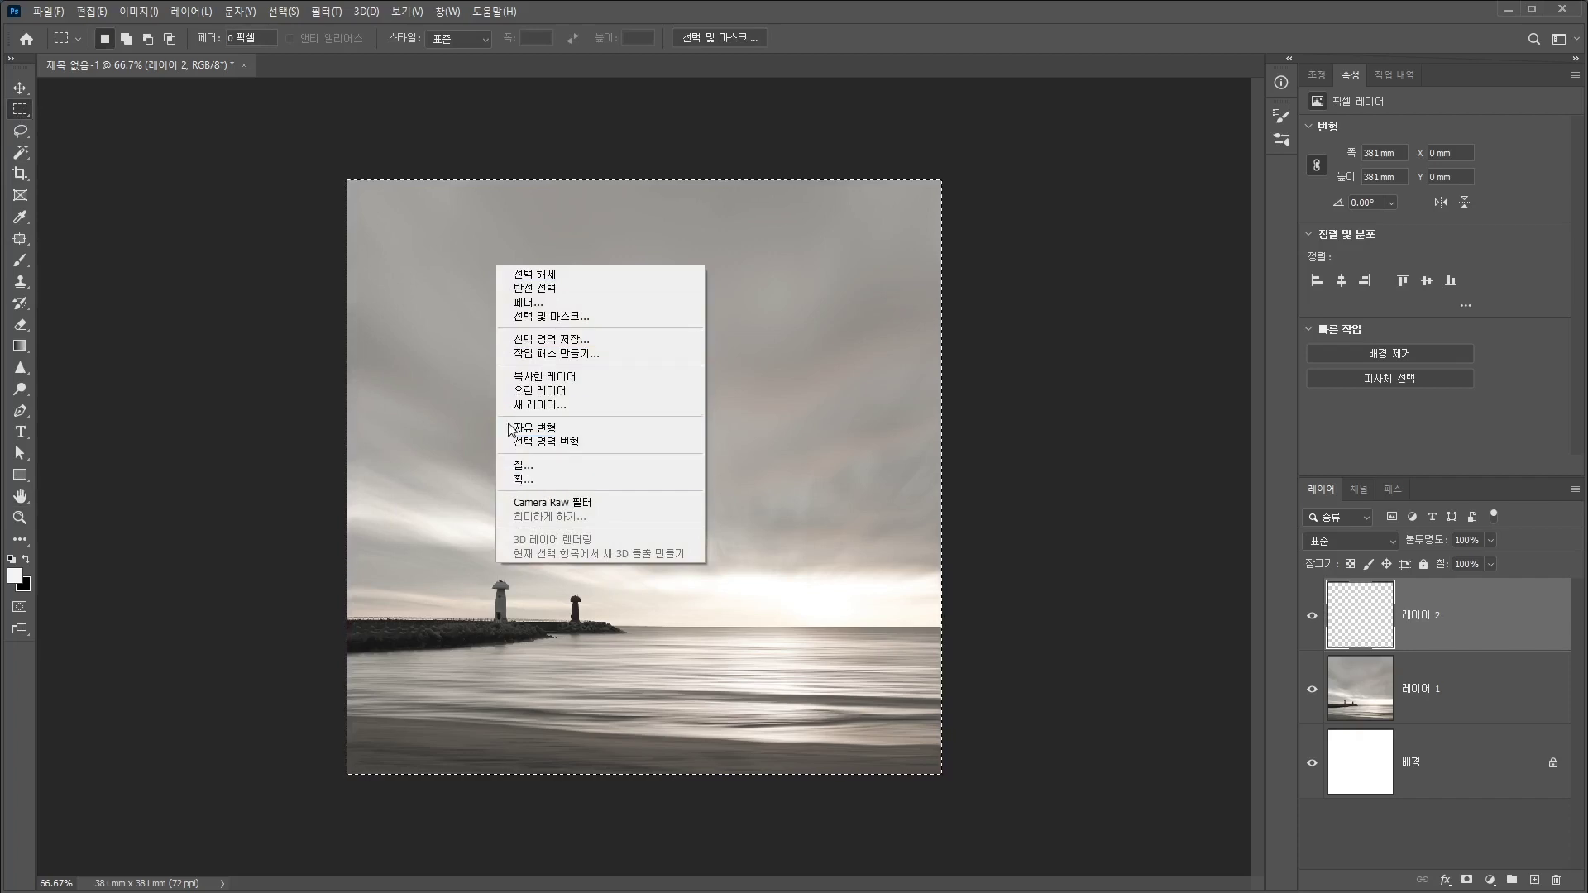
key(Escape)
Stroke the canvas selection on the empty layer with a 30-pixel near-white inside border at 100% opacity, and deselect
click(91, 12)
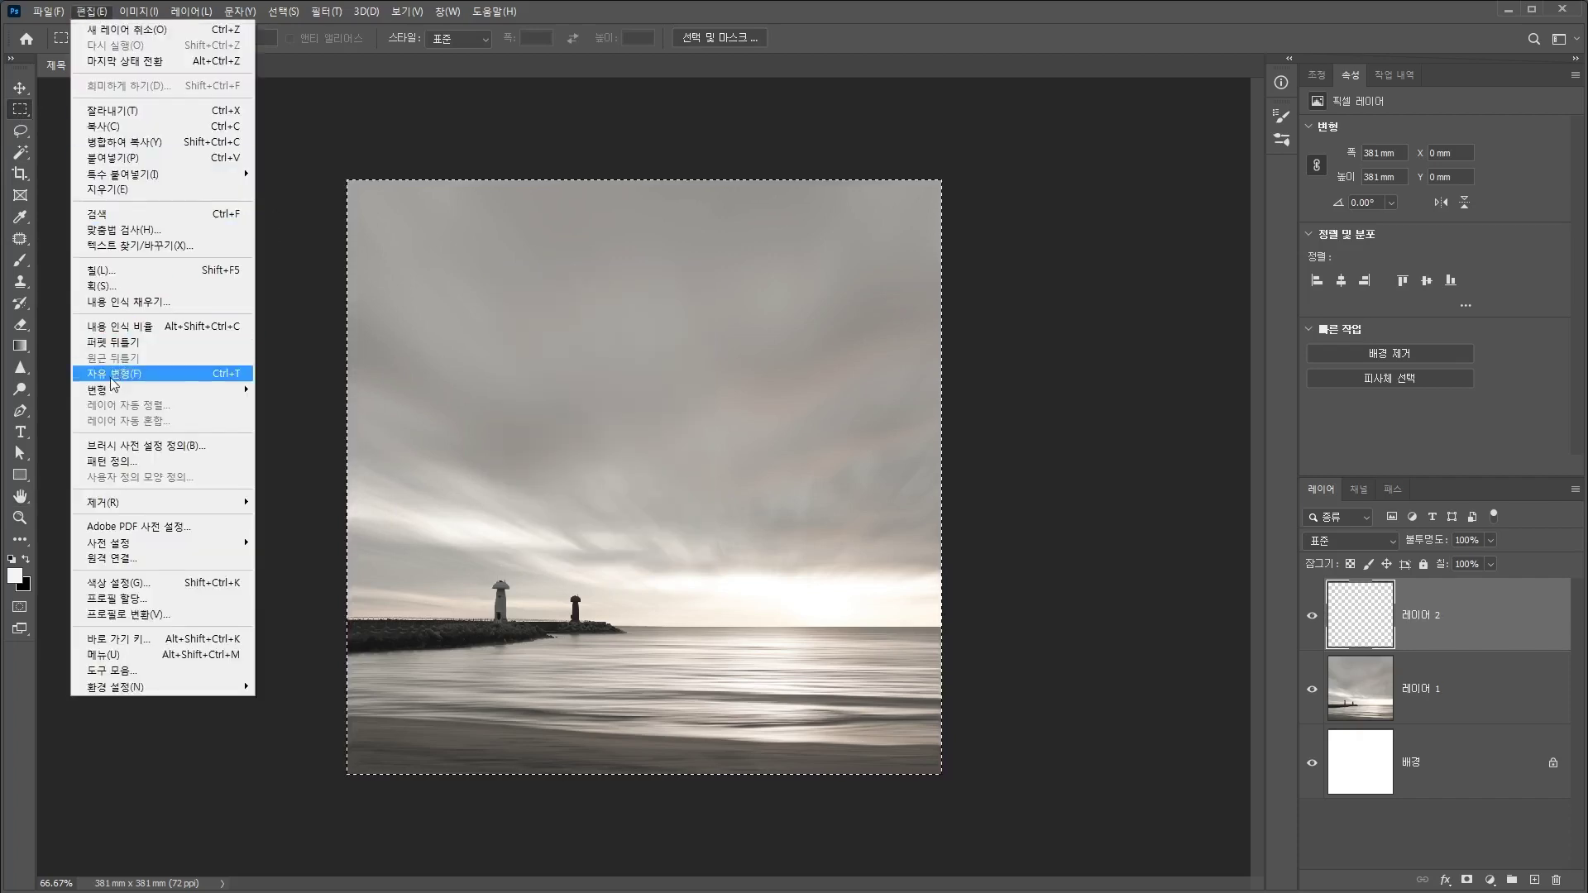
click(101, 285)
click(730, 276)
double_click(730, 276)
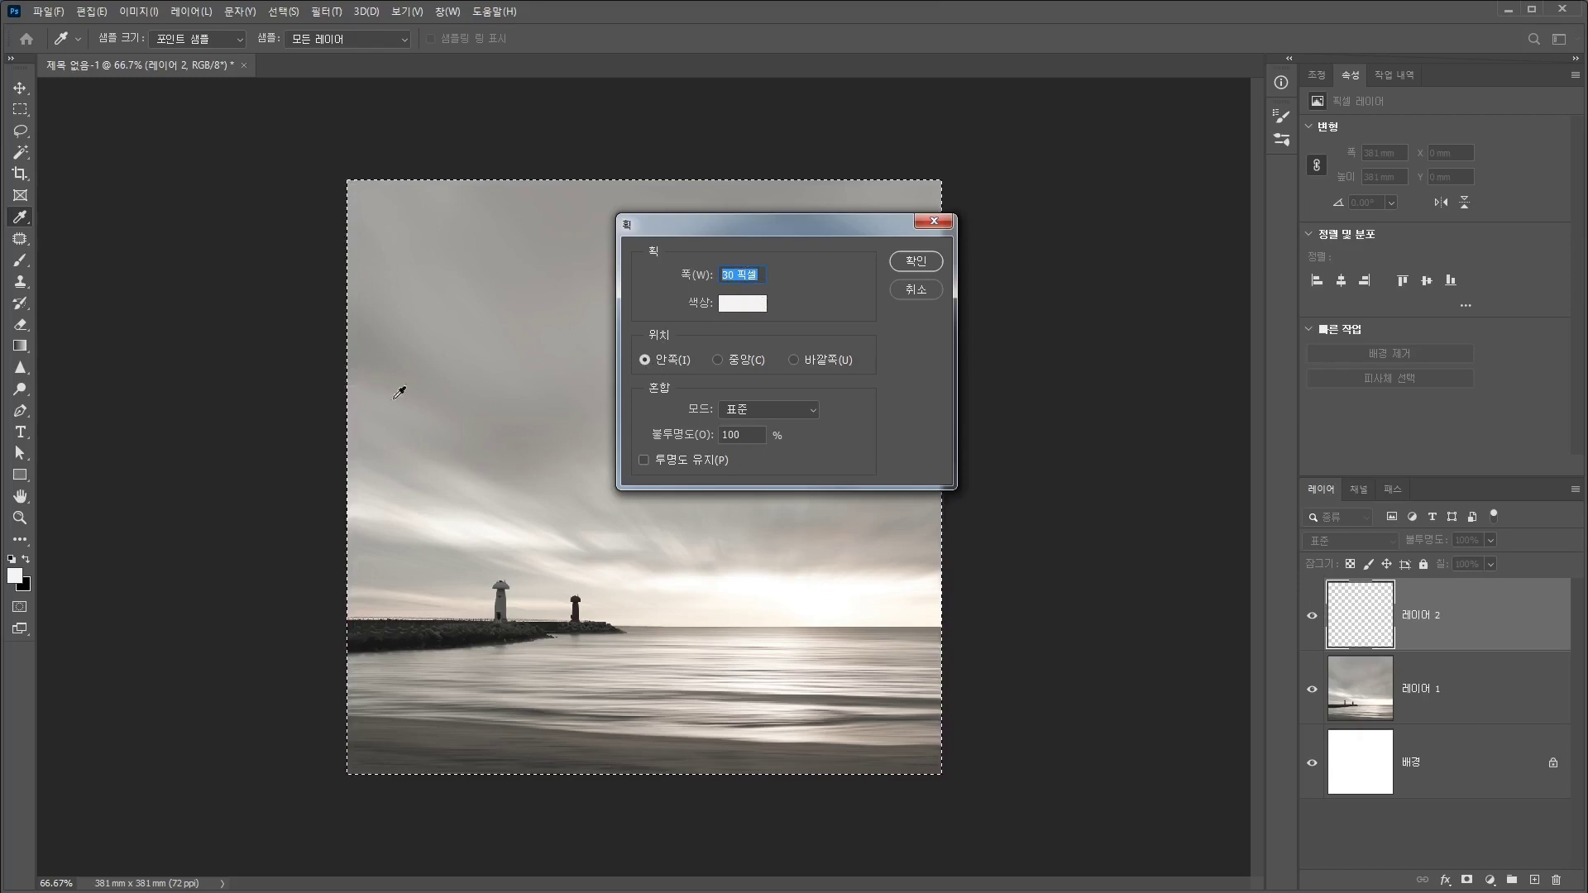
click(911, 260)
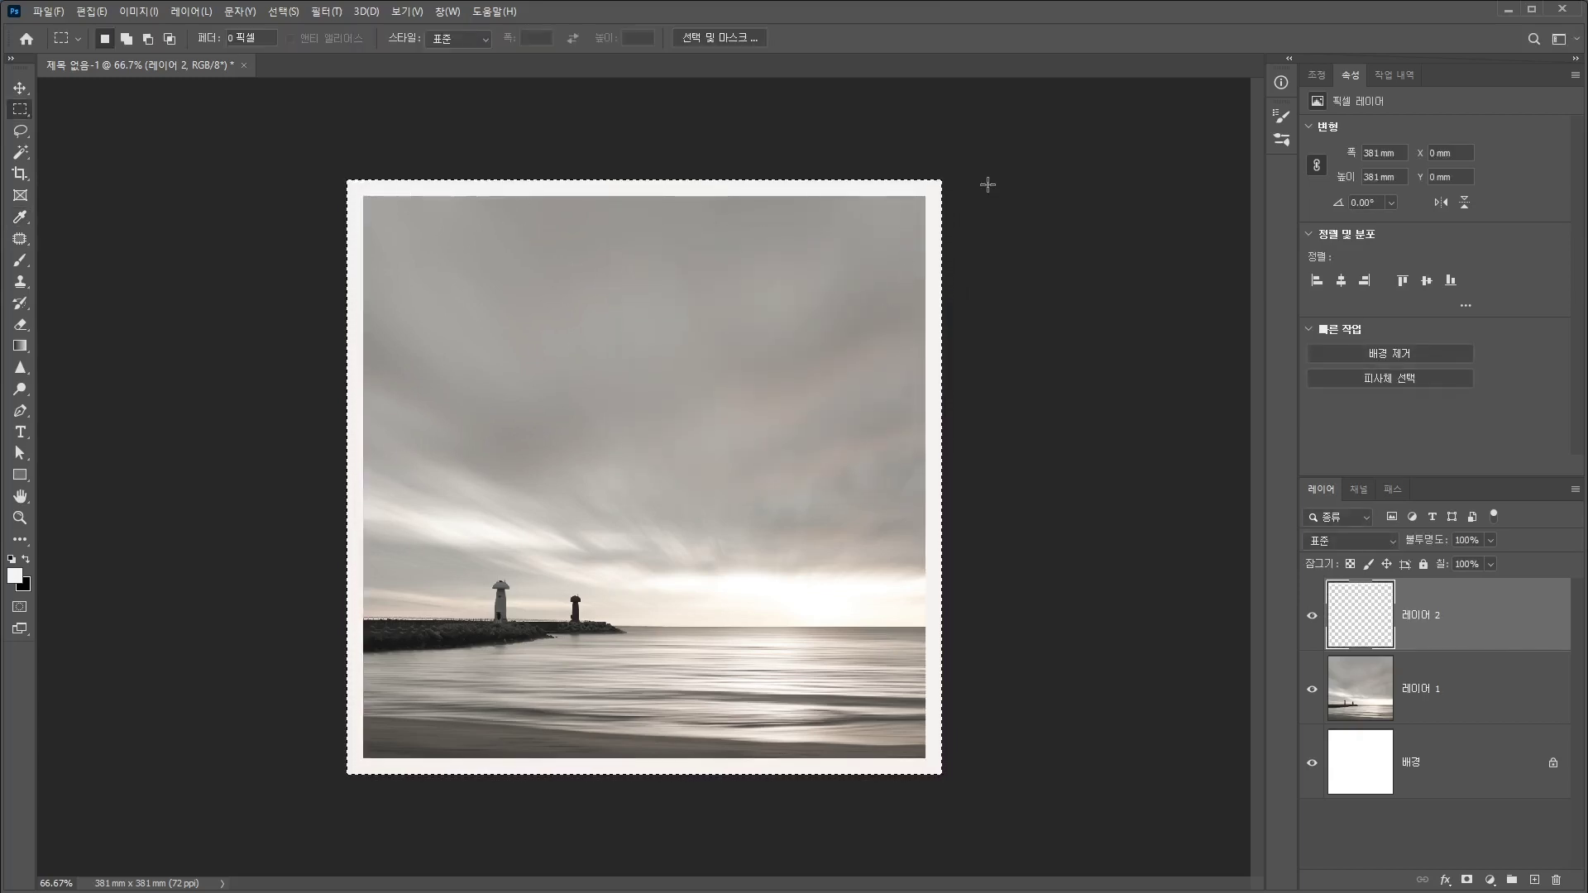
key(ctrl+d)
Set up saving the framed square image as a JPEG named 0001 in the sample folder, and cancel the save
key(ctrl+shift+s)
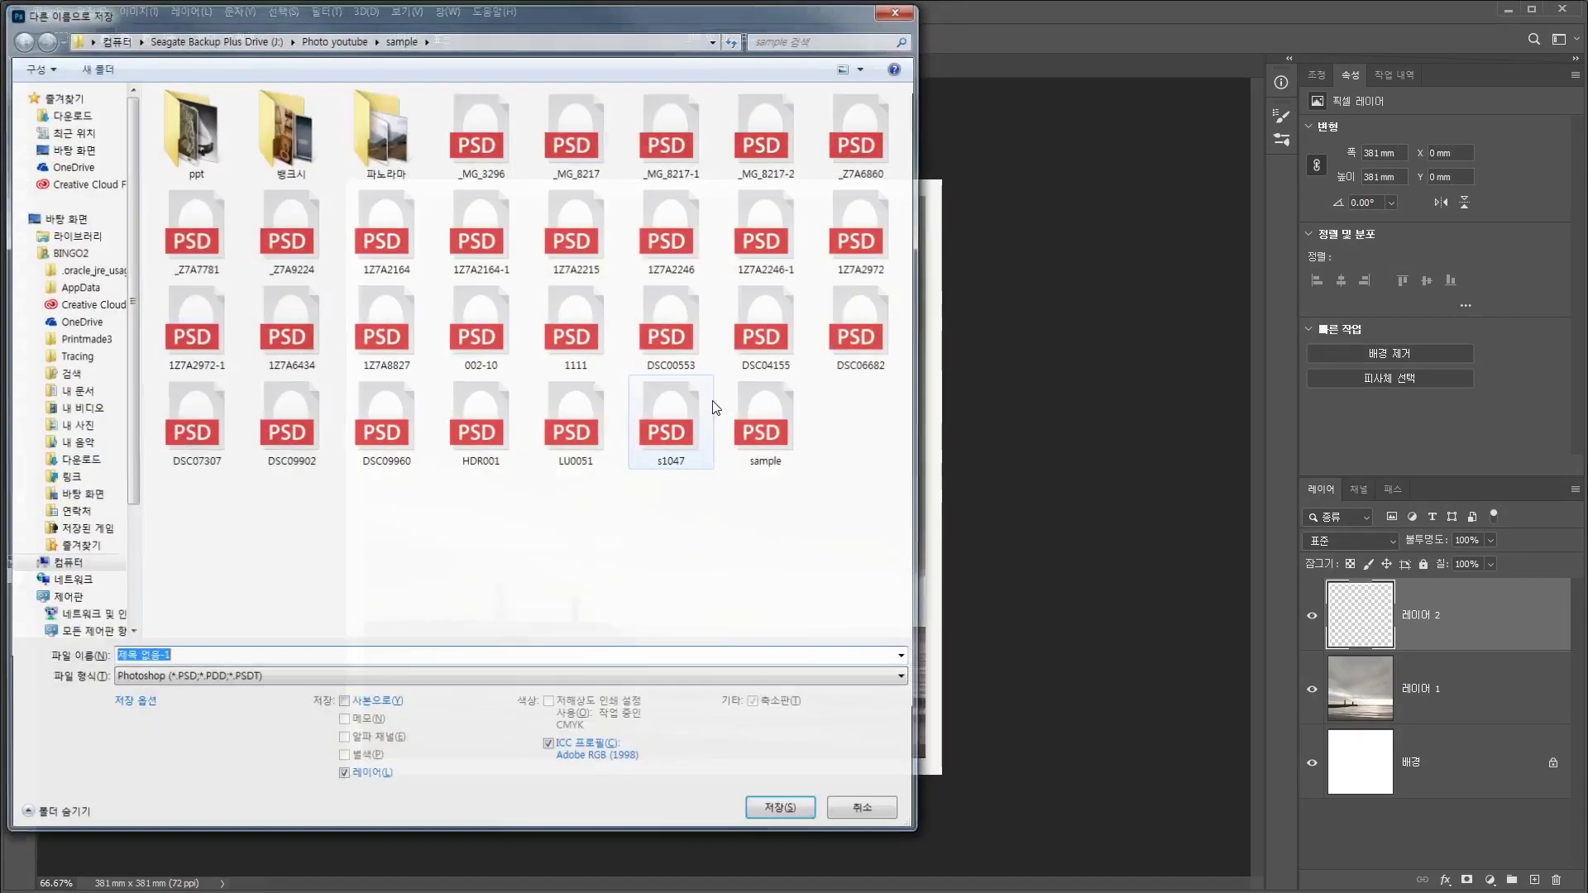
click(400, 677)
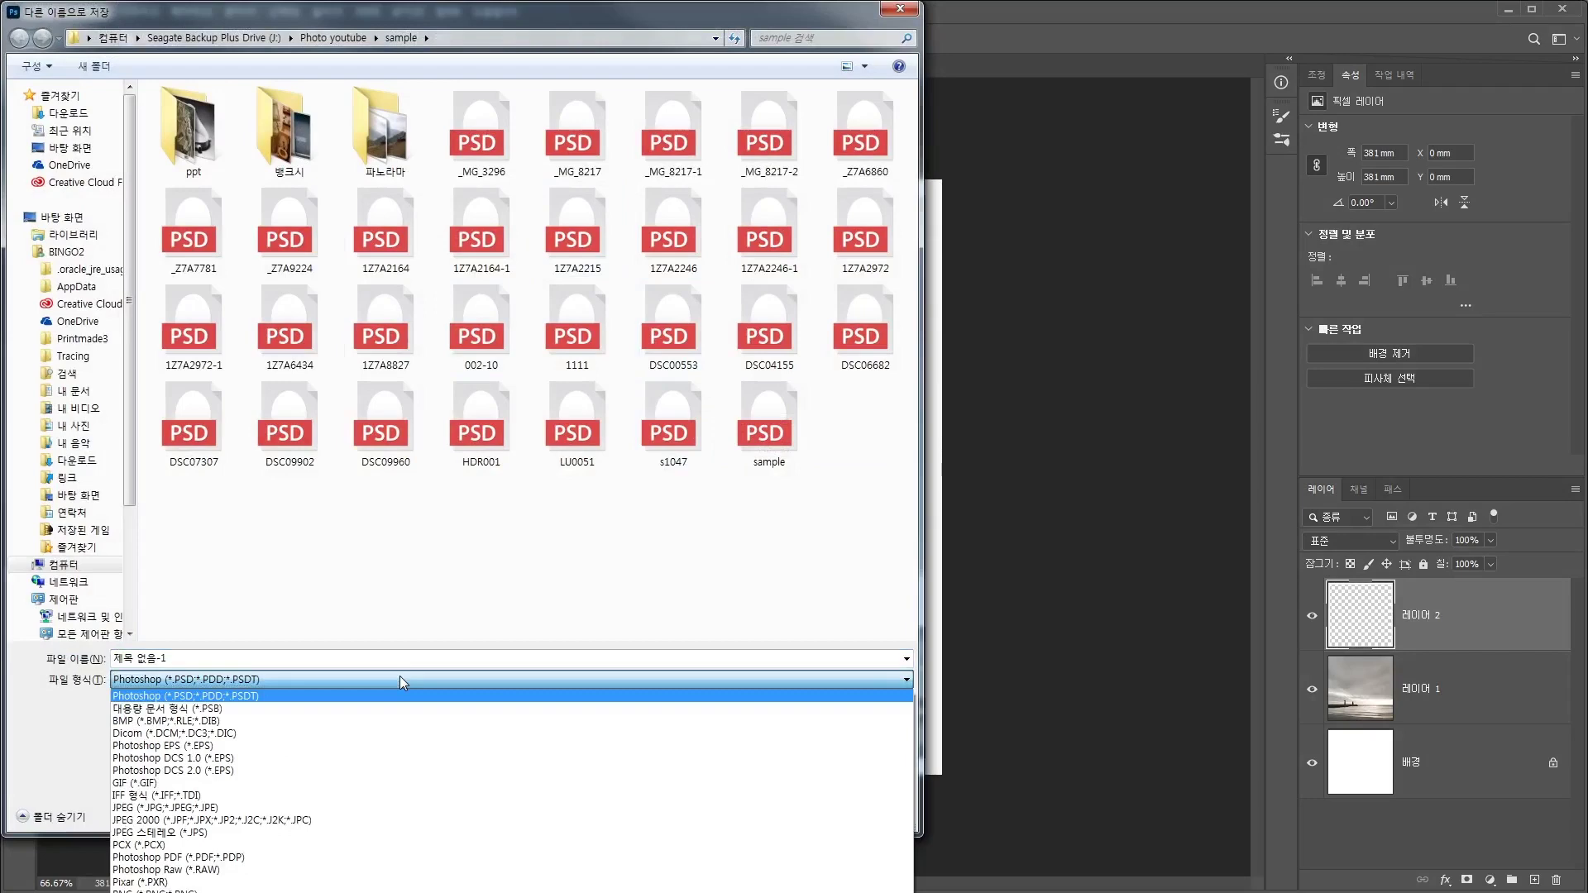
click(375, 807)
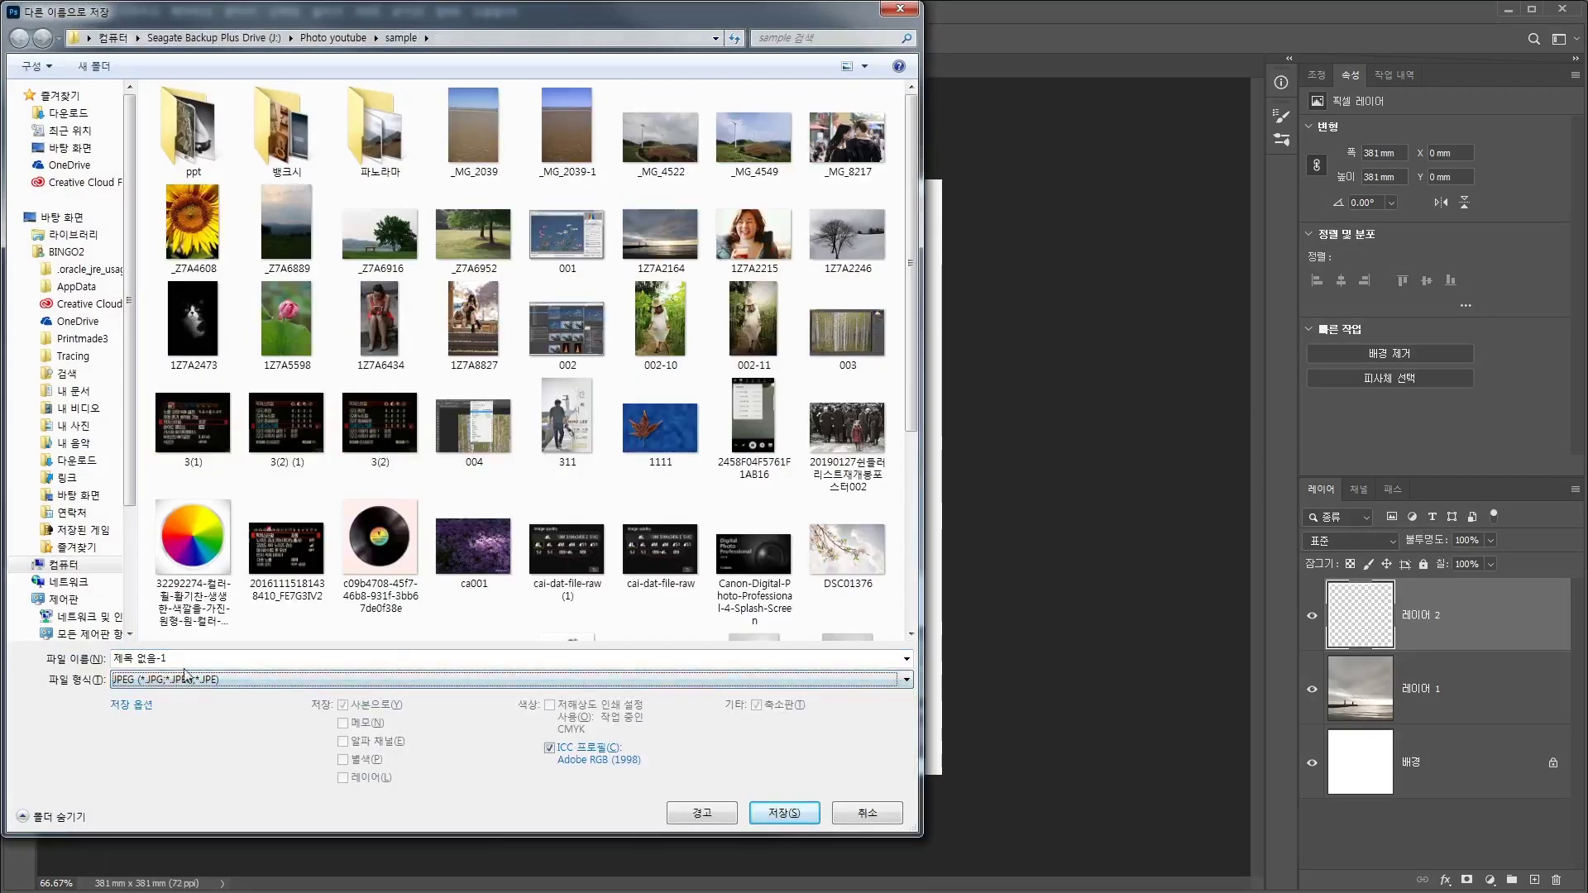
text(0001)
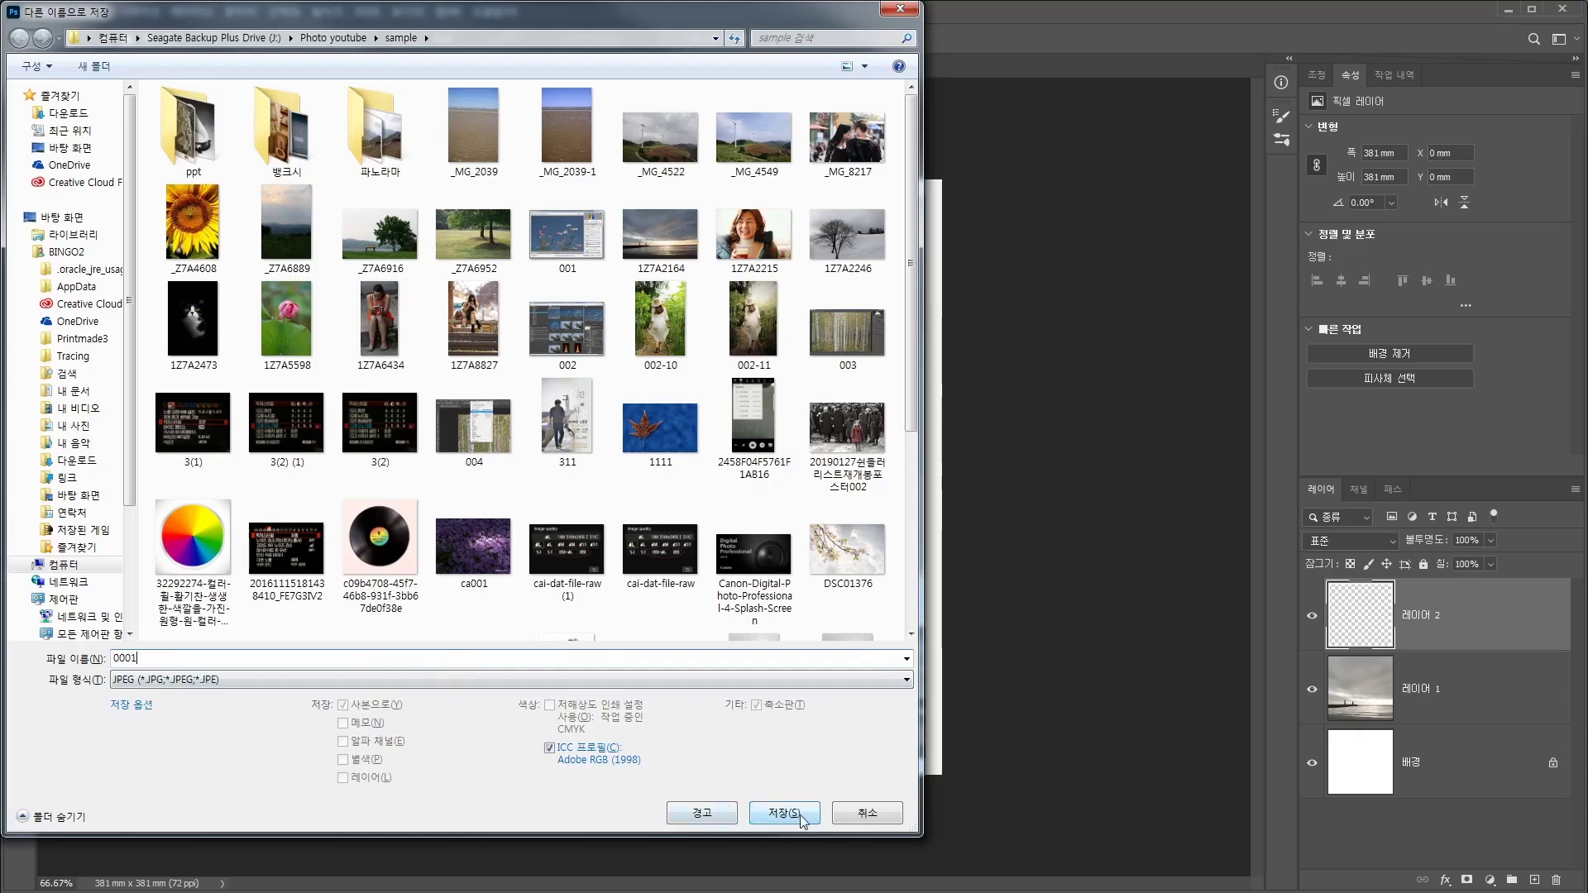
click(892, 819)
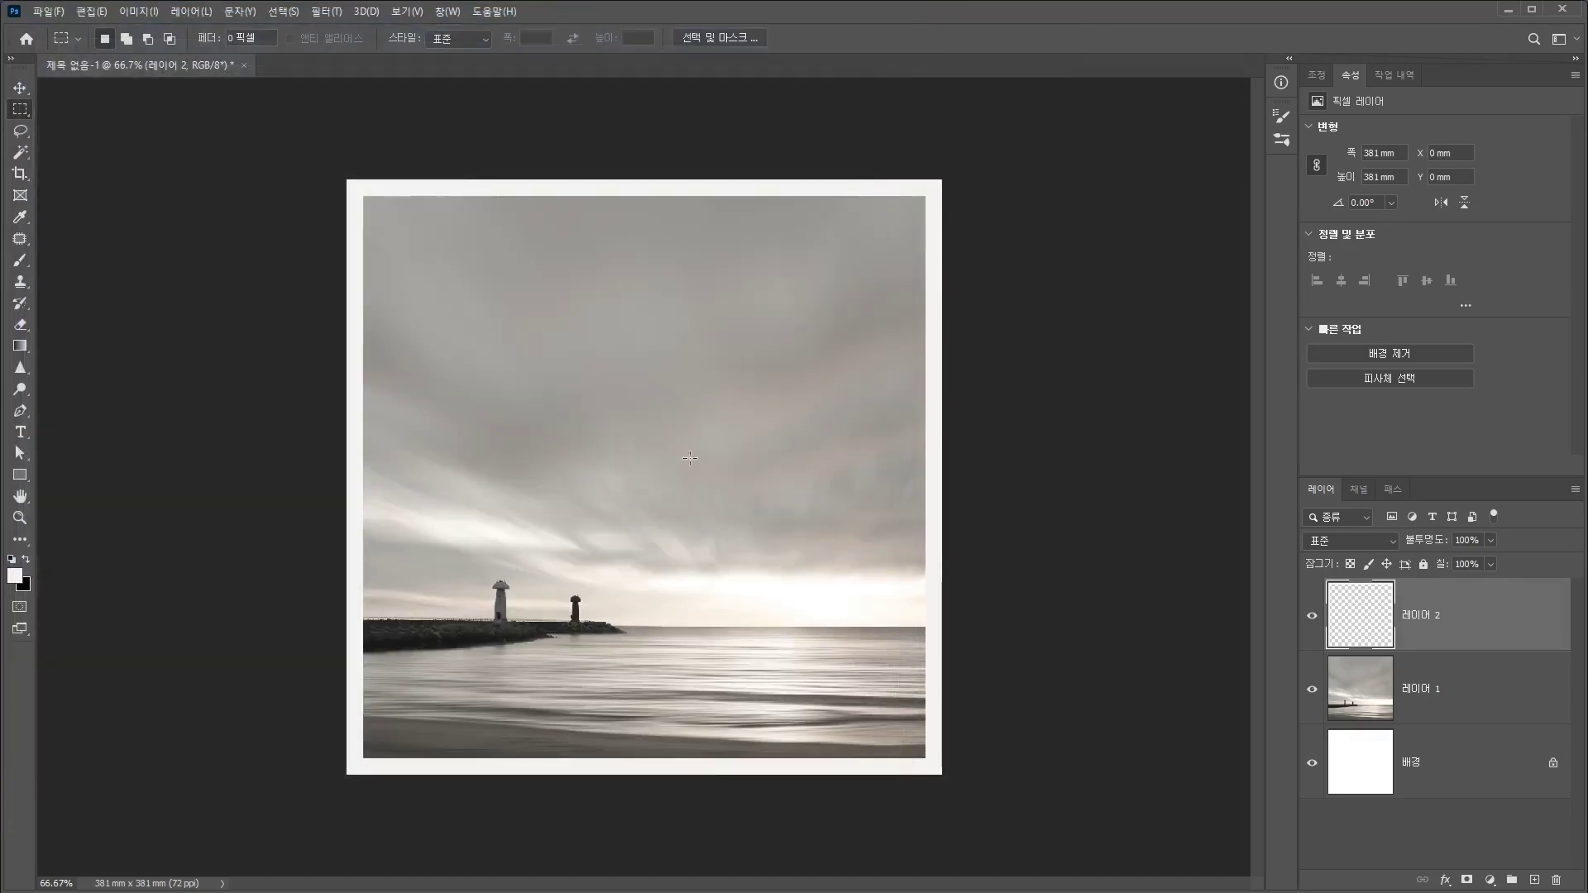